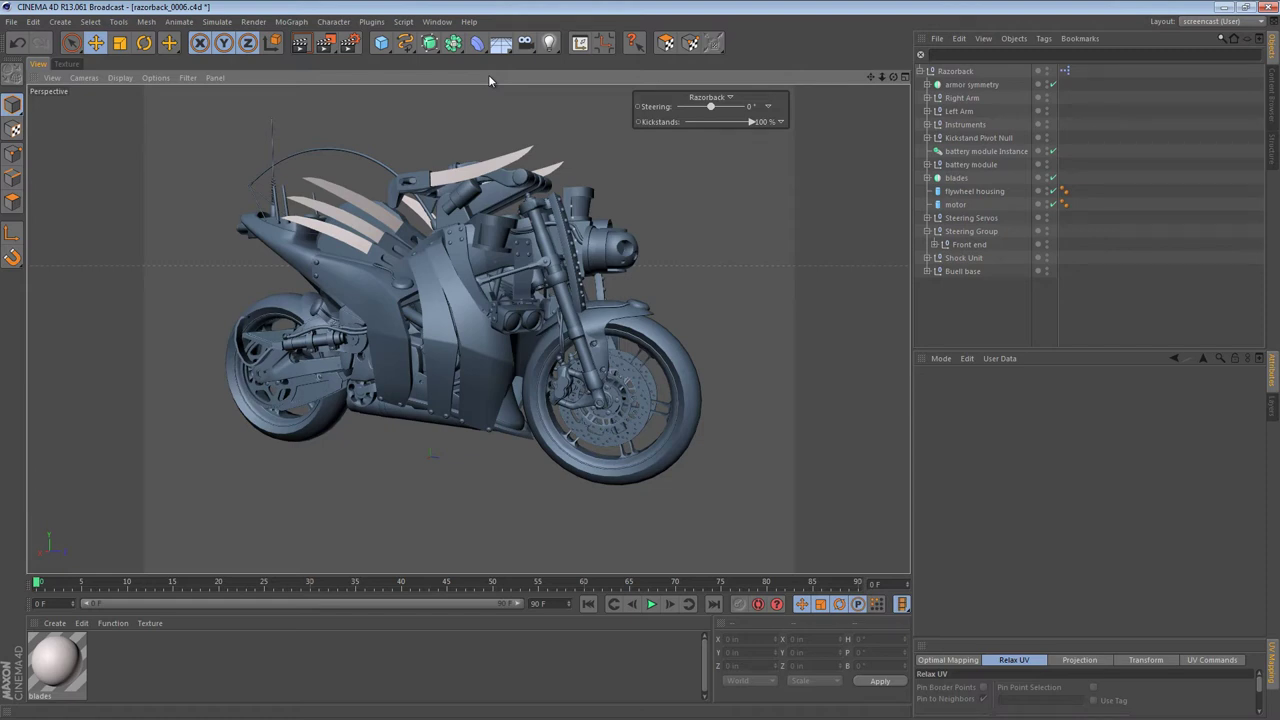
Step: Add a cube primitive to the scene as the base for a bracket behind the front light strips
scroll(490, 82, "up", 10)
scroll(490, 82, "down", 6)
left_click_drag(490, 82, 490, 82, "alt")
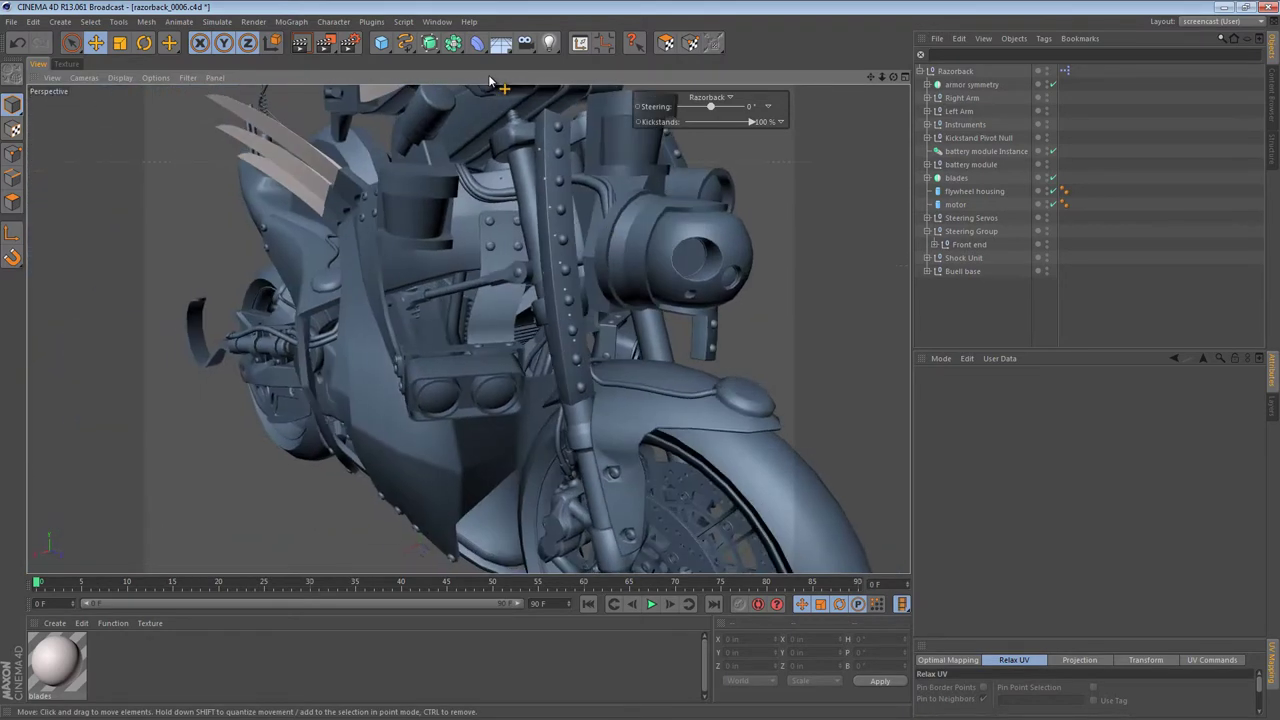
left_click(562, 250)
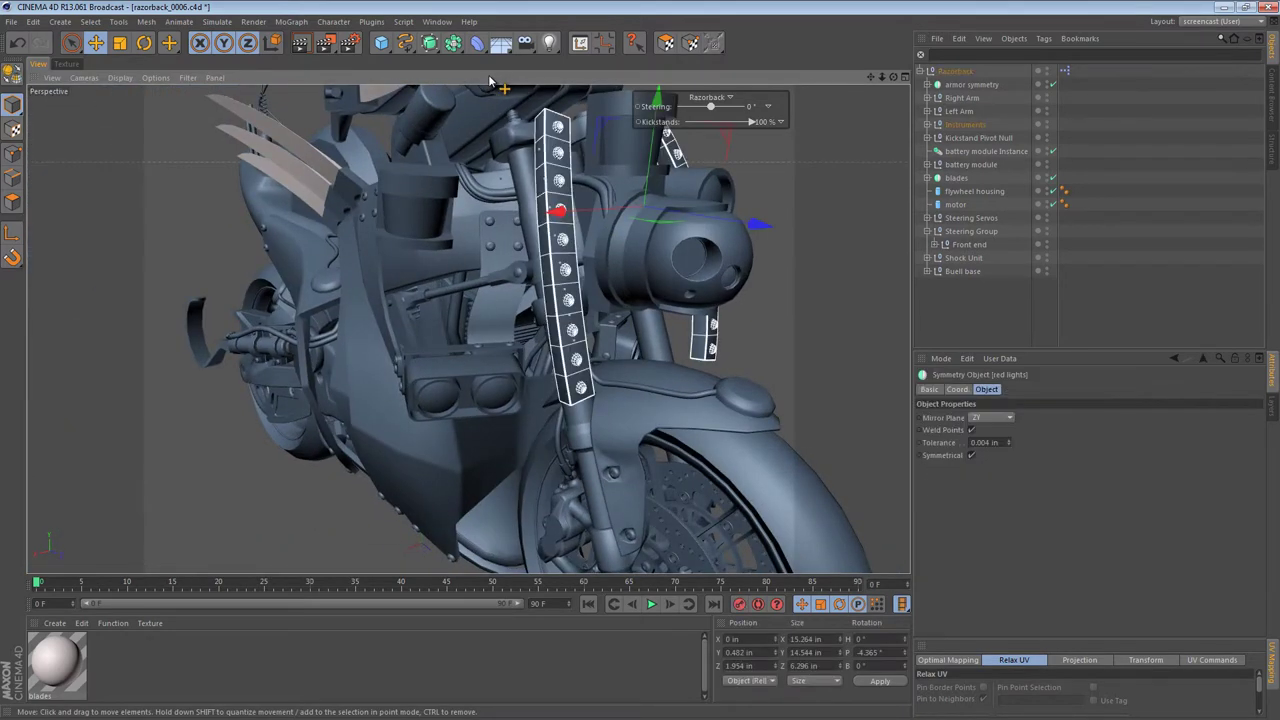
left_click_drag(490, 82, 490, 82, "alt")
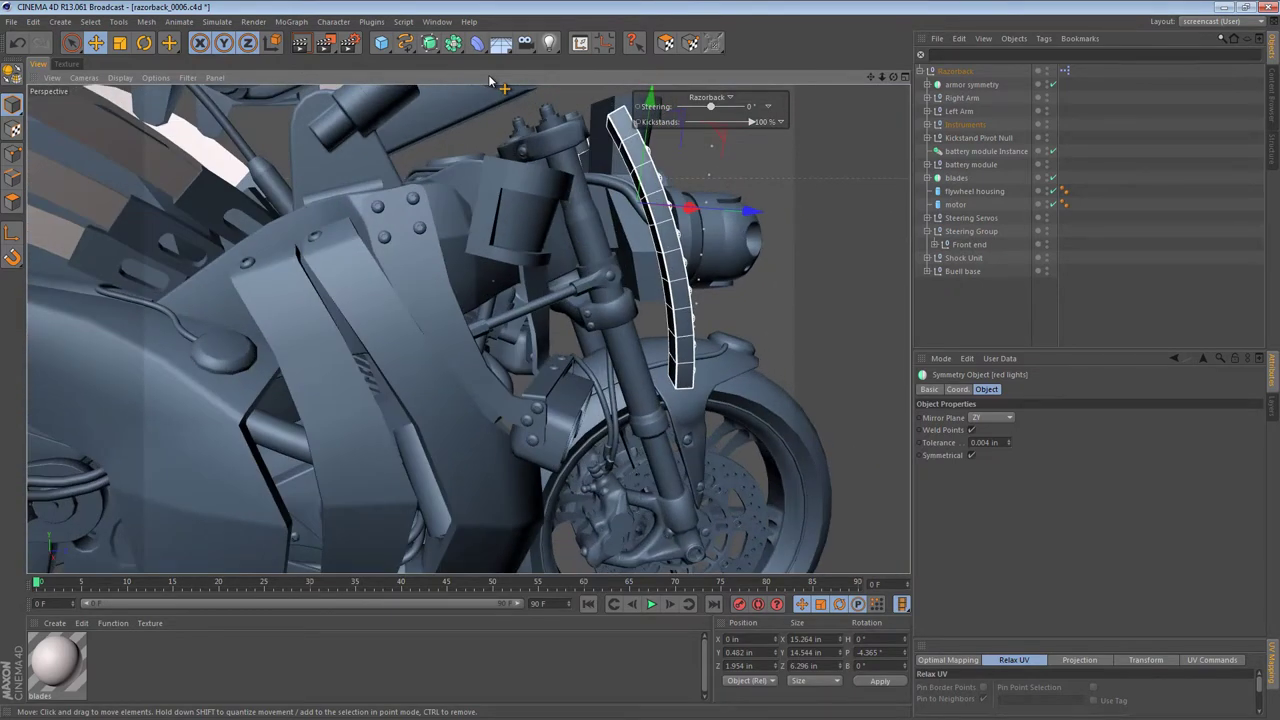
left_click_drag(381, 43, 501, 64)
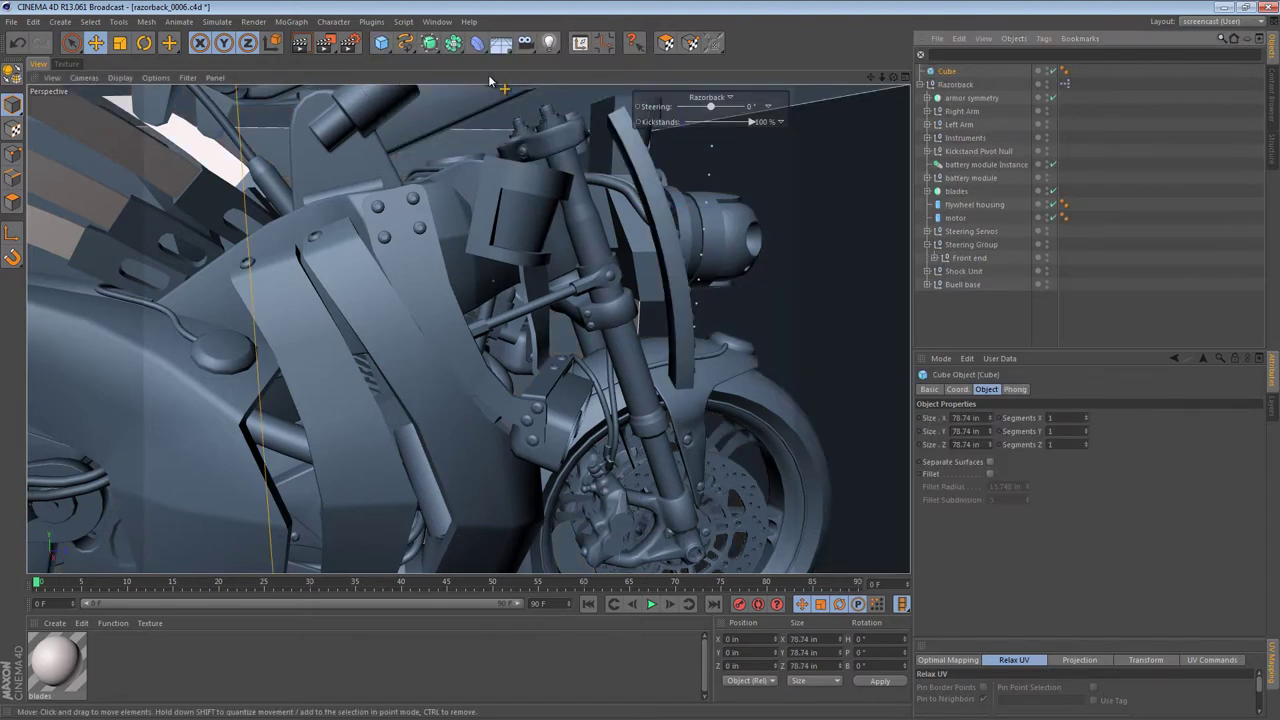
Step: Move the cube in the right view to the front light strip, at about Y 29.6 in and Z 23.2 in
key("F3")
key("h")
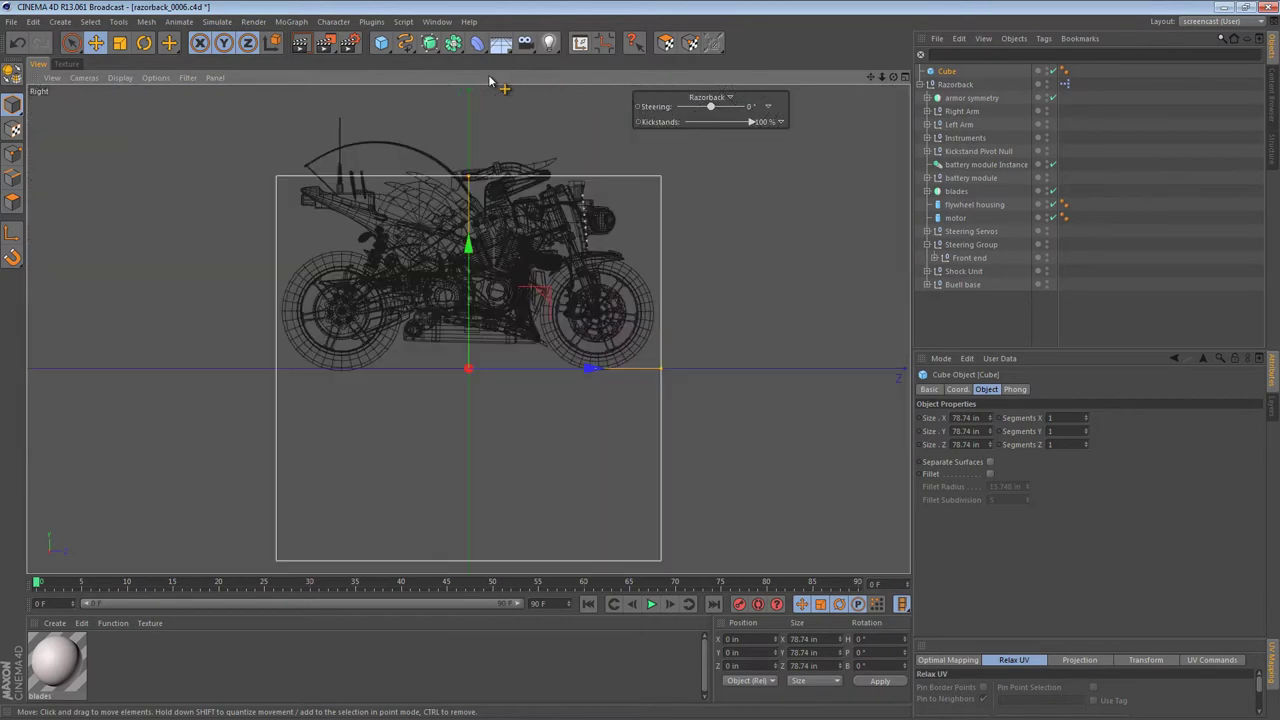
middle_click_drag(490, 82, 421, 165, "alt")
mouse_move(490, 82)
left_mouse_down()
mouse_move(577, 0)
mouse_move(603, 0)
left_mouse_up()
scroll(490, 80, "up", 10)
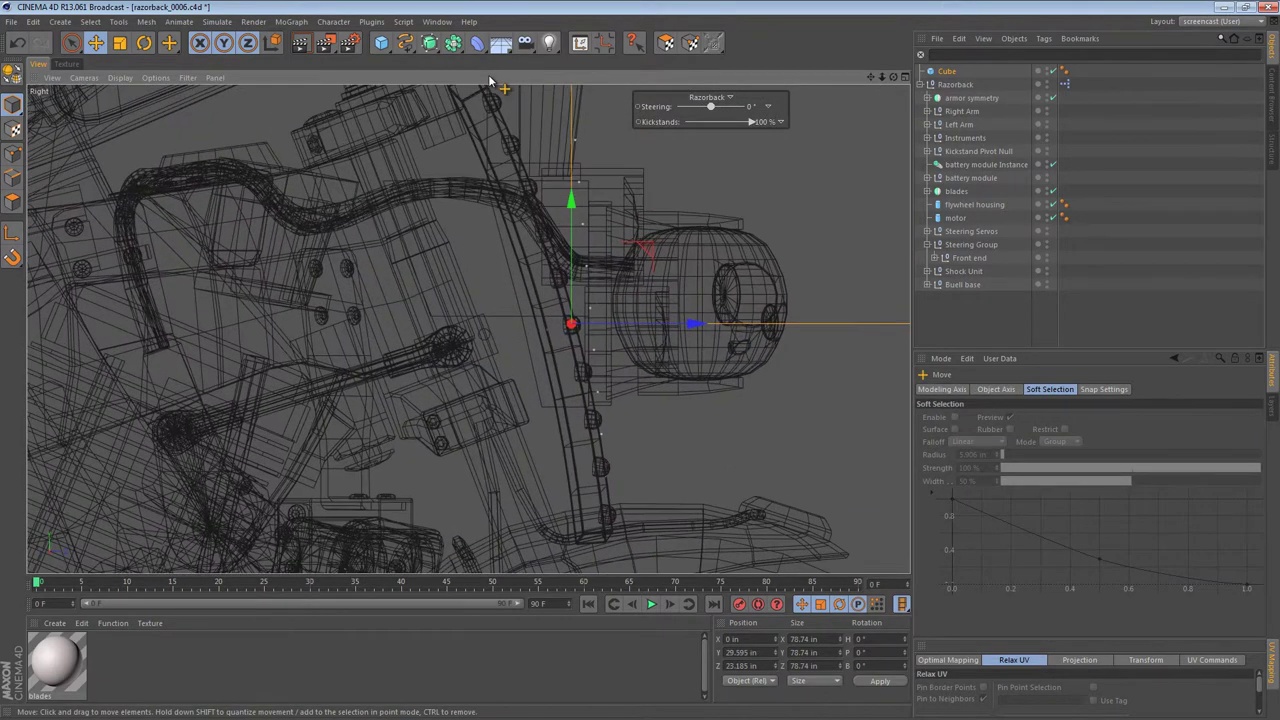
Step: Resize the cube to about 3.15 × 3.15 × 0.192 in and align it behind the light strip at about 15.15° pitch
mouse_move(490, 82)
left_mouse_down()
mouse_move(467, 59)
mouse_move(472, 87)
mouse_move(408, 82)
left_mouse_up()
key("r")
key("t")
mouse_move(515, 280)
left_mouse_down()
mouse_move(503, 280)
mouse_move(543, 290)
mouse_move(533, 296)
left_mouse_up()
key("e")
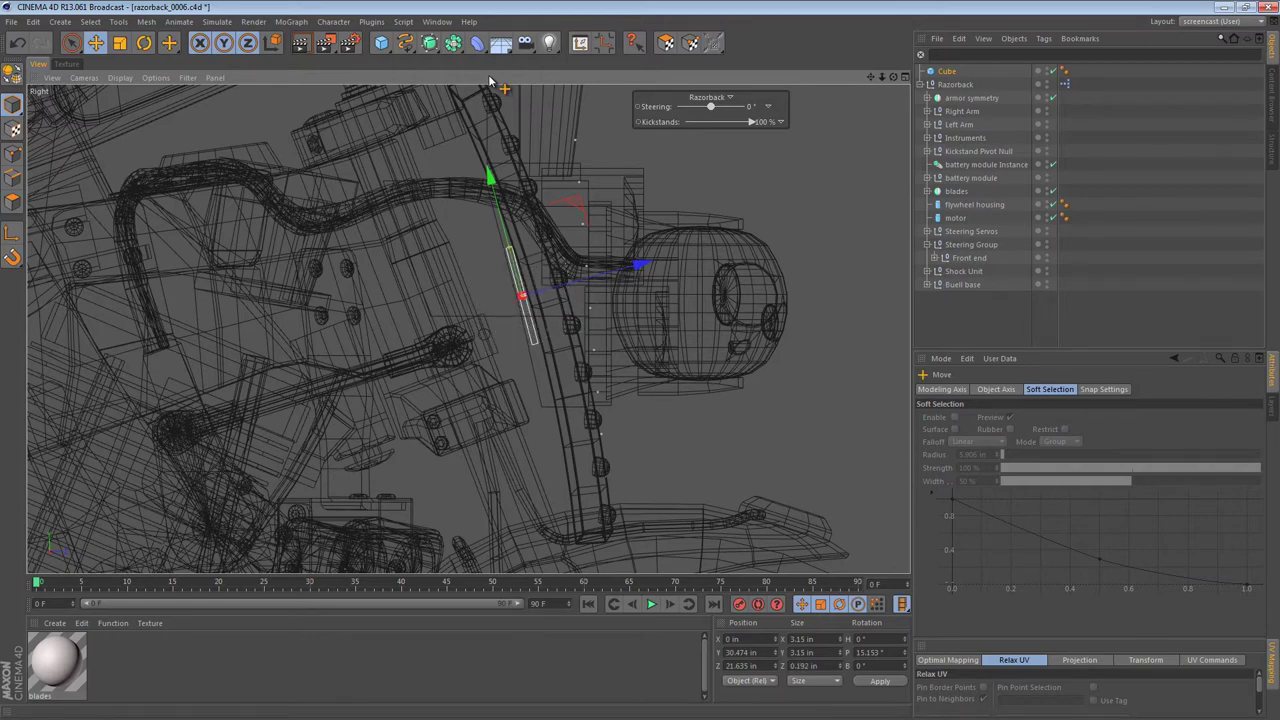
Step: Shorten the thin cube's Y size to about 2.084 in
left_click_drag(513, 262, 514, 264)
left_click(947, 71)
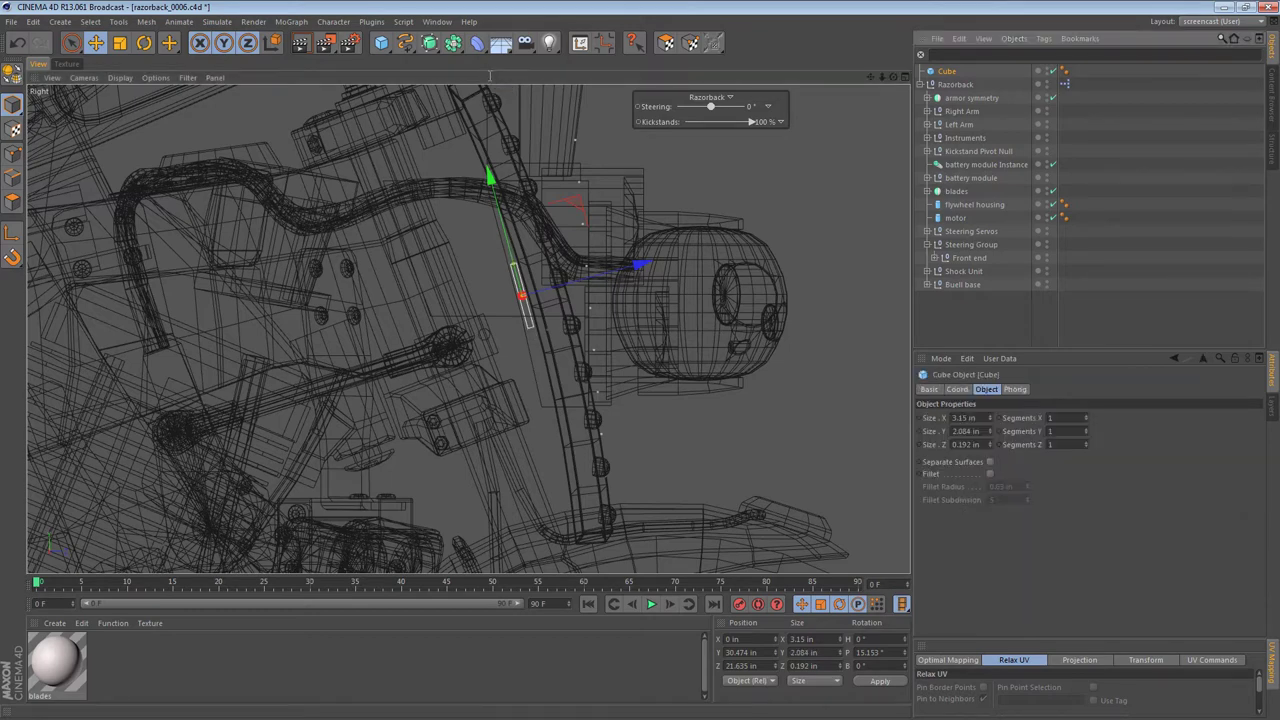
double_click(966, 445)
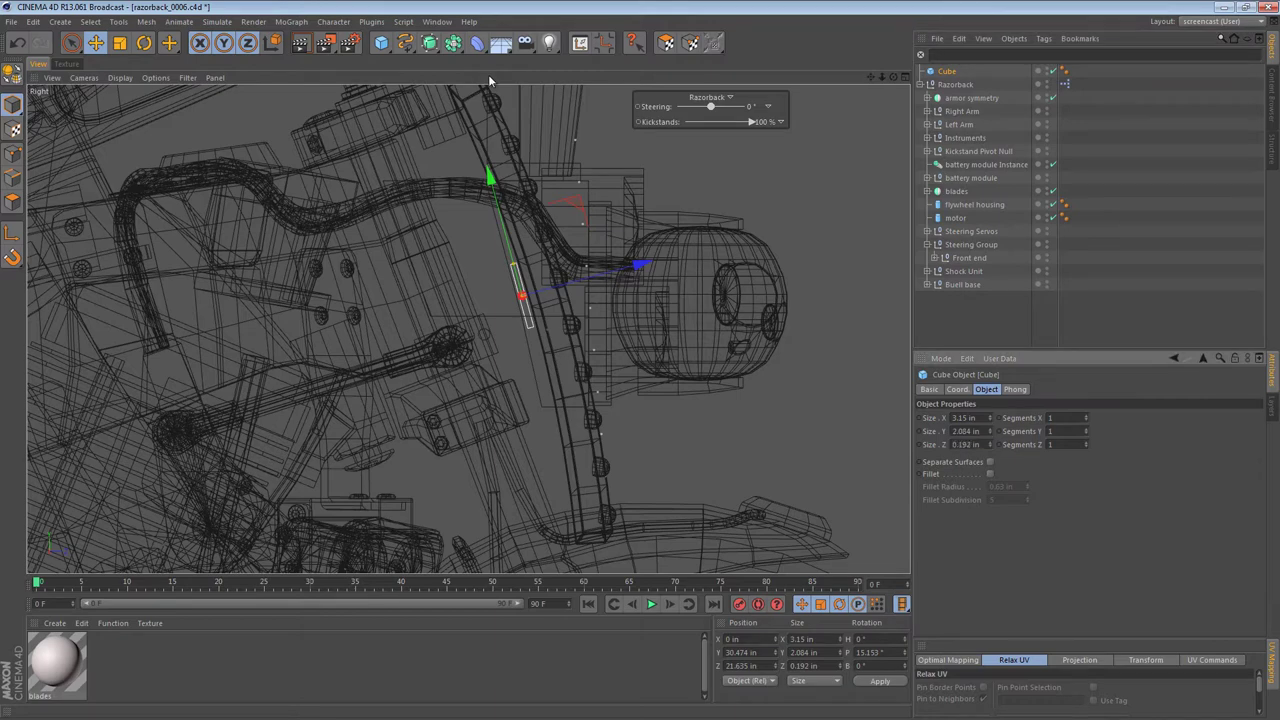
Step: Move the cube sideways to about X 1.846 in in the top view and convert it to an editable polygon object
key("F2")
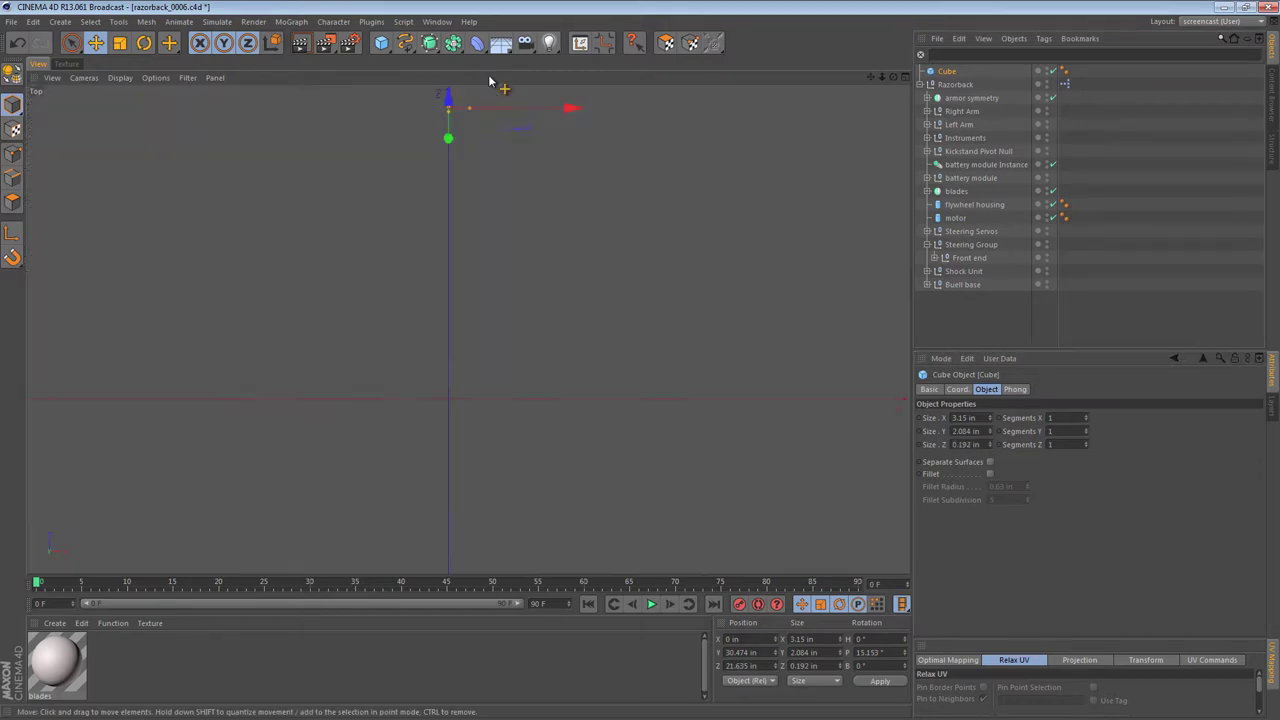
middle_click_drag(443, 337, 433, 365, "alt")
right_click_drag(443, 337, 570, 337, "alt")
middle_click_drag(443, 337, 535, 441, "alt")
left_click(432, 193)
mouse_move(557, 310)
left_mouse_down()
mouse_move(691, 310)
mouse_move(658, 310)
left_mouse_up()
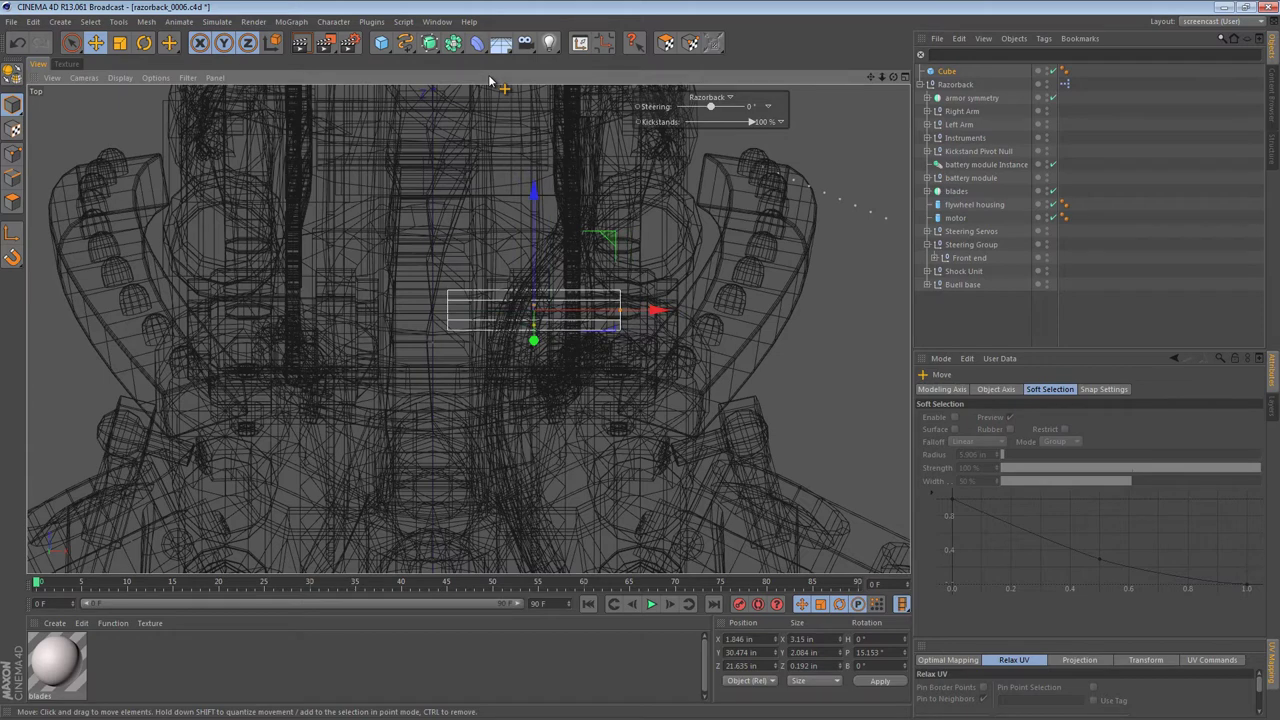
left_click(946, 71)
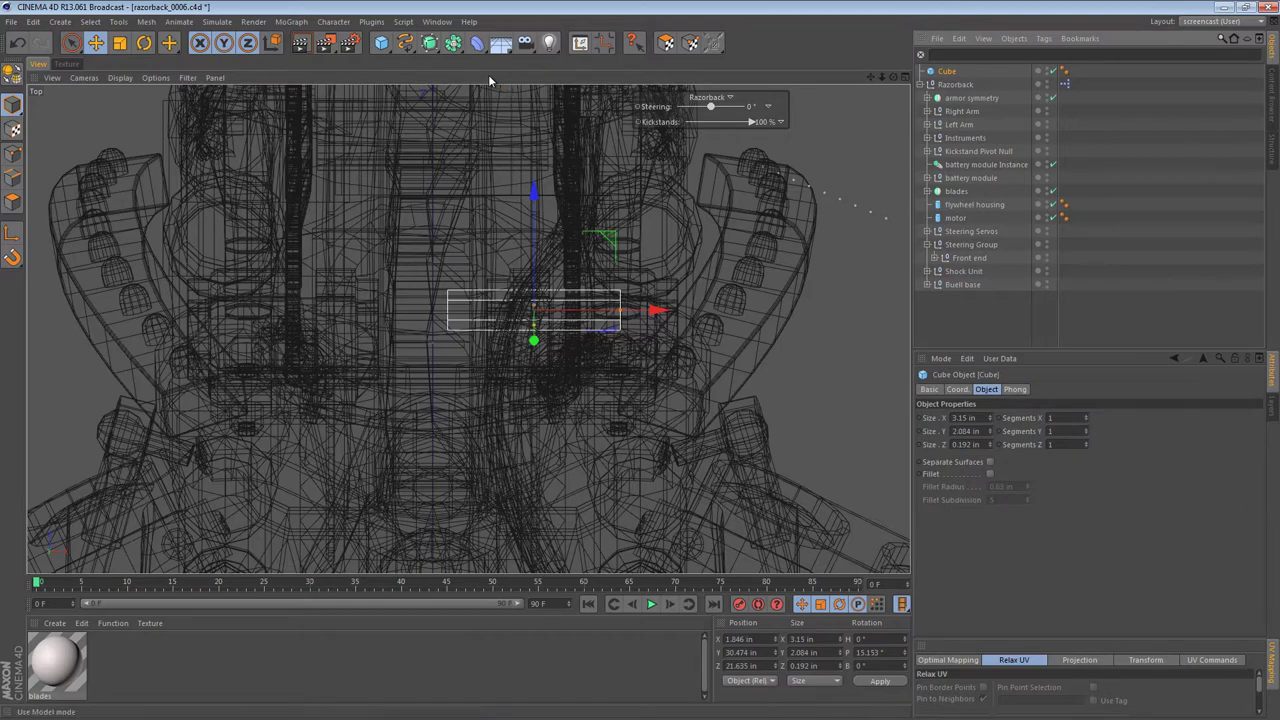
key("c")
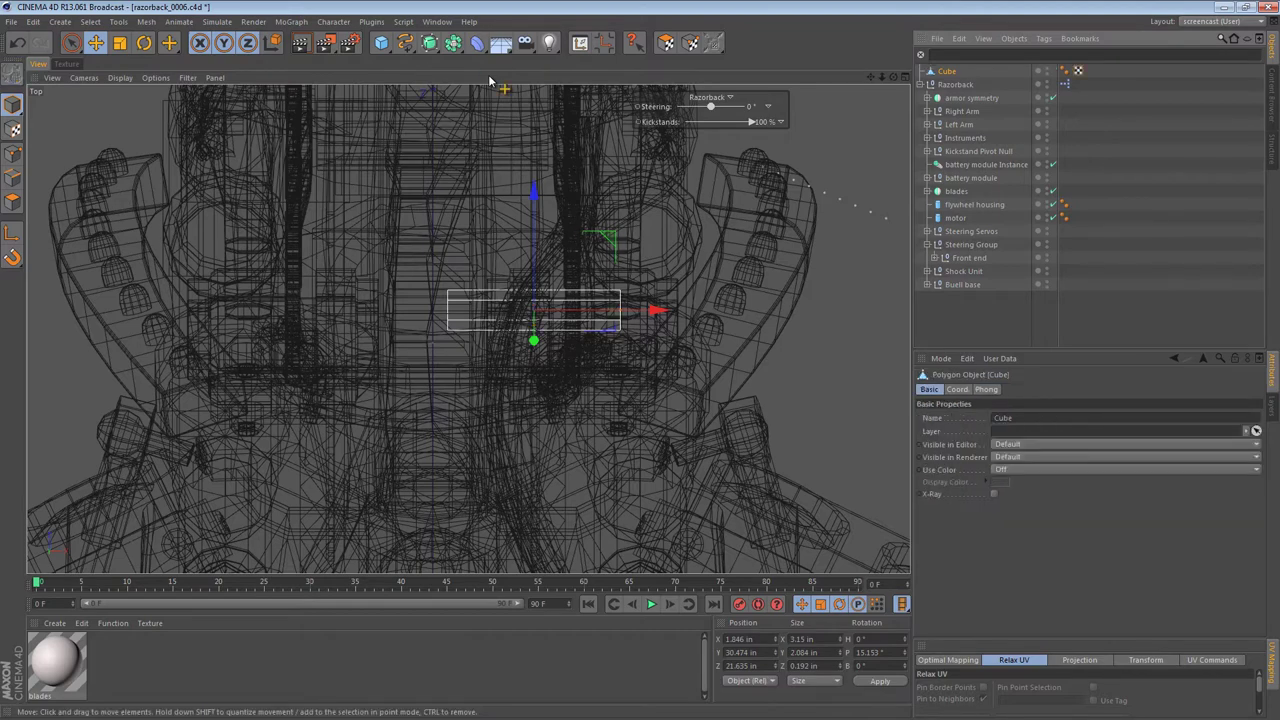
Step: Examine how the red light strip is built, checking its Light Array group, Cube.1 and Cloner
key("F1")
mouse_move(490, 82)
left_mouse_down("alt")
mouse_move(340, 100)
mouse_move(455, 100)
left_mouse_up("alt")
middle_click_drag(490, 82, 410, 140, "alt")
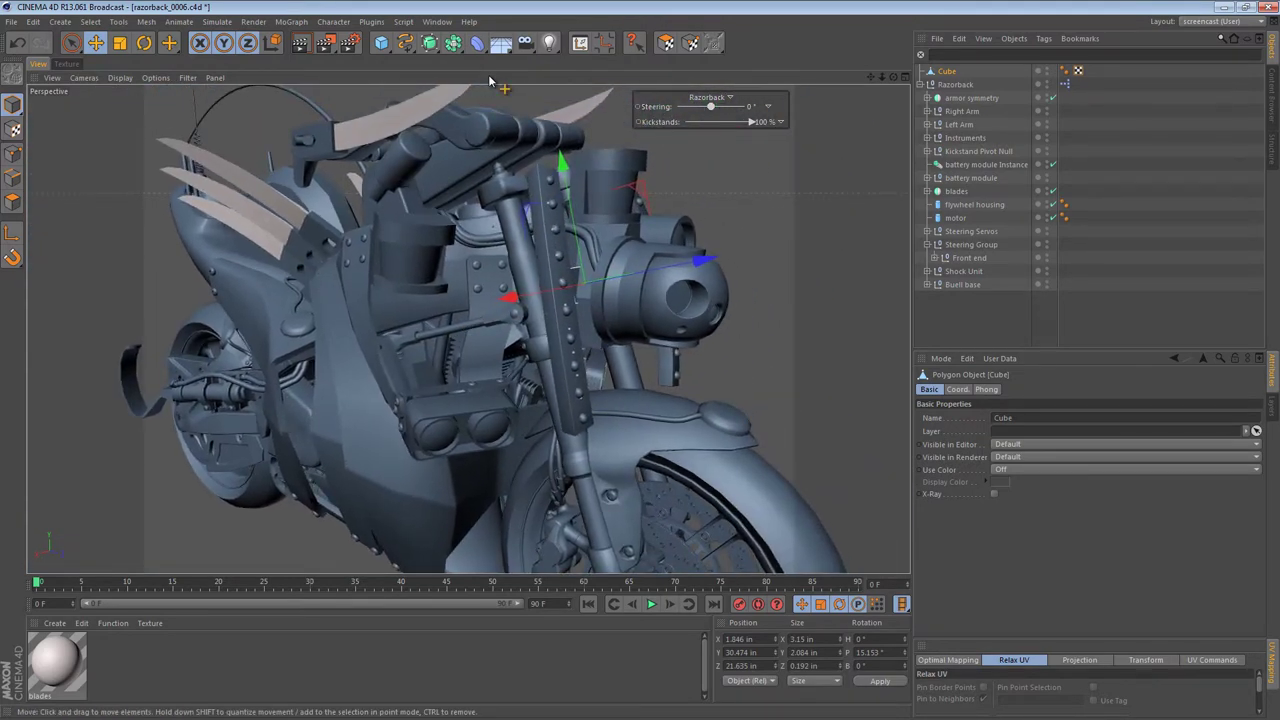
left_click_drag(490, 80, 490, 80, "alt")
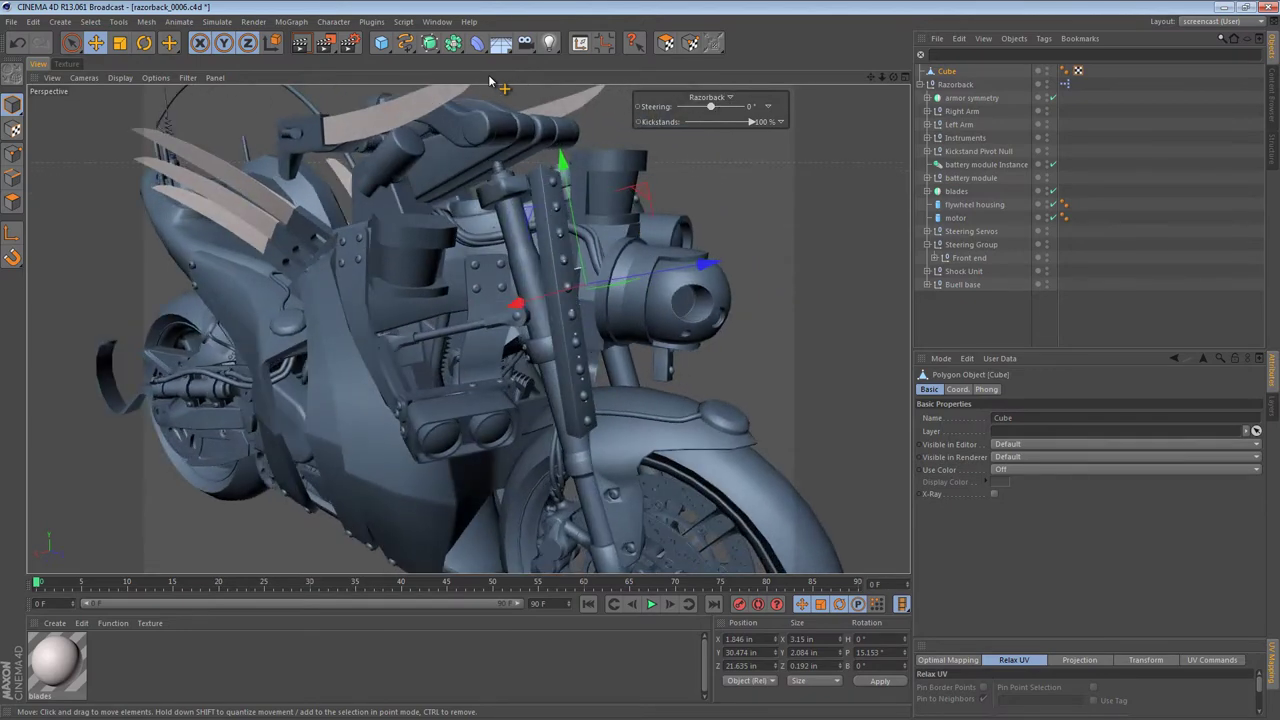
left_click(565, 275)
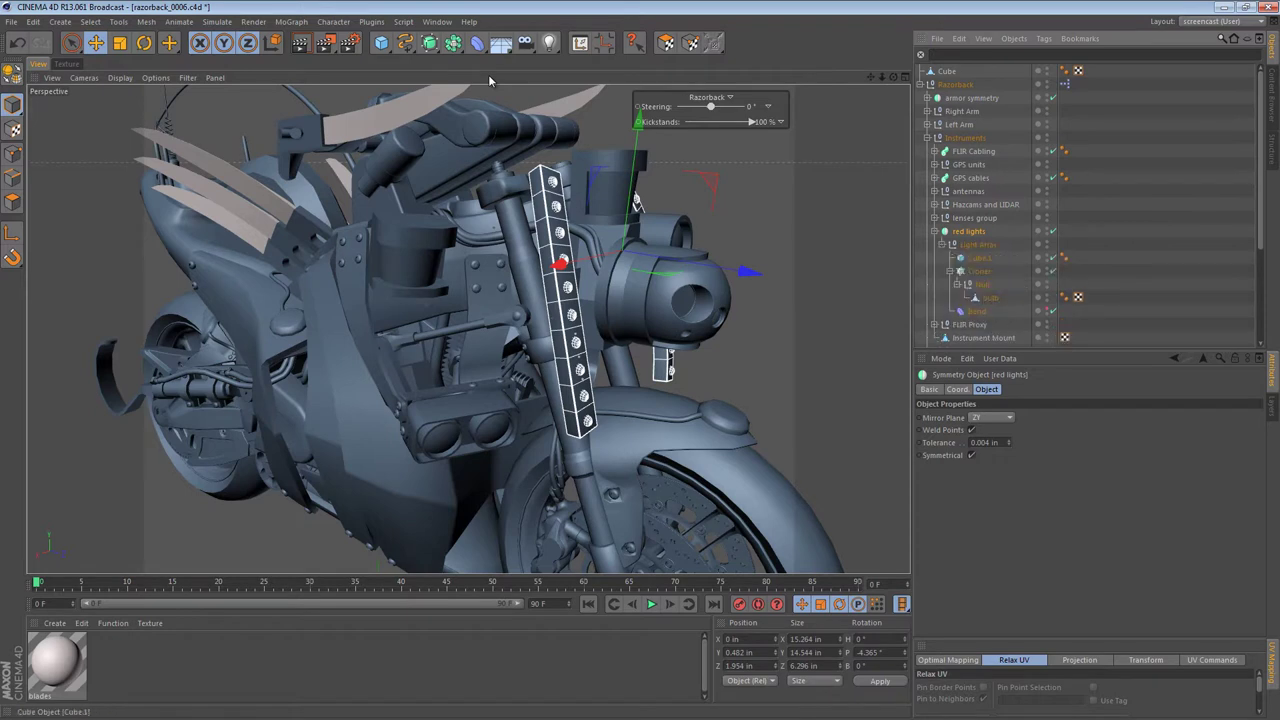
left_click(978, 245)
left_click(980, 258)
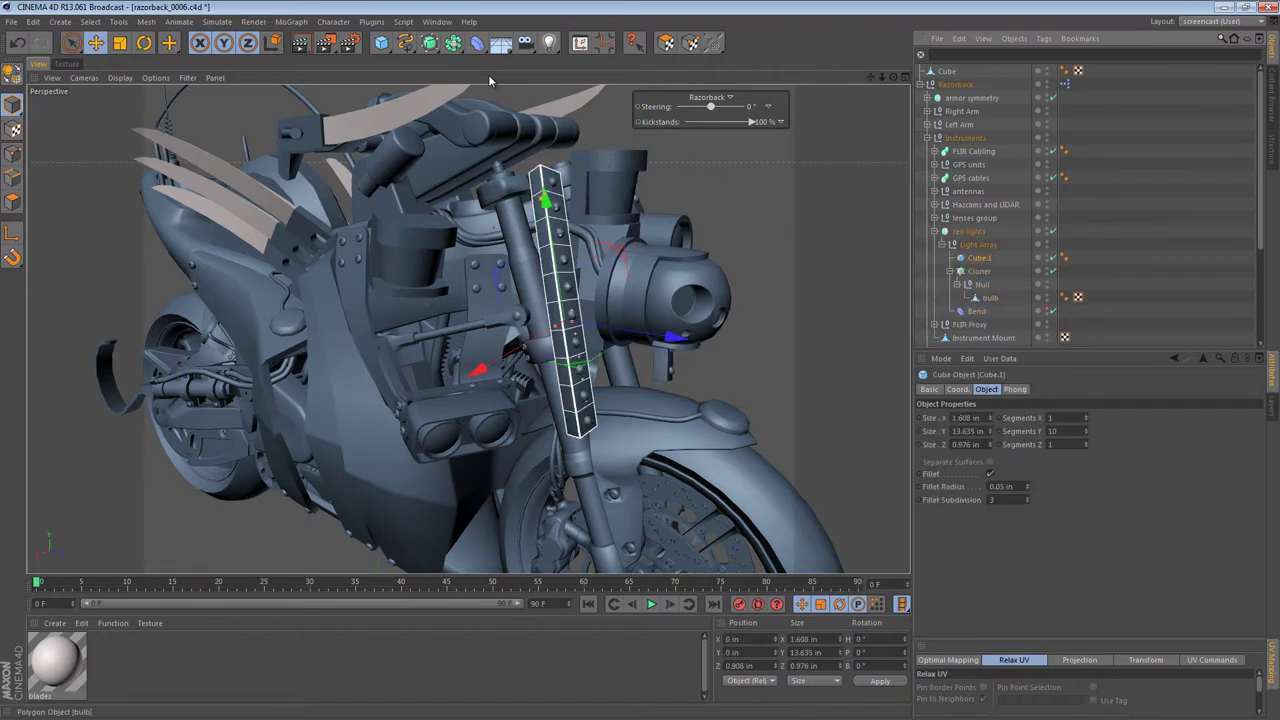
left_click(979, 271)
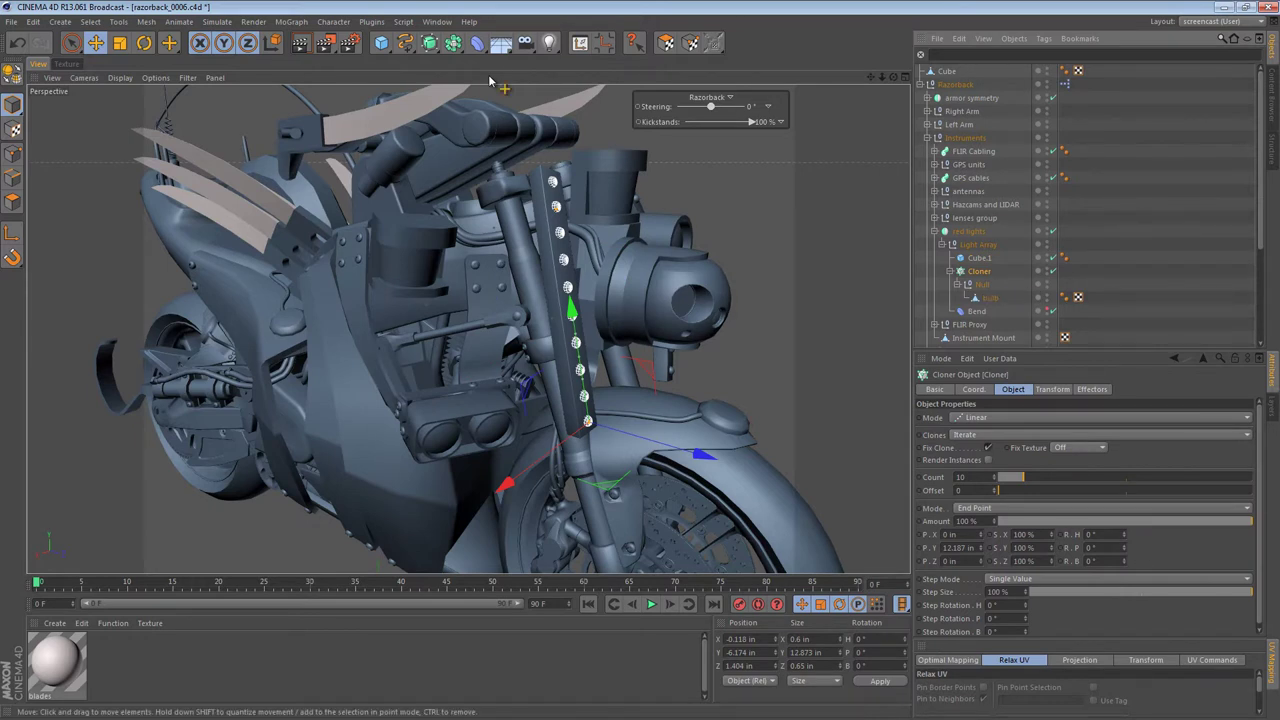
Step: Try nesting the cube in the Light Array group and shifting it along X in the top view
left_click(947, 71)
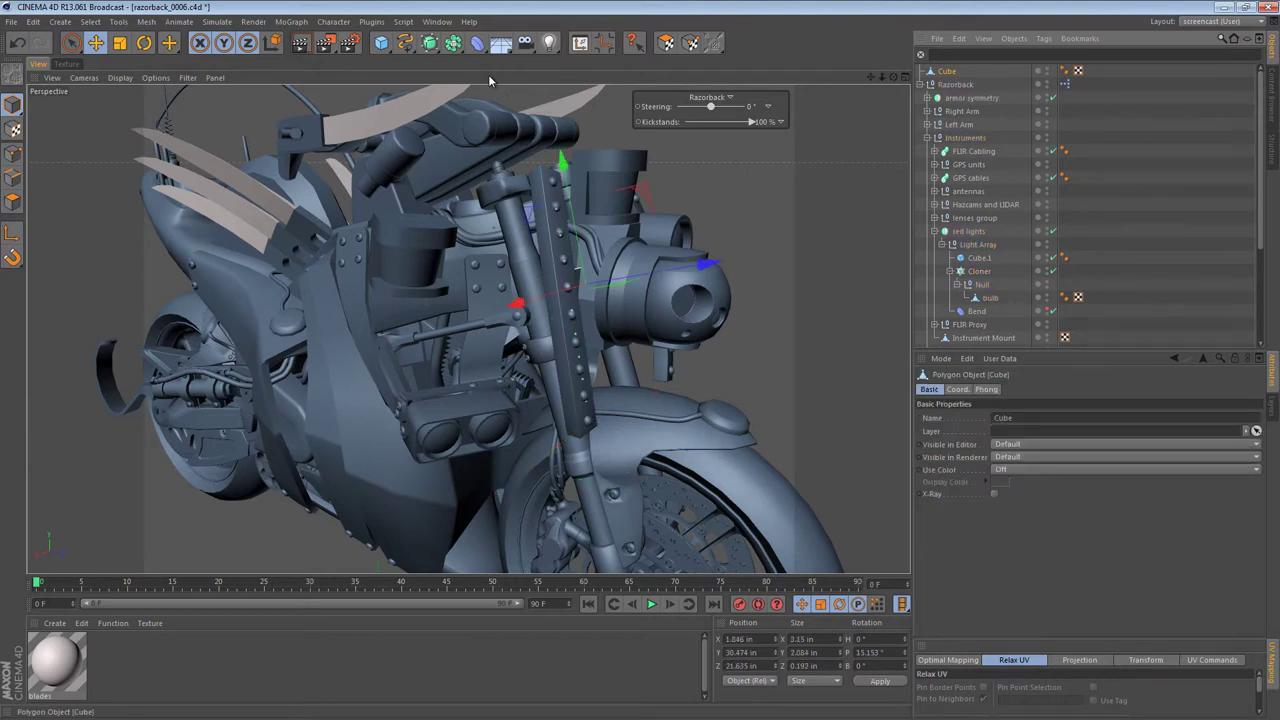
left_click_drag(947, 71, 978, 245)
left_click_drag(593, 267, 735, 276, "alt")
left_click_drag(489, 77, 489, 81, "alt")
key("F2")
scroll(517, 317, "up", 3)
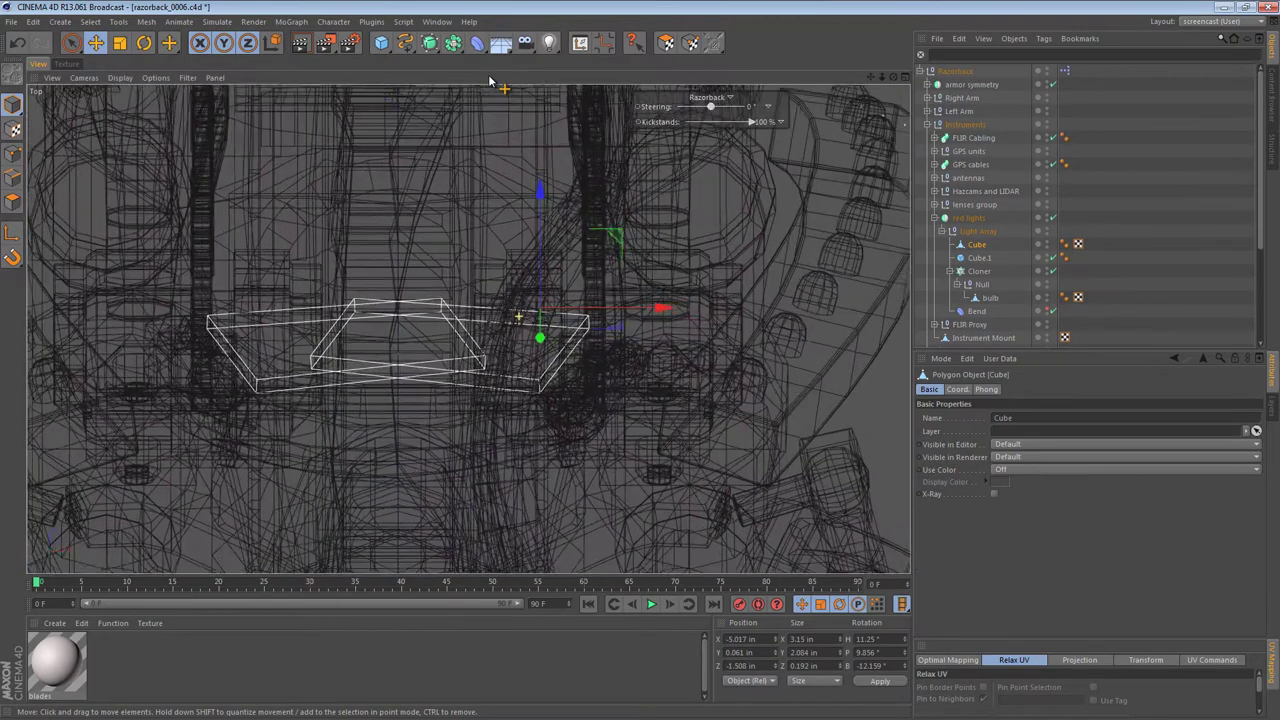
key("e")
mouse_move(663, 307)
left_mouse_down()
mouse_move(733, 307)
mouse_move(667, 308)
left_mouse_up()
key("ctrl+z")
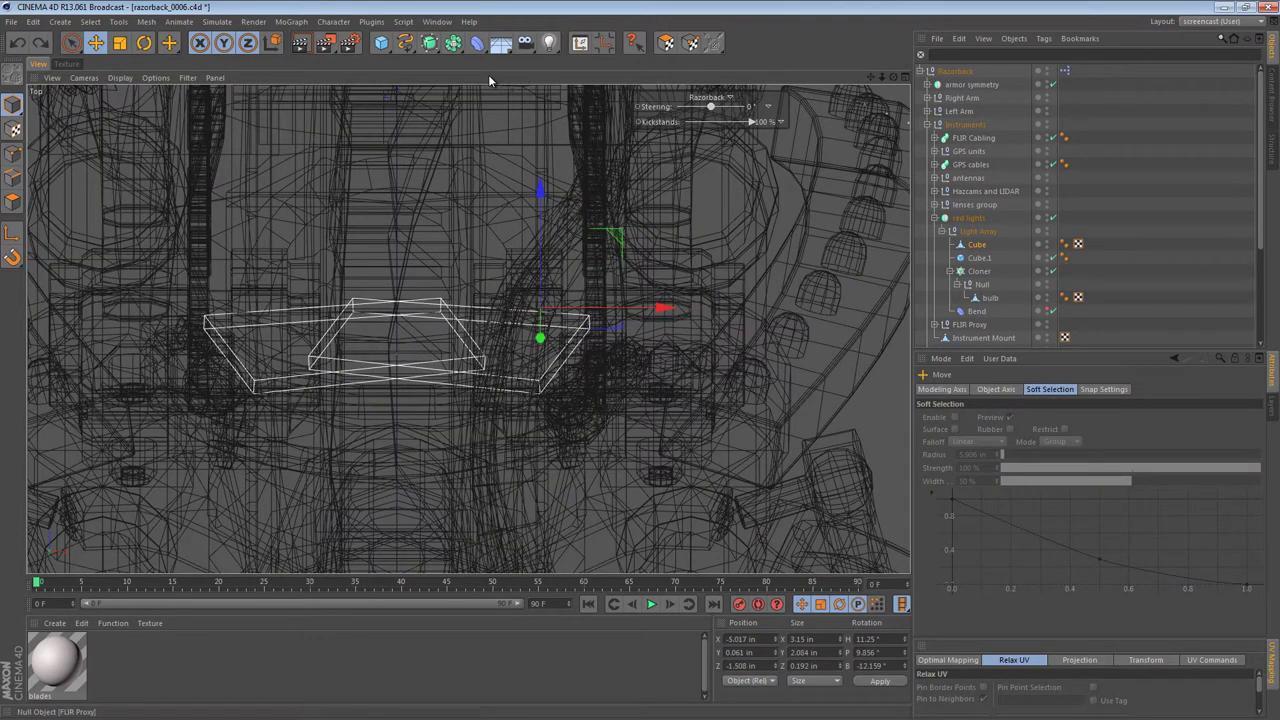
Step: Place the cube directly in the Instruments group, outside the Light Array, and collapse the red lights hierarchy
left_click(979, 271)
left_click(950, 271)
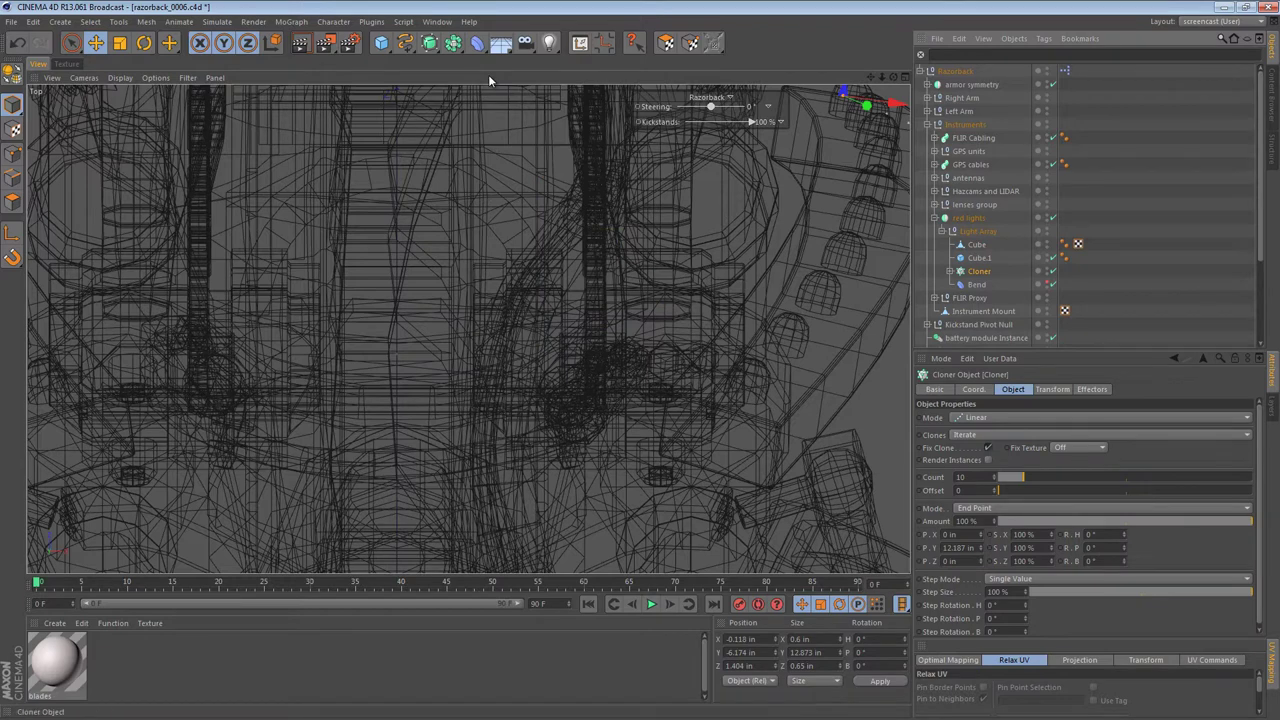
key("ctrl+y")
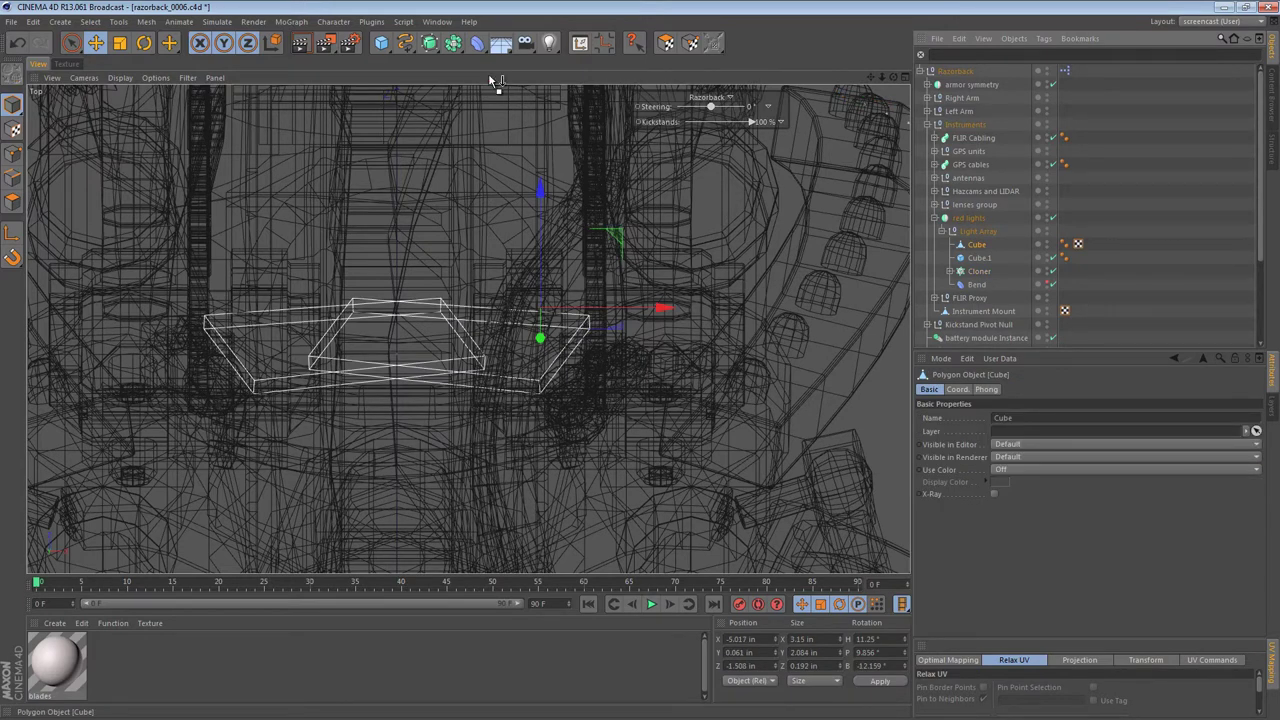
key("ctrl+z")
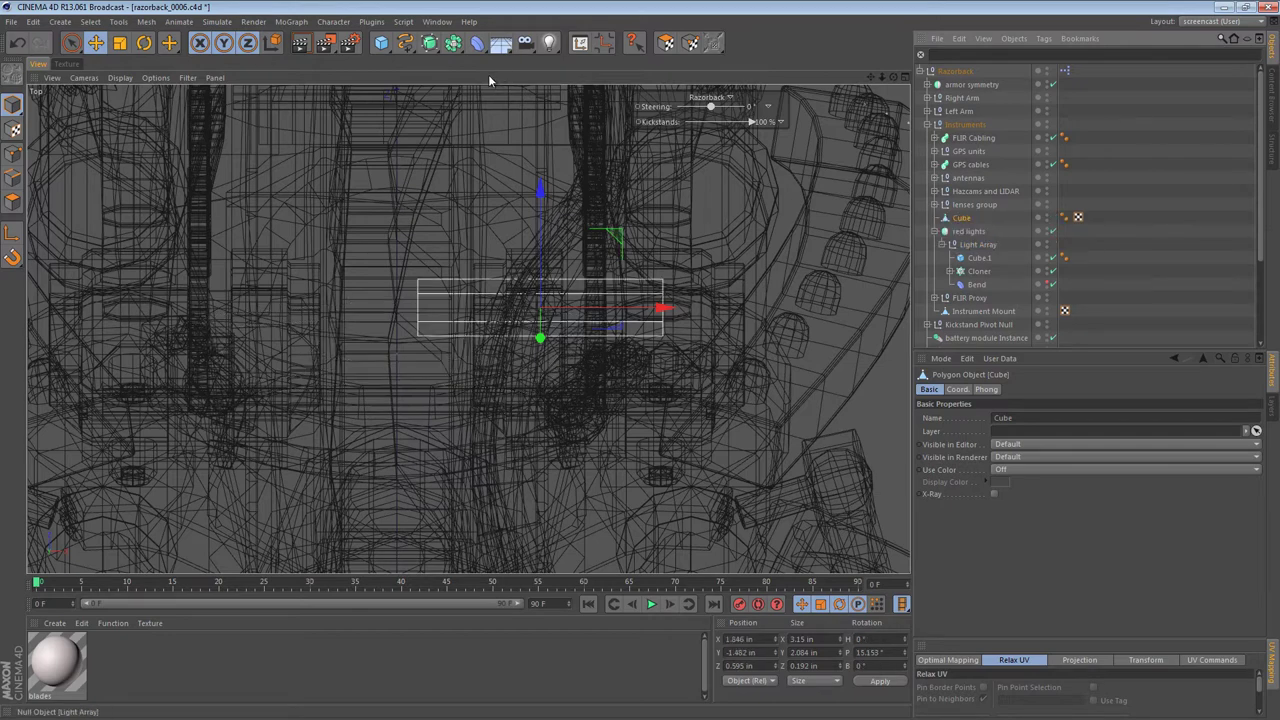
key("ctrl+z")
key("ctrl+z")
key("ctrl+z")
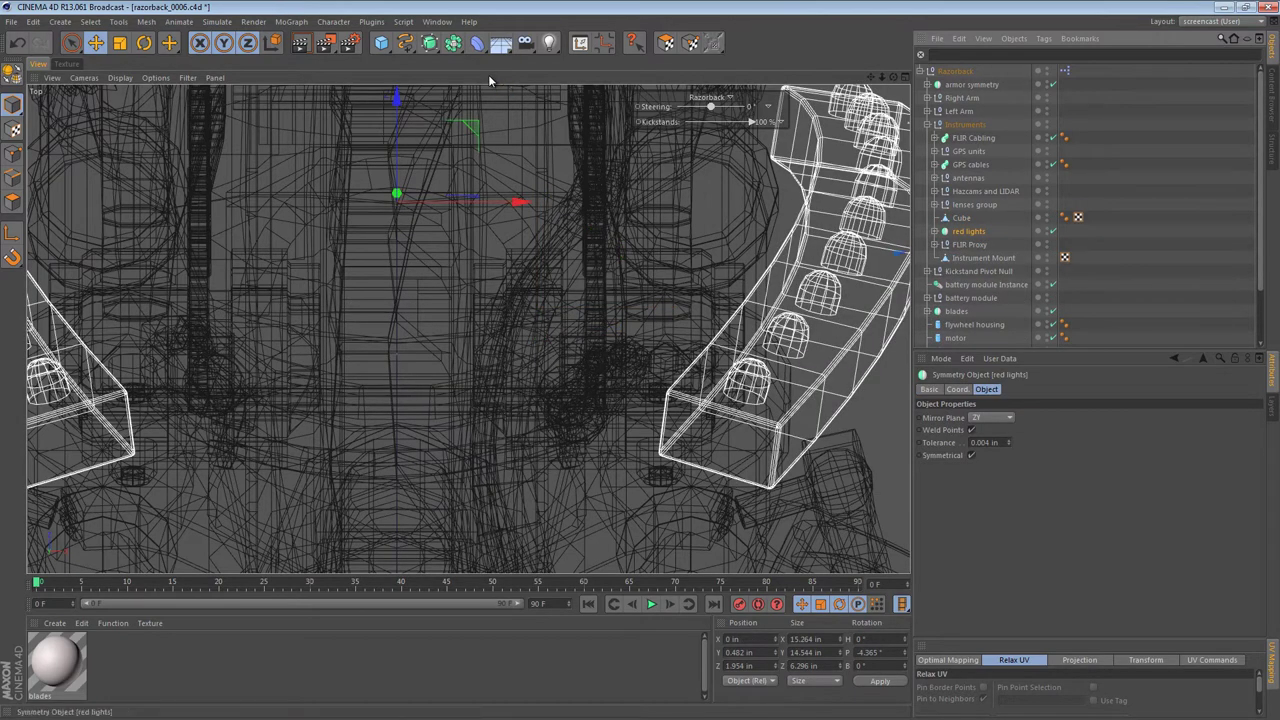
Step: Duplicate the red lights symmetry object and replace the copy's contents with the cube
key("ctrl+c")
key("ctrl+v")
left_click(935, 231)
left_click(980, 244)
key("Delete")
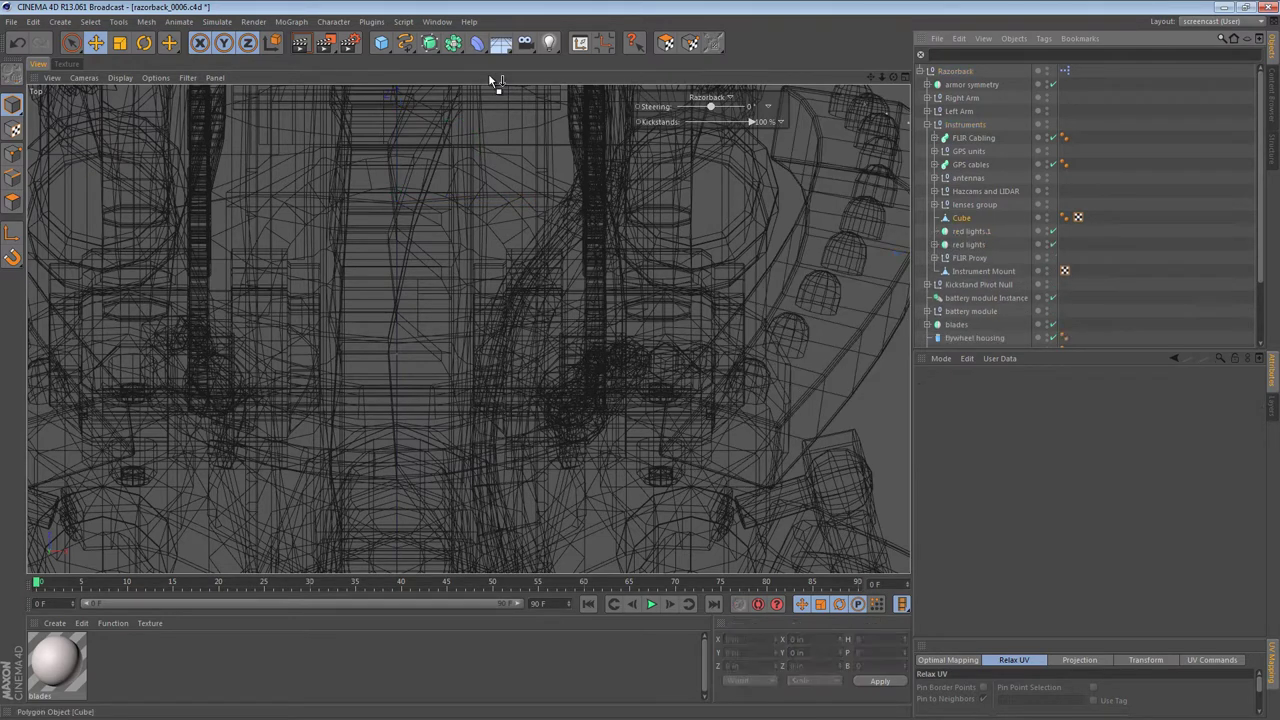
key("ctrl+y")
key("ctrl+y")
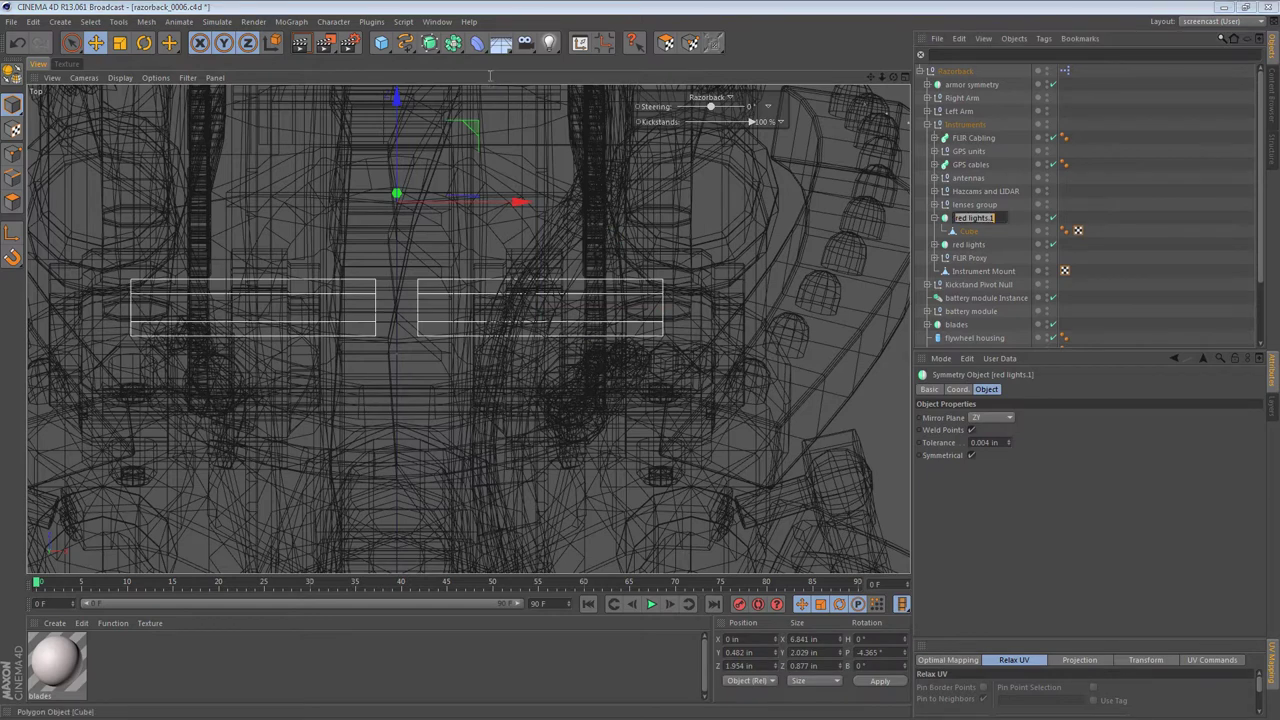
Step: Rename the duplicated symmetry object as "red lights bracket"
type("re")
type("d lights ")
type("bi")
type("acket")
key("Return")
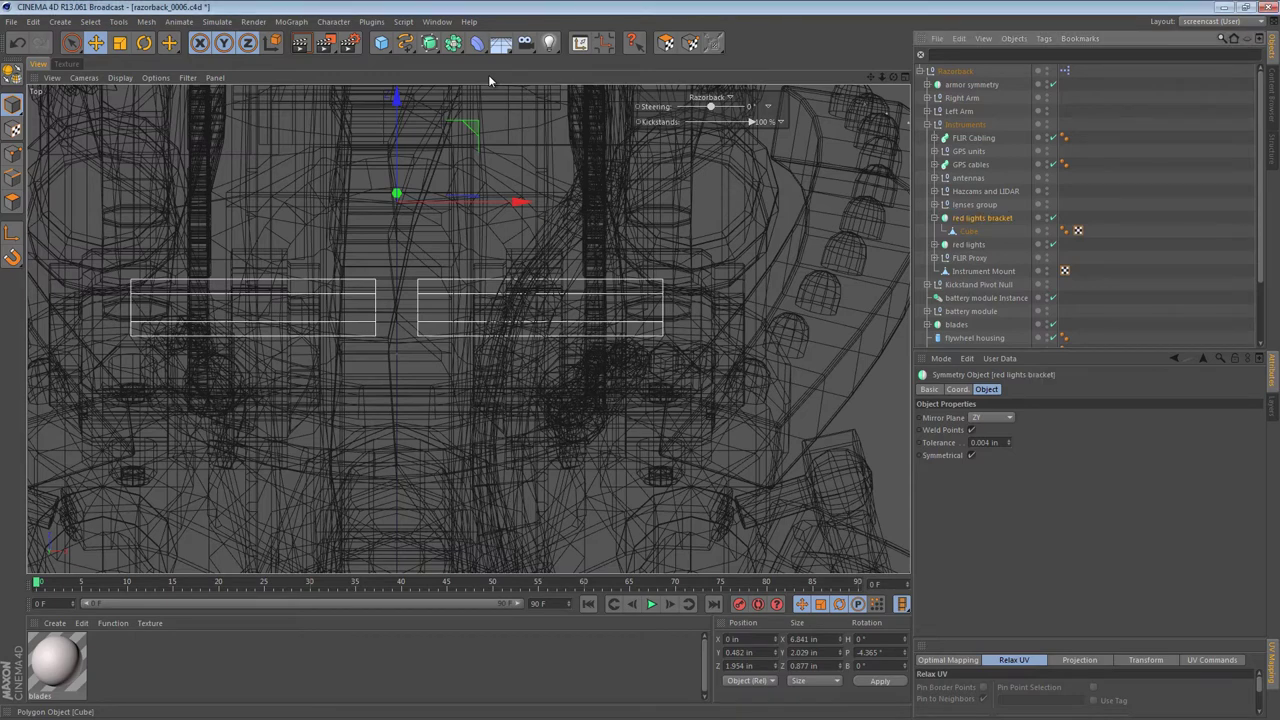
Step: Move the bracket cube's outer end polygon inward by about 0.189 in in the top view
left_click(969, 231)
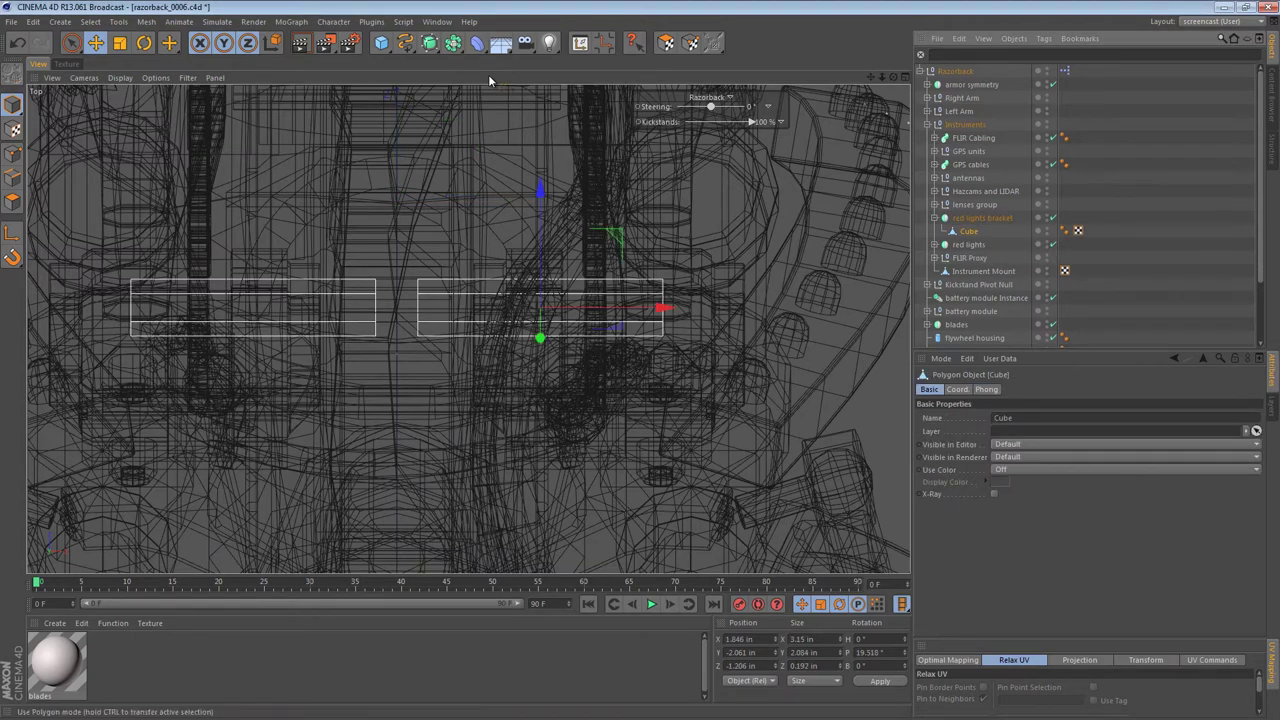
left_click(12, 202)
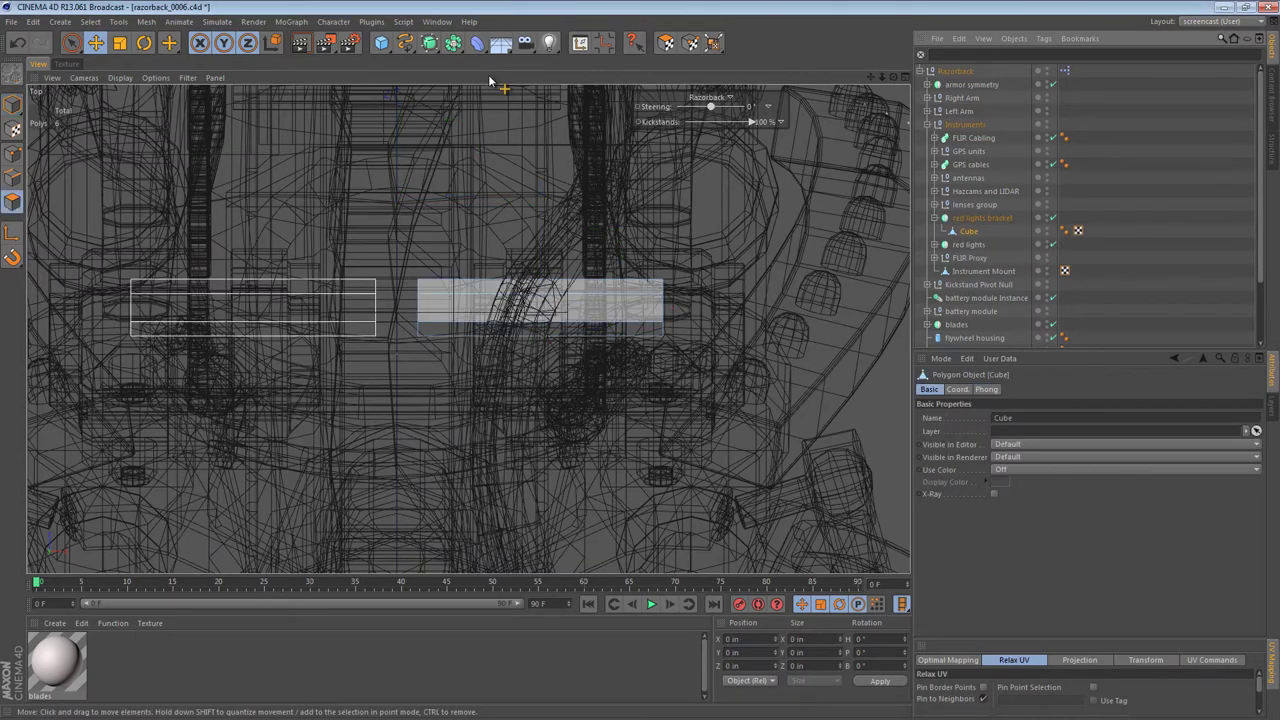
left_click(663, 308)
mouse_move(786, 307)
left_mouse_down()
mouse_move(797, 307)
mouse_move(783, 307)
left_mouse_up()
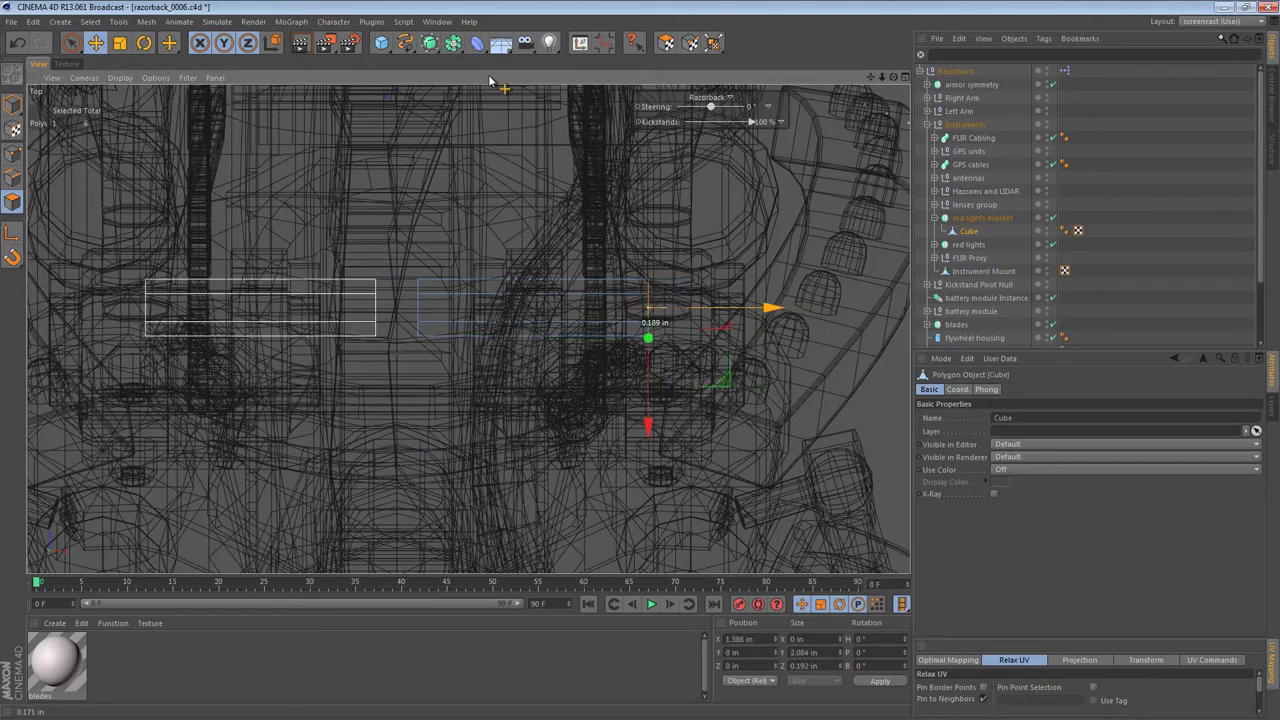
Step: Pull the cube's outer end polygon outward in perspective until the cube's X size is about 3.363 in
key("F1")
right_click_drag(490, 82, 520, 82, "alt")
mouse_move(490, 82)
left_mouse_down("alt")
mouse_move(530, 84)
mouse_move(518, 82)
left_mouse_up("alt")
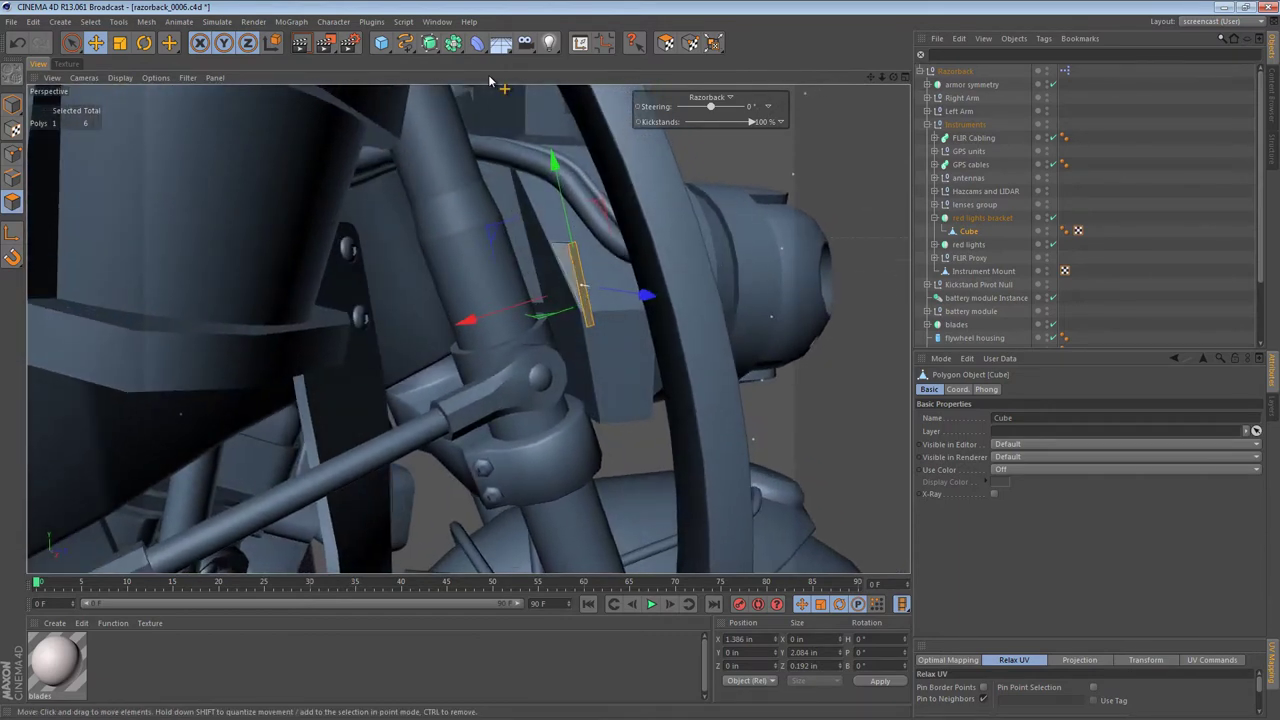
left_click_drag(648, 295, 656, 297)
left_click(12, 104)
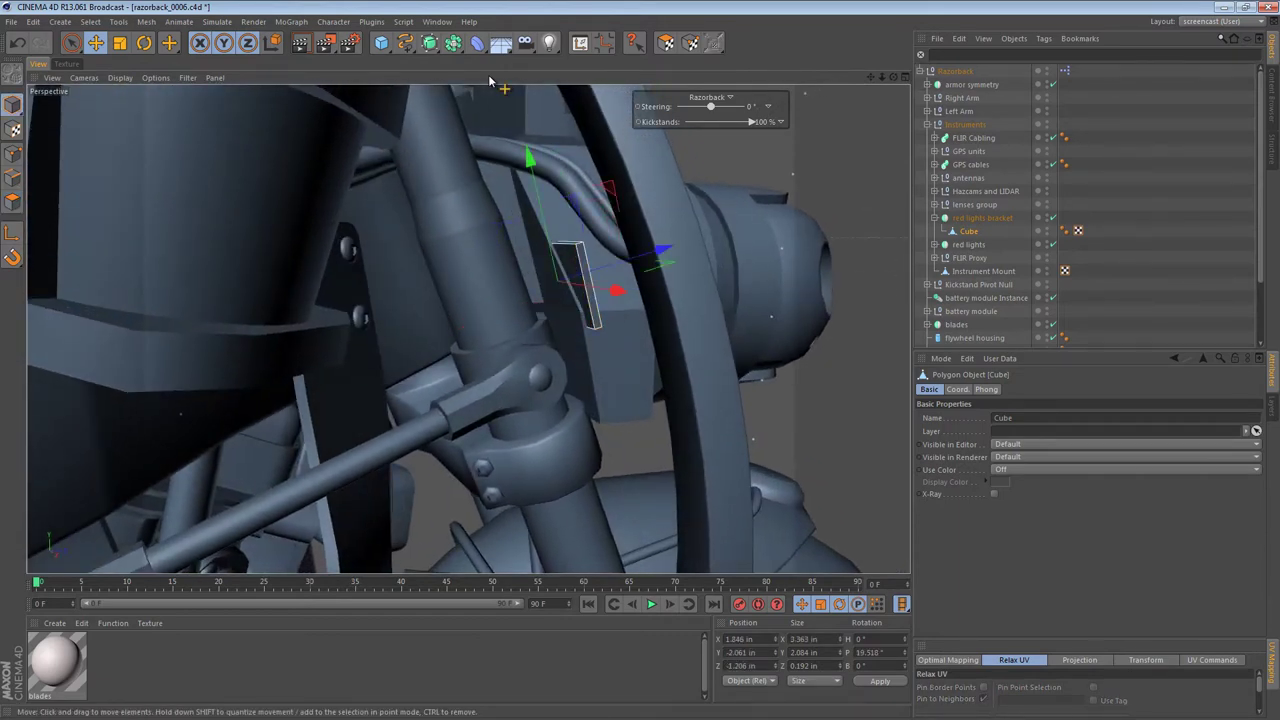
Step: Reposition the whole bracket cube against the instrument mount at about X 1.678 in, Y -2.154 in, Z -1.47 in
key("e")
left_click_drag(662, 250, 654, 252)
key("e")
mouse_move(523, 233)
left_mouse_down("alt")
mouse_move(730, 232)
mouse_move(605, 400)
mouse_move(590, 445)
mouse_move(565, 450)
left_mouse_up("alt")
left_click_drag(490, 80, 490, 80, "alt")
left_click_drag(490, 277, 572, 330, "alt")
mouse_move(494, 250)
left_mouse_down("alt")
mouse_move(475, 225)
mouse_move(438, 255)
left_mouse_up("alt")
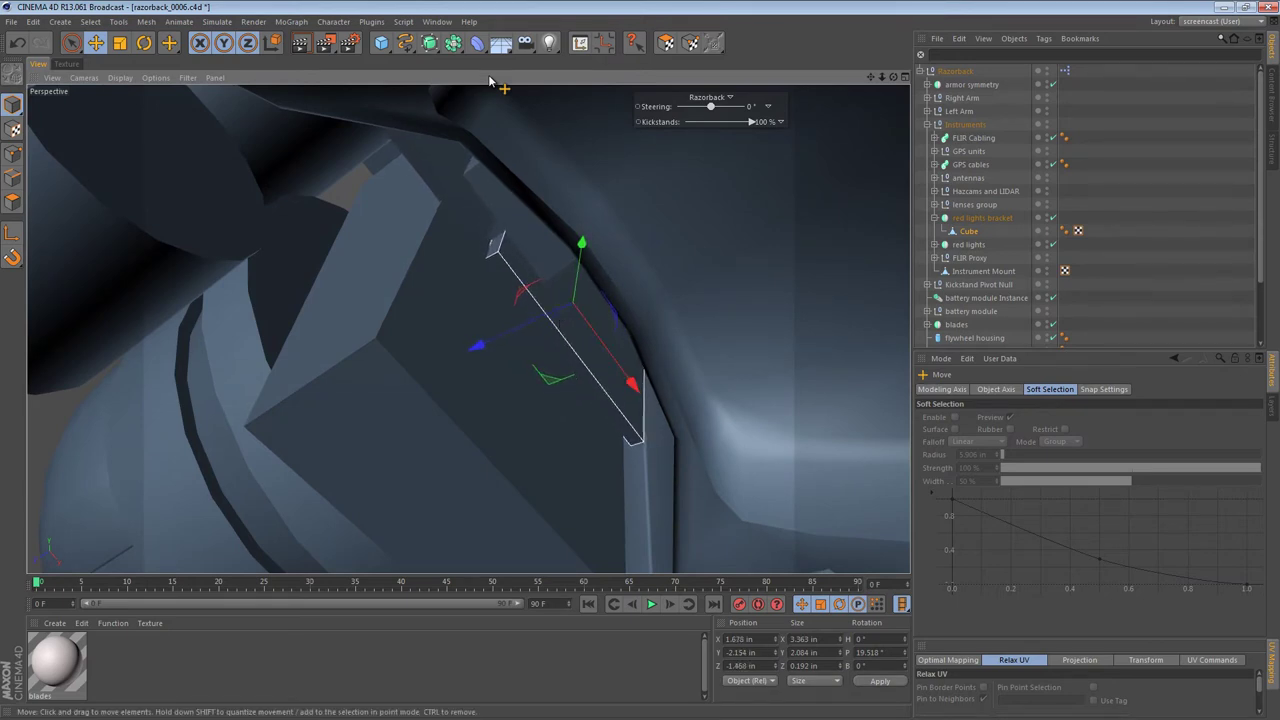
Step: Extend the bracket's outer end polygon toward the light strip by about 0.235 in
left_click_drag(490, 80, 490, 80, "alt")
right_click_drag(490, 80, 490, 80, "alt")
left_click_drag(490, 80, 490, 80, "alt")
left_click(12, 202)
left_click(290, 212)
left_click_drag(178, 255, 170, 258)
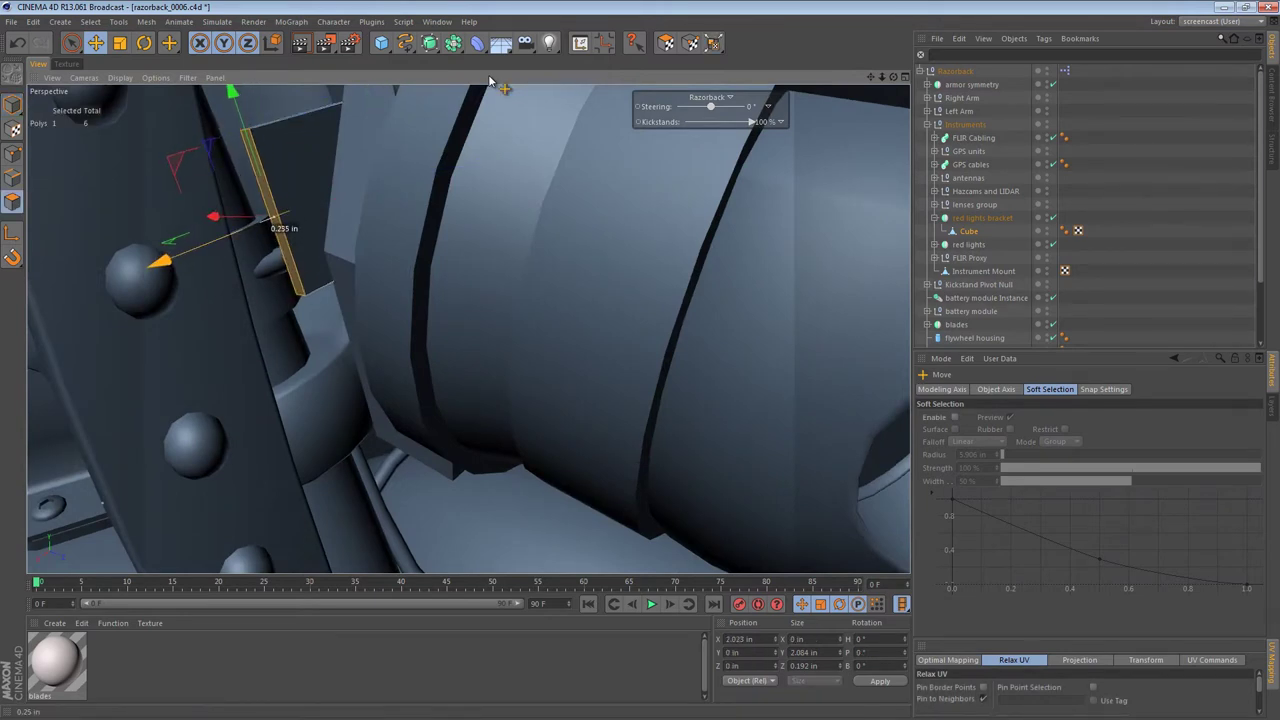
mouse_move(160, 261)
left_mouse_down()
mouse_move(181, 253)
mouse_move(151, 265)
left_mouse_up()
key("t")
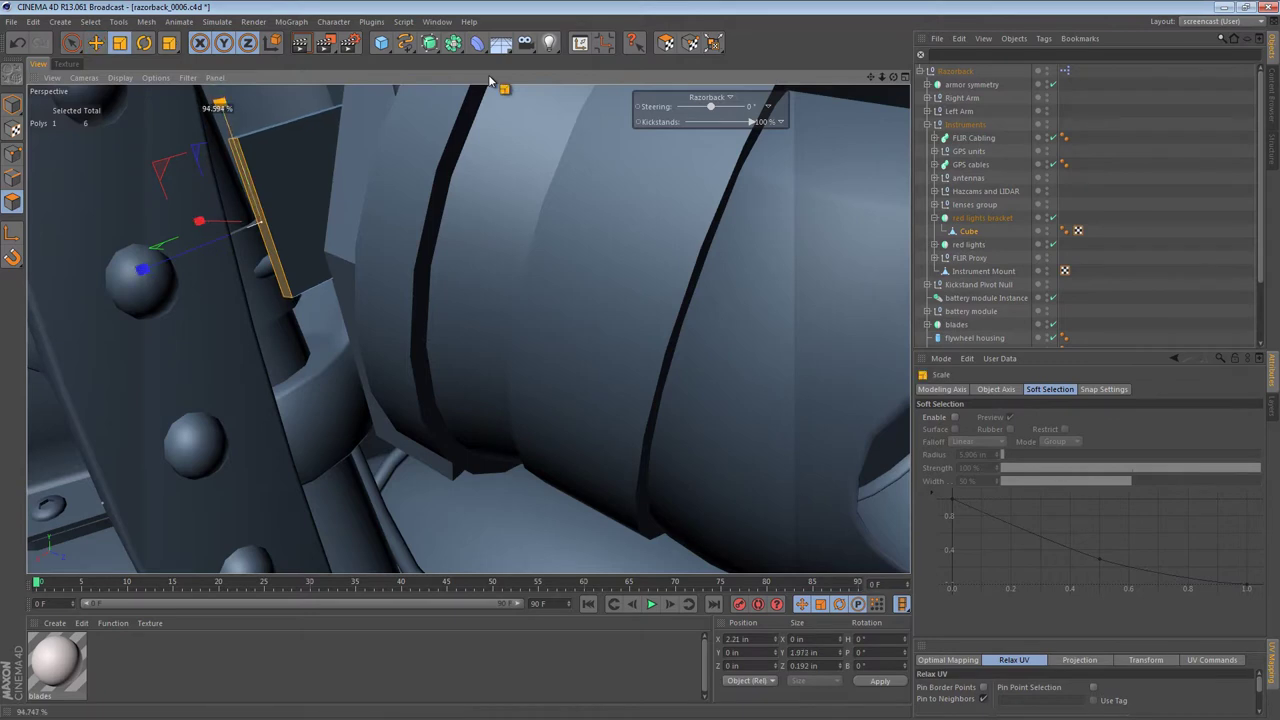
left_click_drag(219, 101, 219, 102)
key("ctrl+y")
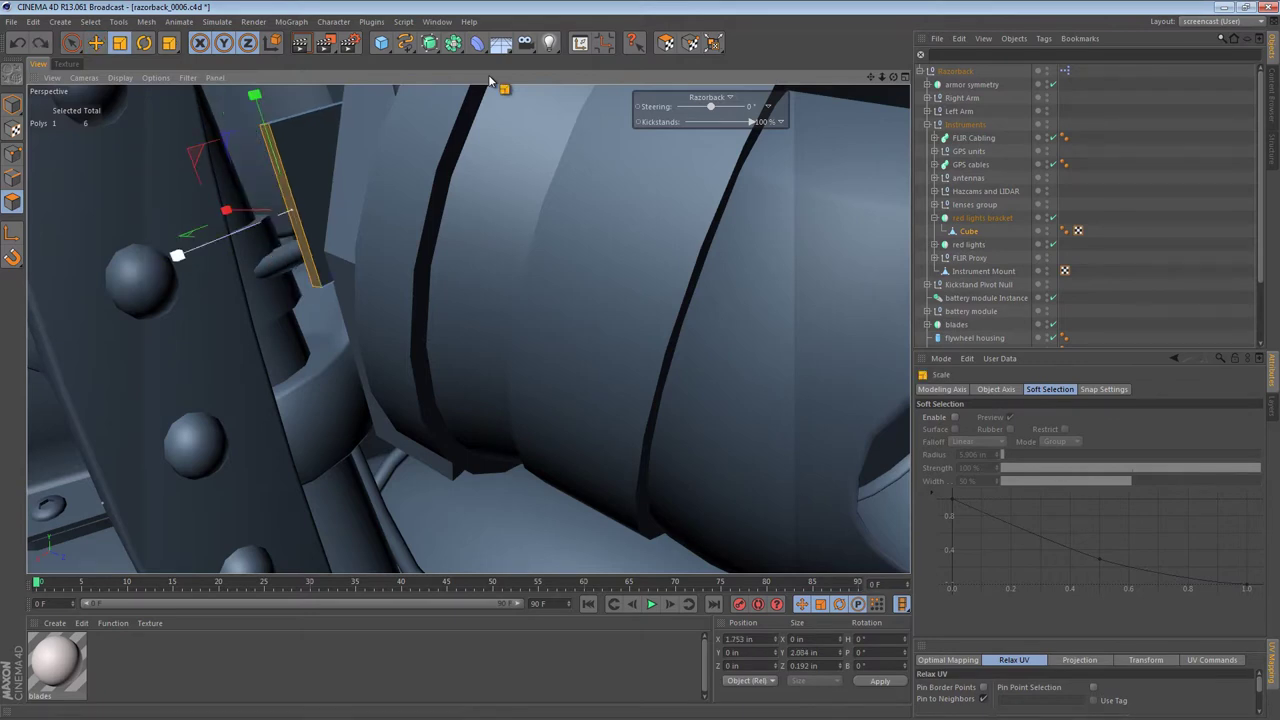
Step: Extrude the bracket's outer end polygon to about X 2.305 in and scale it vertically to about 2.884 in
key("e")
left_click_drag(180, 253, 137, 270, "ctrl")
key("t")
left_click_drag(490, 80, 490, 80)
Step: Extrude the end polygon again to about X 2.673 in and narrow its height to about 0.729 in
key("e")
mouse_move(265, 154)
left_mouse_down("alt")
mouse_move(205, 160)
mouse_move(225, 154)
left_mouse_up("alt")
left_click_drag(490, 80, 490, 80, "alt")
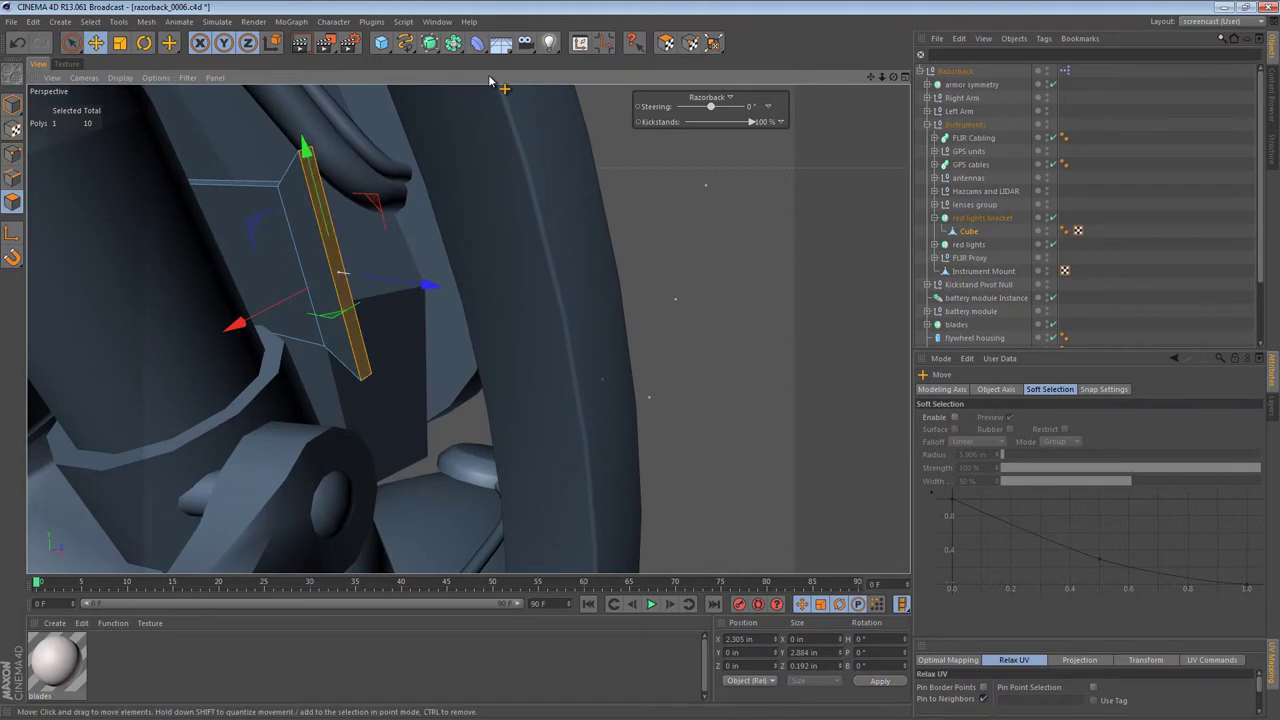
left_click_drag(430, 285, 433, 286, "ctrl")
left_click_drag(490, 80, 490, 80, "ctrl")
key("t")
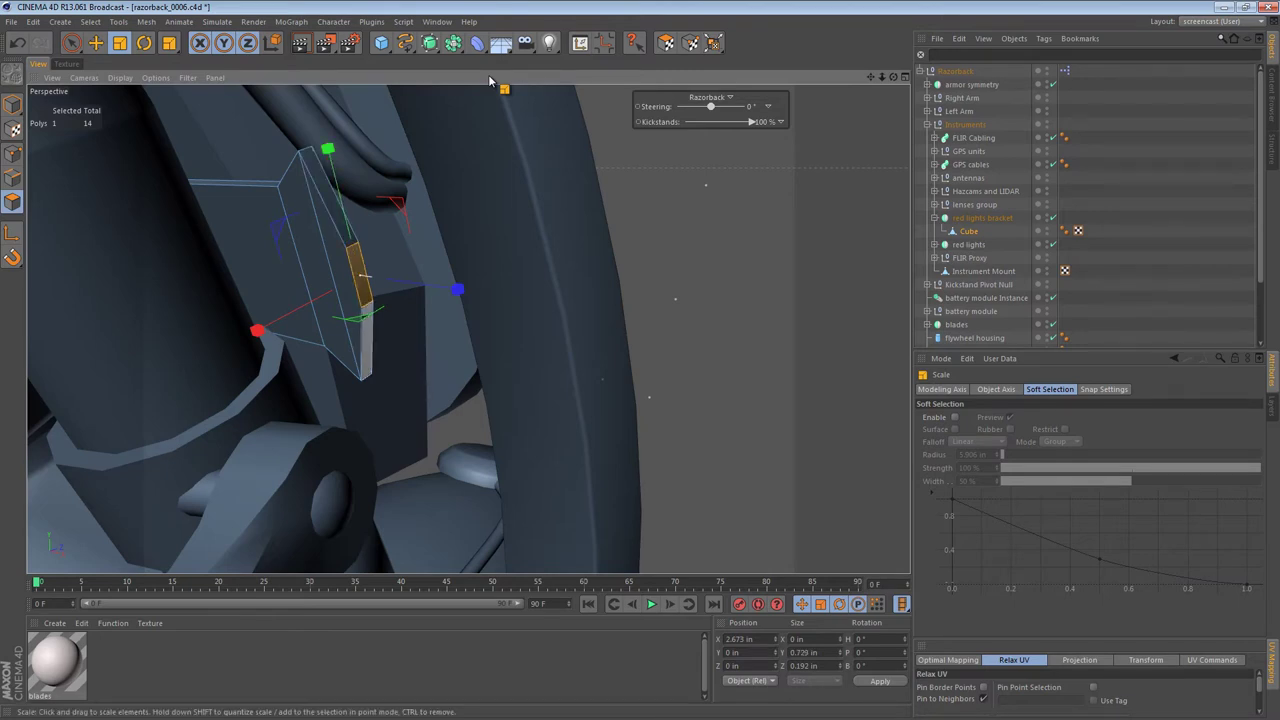
Step: Select the two slanted polygons above and below the narrowed end and extrude them about 2.512 in as bracket arms
key("e")
left_click(331, 197)
left_click(367, 341, "shift")
key("d")
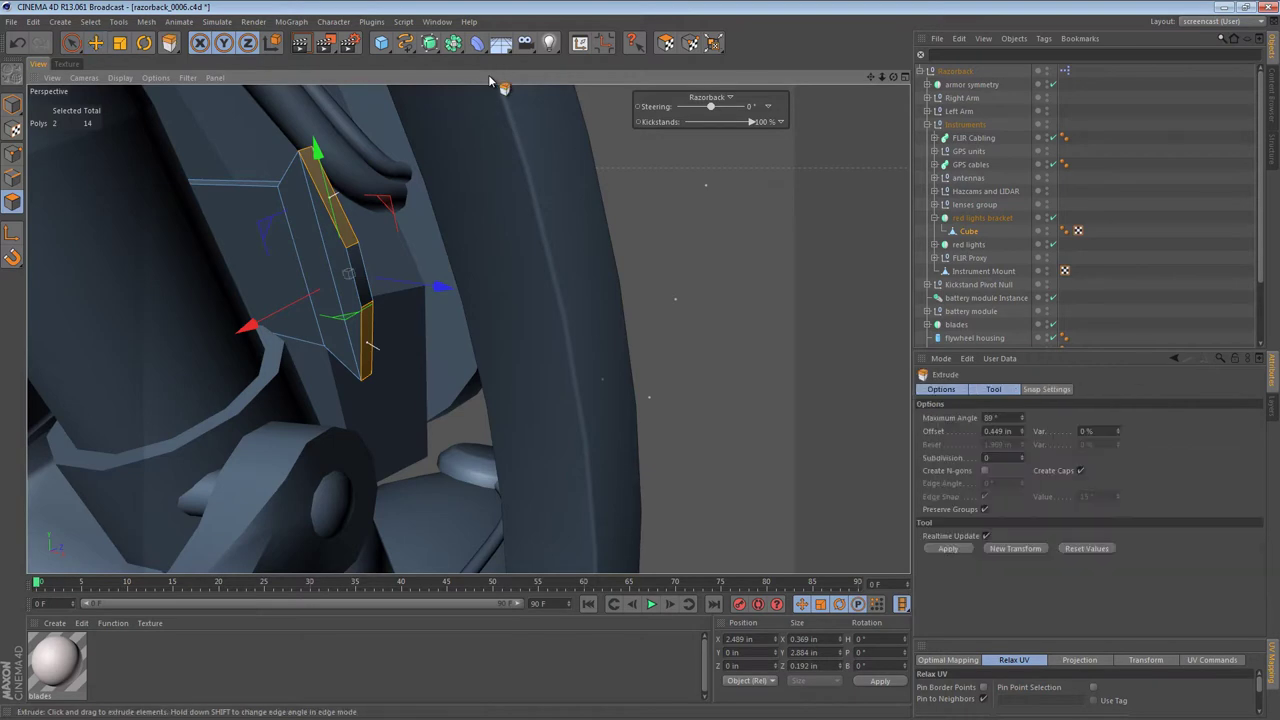
left_click_drag(490, 80, 490, 80)
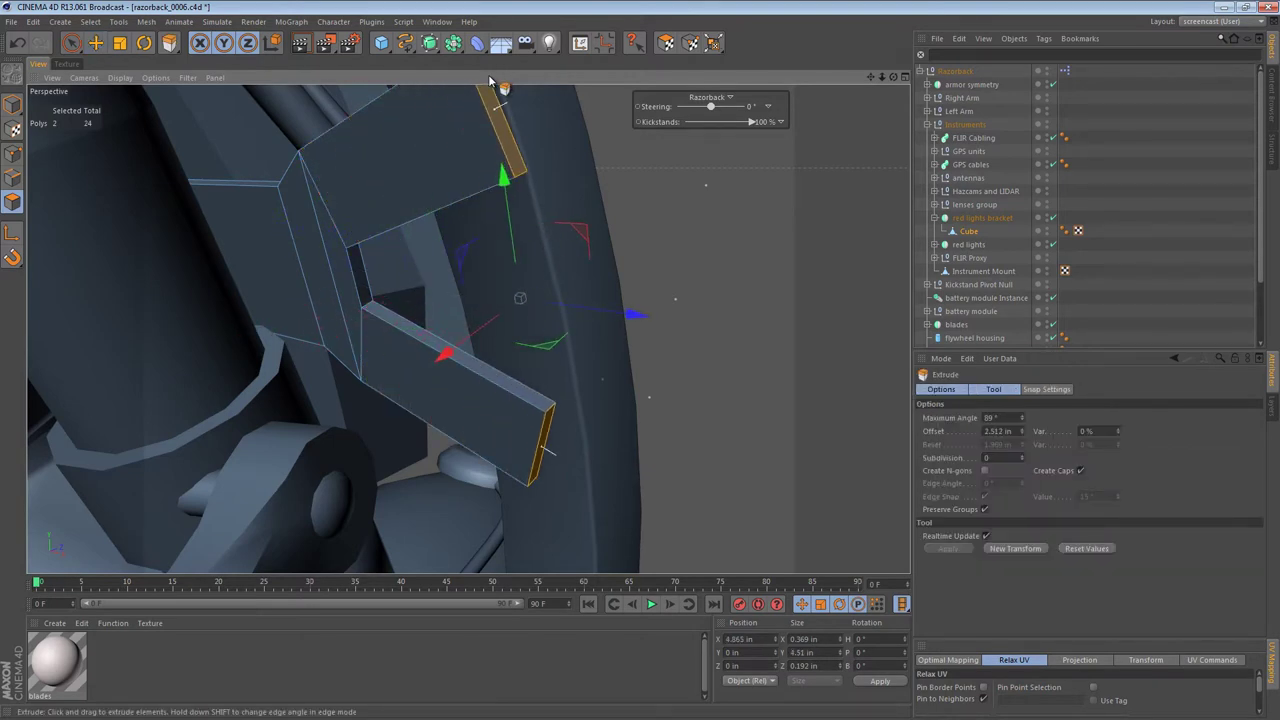
Step: Scale the two arm end polygons vertically until their combined Y size is about 9.206 in
scroll(490, 80, "up", 5)
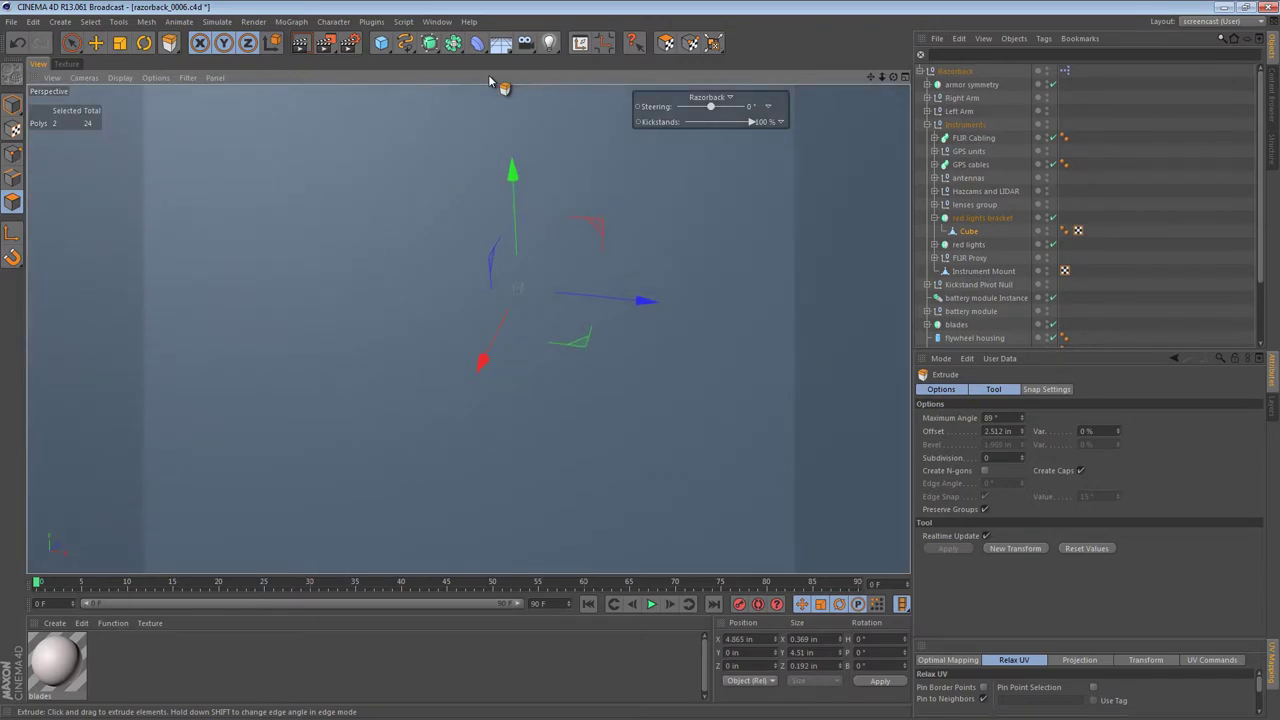
scroll(490, 80, "down", 5)
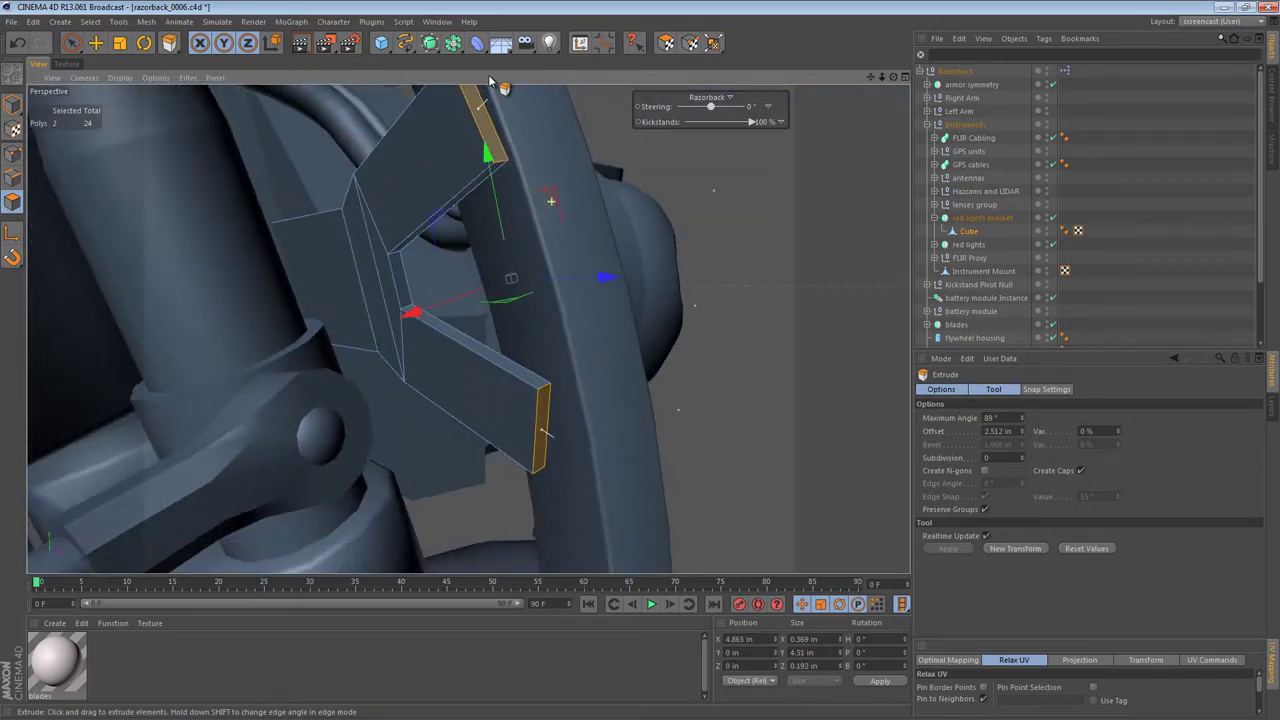
right_click_drag(490, 80, 490, 80, "alt")
left_click_drag(490, 80, 489, 77, "alt")
key("t")
left_click_drag(489, 77, 489, 77, "alt")
middle_click_drag(489, 77, 489, 77, "alt")
left_click_drag(489, 78, 489, 79, "alt")
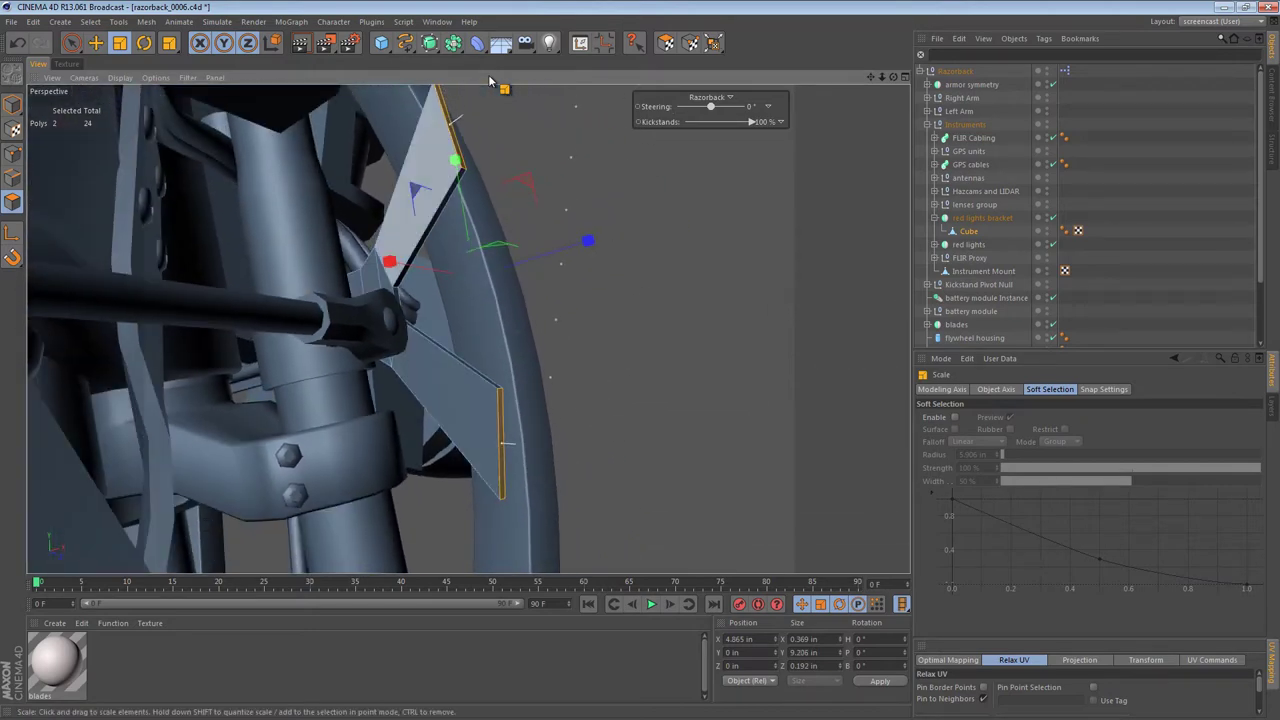
Step: Spread the four inner corner points of the arm ends apart vertically and move them to about X 5.442 in
left_click(12, 154)
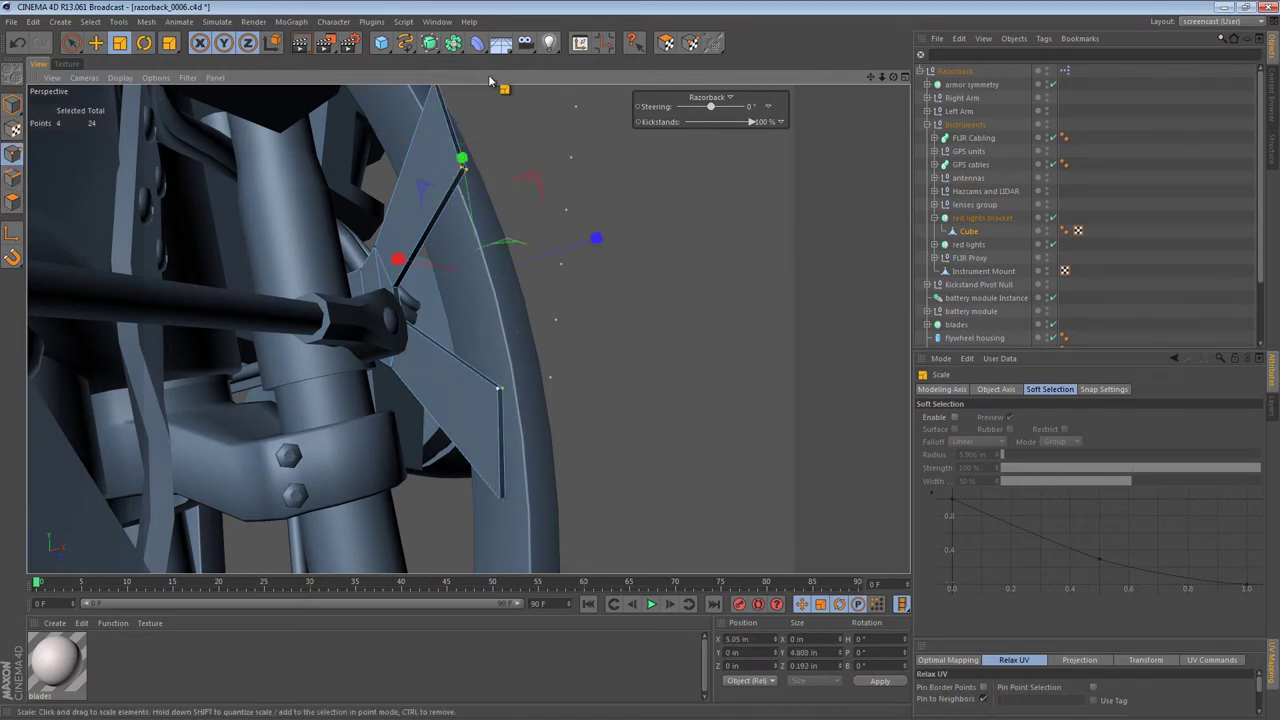
left_click_drag(460, 150, 454, 105)
mouse_move(490, 200)
left_mouse_down("alt")
mouse_move(650, 205)
mouse_move(510, 205)
left_mouse_up("alt")
key("e")
left_click_drag(601, 244, 635, 236)
key("t")
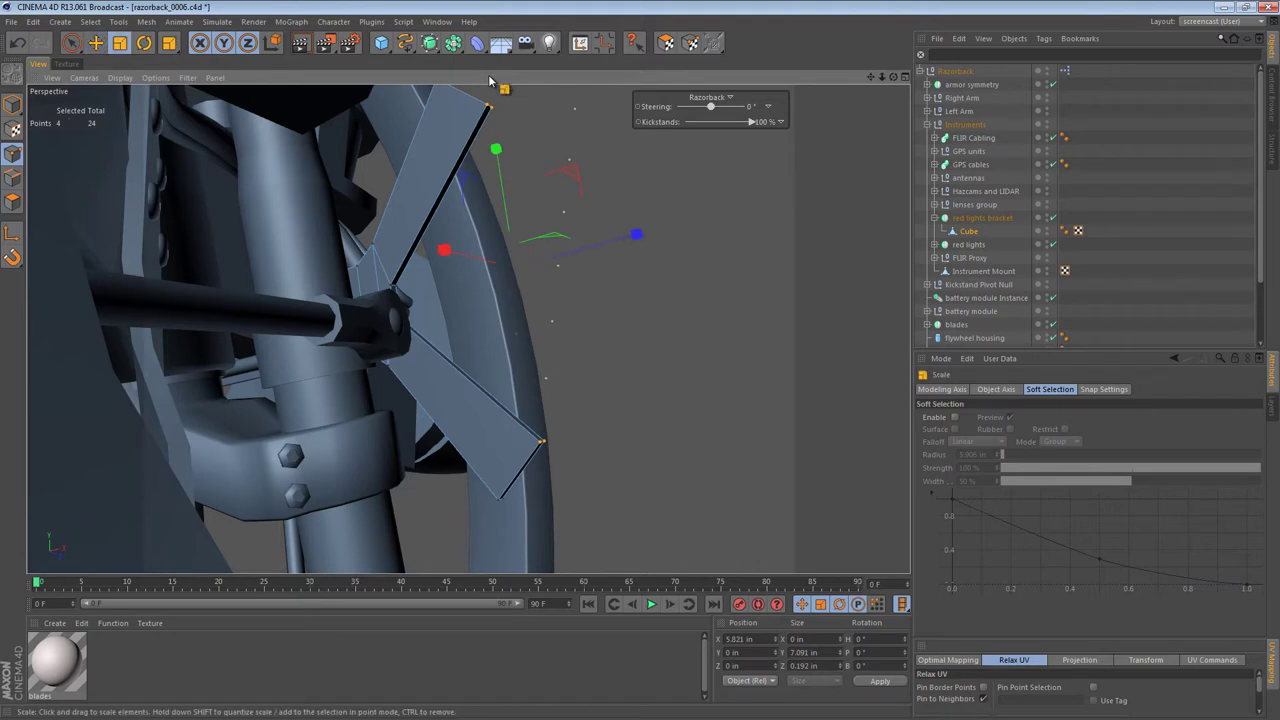
left_click_drag(496, 150, 492, 129)
key("e")
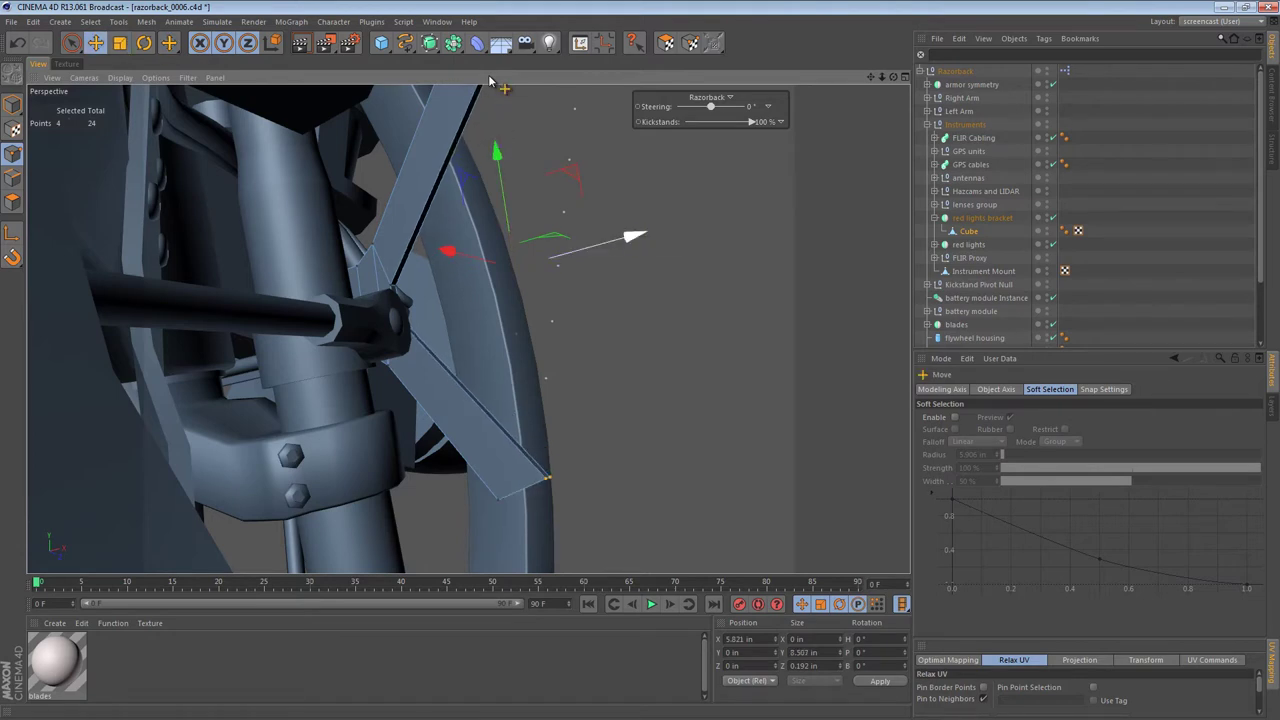
left_click_drag(635, 236, 618, 240)
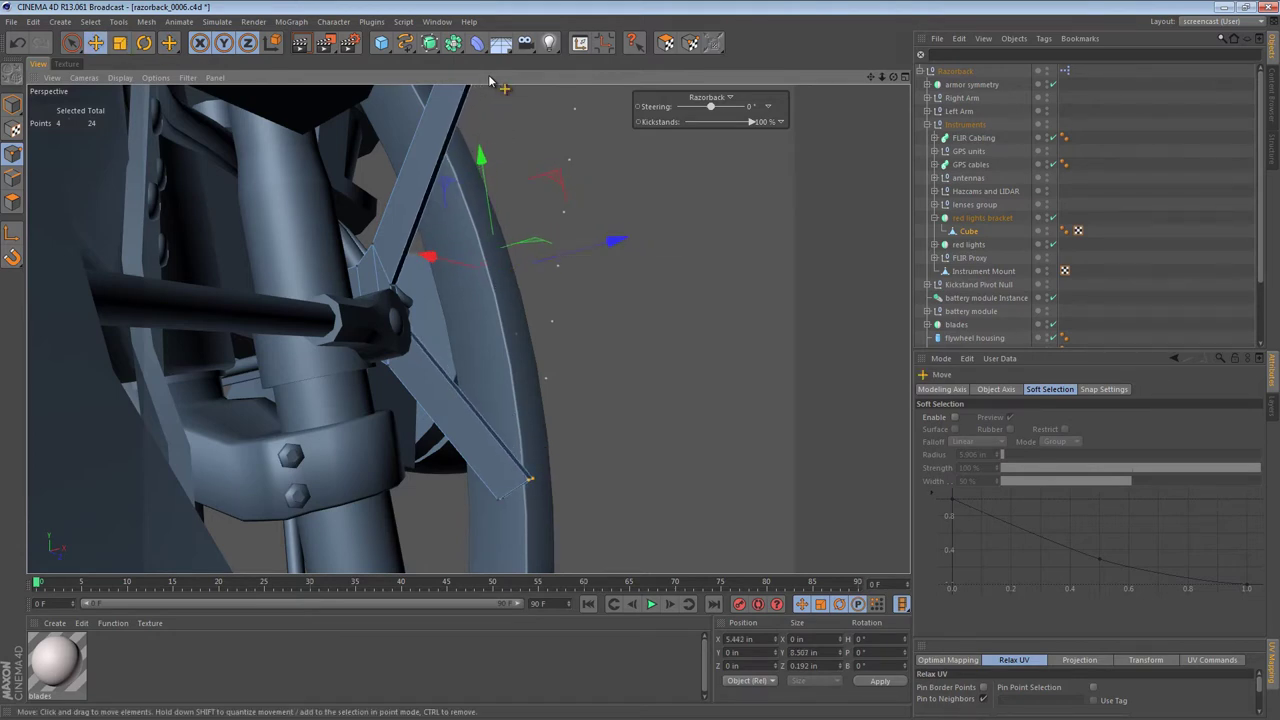
Step: Shorten the upper arm by moving its end polygon about -1.192 in with Normal Move
mouse_move(467, 168)
left_mouse_down("alt")
mouse_move(500, 205)
mouse_move(430, 230)
left_mouse_up("alt")
mouse_move(490, 81)
left_mouse_down("alt")
mouse_move(305, 90)
mouse_move(474, 92)
mouse_move(460, 104)
mouse_move(490, 80)
left_mouse_up("alt")
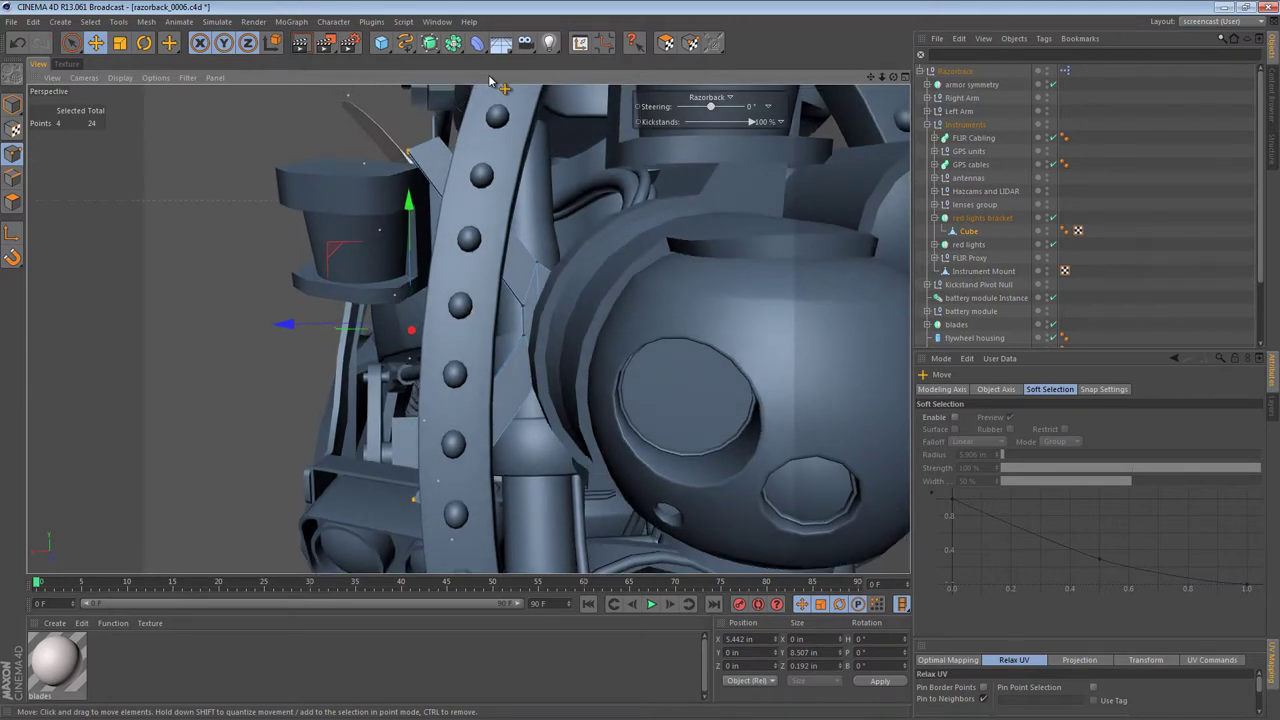
key("t")
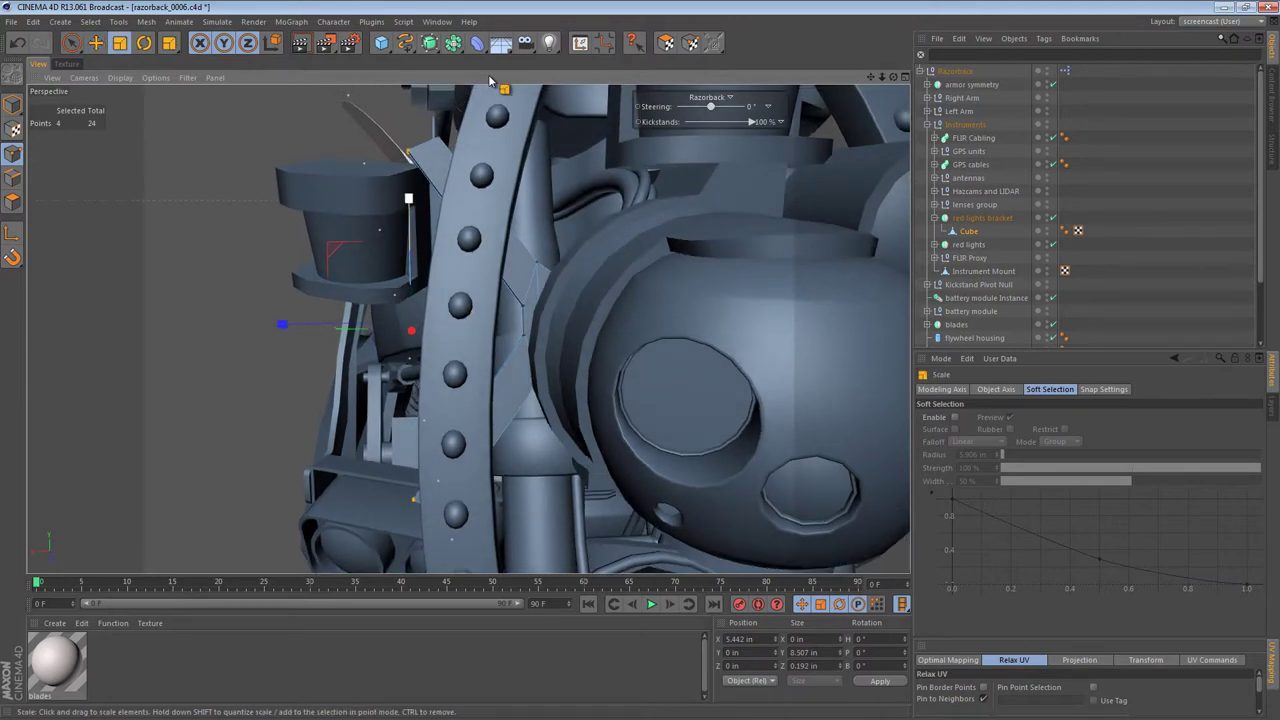
left_click_drag(490, 80, 490, 80)
left_click(12, 201)
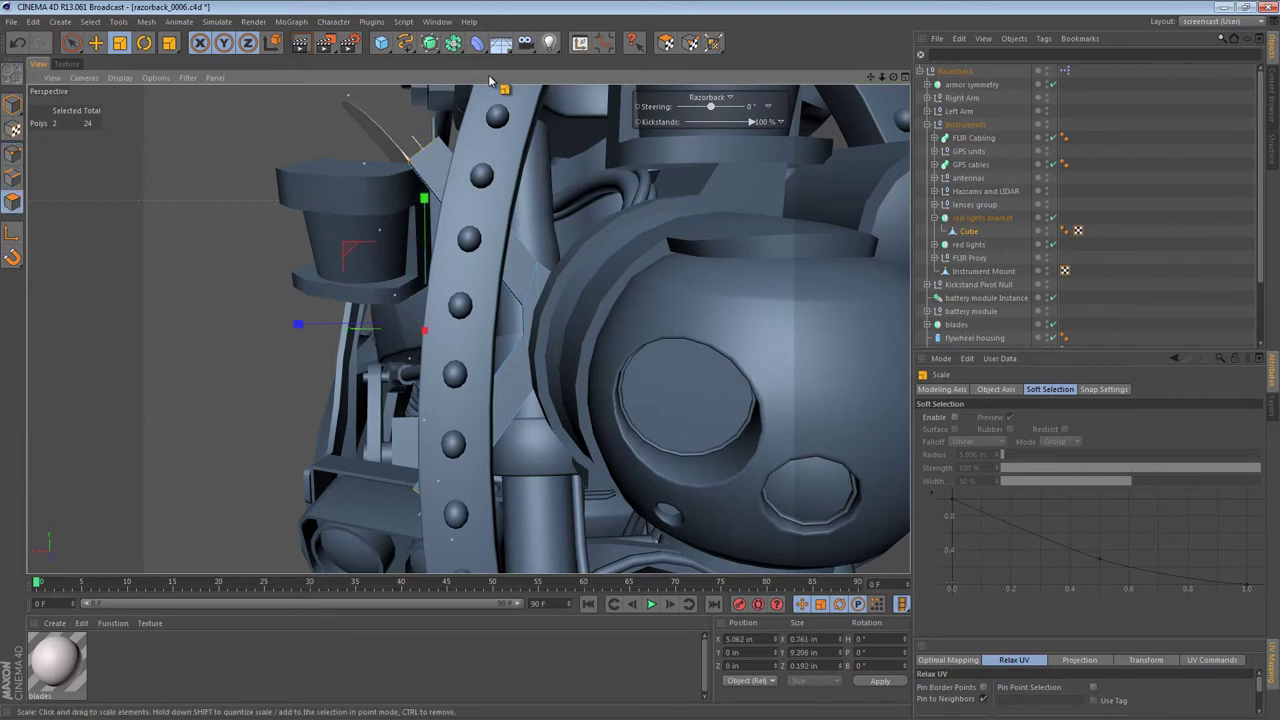
left_click(490, 78)
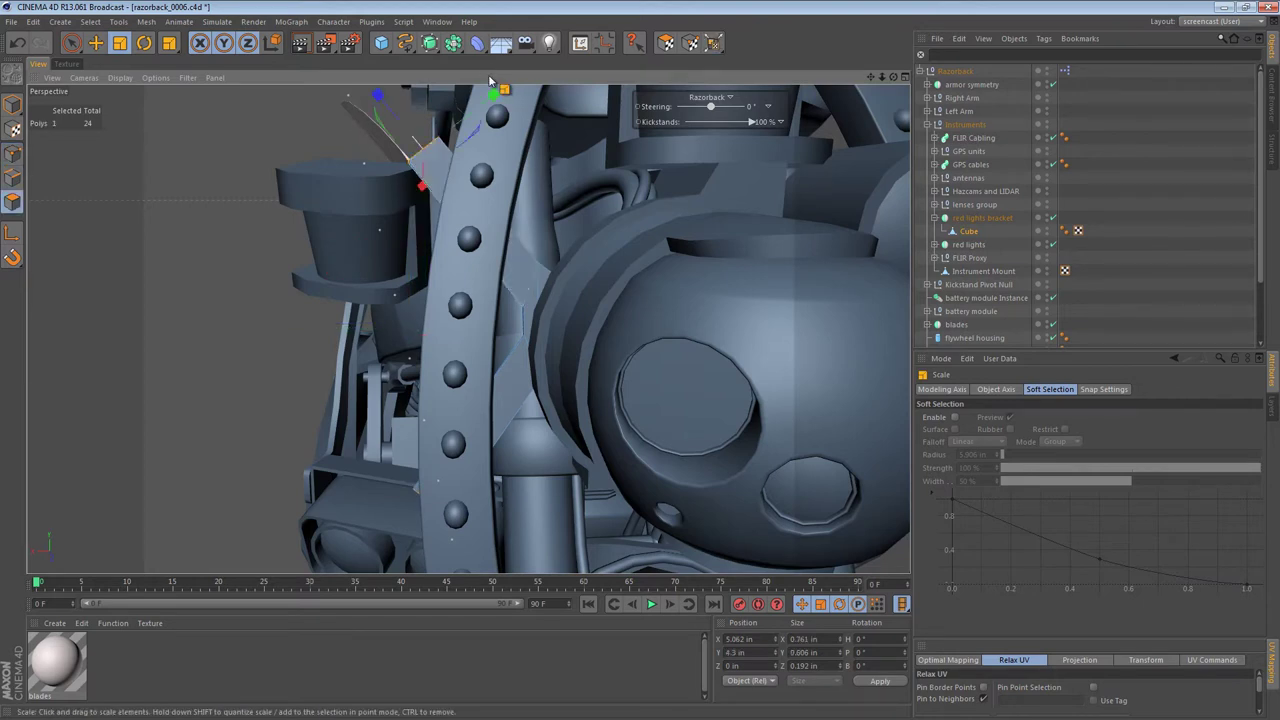
key("m")
key("z")
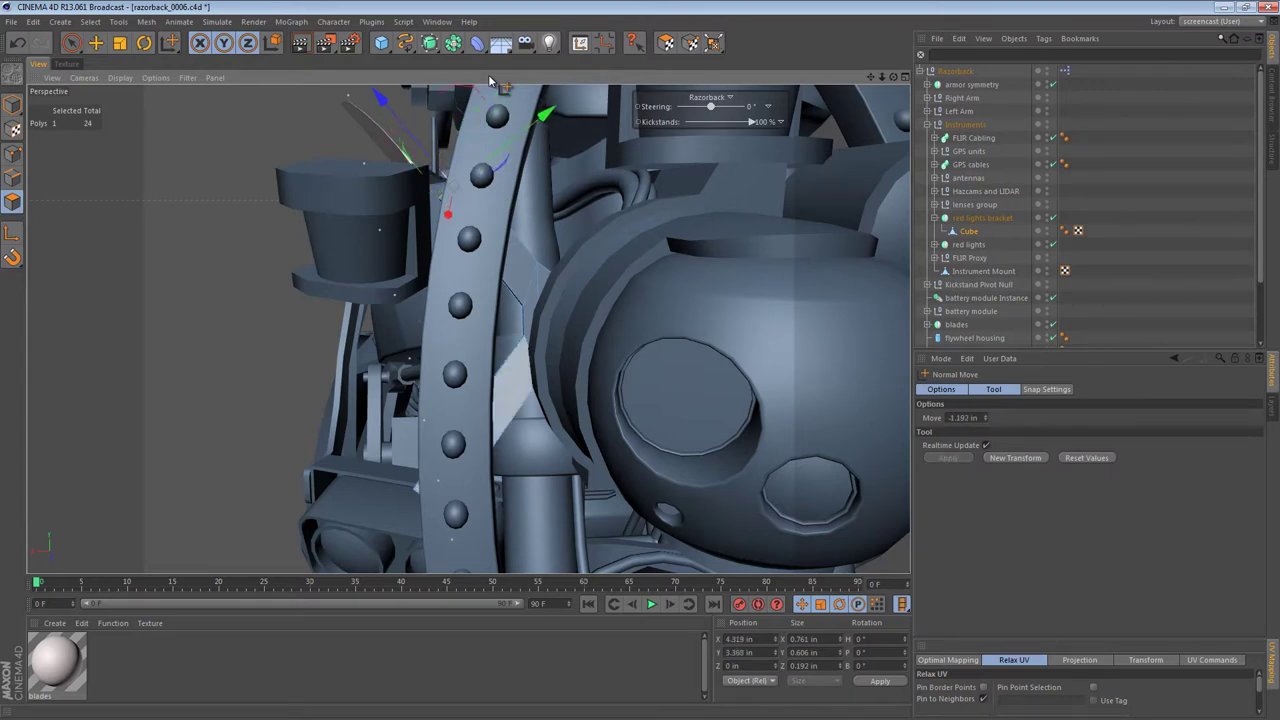
Step: Shorten the lower arm by moving its end polygon about -0.281 in with Normal Move
left_click_drag(520, 405, 820, 335, "alt")
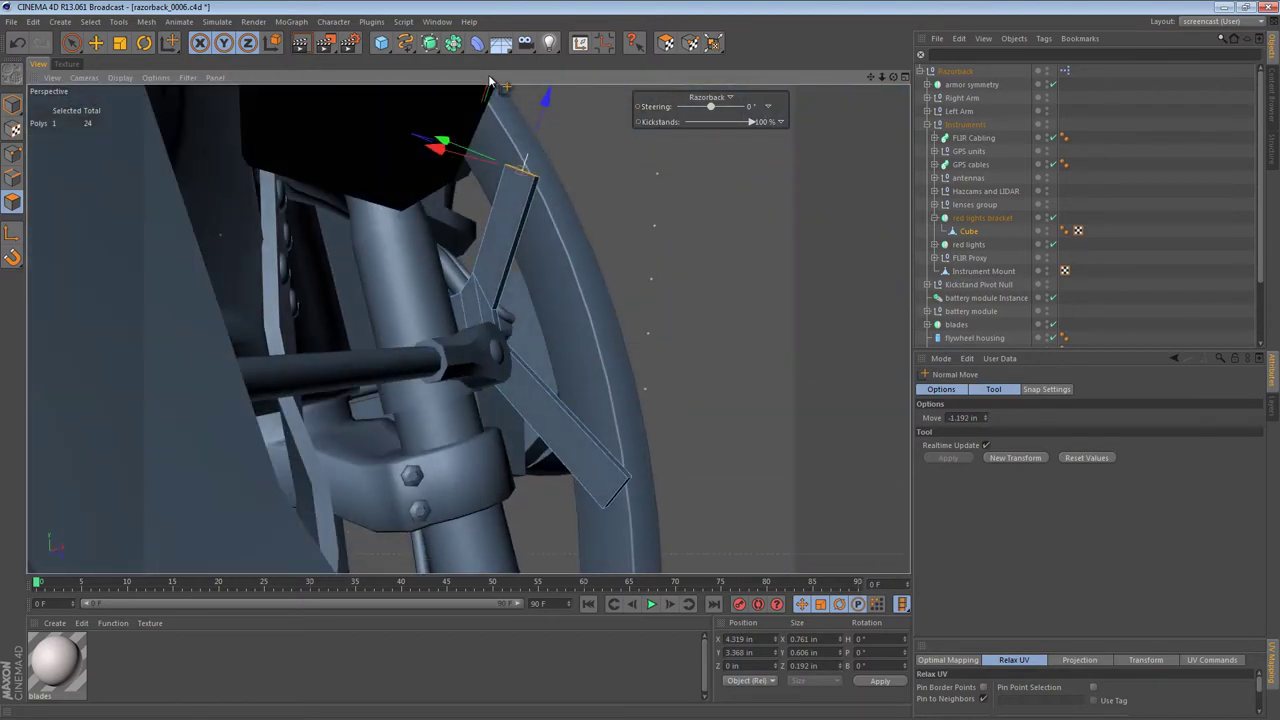
left_click(616, 493)
left_click_drag(634, 459, 610, 490, "alt")
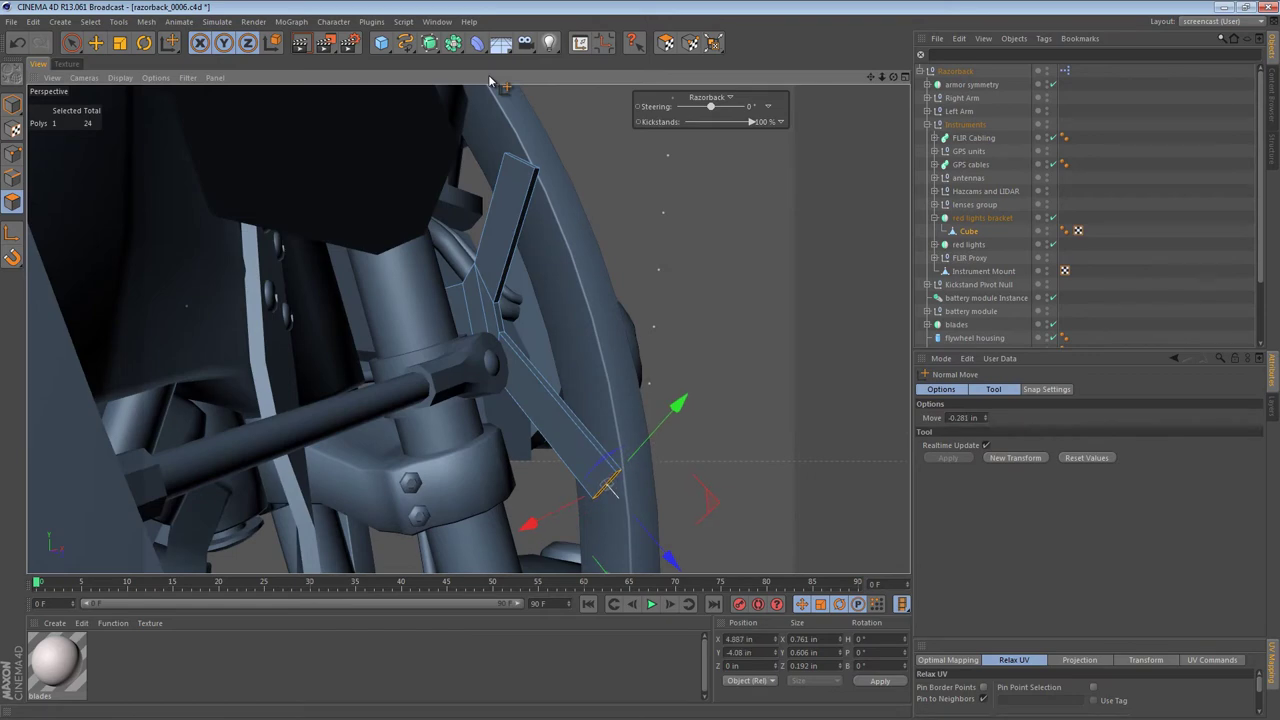
Step: Isolate the bracket by forcing the Cube visible in the editor and hiding its Razorback parent
mouse_move(529, 293)
left_mouse_down("alt")
mouse_move(290, 305)
mouse_move(350, 312)
mouse_move(315, 325)
left_mouse_up("alt")
right_click_drag(449, 266, 560, 270, "alt")
left_click_drag(471, 329, 472, 302, "alt")
left_click(1047, 230)
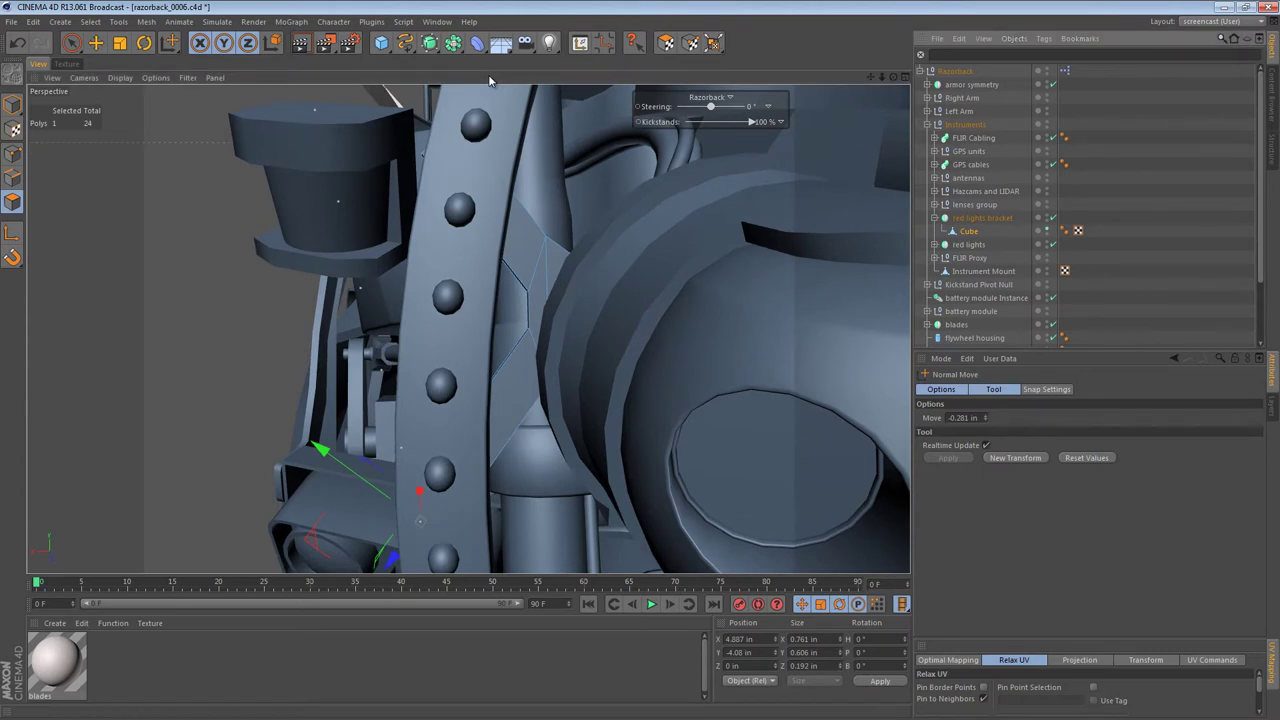
left_click(1047, 69)
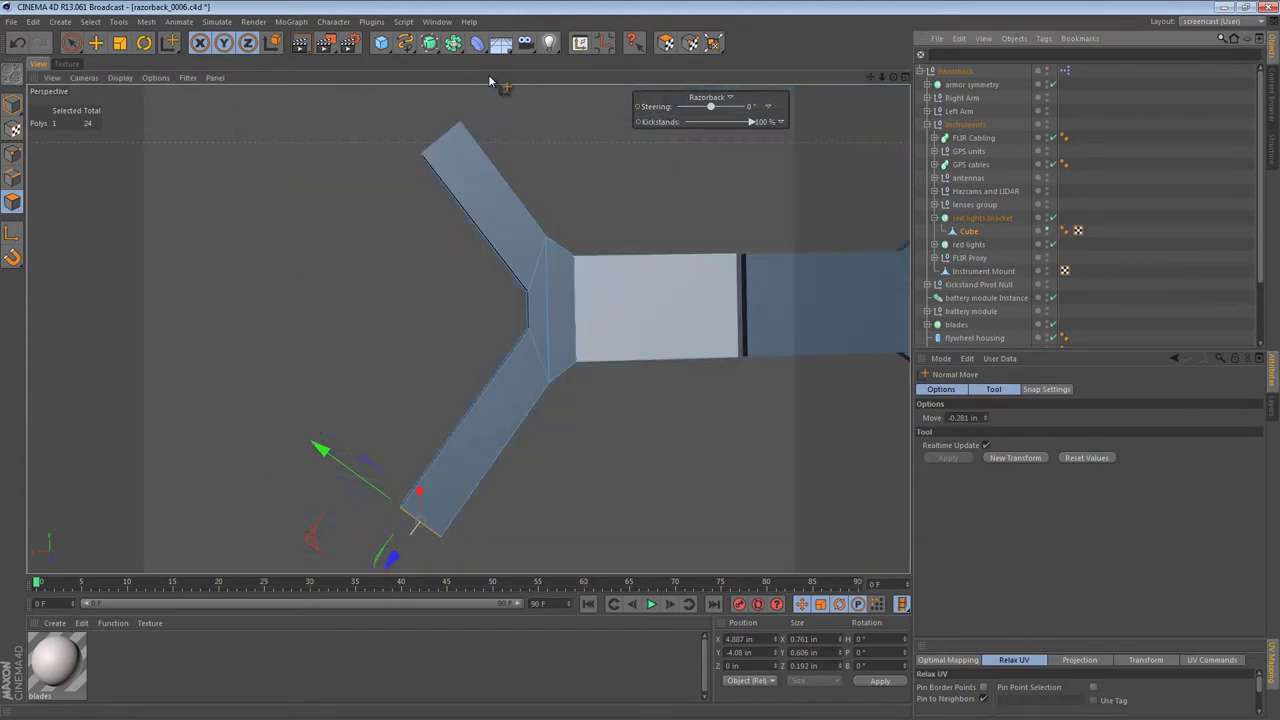
mouse_move(604, 310)
left_mouse_down("alt")
mouse_move(566, 334)
mouse_move(602, 314)
left_mouse_up("alt")
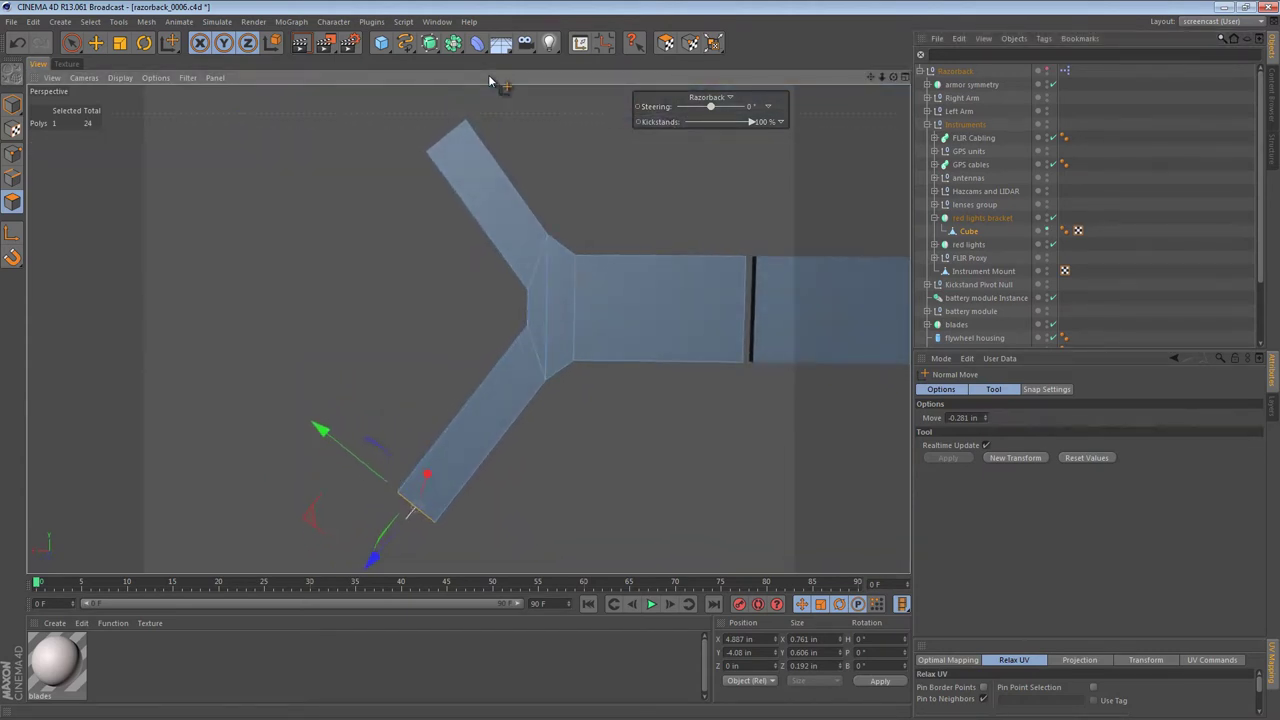
Step: Scale the small polygon between the two arms to about 0.988 in high and move it outward to about X 3.323 in
key("e")
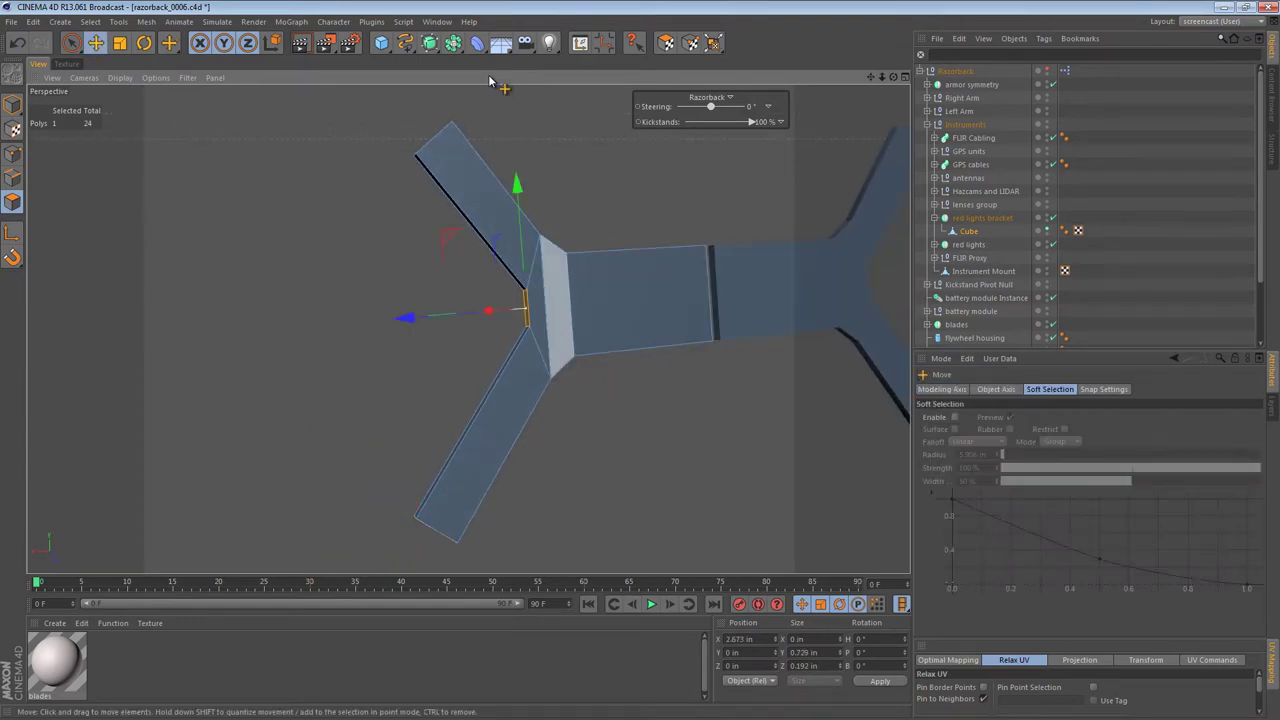
key("t")
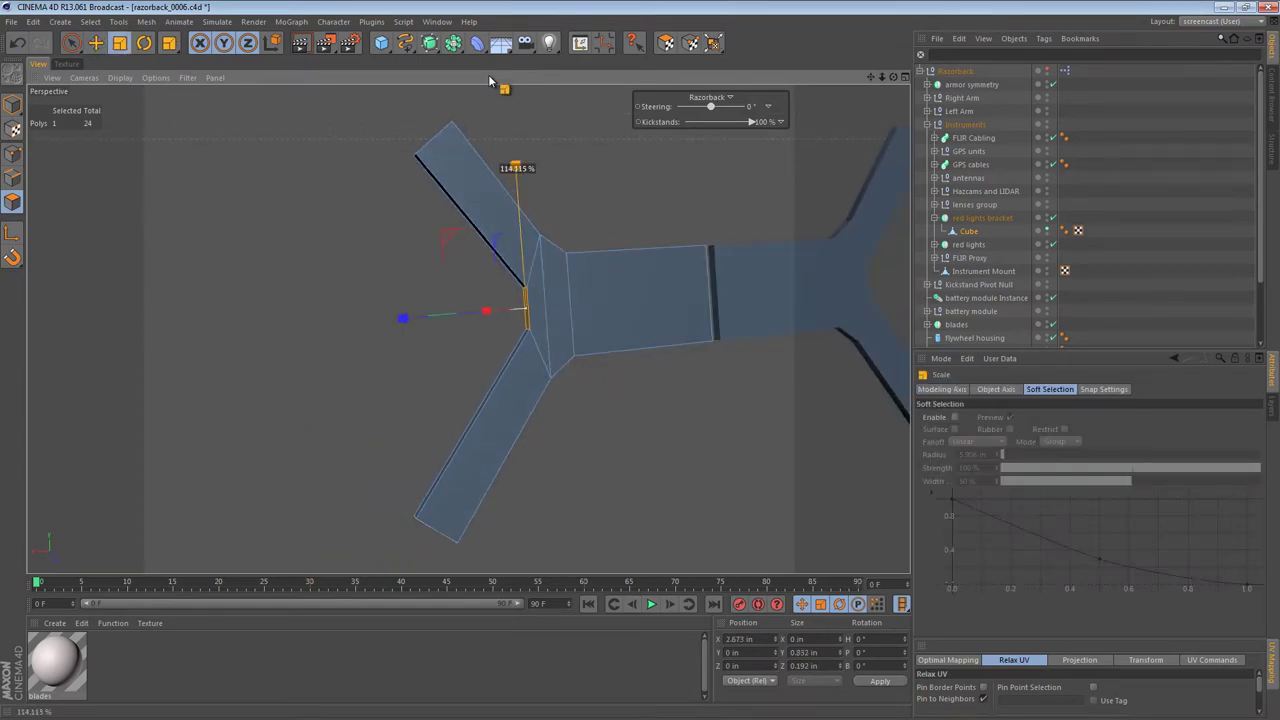
key("e")
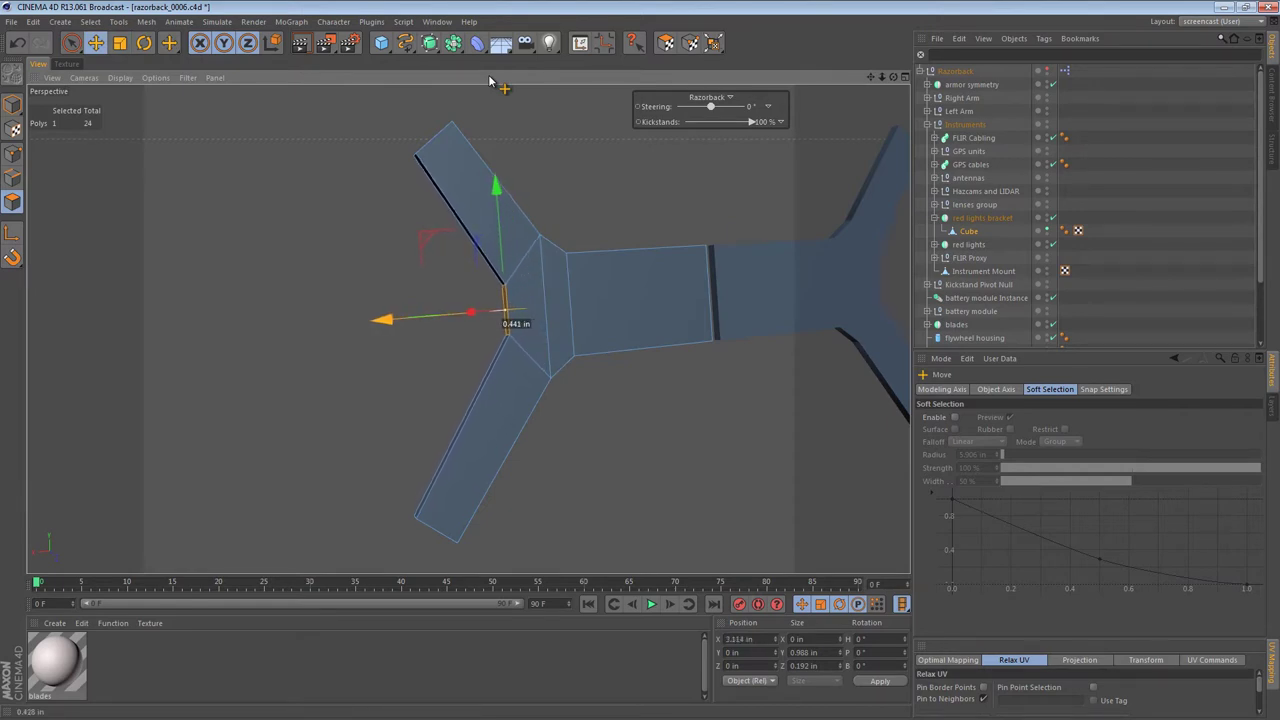
left_click_drag(376, 320, 372, 320)
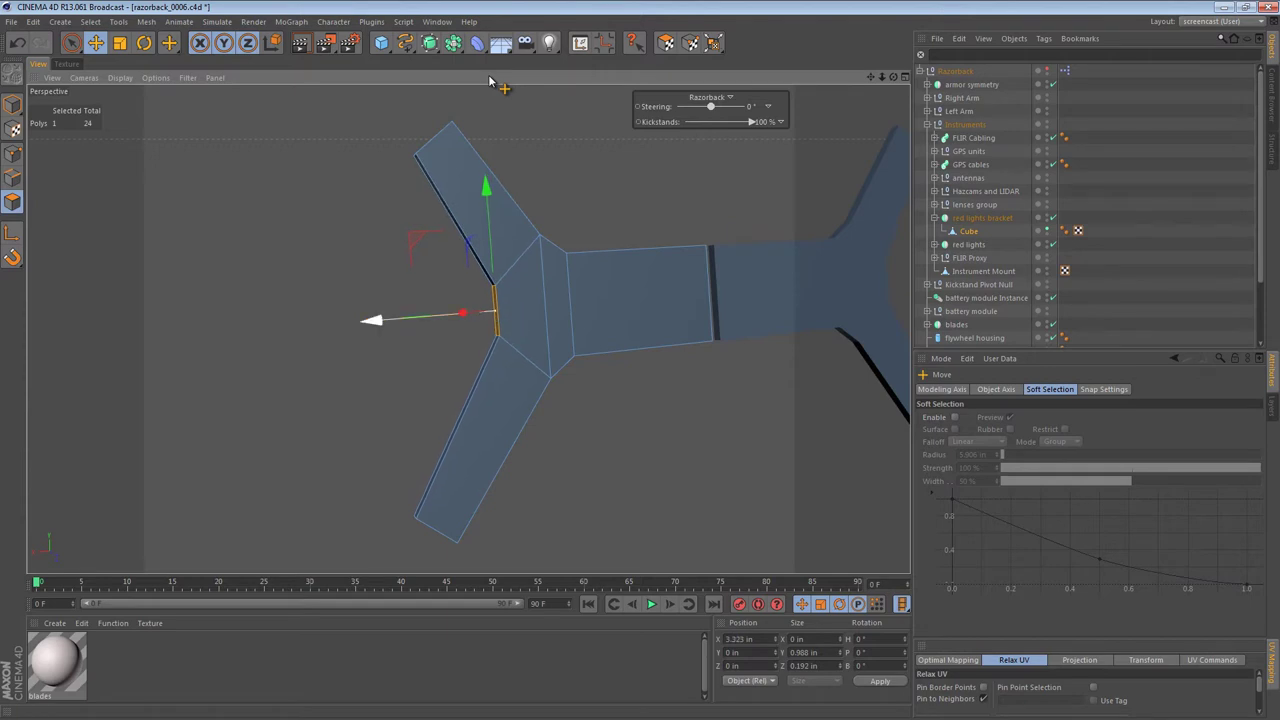
Step: Select all polygons of the bracket cube and switch the viewport to Lines display
mouse_move(555, 309)
left_mouse_down("alt")
mouse_move(660, 245)
mouse_move(672, 215)
left_mouse_up("alt")
left_click_drag(490, 80, 490, 80, "alt")
key("ctrl+a")
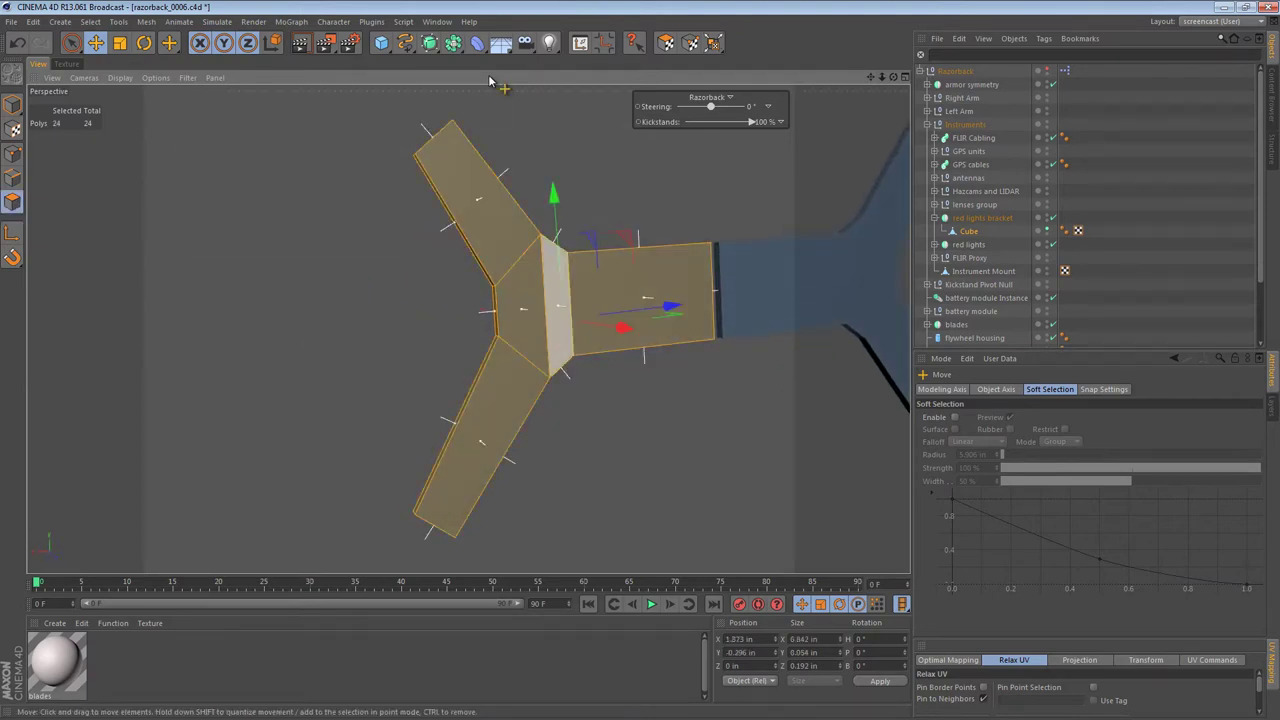
key("n")
key("g")
left_click_drag(490, 80, 490, 80, "alt")
Step: Turn off Create Caps in the Extrude tool's options
key("d")
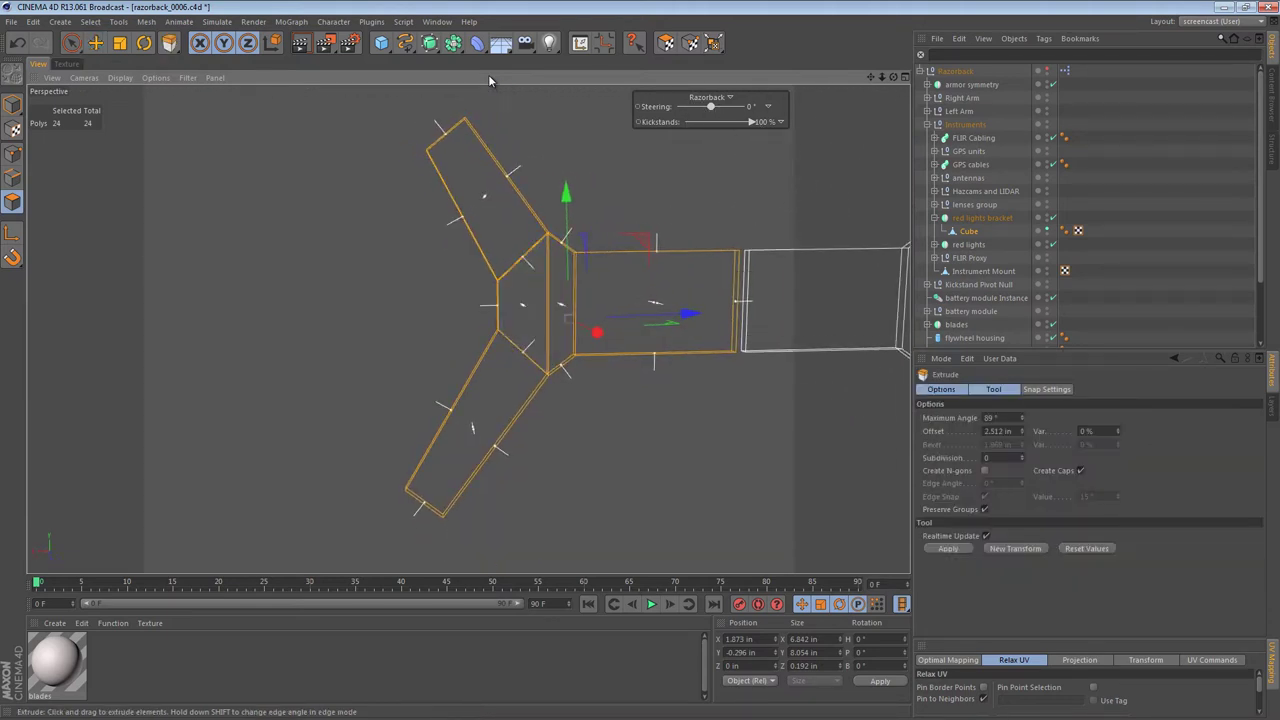
left_click(1081, 471)
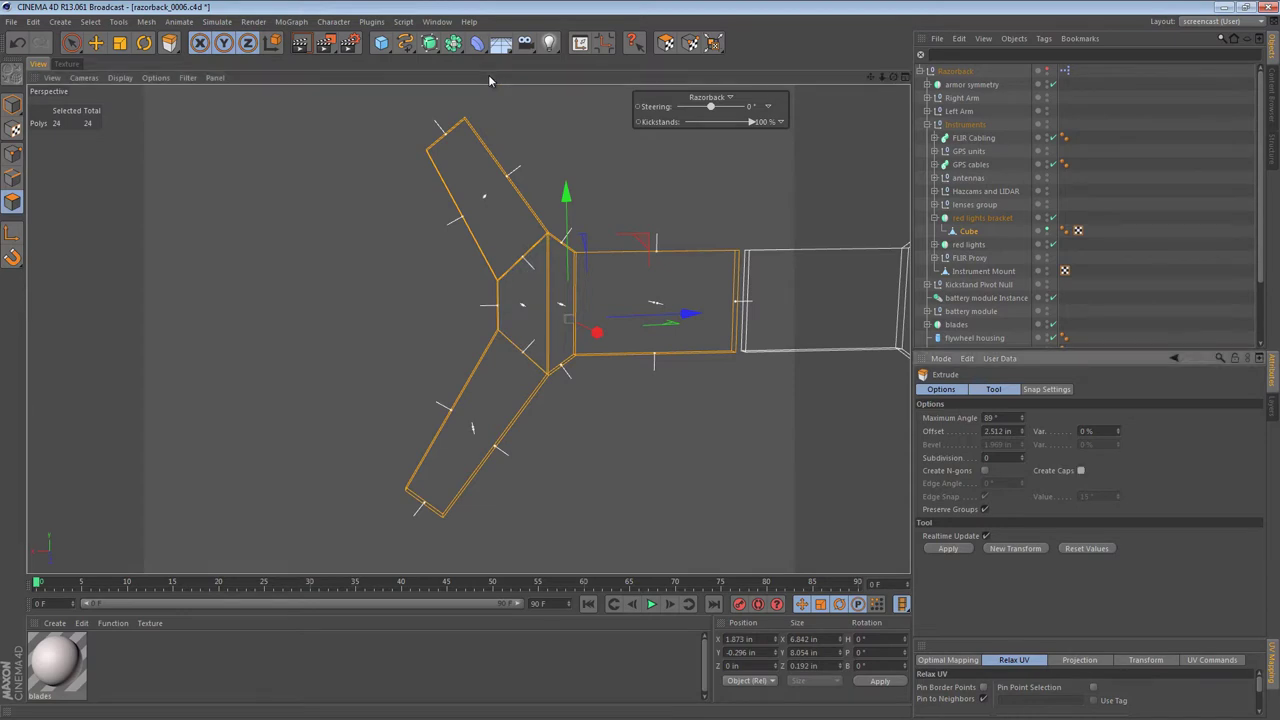
key("e")
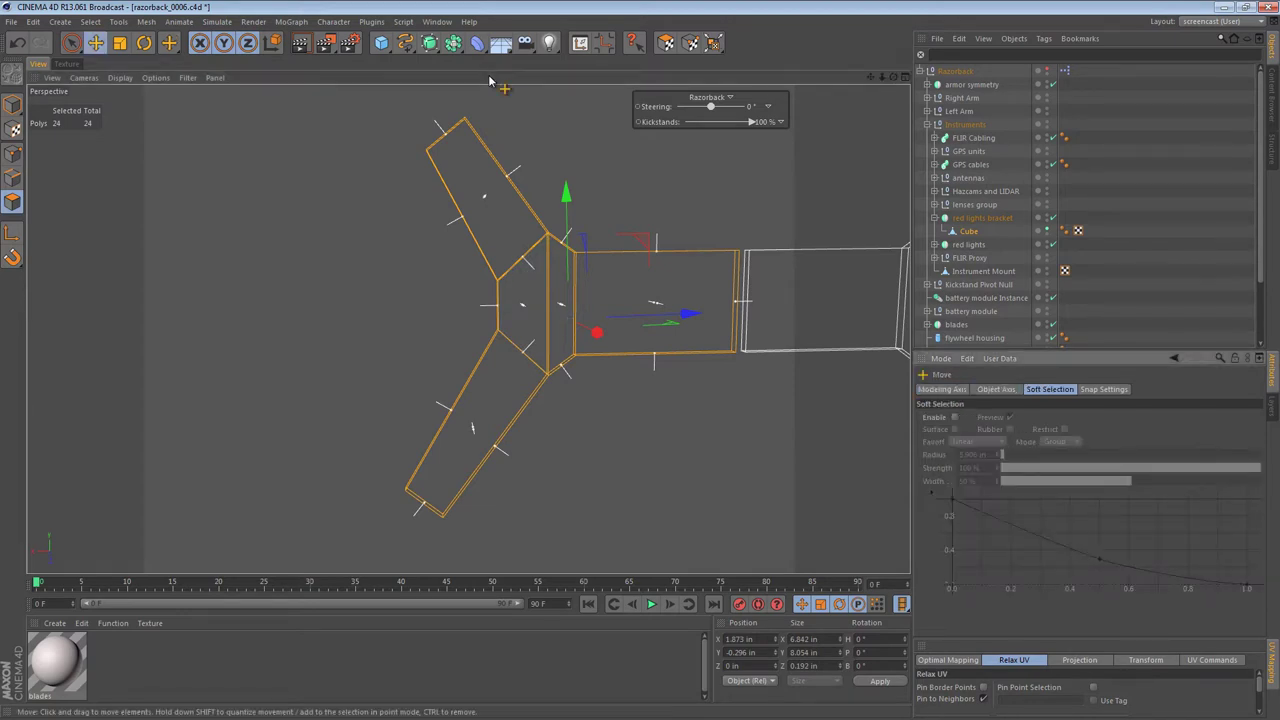
Step: Select the two internal polygons where the upper and lower arms join the bracket's hub, using Rectangle Selection
scroll(490, 80, "up", 3)
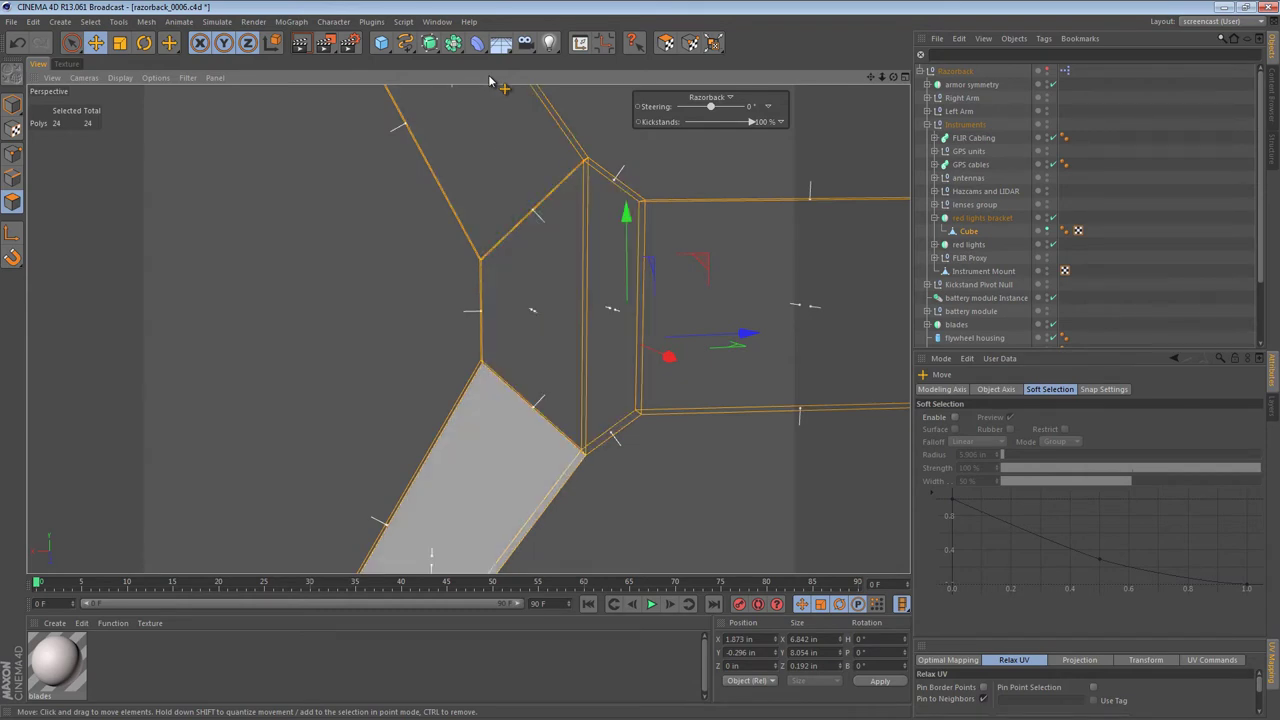
scroll(490, 80, "down", 4)
scroll(490, 80, "up", 3)
left_click_drag(72, 43, 136, 86)
left_click_drag(488, 73, 488, 73)
left_click_drag(567, 406, 601, 465, "shift")
Step: Examine the two selected internal polygons from several angles in shaded display and in Lines display
mouse_move(553, 380)
left_mouse_down("alt")
mouse_move(810, 388)
mouse_move(555, 381)
left_mouse_up("alt")
key("n")
key("a")
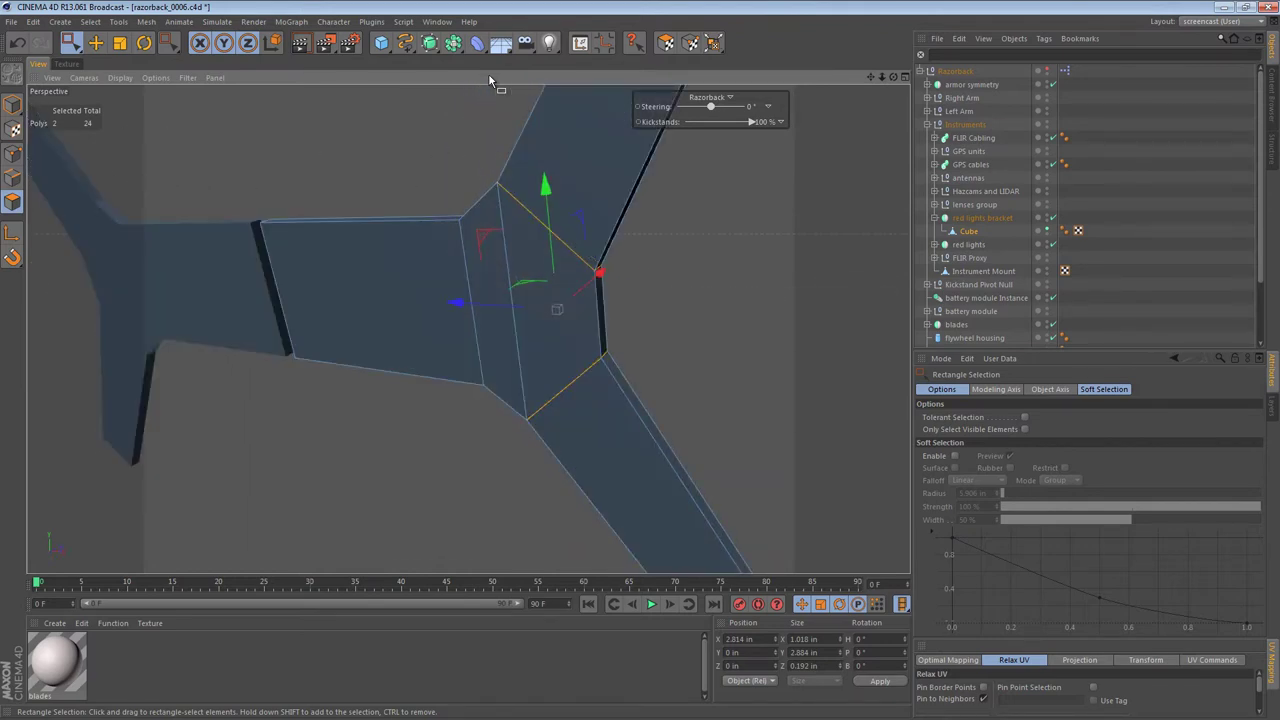
left_click_drag(567, 236, 320, 242, "alt")
key("n")
key("g")
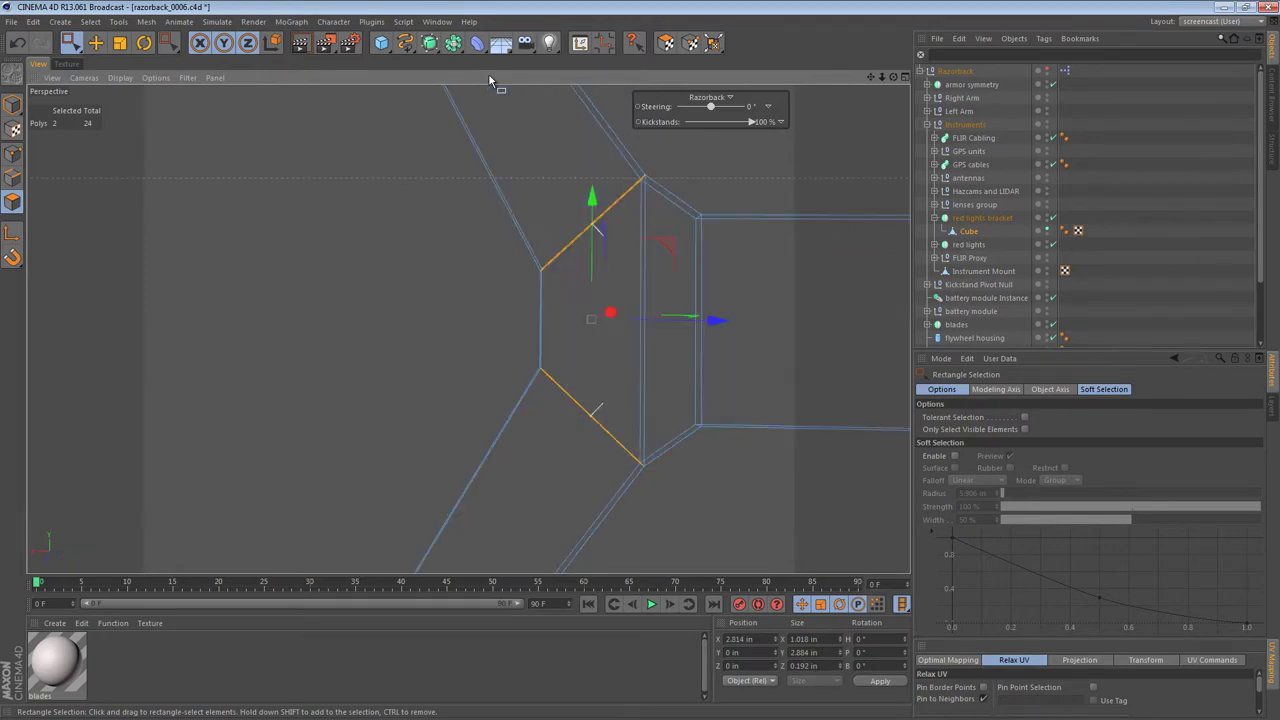
left_click_drag(488, 73, 488, 73, "alt")
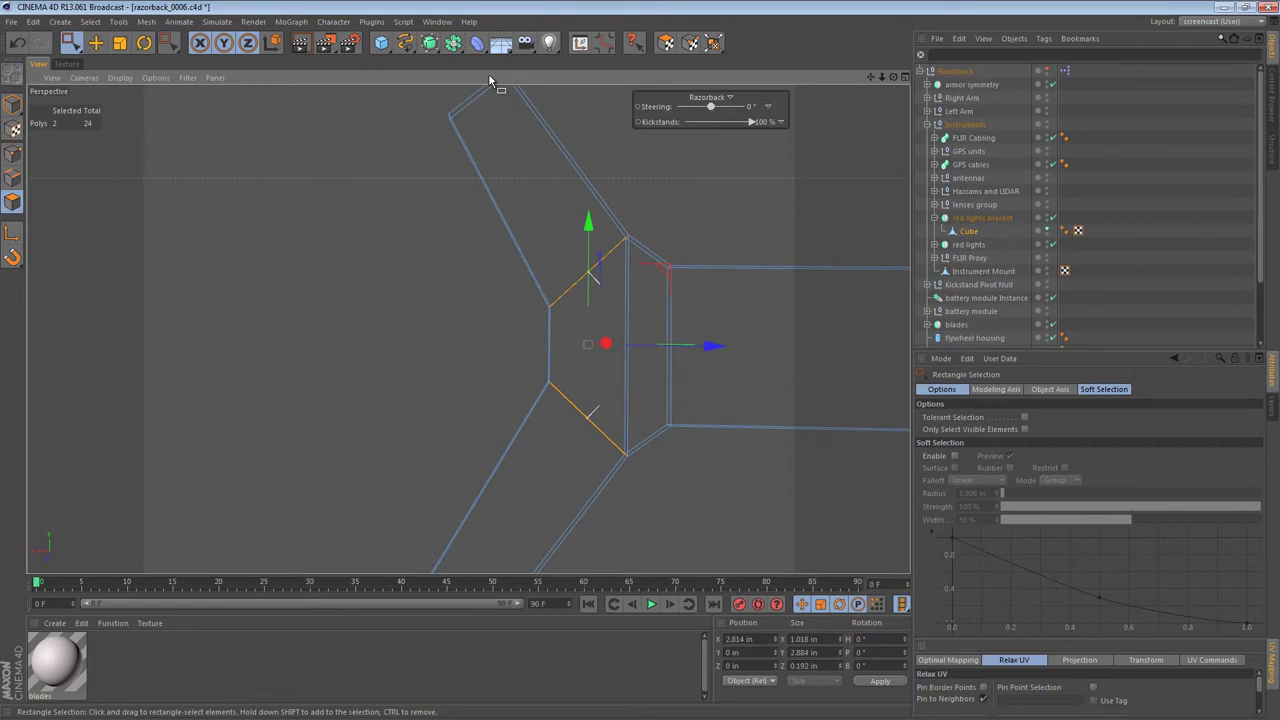
Step: Delete the two selected internal polygons, clear the selection and return the viewport to Gouraud Shading with lines
key("ctrl+shift+a")
key("n")
key("b")
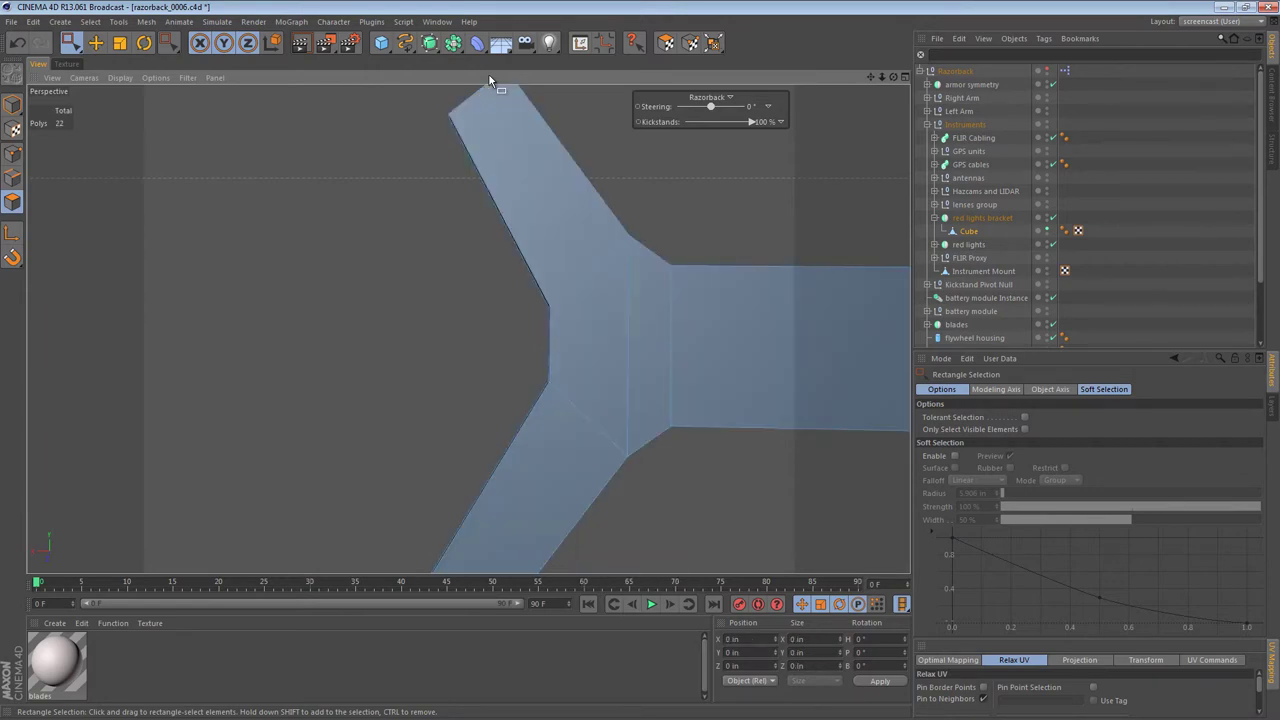
left_click_drag(488, 73, 489, 76, "alt")
right_click_drag(489, 76, 489, 76, "alt")
left_click_drag(489, 76, 488, 73, "alt")
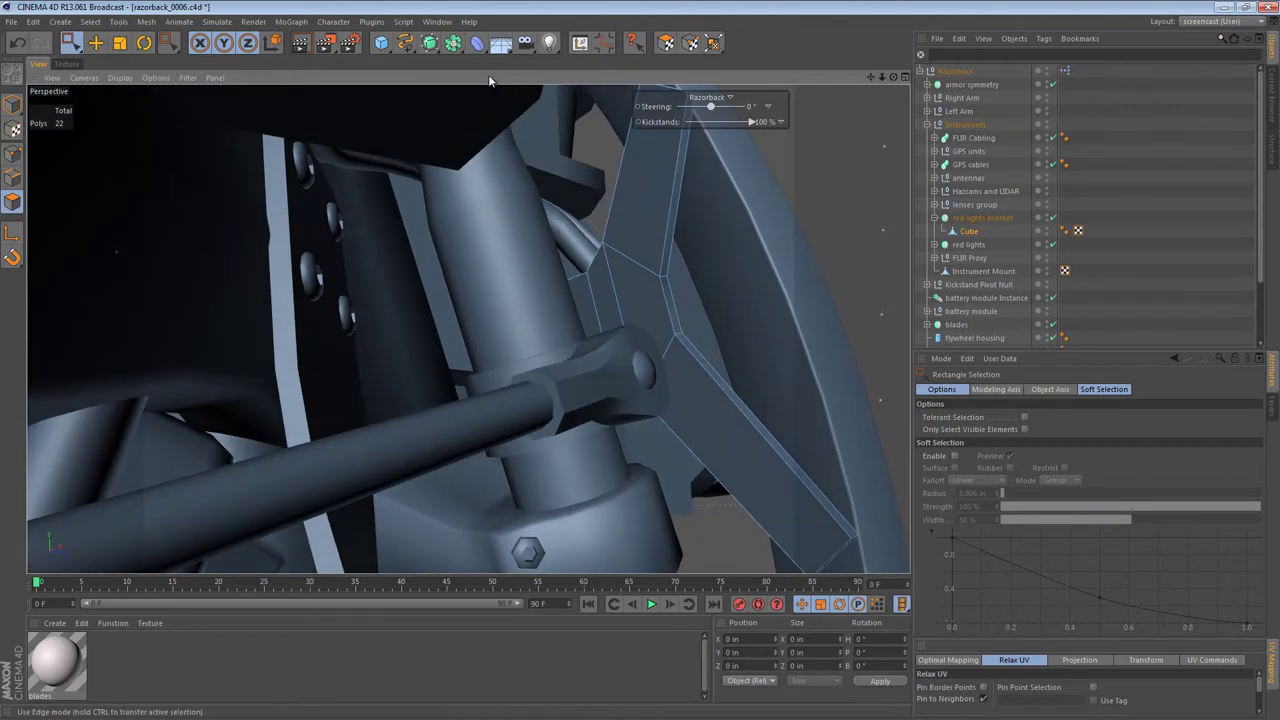
Step: Cut an edge loop near the hub across both the upper and lower bracket arms using the Knife in Loop mode
key("Return")
key("k")
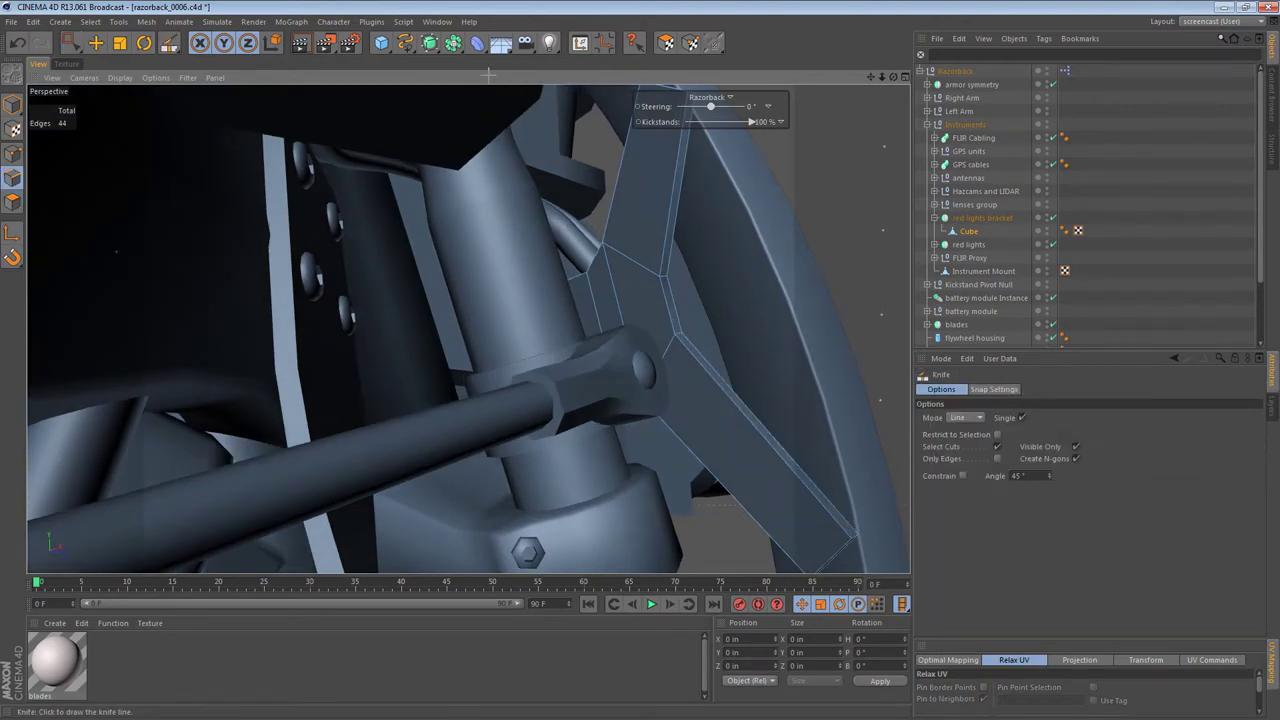
left_click(966, 418)
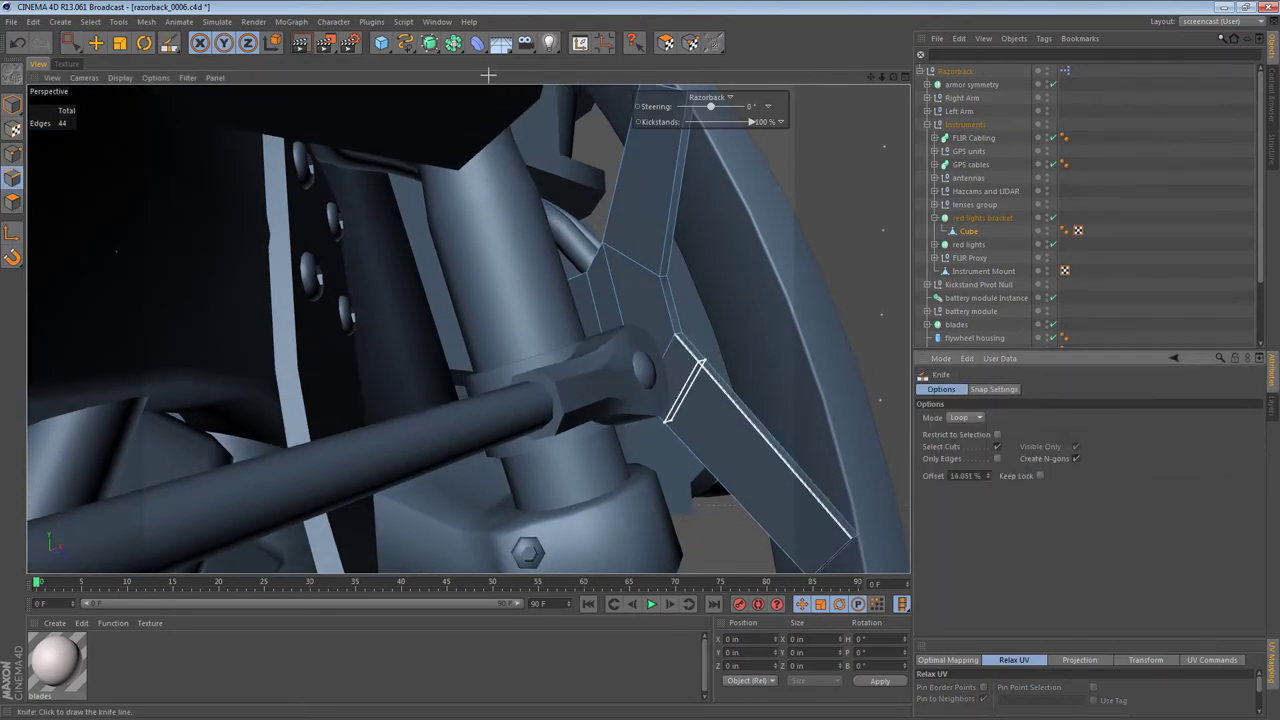
left_click(696, 354)
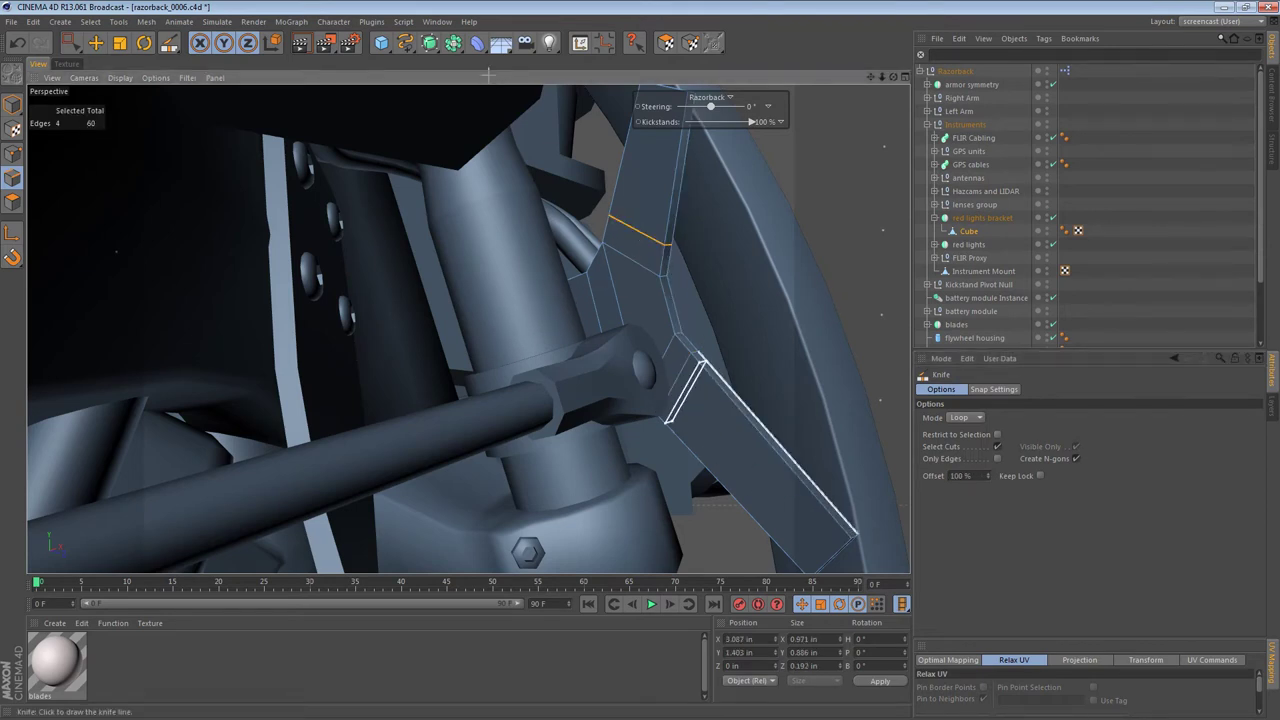
Step: Select the end polygons of the upper and lower arms and move them together to about Z 0.215 in, bending both arms
middle_click_drag(784, 308, 699, 329, "alt")
left_click_drag(699, 329, 685, 334, "alt")
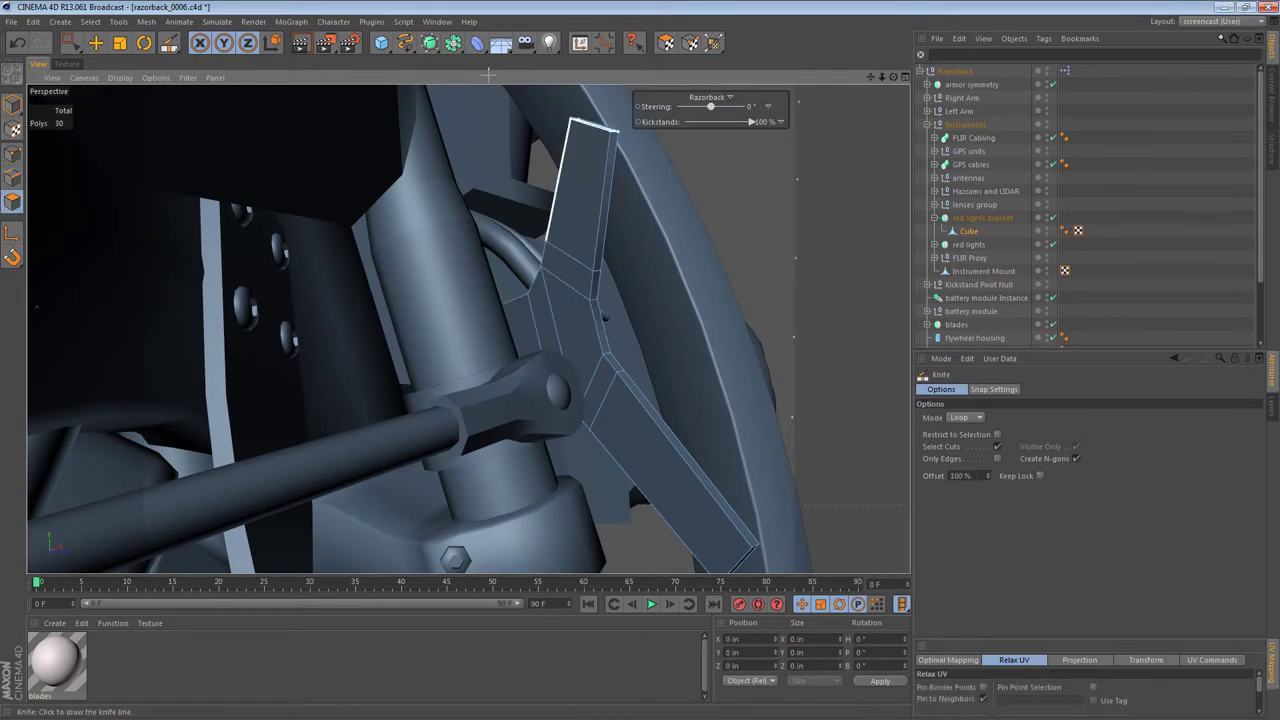
left_click_drag(648, 156, 648, 156)
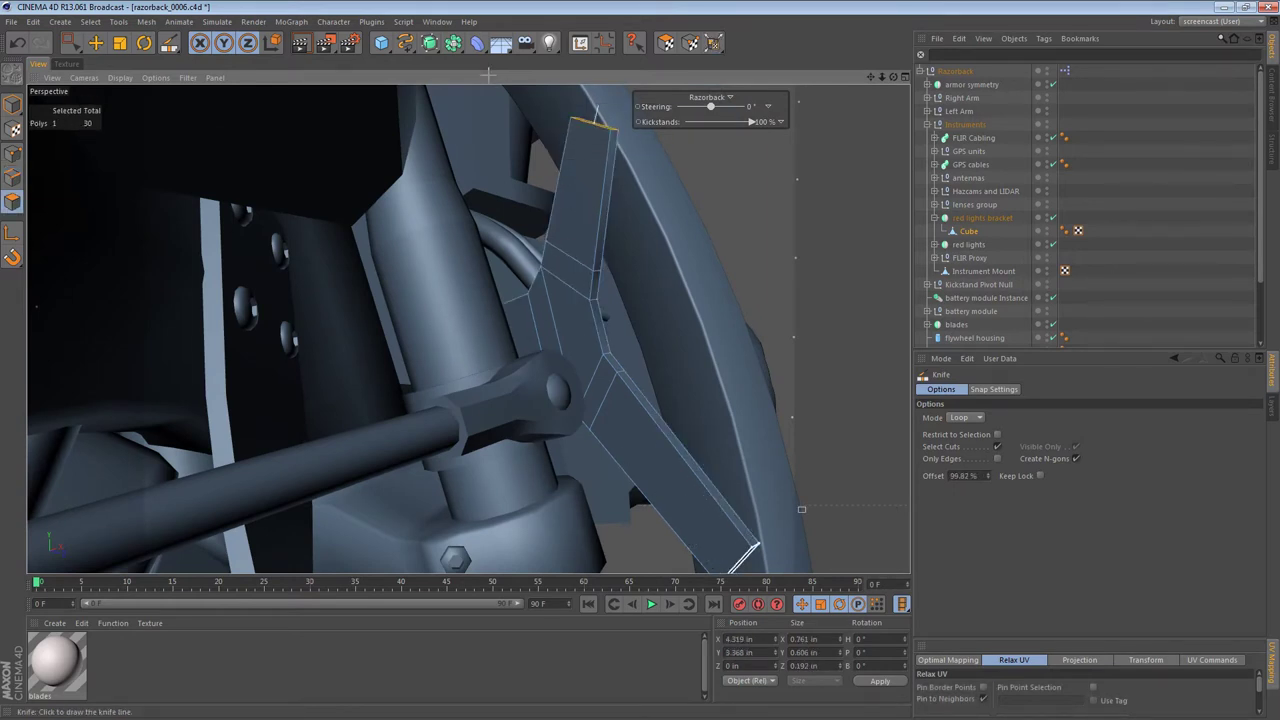
middle_click_drag(754, 548, 736, 478, "alt")
left_click_drag(695, 483, 520, 530, "shift")
key("e")
left_click_drag(490, 80, 490, 80, "alt")
left_click_drag(509, 433, 553, 423)
left_click_drag(648, 380, 690, 376, "alt")
left_click_drag(490, 80, 490, 80, "alt")
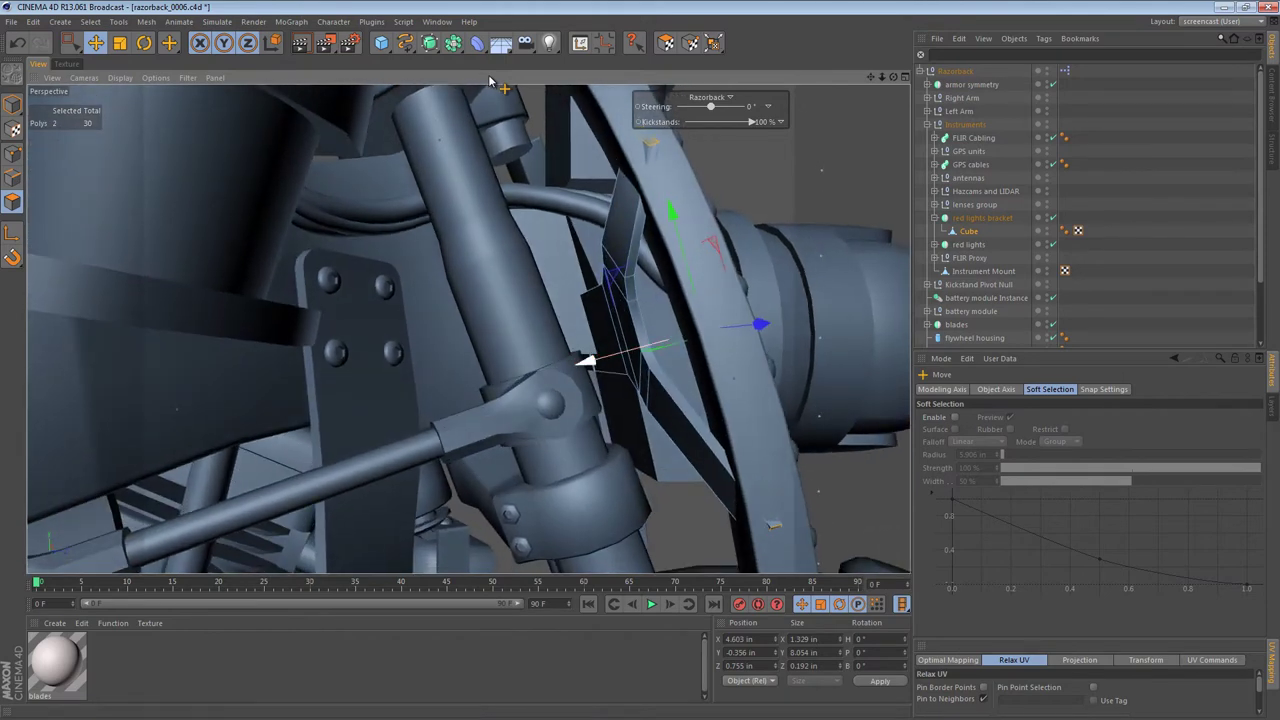
left_click_drag(586, 363, 555, 368)
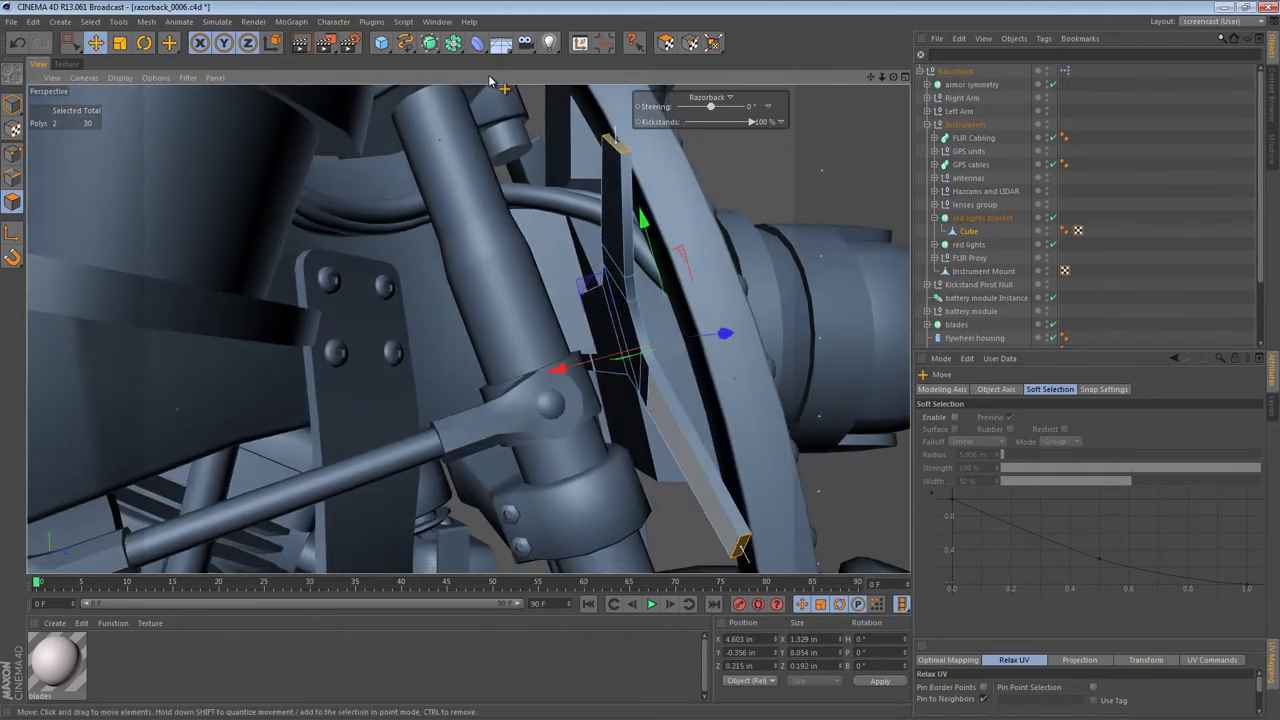
left_click_drag(490, 80, 490, 80, "alt")
key("m")
key("x")
left_click(490, 80)
key("ctrl+z")
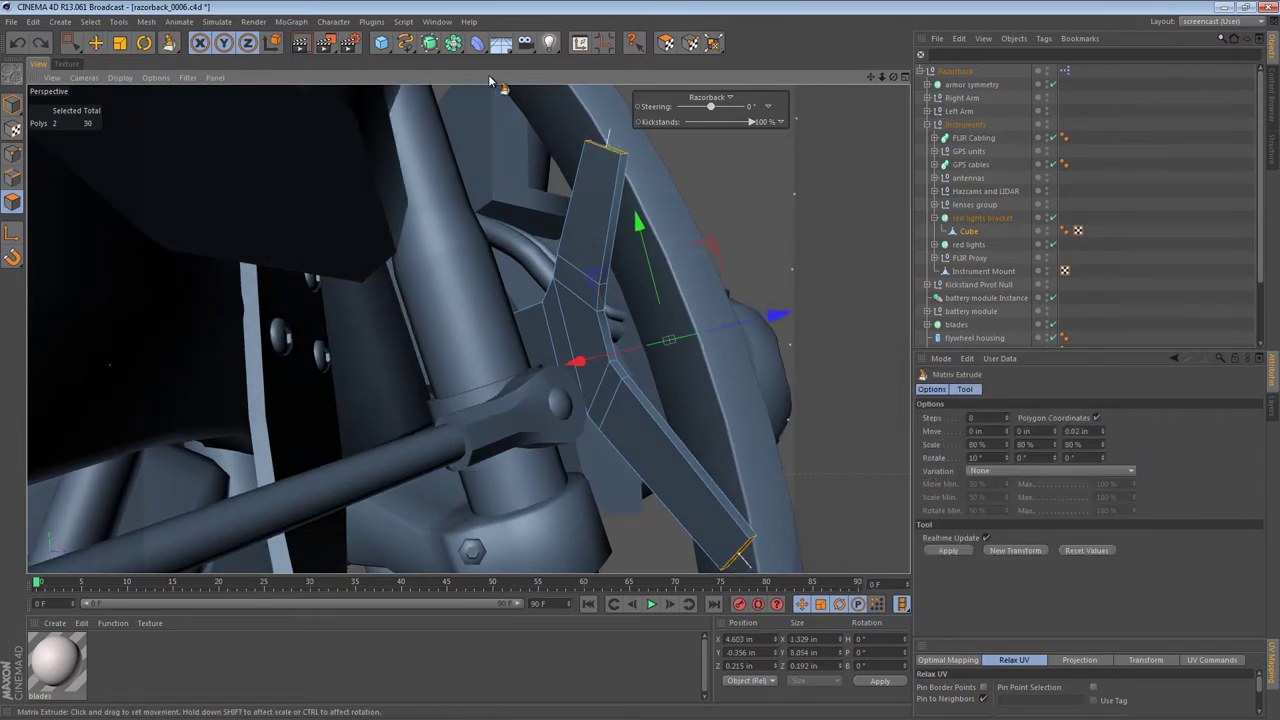
Step: Shorten both arms by moving their end polygons inward with Normal Move, and shift the ends relative to the light strip
key("m")
key("z")
left_click_drag(490, 80, 490, 80)
left_click_drag(468, 329, 350, 335, "alt")
key("e")
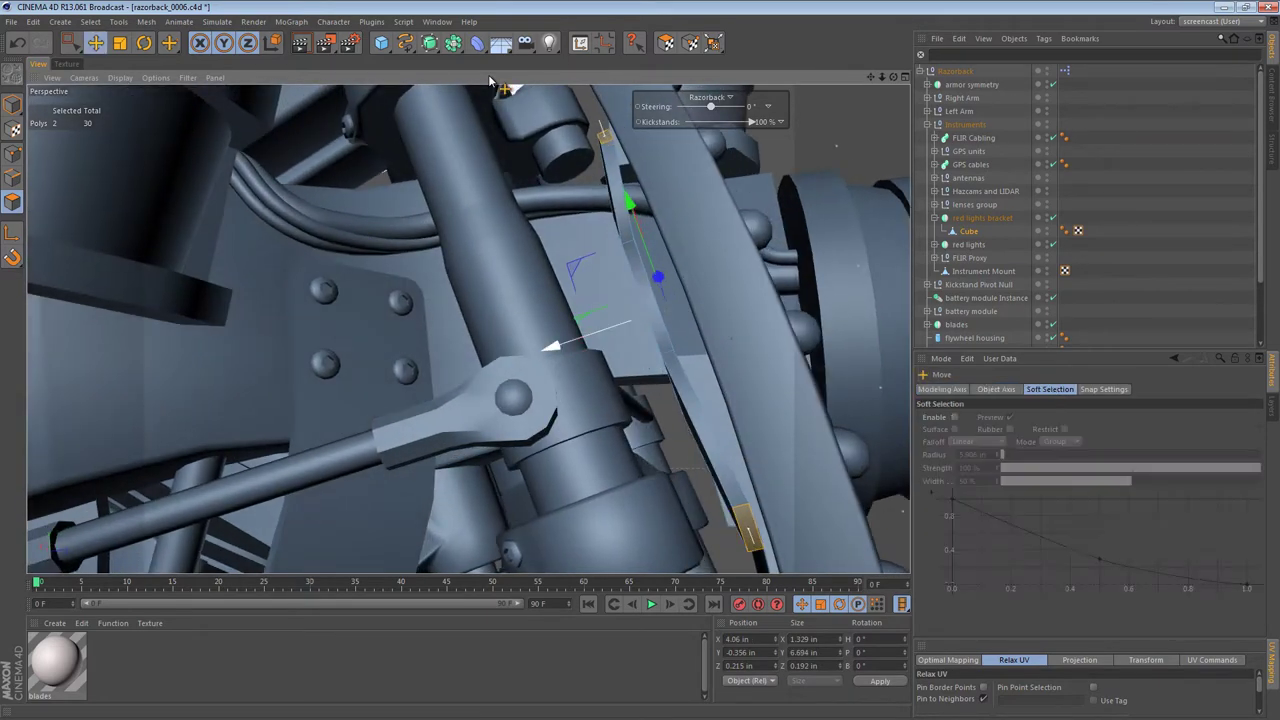
left_click_drag(490, 80, 490, 80)
Step: Adjust the lower arm's end polygon alone with Normal Move, and move it to about Z 0.362 in
left_click(730, 403)
left_click_drag(744, 401, 815, 355, "alt")
key("m")
key("z")
left_click_drag(490, 80, 490, 80)
key("e")
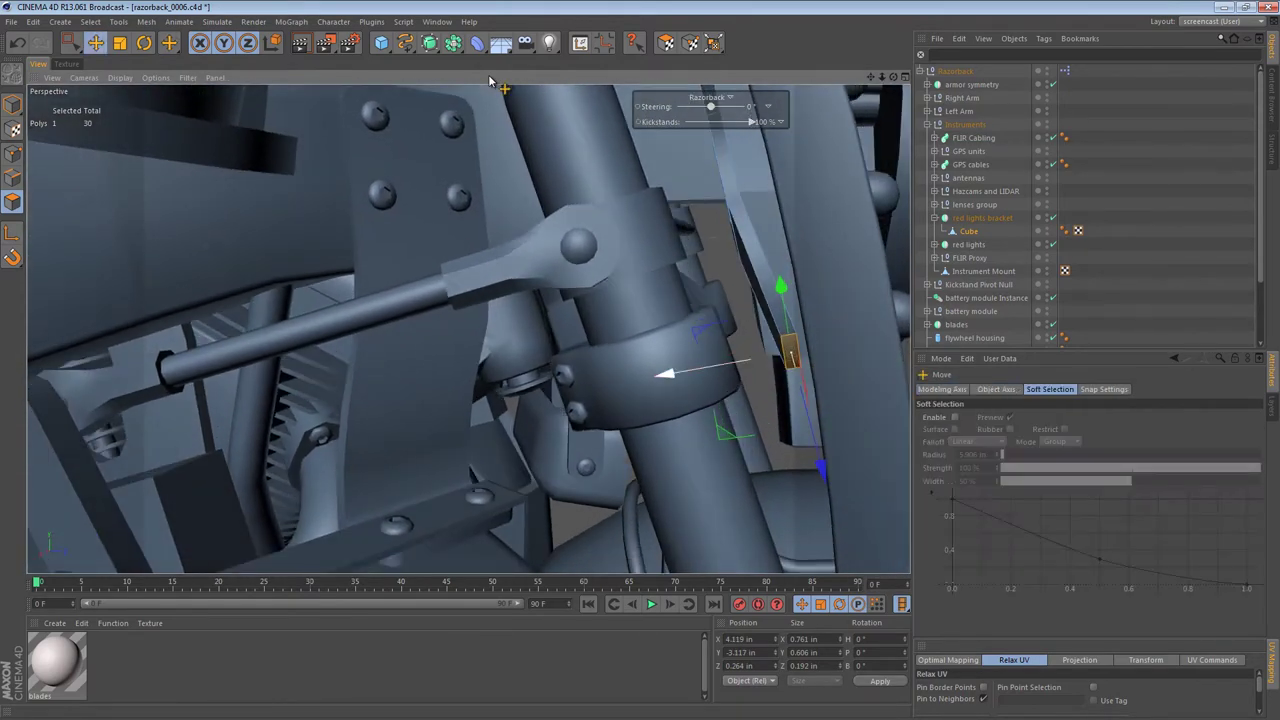
left_click_drag(664, 374, 672, 373)
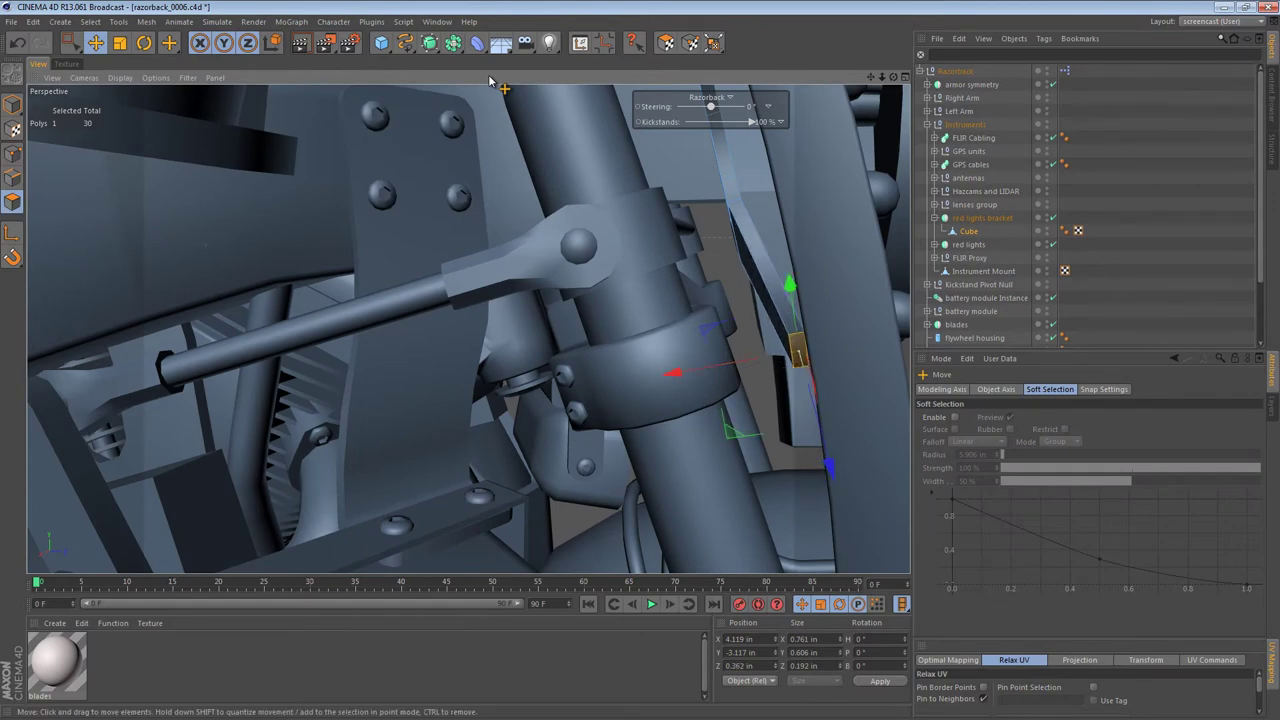
Step: Select the upper arm's end polygon and set the bracket cube's Phong Angle to 60°
left_click_drag(490, 80, 490, 80, "alt")
left_click(681, 217)
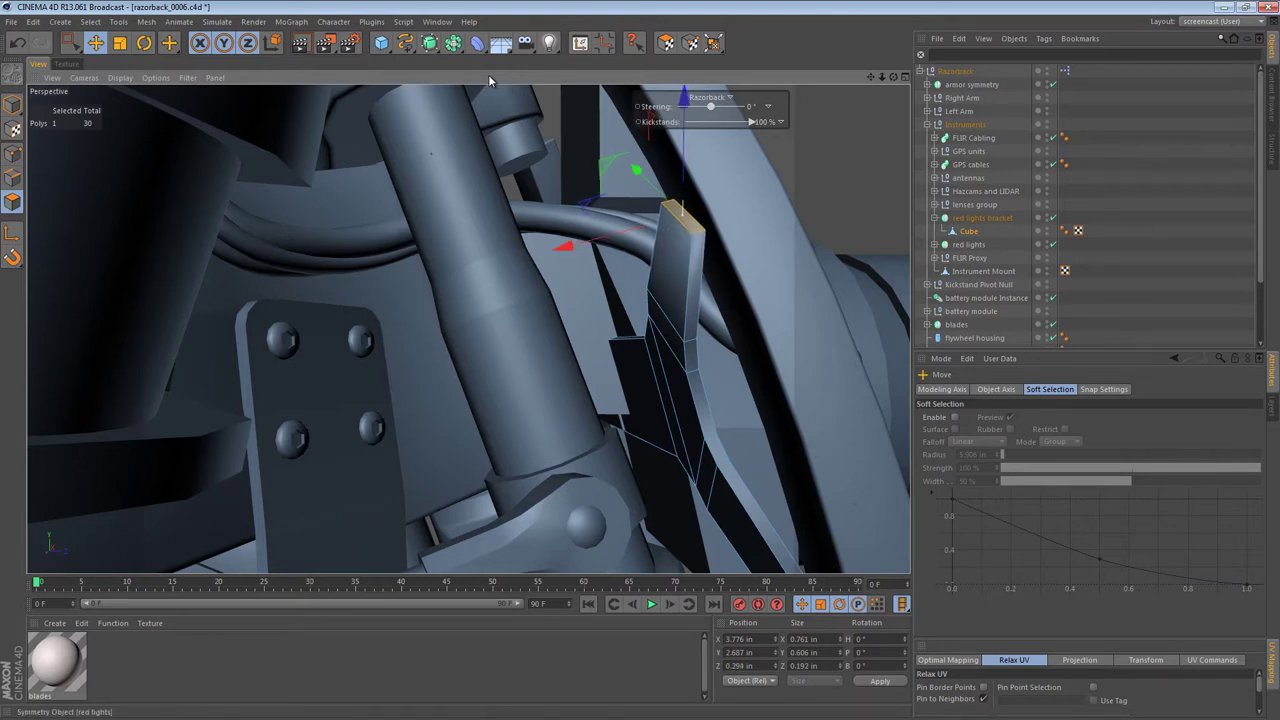
left_click(1065, 231)
left_click(998, 430)
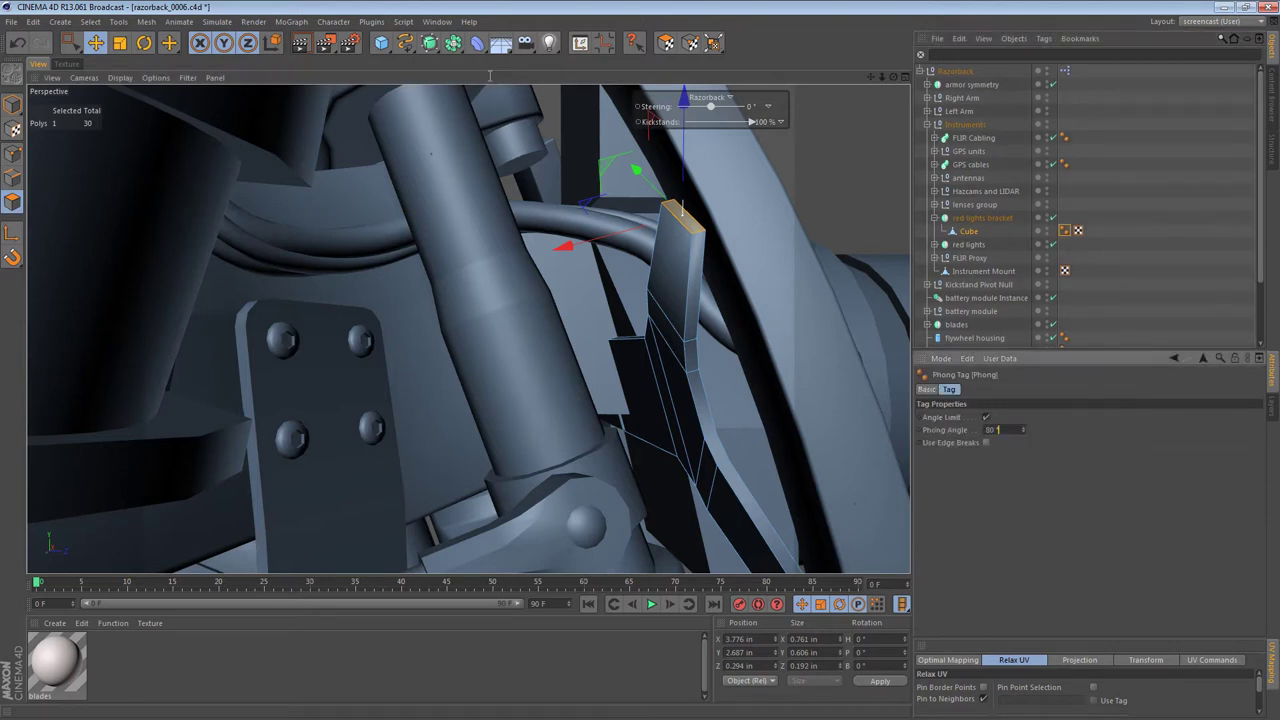
key("Return")
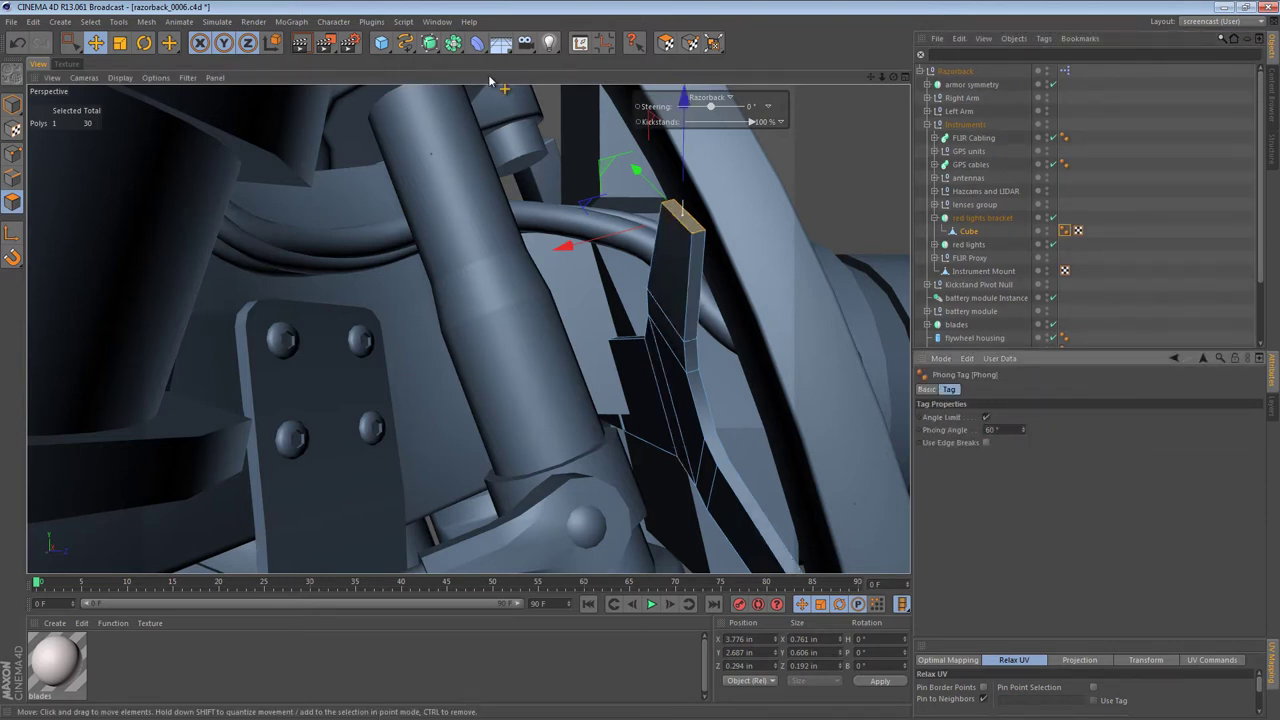
Step: Pull the upper arm's end polygon back with Normal Move and extrude it about 0.917 in
left_click_drag(737, 262, 850, 220, "alt")
key("d")
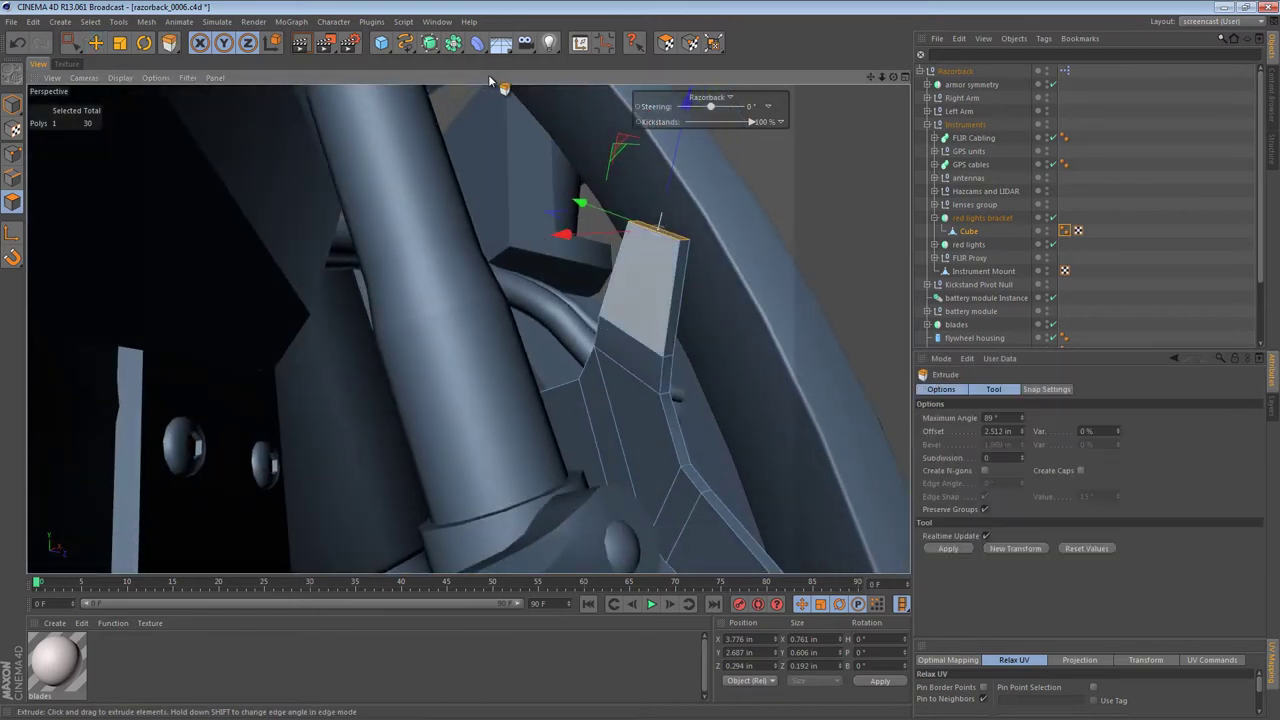
left_click_drag(737, 263, 560, 290, "alt")
key("m")
key("z")
left_click_drag(647, 242, 637, 242)
mouse_move(717, 271)
left_mouse_down("alt")
mouse_move(850, 250)
mouse_move(792, 268)
left_mouse_up("alt")
key("d")
left_click_drag(489, 76, 489, 78)
left_click_drag(637, 219, 530, 200, "alt")
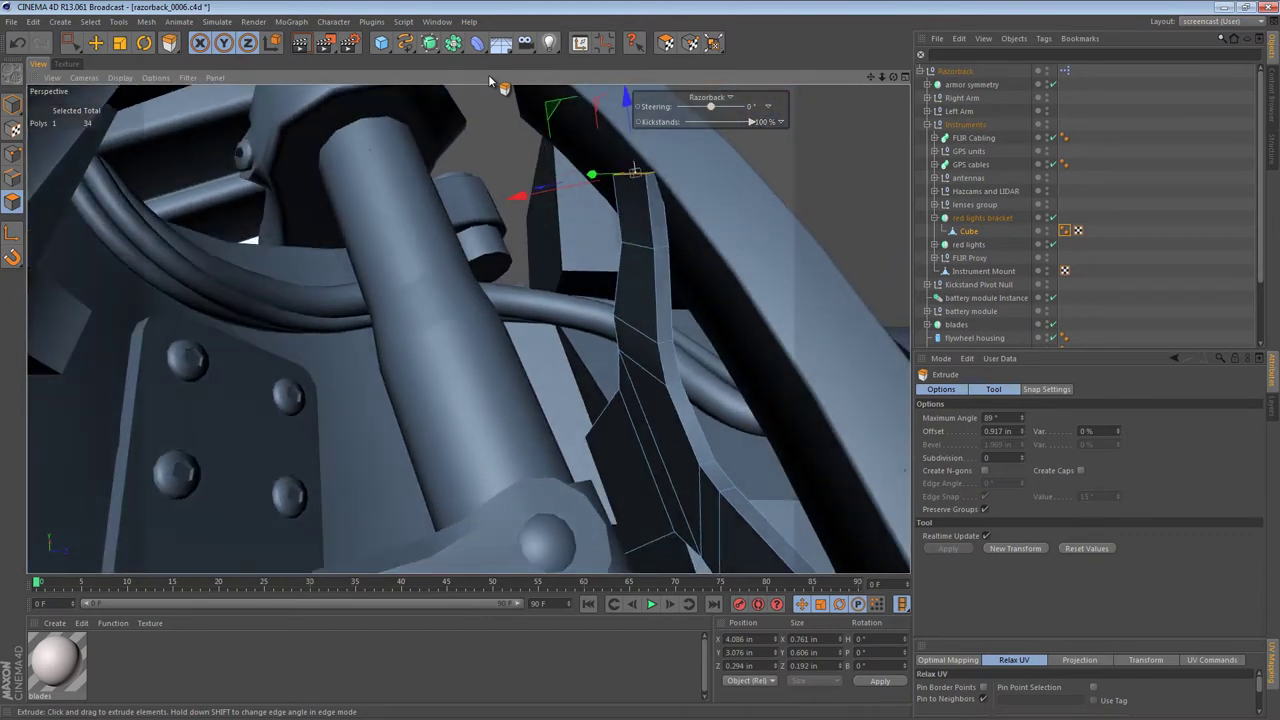
Step: Move the edge loop at the base of the upper arm's extruded segment and shift the arm's end polygon toward the bracket's front
left_click(12, 178)
key("u")
key("l")
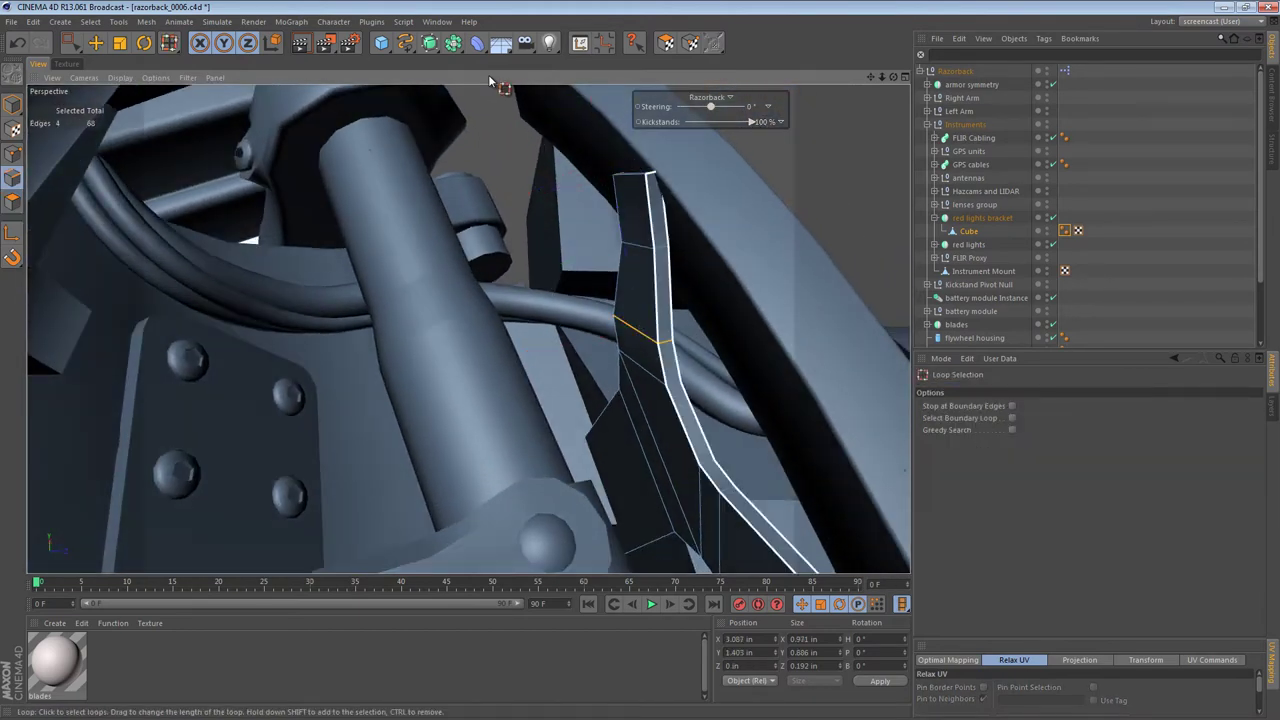
key("e")
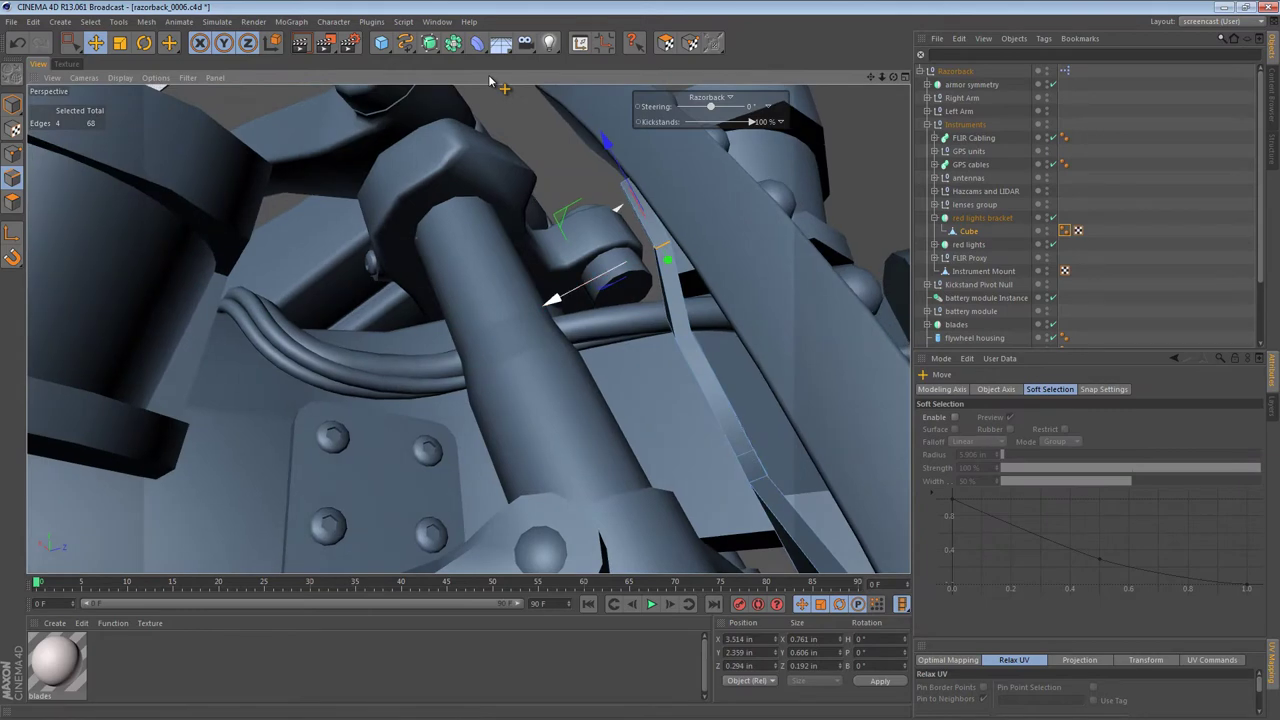
left_click_drag(651, 214, 725, 255, "alt")
left_click(12, 202)
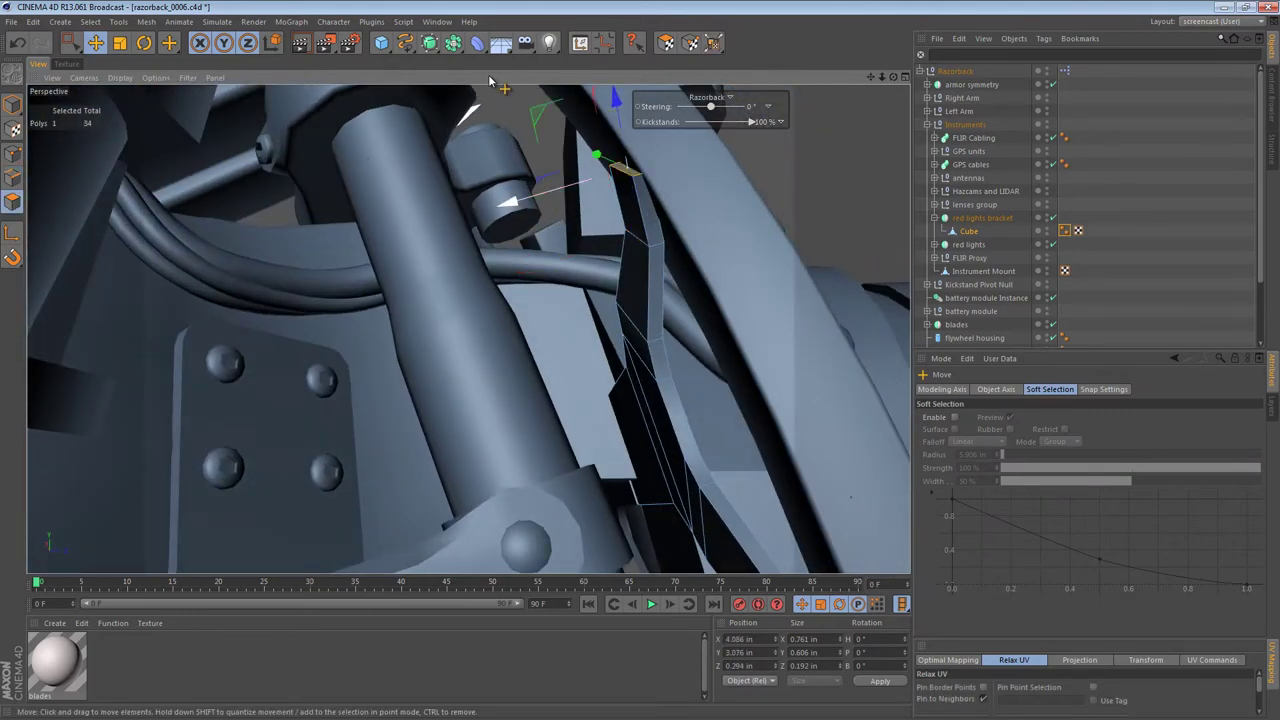
left_click_drag(509, 202, 502, 204)
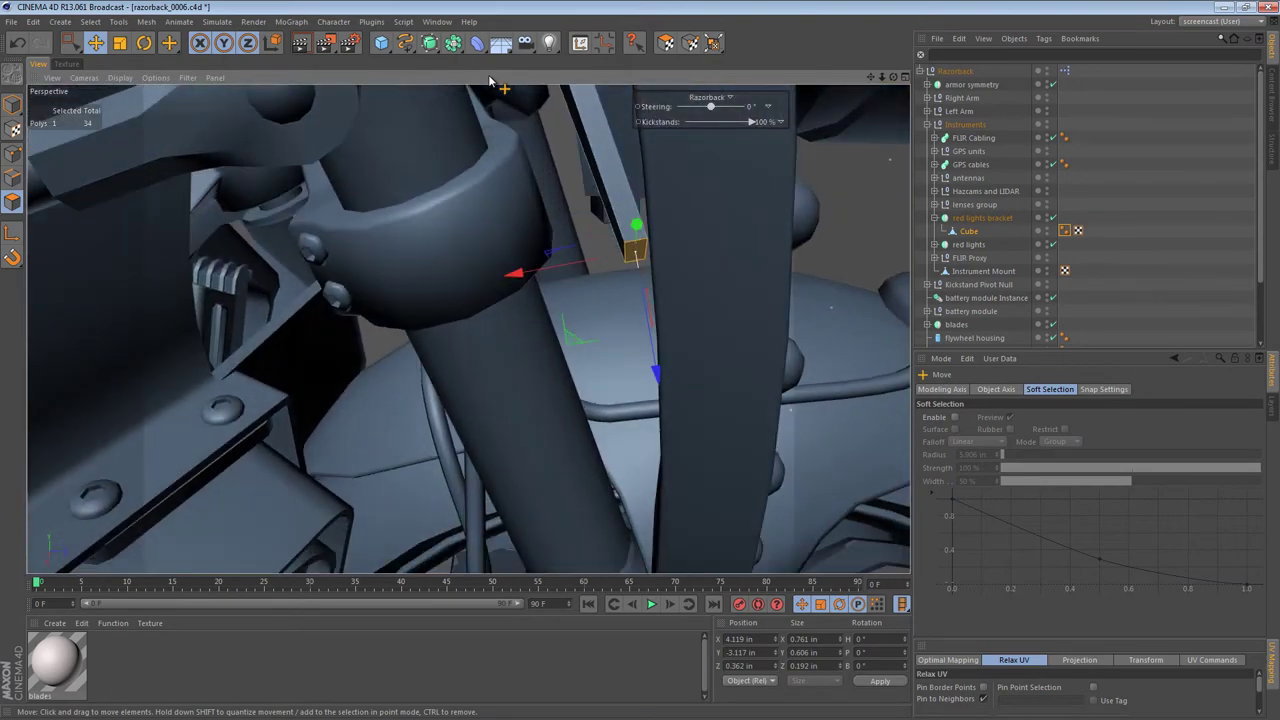
Step: Move and rotate the lower arm's end polygon to follow the light strip, positioning it at about Z 0.456 in
mouse_move(516, 273)
left_mouse_down()
mouse_move(530, 270)
mouse_move(519, 272)
left_mouse_up()
mouse_move(712, 291)
left_mouse_down("alt")
mouse_move(785, 245)
mouse_move(830, 190)
left_mouse_up("alt")
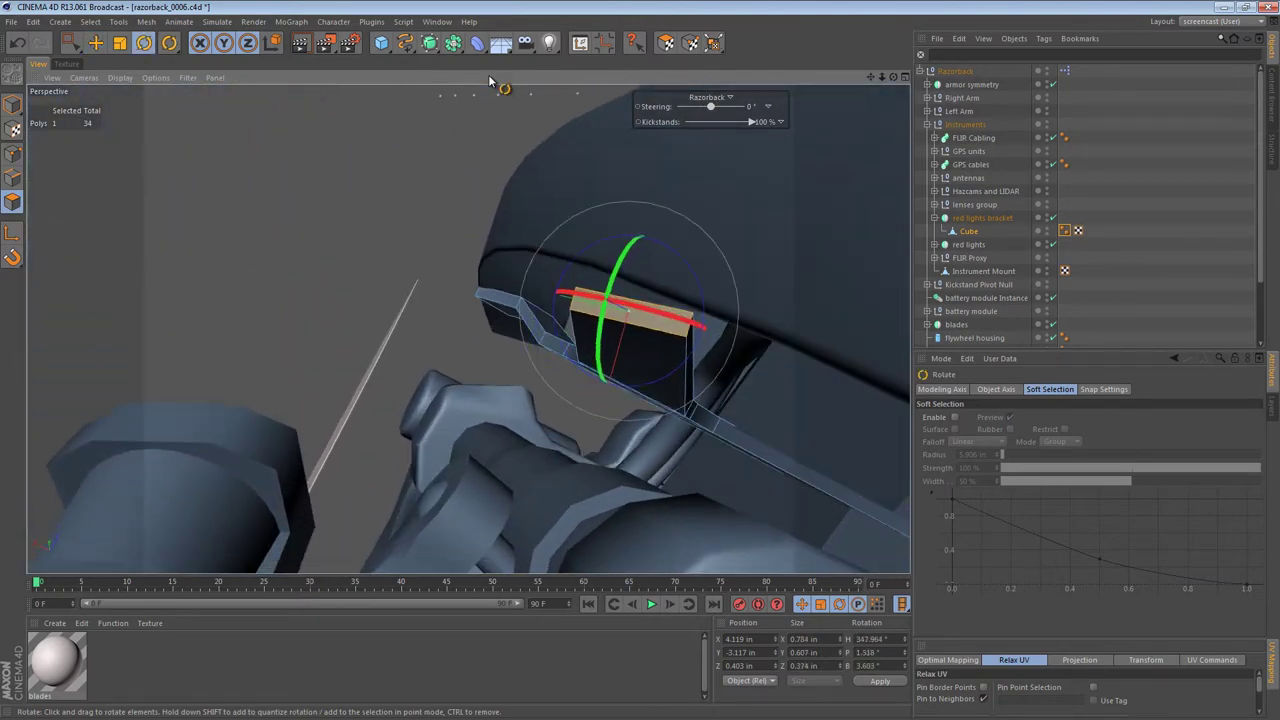
key("e")
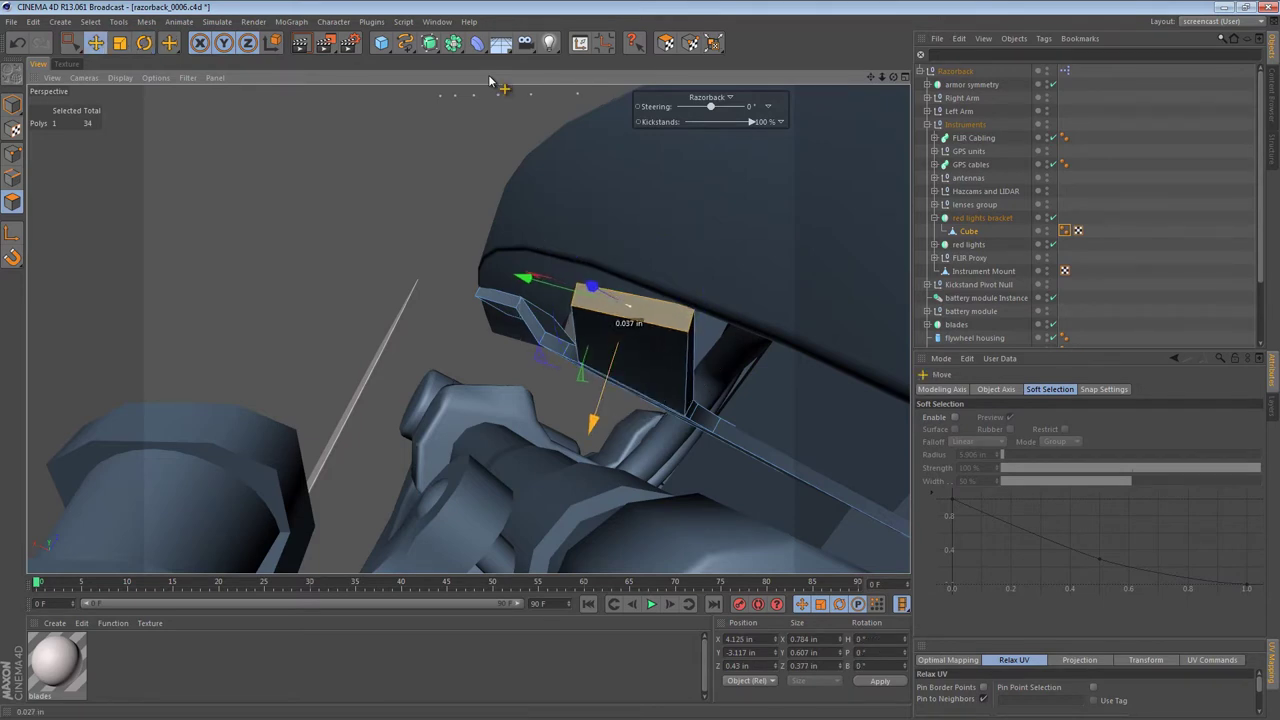
key("r")
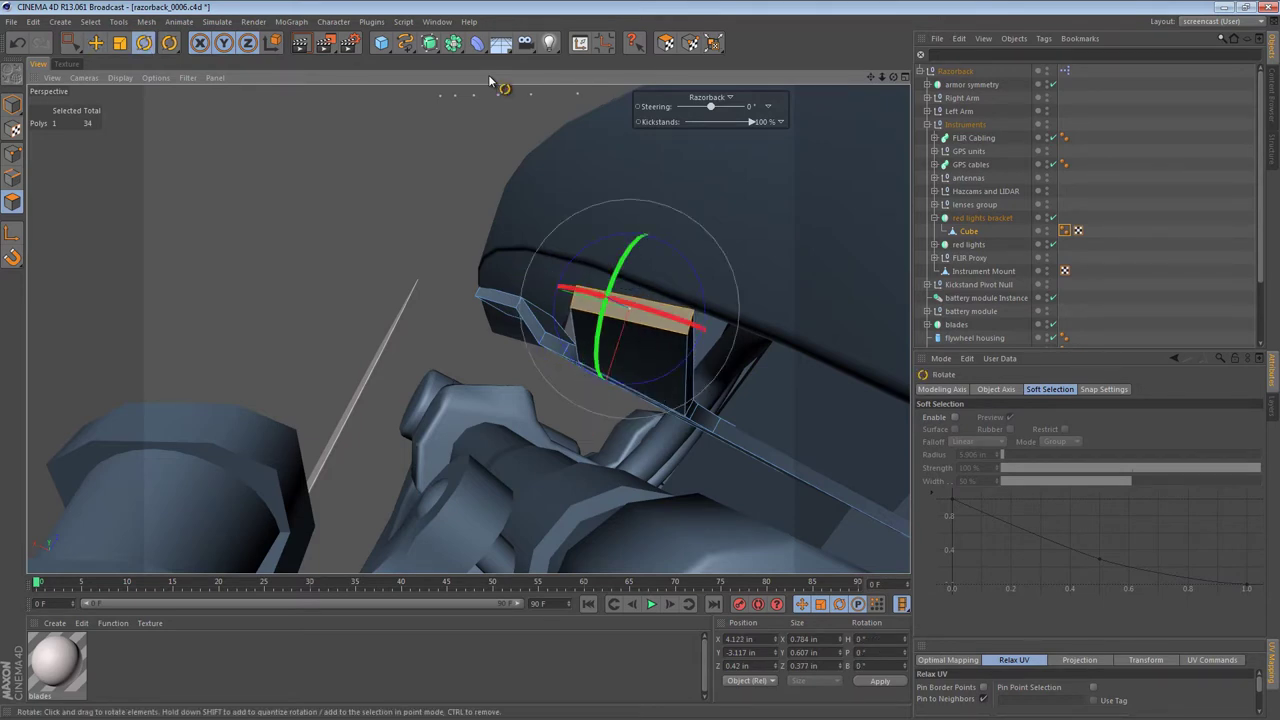
key("e")
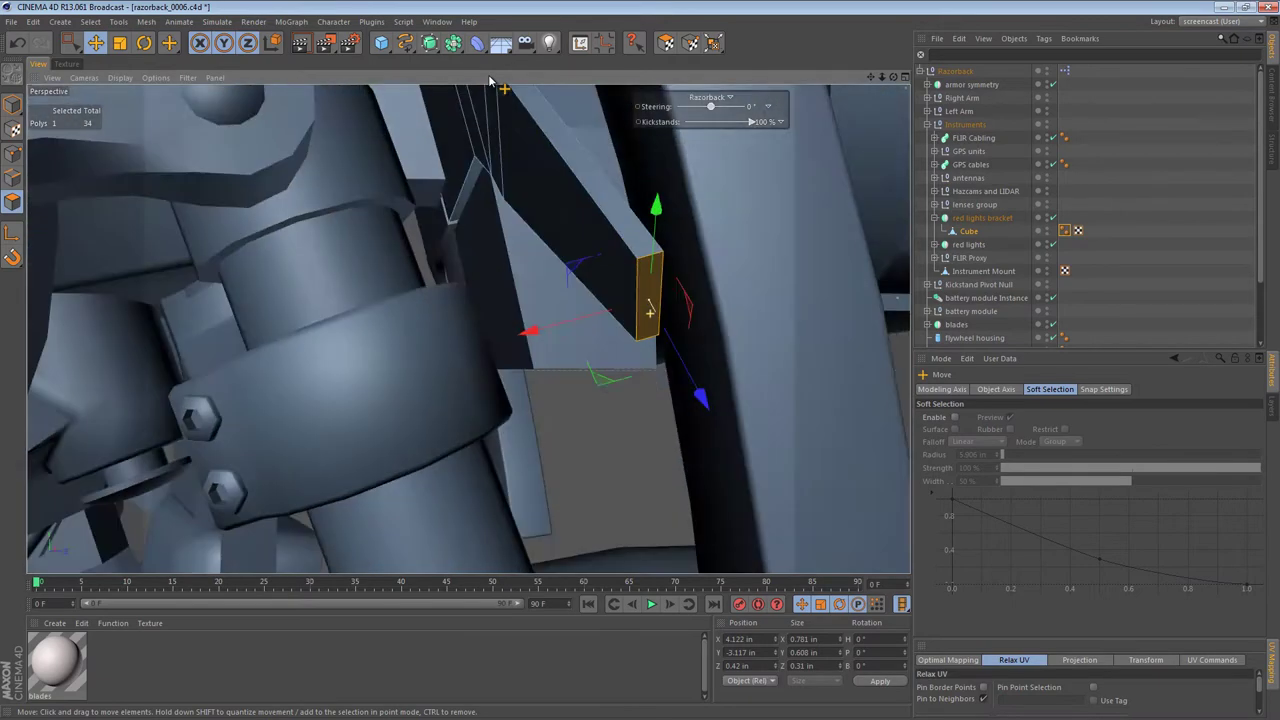
key("r")
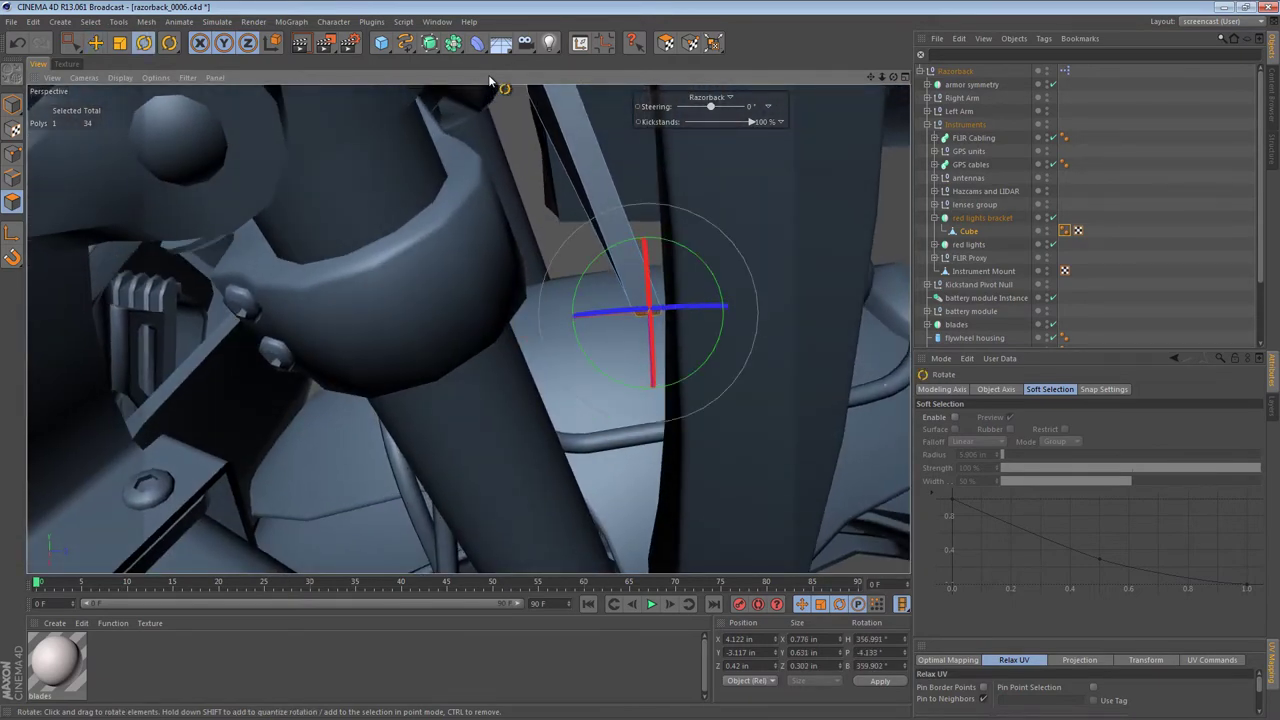
key("e")
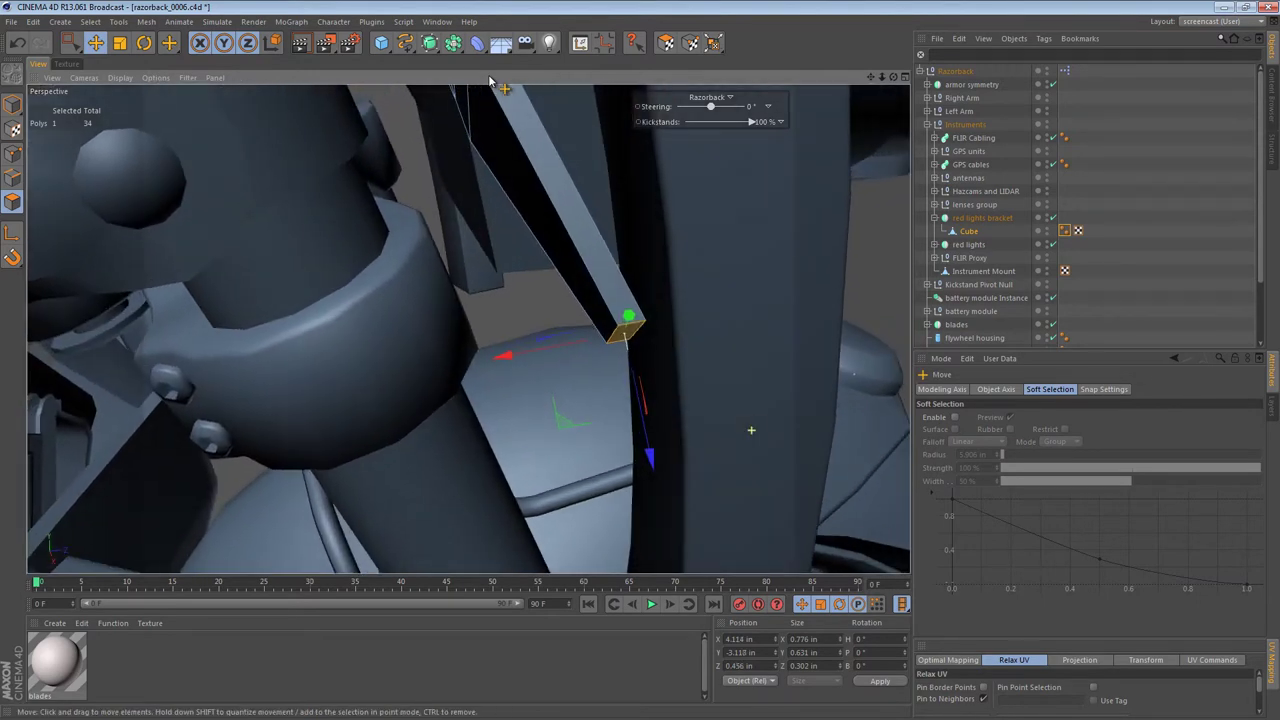
Step: Extrude the lower arm's end polygon about 1.008 in and nudge it to about Z 0.301 in
key("d")
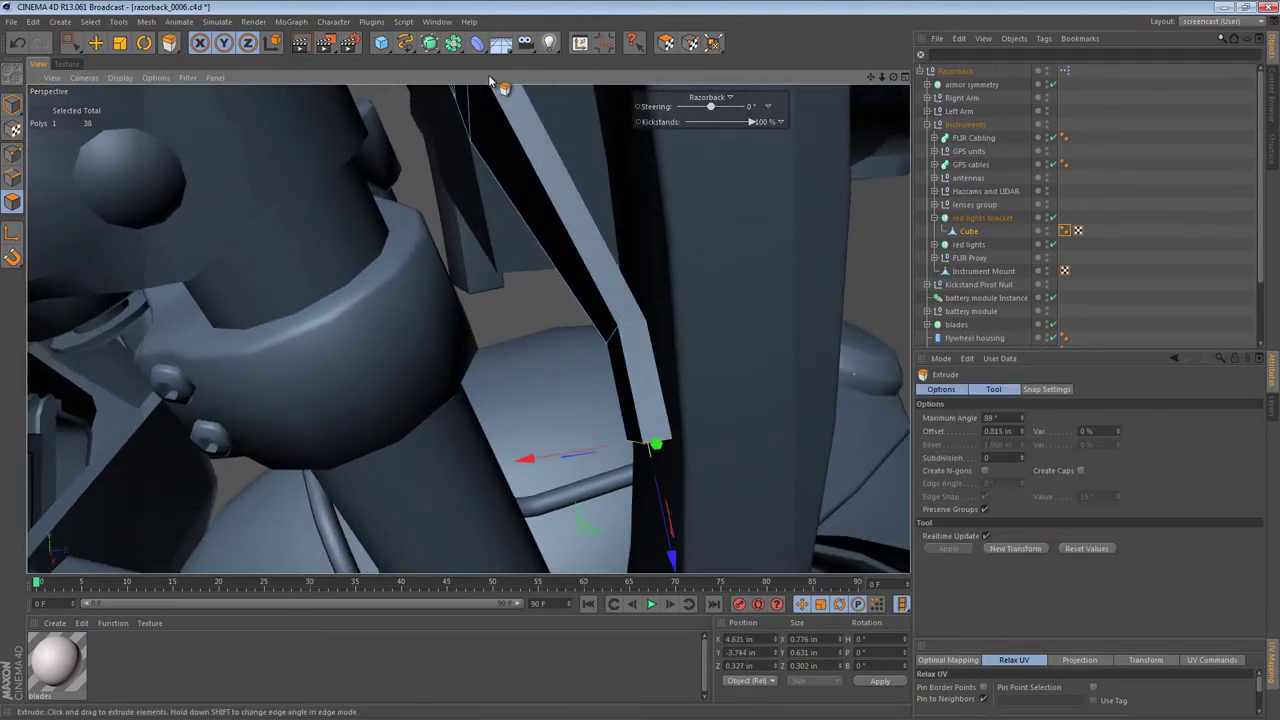
left_click_drag(631, 440, 745, 445, "alt")
right_click_drag(708, 354, 570, 354, "alt")
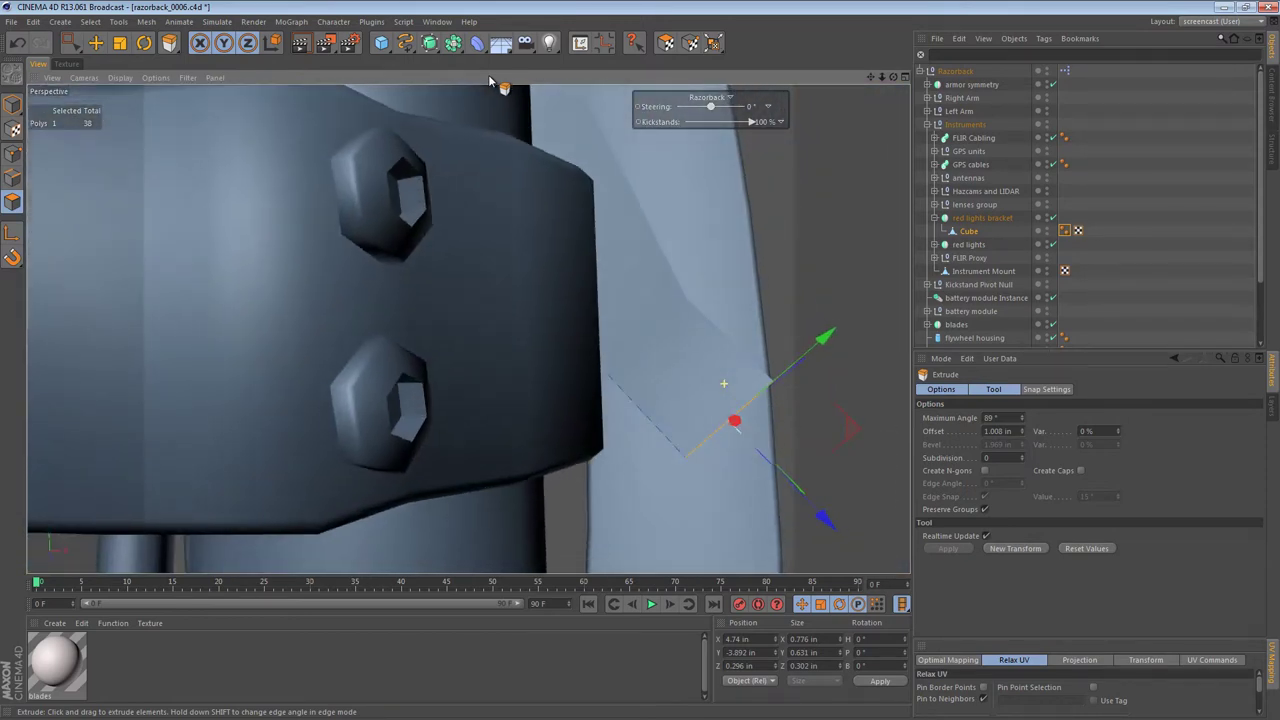
key("e")
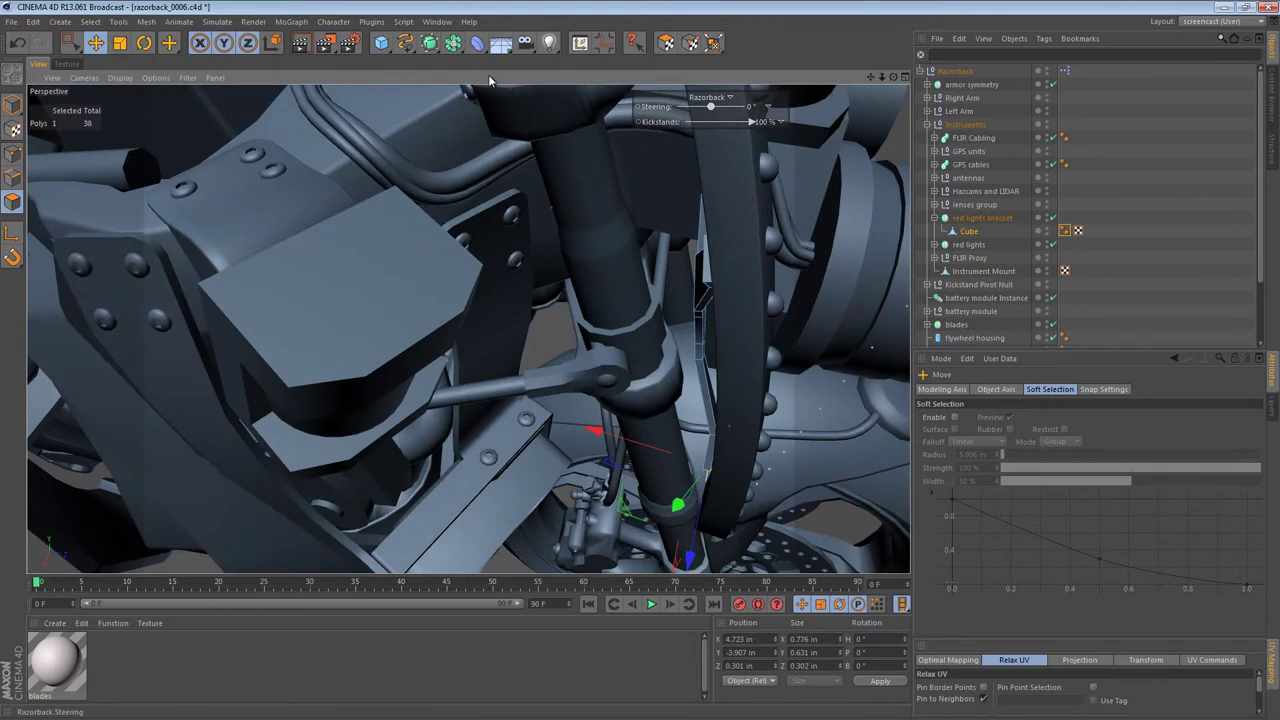
Step: Set the Razorback's steering to -25° to check the bracket against the surrounding parts
mouse_move(711, 106)
left_mouse_down()
mouse_move(723, 106)
mouse_move(678, 106)
left_mouse_up()
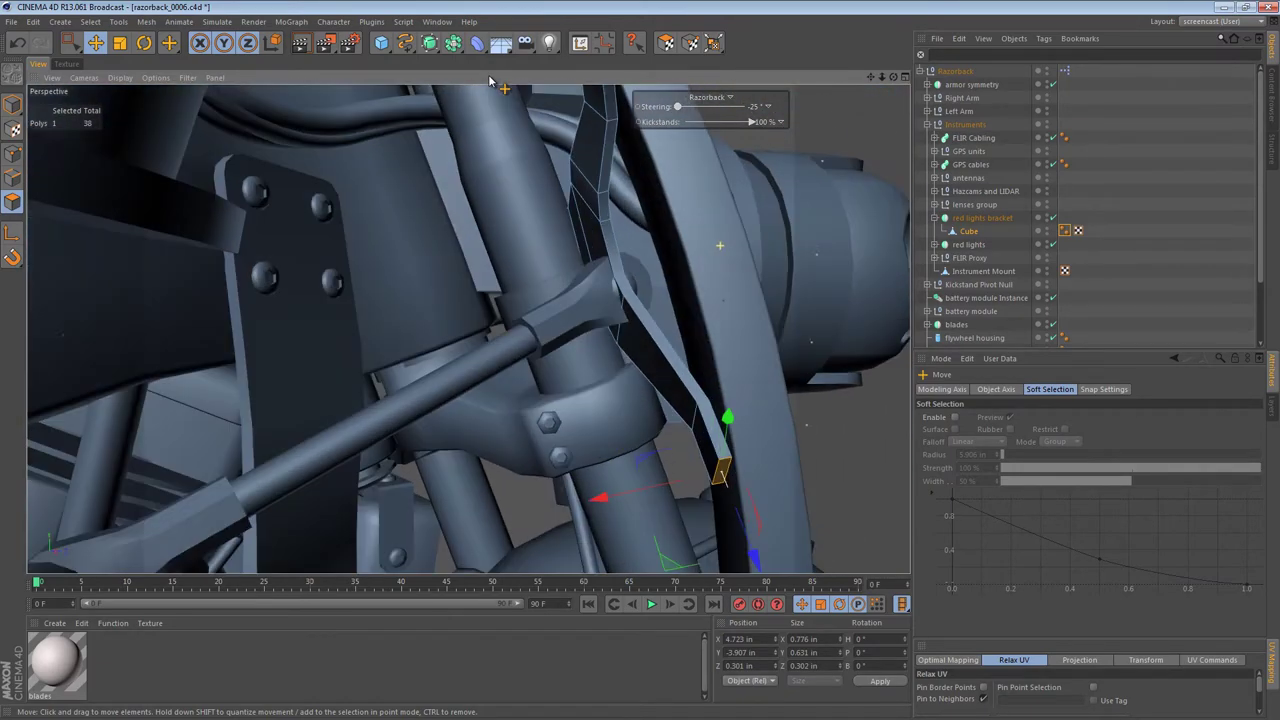
key("ctrl+z")
key("ctrl+y")
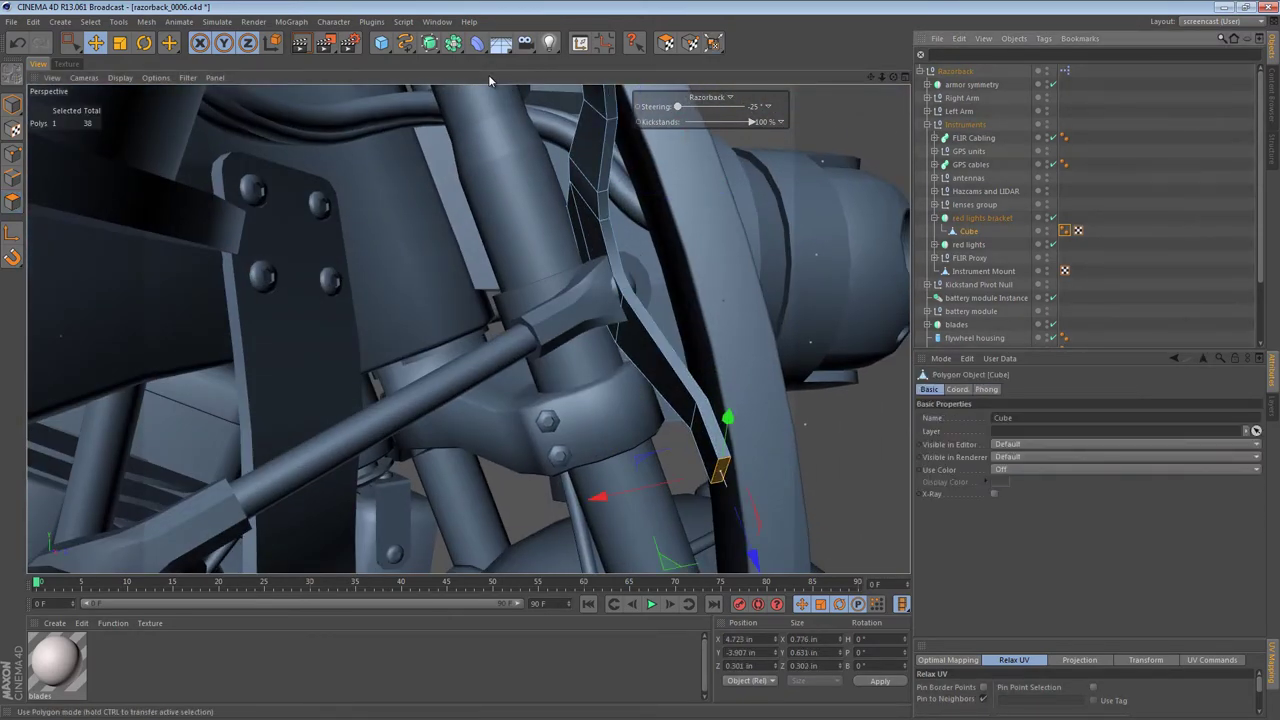
Step: Grow the polygon selection from the bracket's mounting plate to the hub where the arms meet, excluding the arm segments
key("F2")
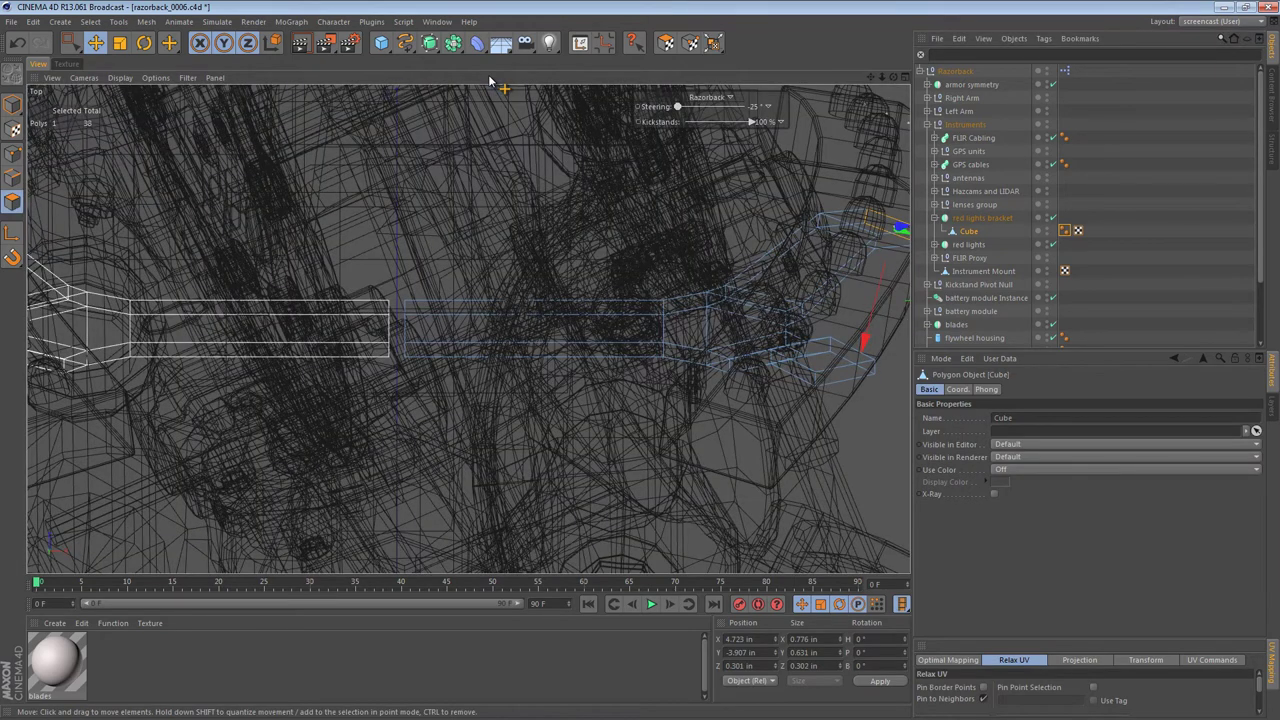
left_click_drag(676, 531, 694, 540)
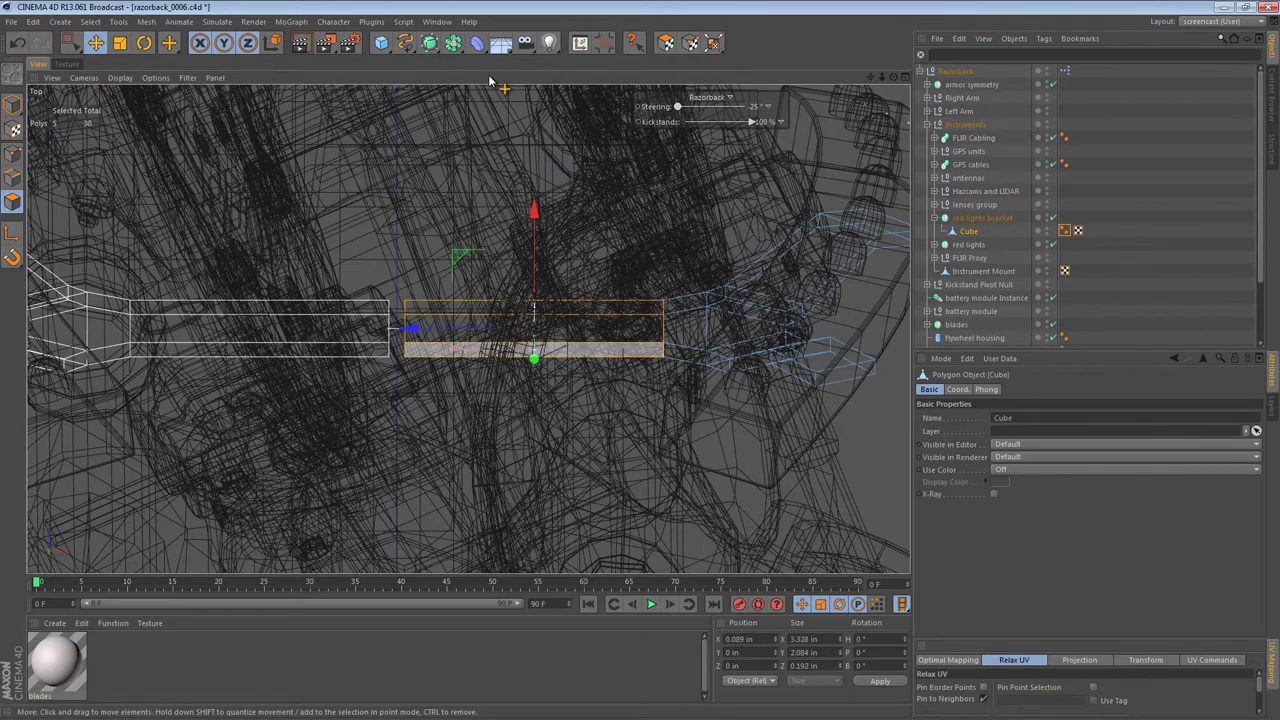
key("u")
key("y")
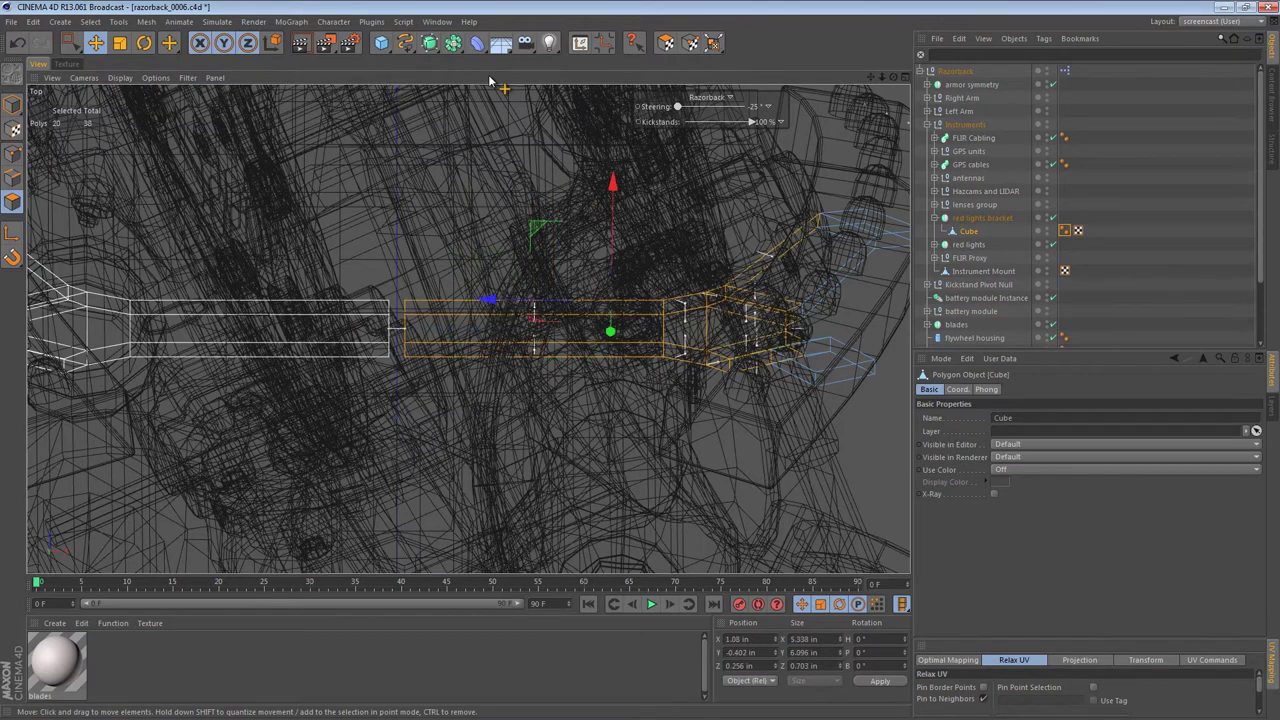
key("u")
key("l")
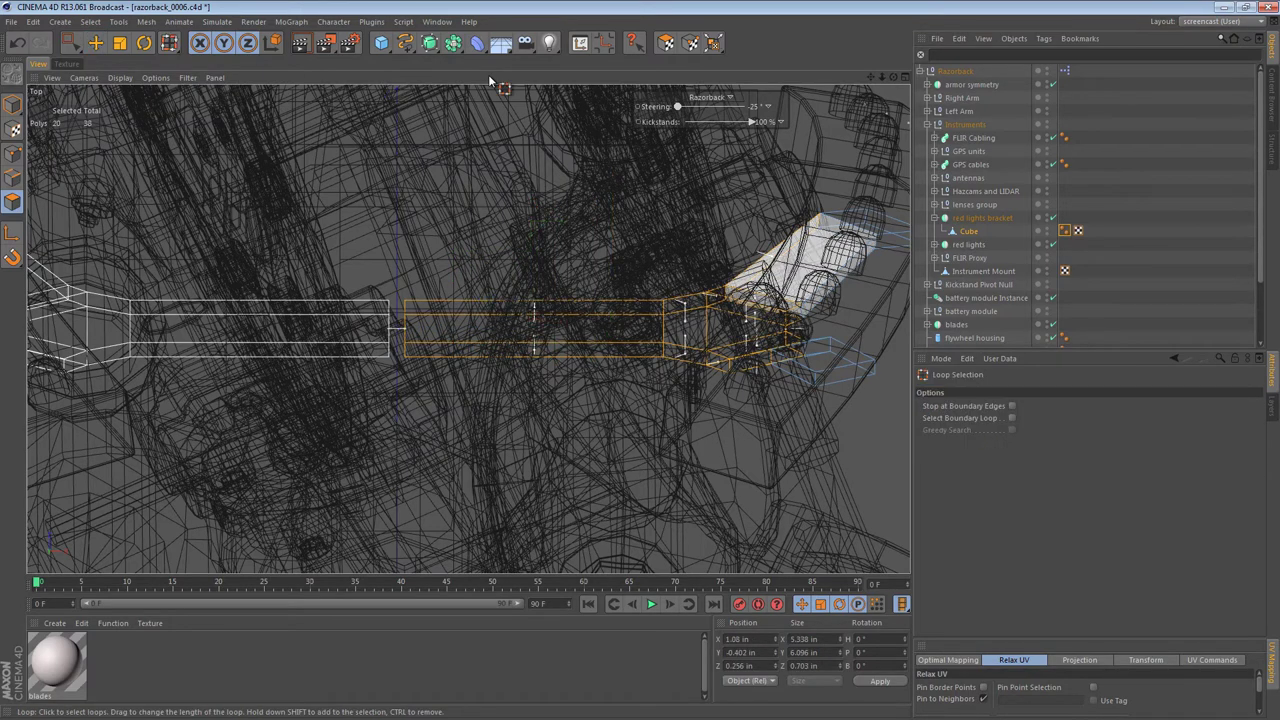
key("F1")
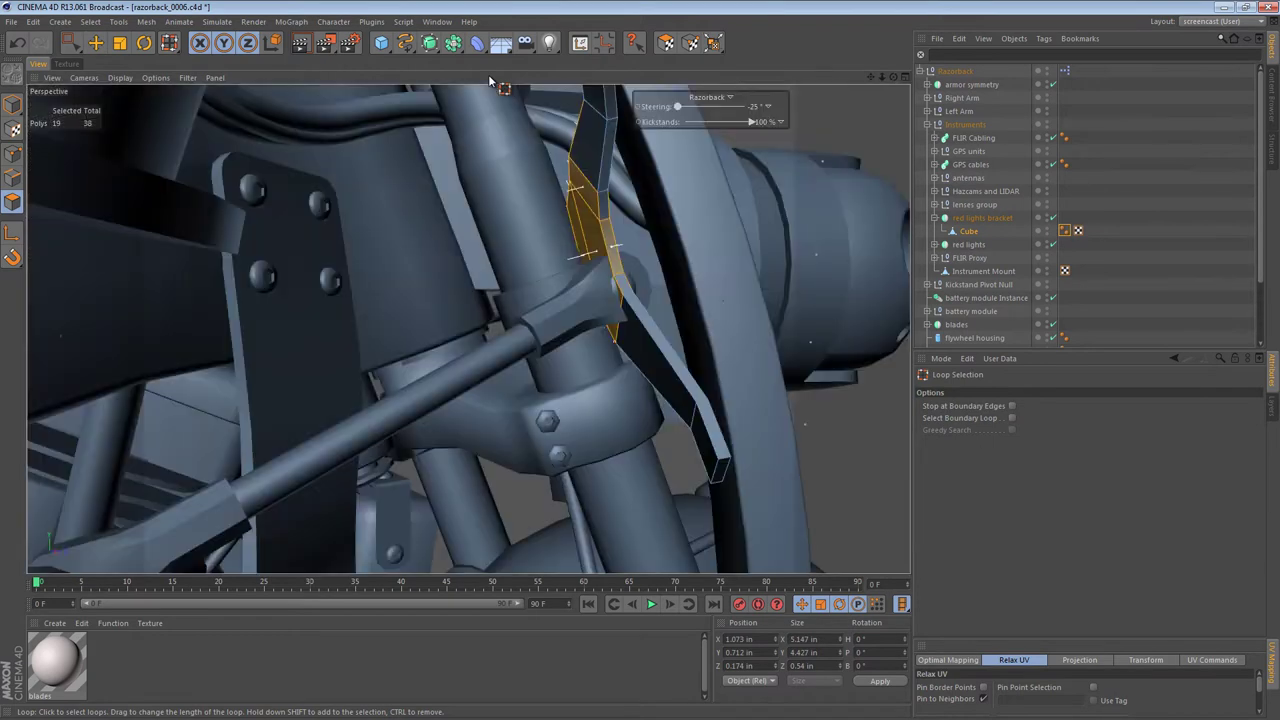
left_click_drag(600, 250, 655, 240, "alt")
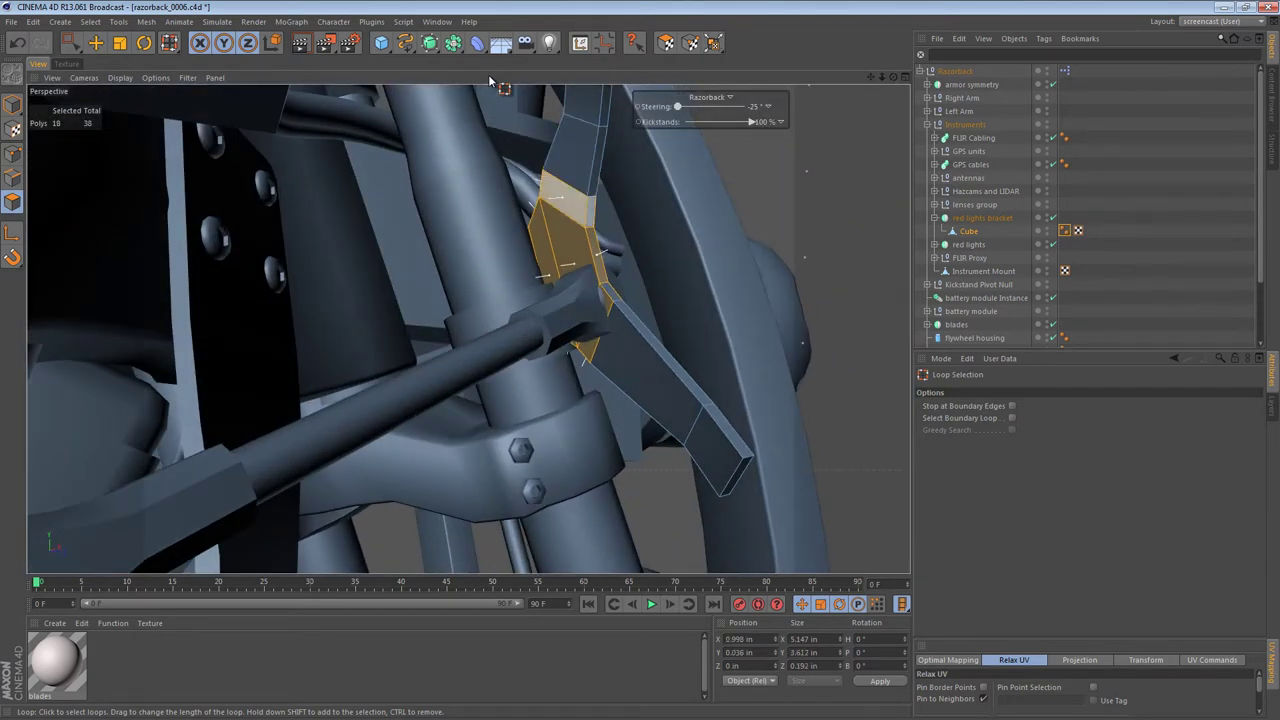
left_click(611, 293, "shift")
left_click_drag(611, 293, 520, 285, "alt")
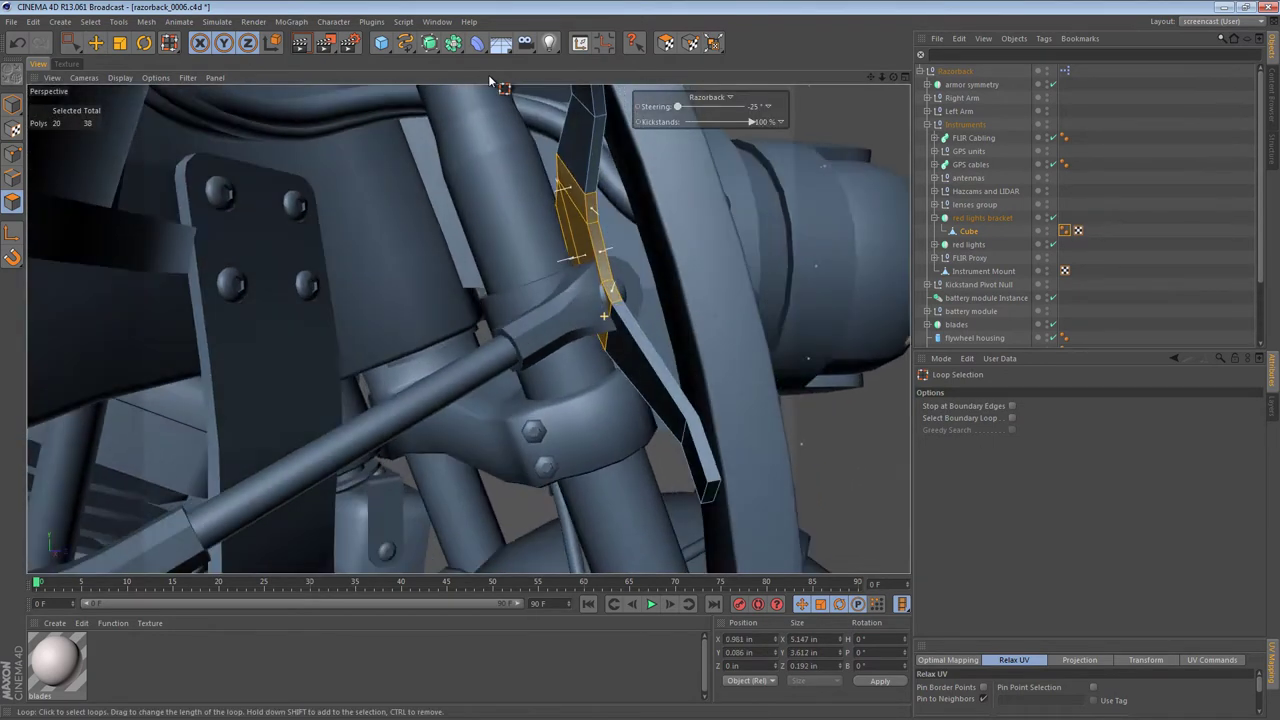
Step: Move the selected mounting plate and hub polygons to about Z 1.021 in
key("e")
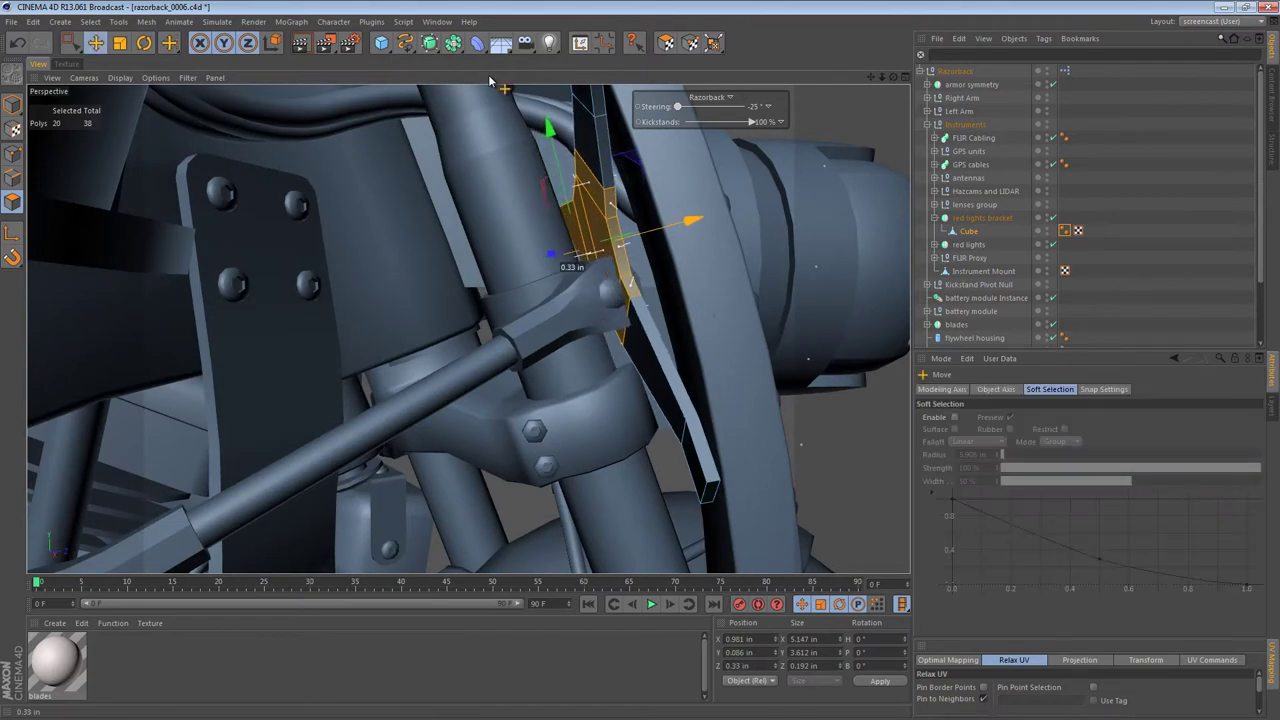
left_click_drag(714, 214, 718, 214)
mouse_move(620, 253)
left_mouse_down("alt")
mouse_move(440, 252)
mouse_move(480, 266)
left_mouse_up("alt")
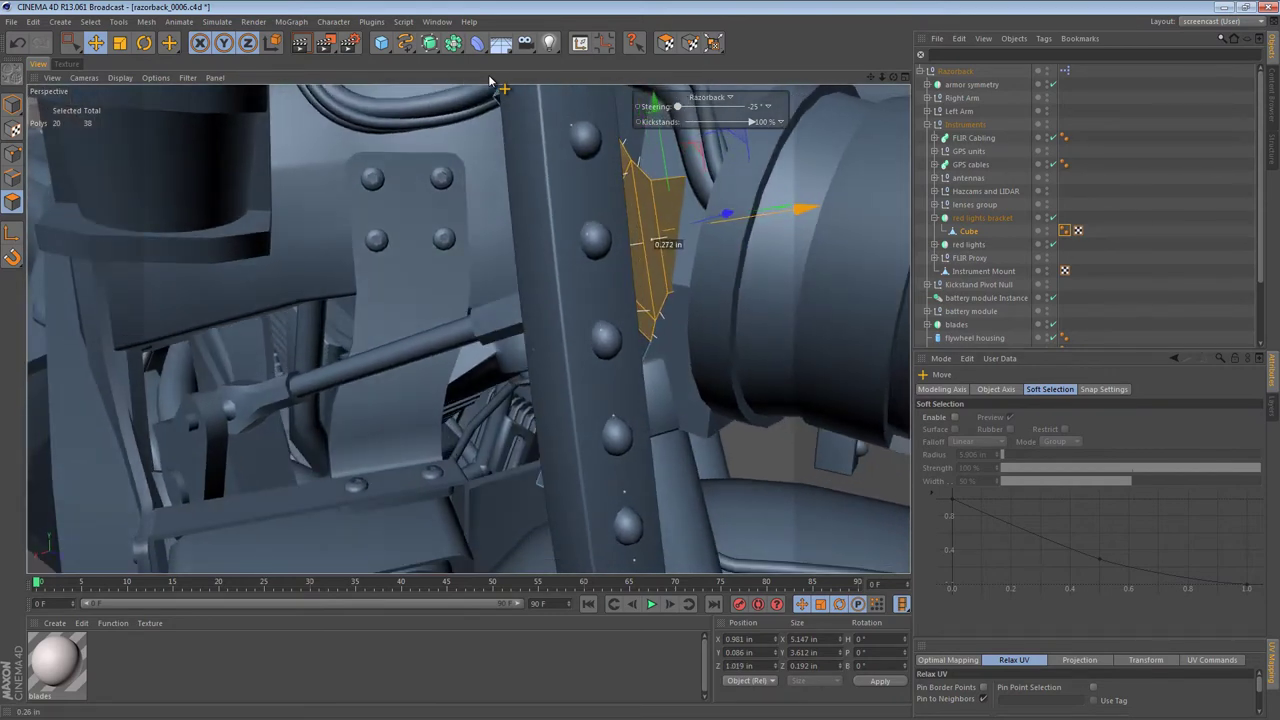
left_click_drag(803, 209, 805, 209)
Step: Inspect the bracket from the front and above, and swing the Razorback's steering from -25° to check clearance
mouse_move(663, 228)
left_mouse_down("alt")
mouse_move(565, 230)
mouse_move(530, 236)
mouse_move(515, 266)
mouse_move(455, 262)
mouse_move(500, 290)
mouse_move(560, 284)
mouse_move(575, 262)
mouse_move(508, 246)
mouse_move(385, 250)
mouse_move(310, 335)
mouse_move(345, 262)
left_mouse_up("alt")
left_click_drag(490, 82, 310, 92, "alt")
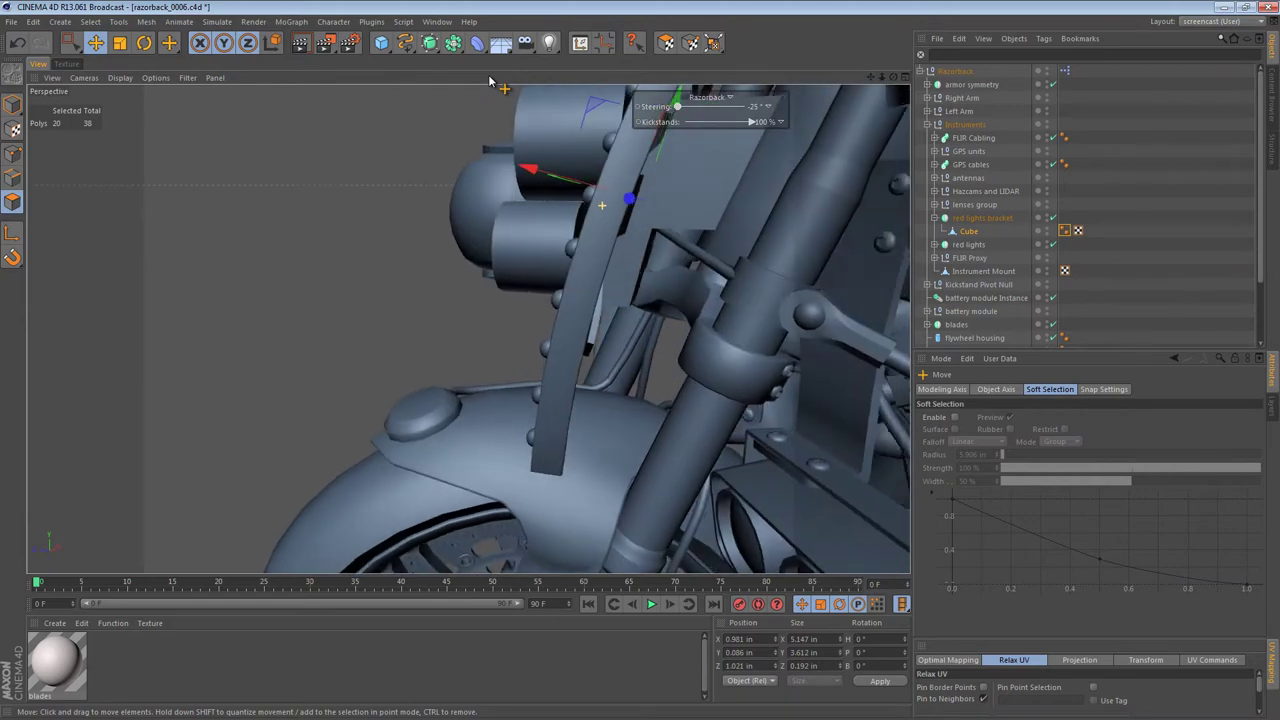
left_click_drag(490, 82, 380, 86, "alt")
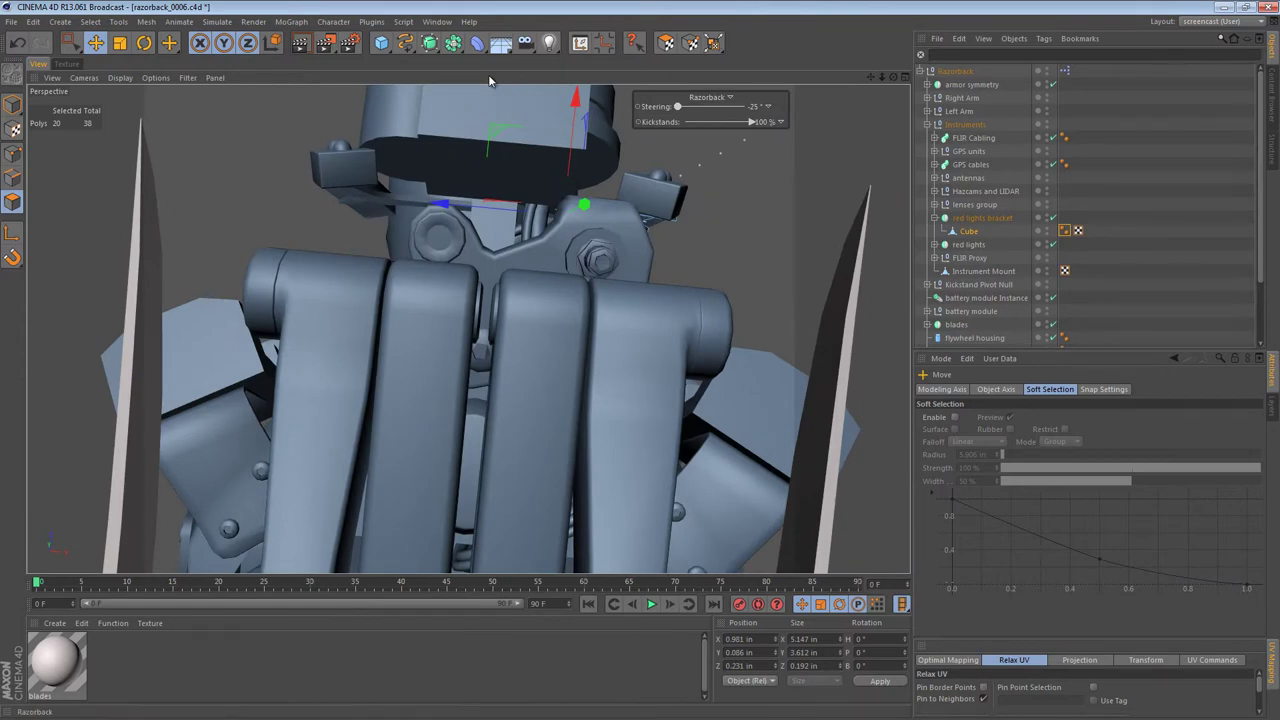
left_click_drag(677, 106, 745, 106)
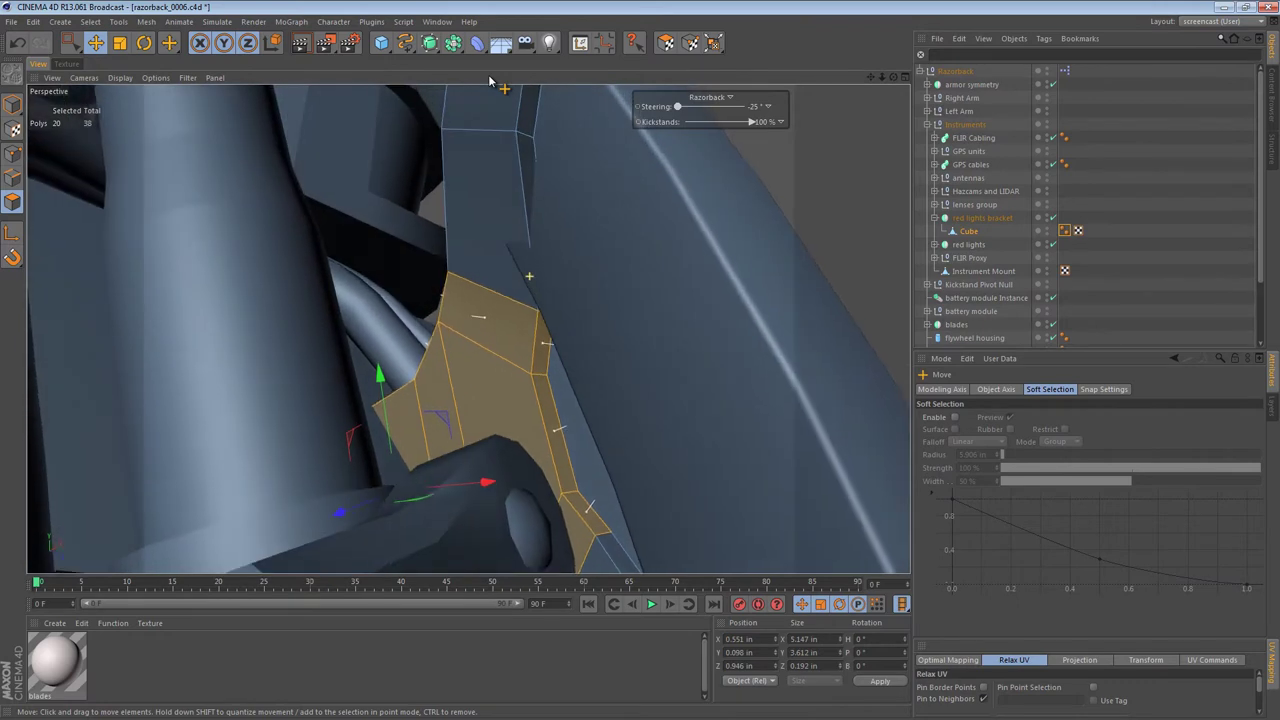
Step: Select the edge loop at the upper arm's base and slide it -0.8 toward the hub with KyamaSlide
key("Return")
key("Return")
key("Return")
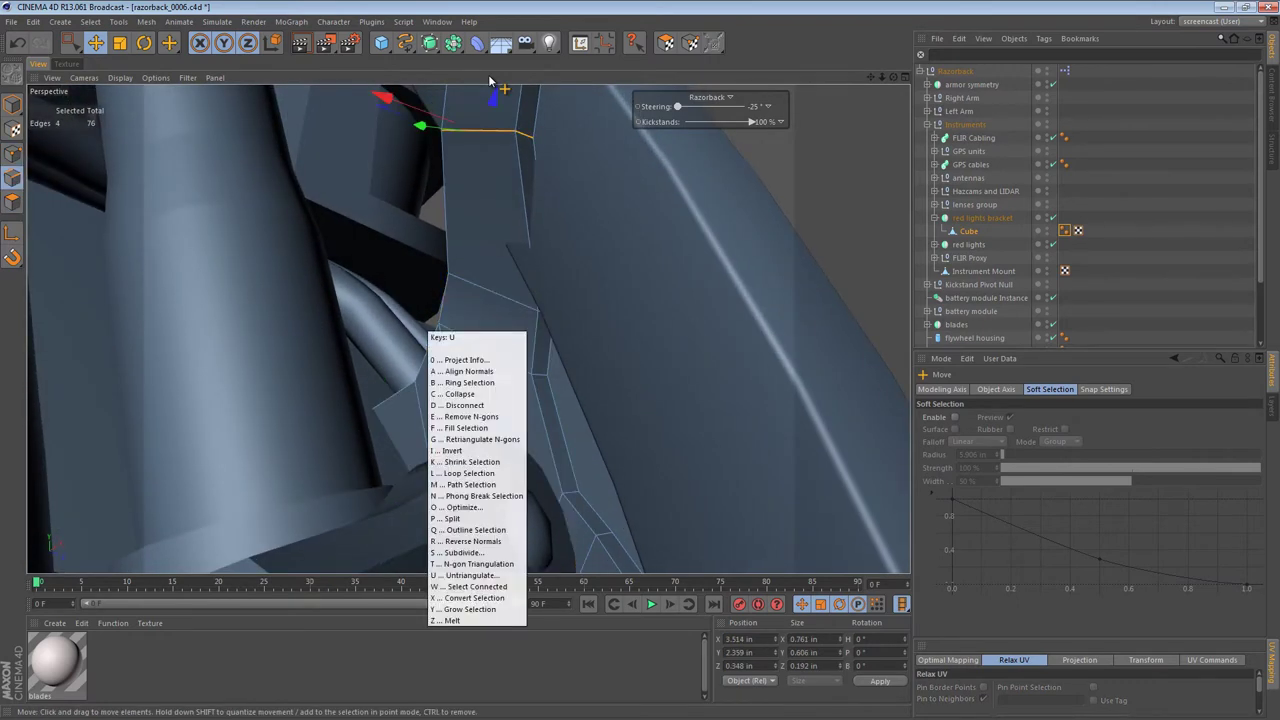
key("u")
key("l")
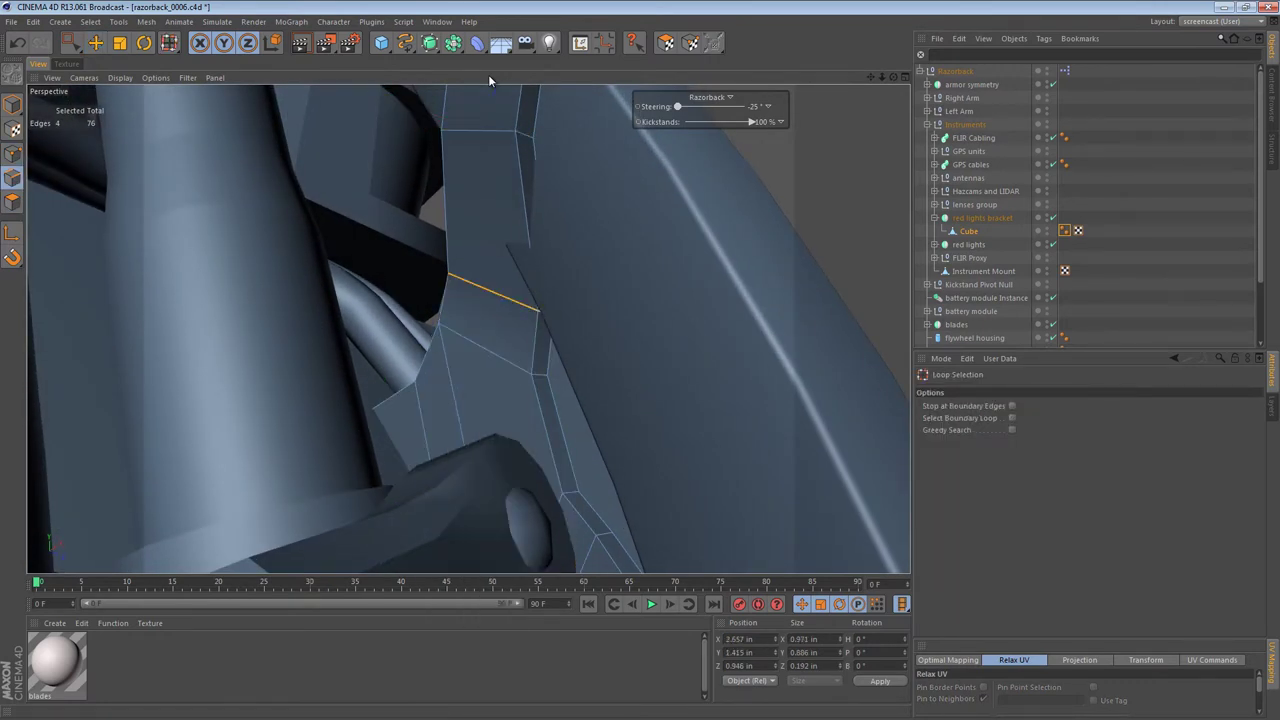
key("alt+p")
key("Down")
key("Return")
left_click_drag(490, 82, 460, 82)
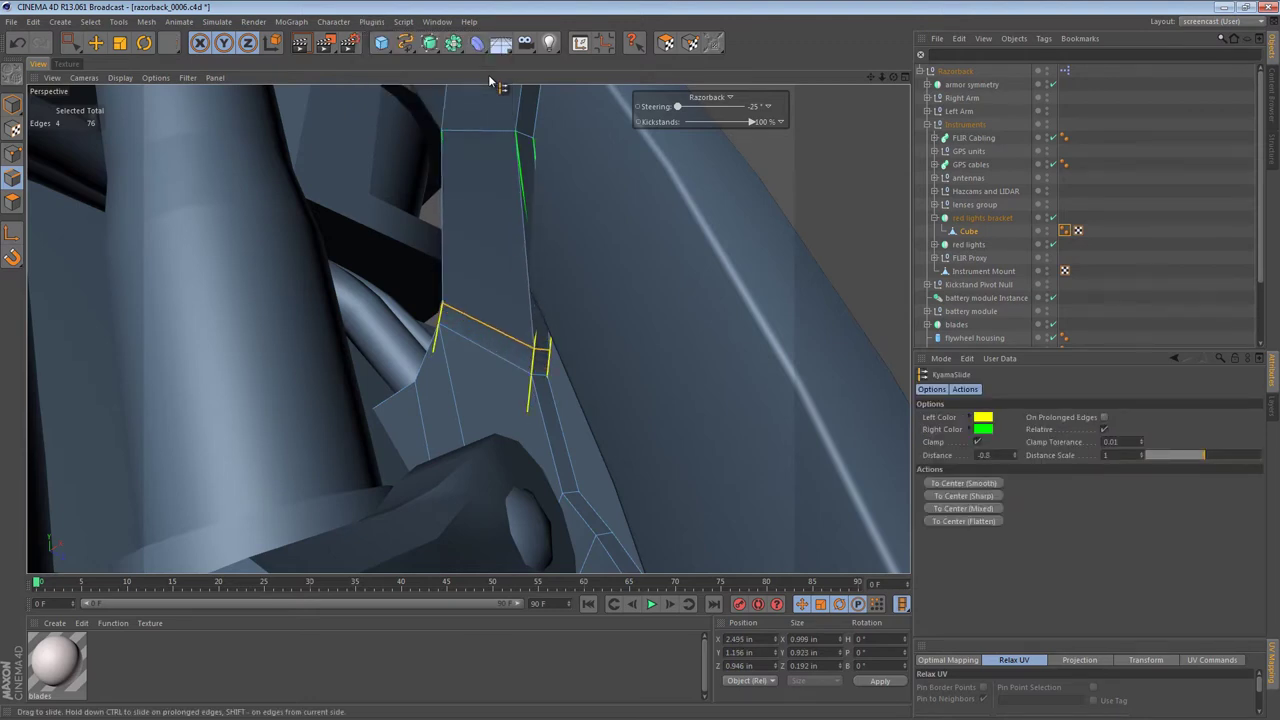
Step: Select the edge loop at the lower arm's base and slide it 0.2 toward the hub with KyamaSlide
middle_click_drag(573, 550, 468, 329, "alt")
left_click_drag(503, 308, 510, 385, "alt")
key("u")
key("l")
left_click(478, 366)
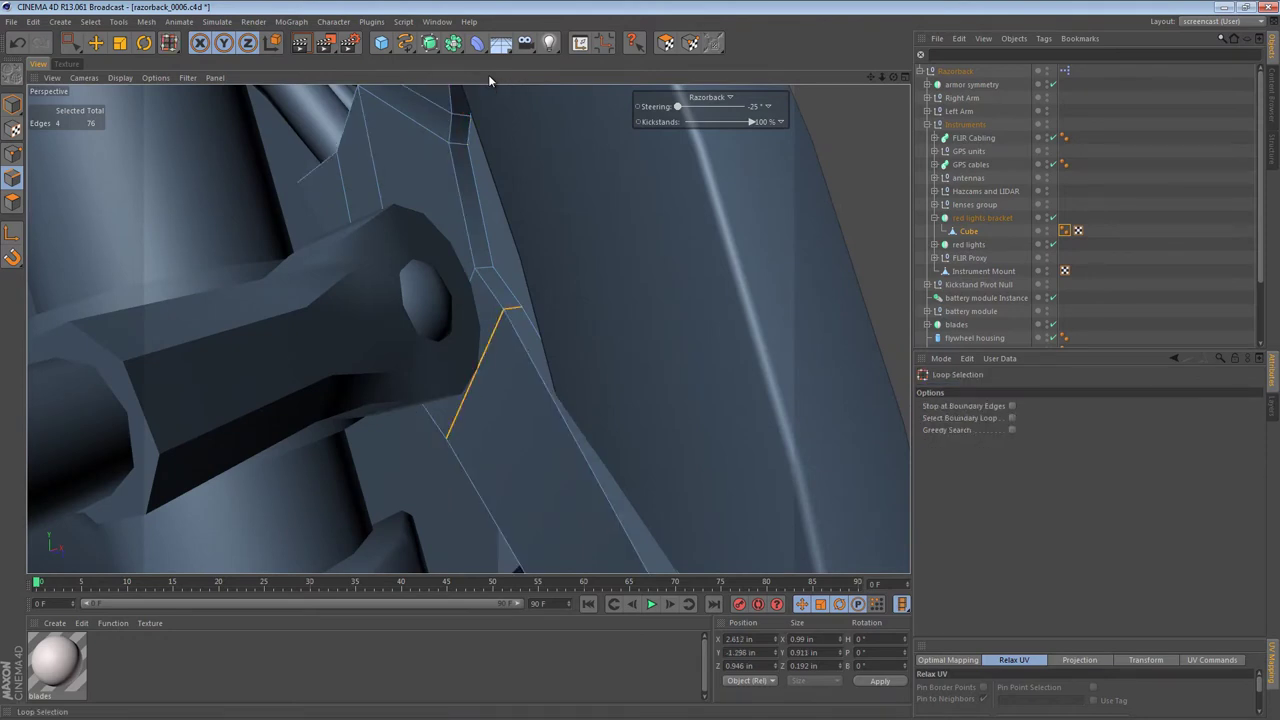
left_click_drag(169, 43, 222, 87)
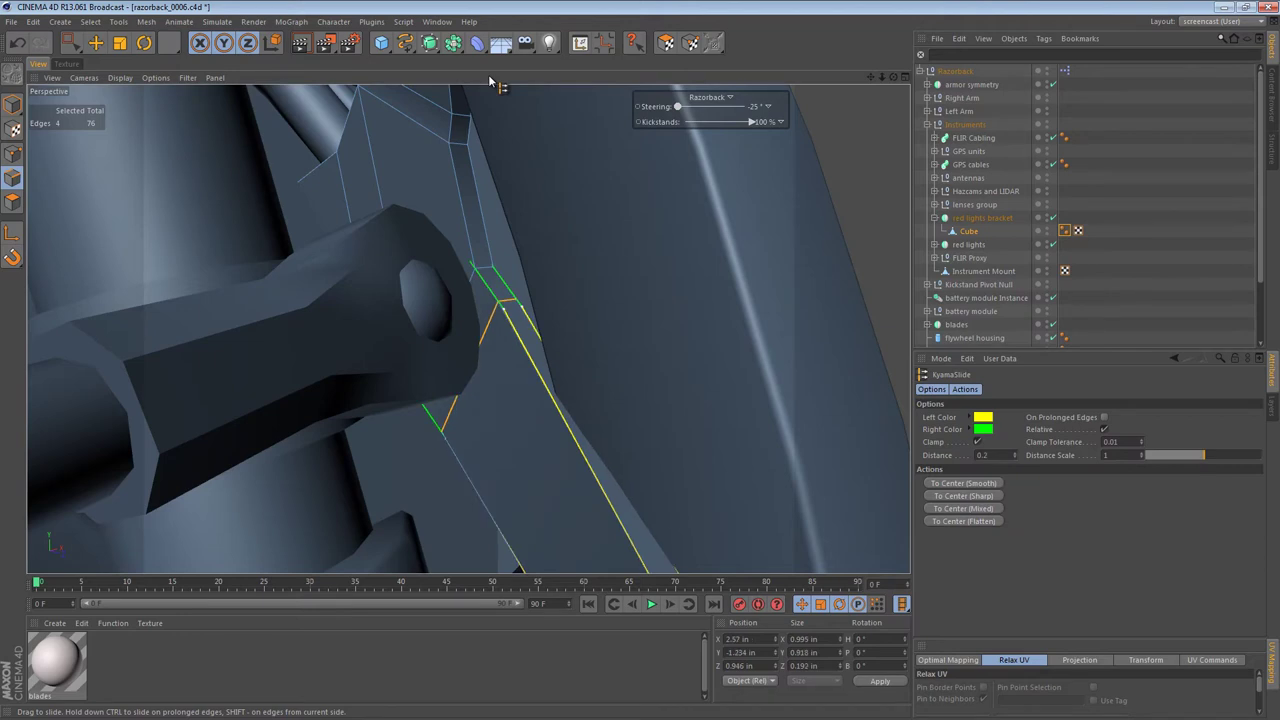
Step: Add a Knife loop cut across the lower arm's segment beside the hub and shift the new edge loop sideways
left_click_drag(491, 83, 490, 80, "alt")
key("k")
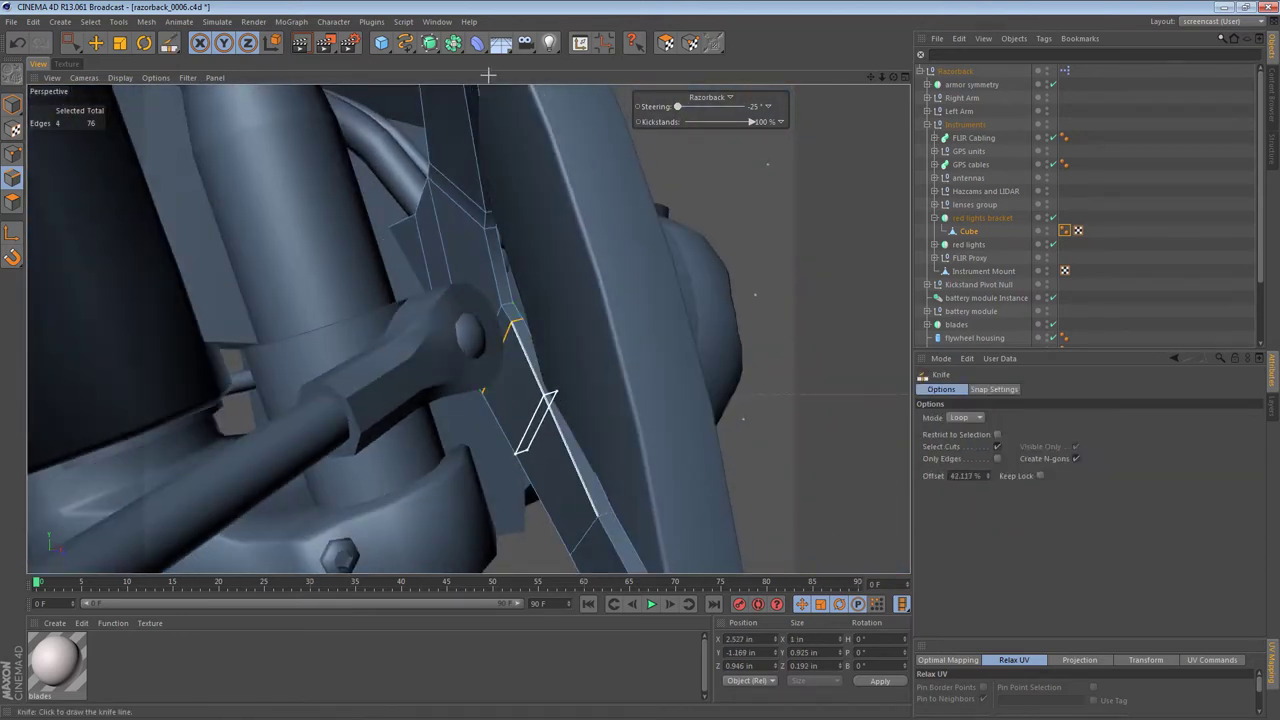
key("e")
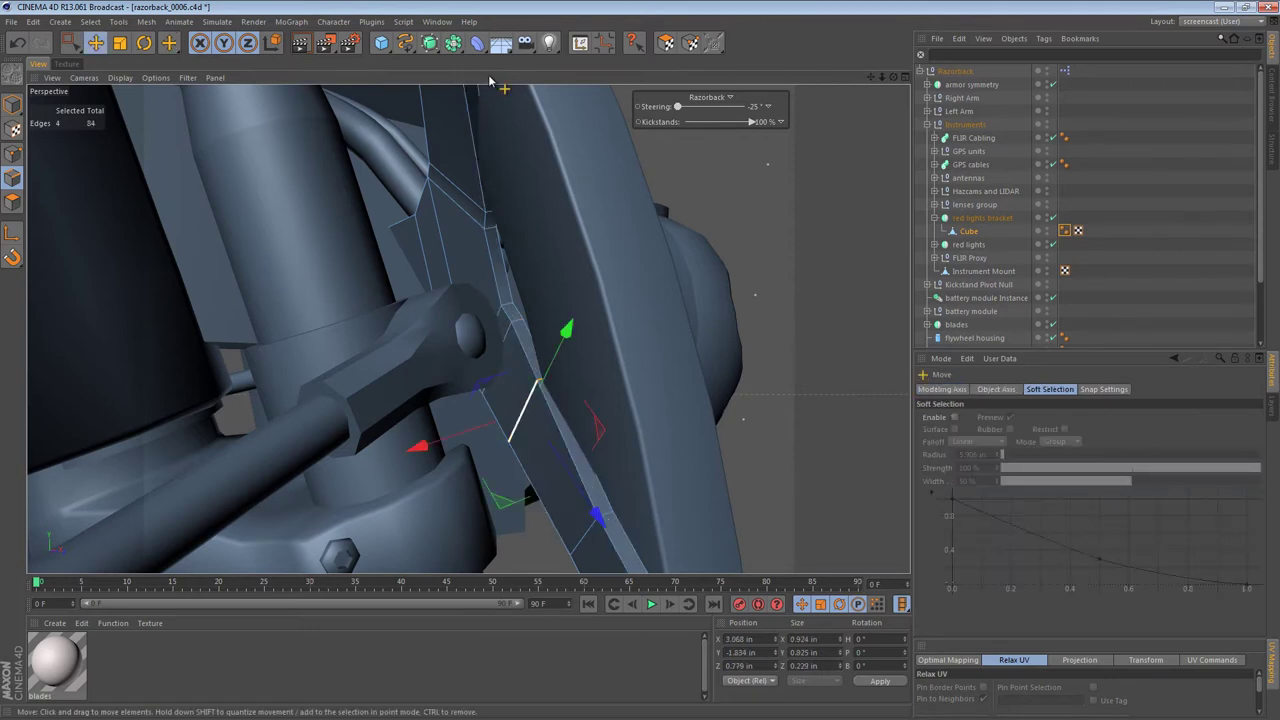
left_click_drag(488, 74, 491, 82, "alt")
left_click_drag(418, 447, 404, 453)
left_click_drag(491, 82, 491, 82)
Step: Add a Knife loop cut across the upper arm's segment beside the hub and move it to about Z 0.544 in
key("k")
left_click(488, 74)
key("e")
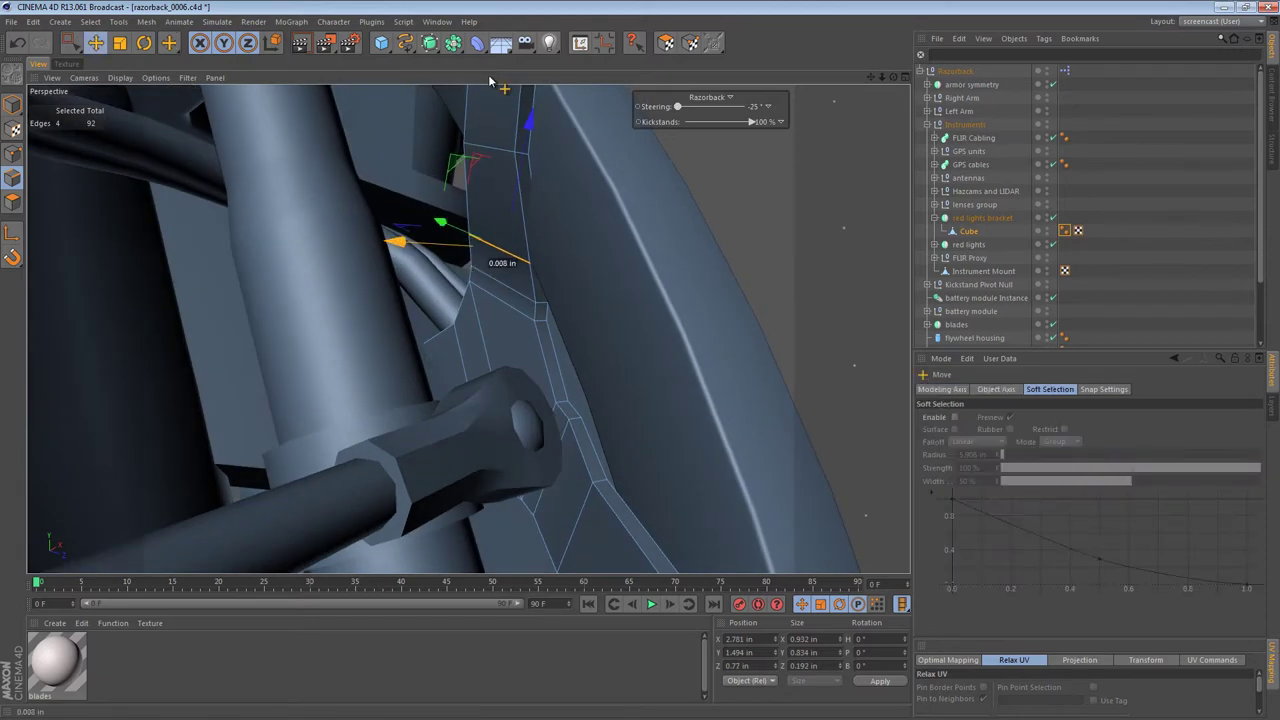
left_click_drag(491, 82, 489, 76, "alt")
Step: Slide the edge loop at the upper arm's base by -0.6 and move it to about Z 0.839 in
key("u")
key("l")
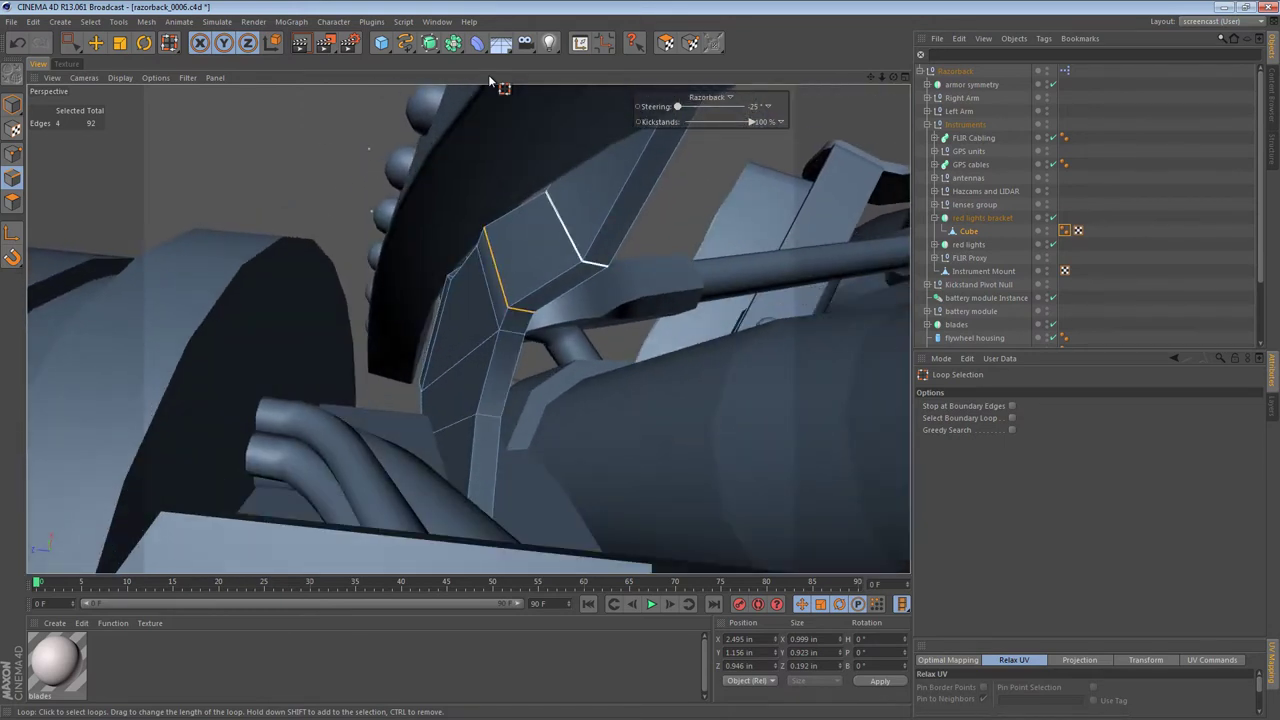
mouse_move(169, 43)
left_mouse_down()
mouse_move(228, 109)
mouse_move(228, 133)
left_mouse_up()
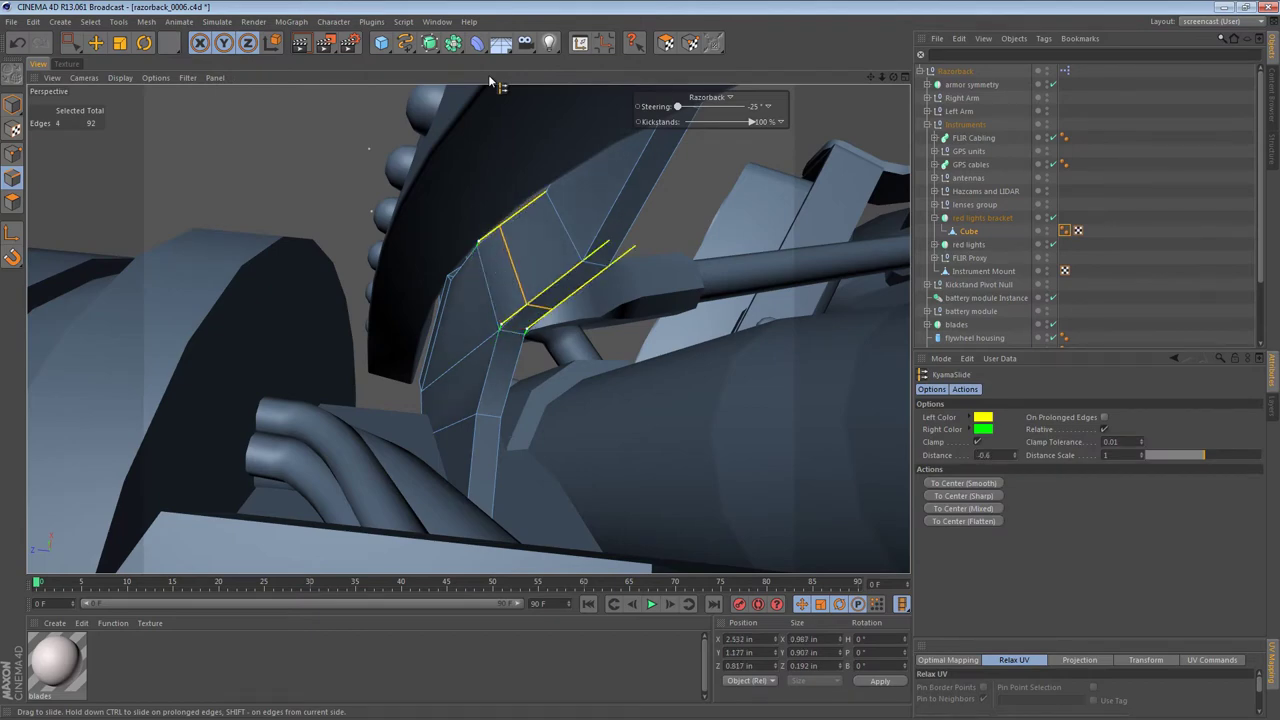
left_click_drag(489, 78, 489, 78, "alt")
key("e")
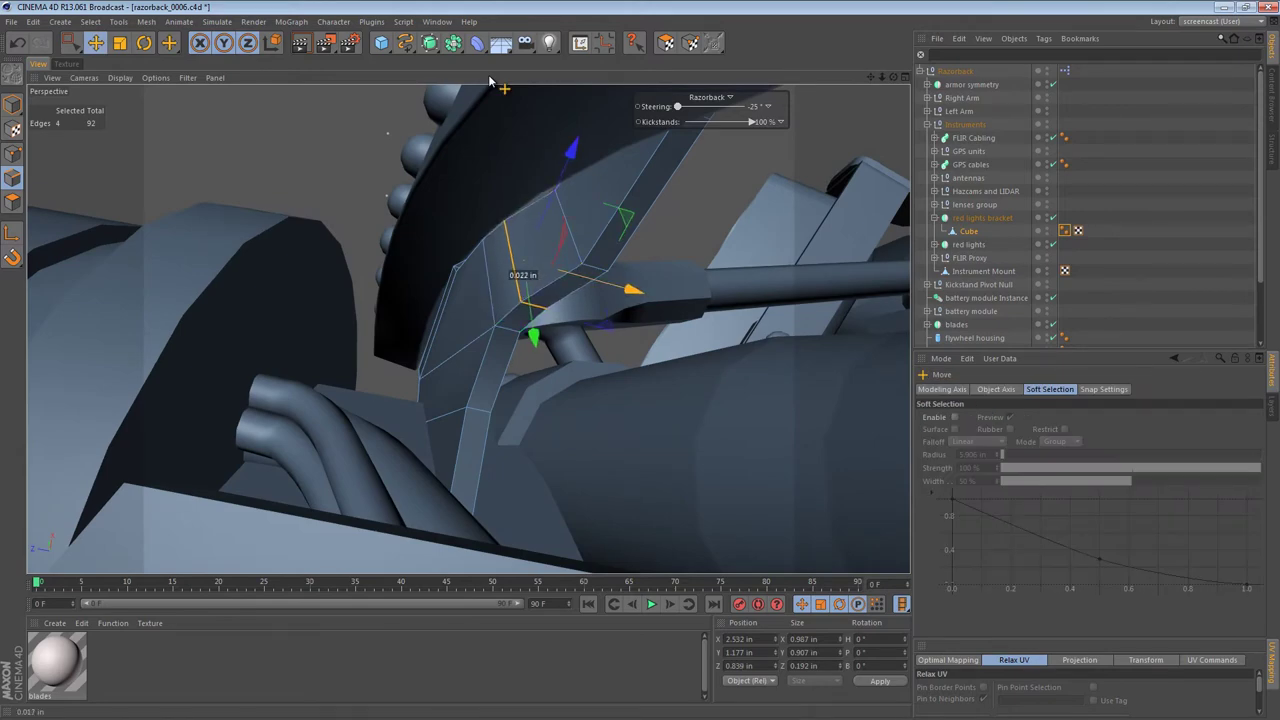
Step: Select the newly cut edge loop on the upper arm and bevel it with an inner offset of about 0.11 in
key("u")
key("l")
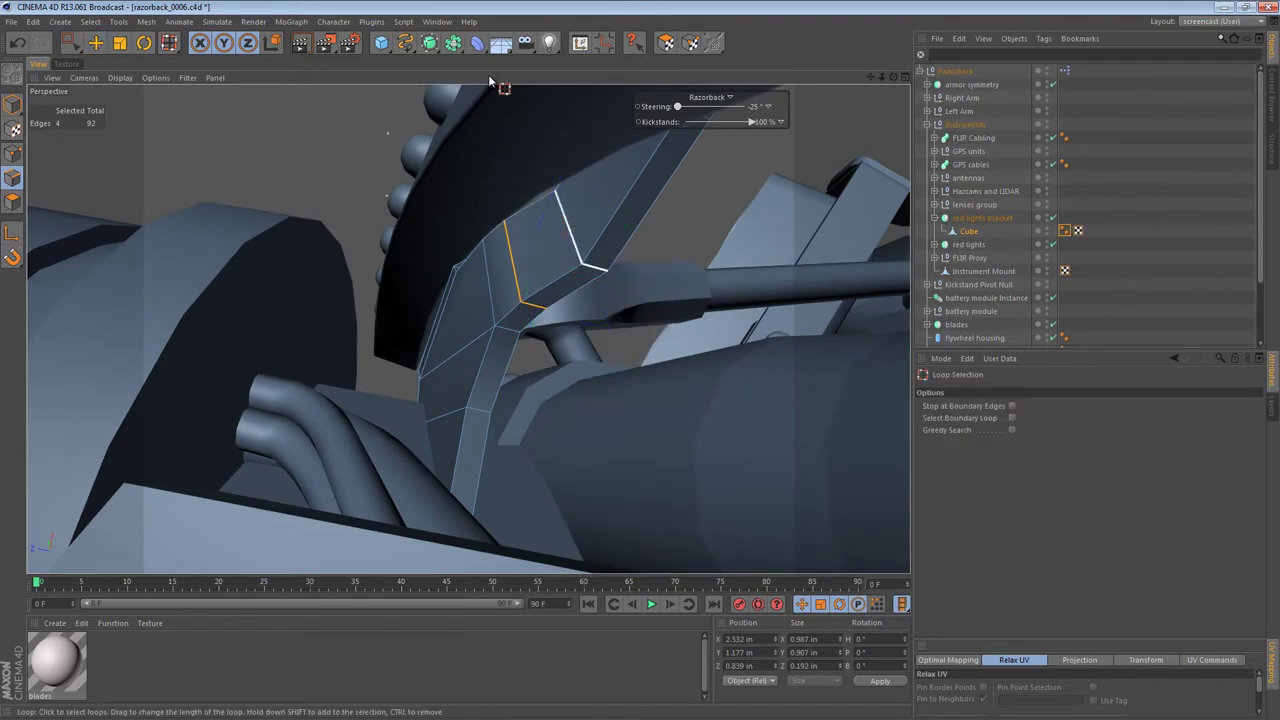
left_click(569, 228)
mouse_move(609, 221)
left_mouse_down("alt")
mouse_move(540, 200)
mouse_move(560, 230)
mouse_move(610, 170)
mouse_move(700, 200)
mouse_move(635, 225)
left_mouse_up("alt")
left_click_drag(489, 78, 489, 78, "alt")
key("m")
key("s")
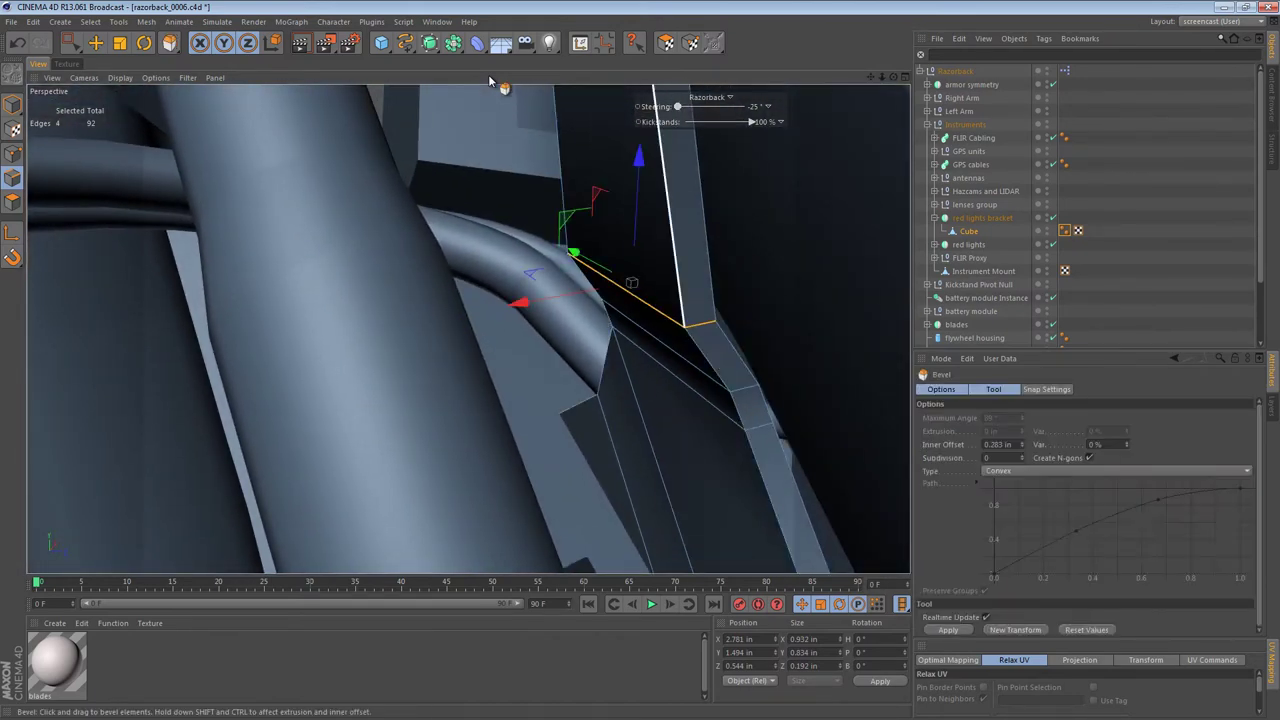
left_click_drag(668, 225, 694, 225)
Step: Select the edge loop at the lower arm's base and move it to about Z 0.926 in
left_click_drag(469, 326, 745, 460, "alt")
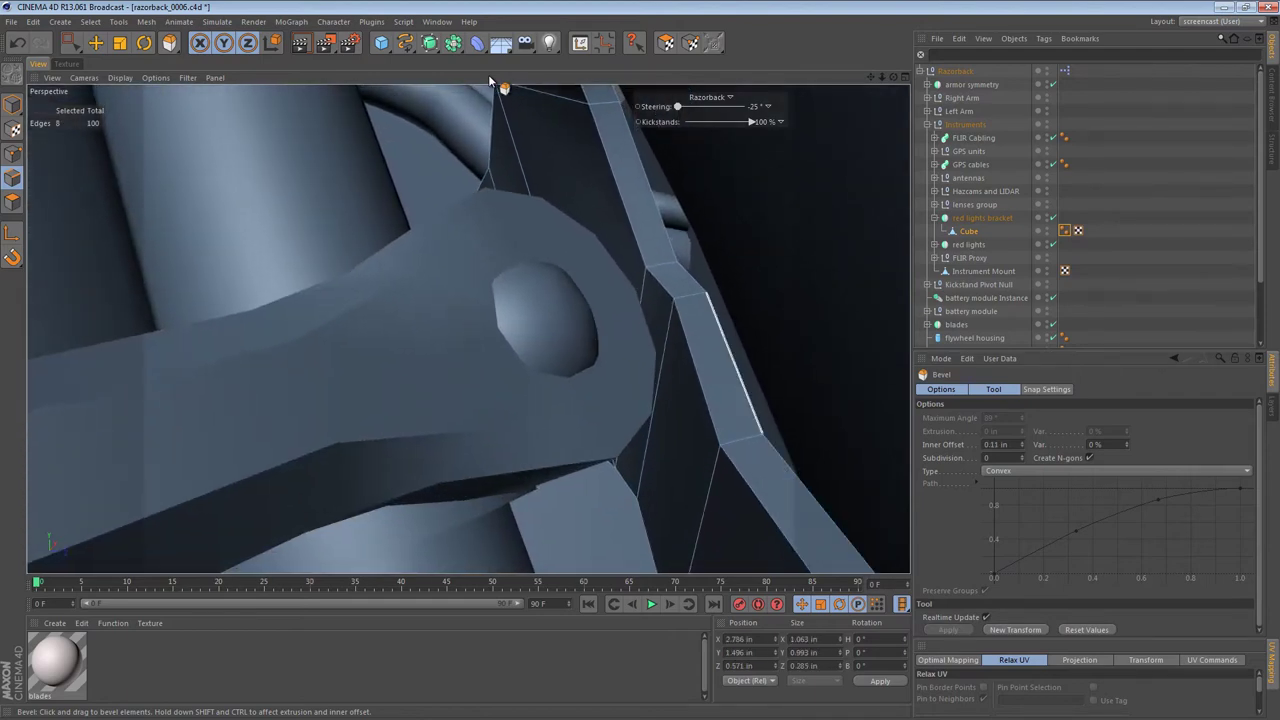
left_click_drag(710, 377, 755, 395, "alt")
left_click_drag(488, 74, 488, 74, "alt")
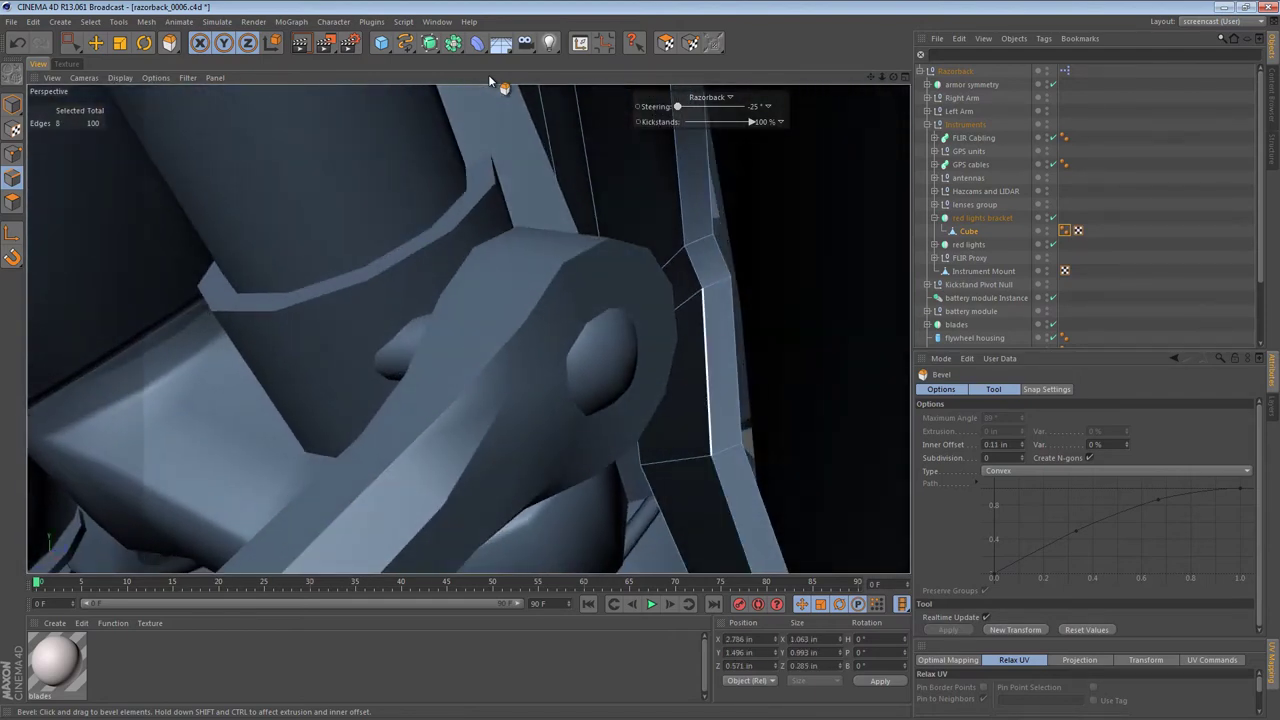
key("u")
key("l")
key("e")
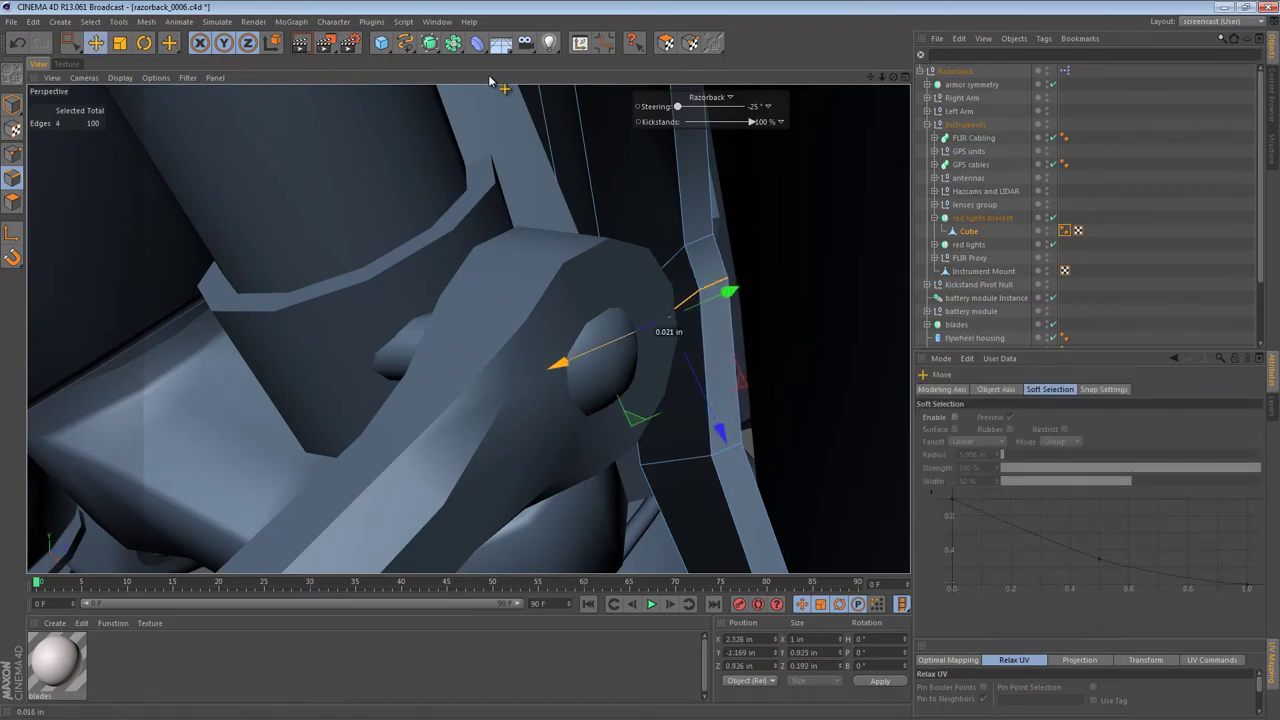
left_click_drag(490, 80, 490, 80, "alt")
Step: Select the newly cut edge loop on the lower arm and bevel it with an inner offset of about 0.122 in
key("u")
key("l")
left_click(655, 358)
key("m")
key("s")
right_click_drag(490, 80, 490, 80, "alt")
left_click_drag(490, 80, 489, 78, "alt")
middle_click_drag(489, 78, 489, 78, "alt")
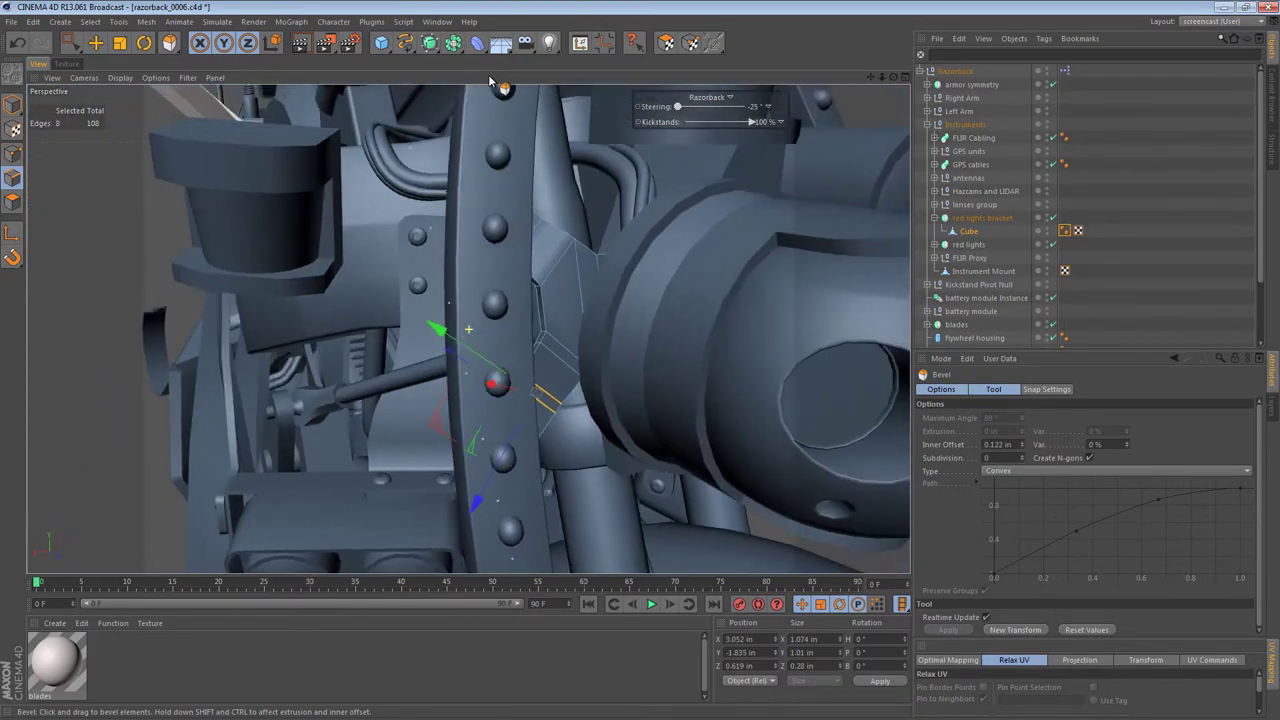
Step: Display the model as wireframe and move the narrow polygon loop at the upper arm's base inward toward the hub
right_click_drag(489, 78, 489, 78, "alt")
left_click_drag(489, 78, 489, 78, "alt")
key("n")
key("g")
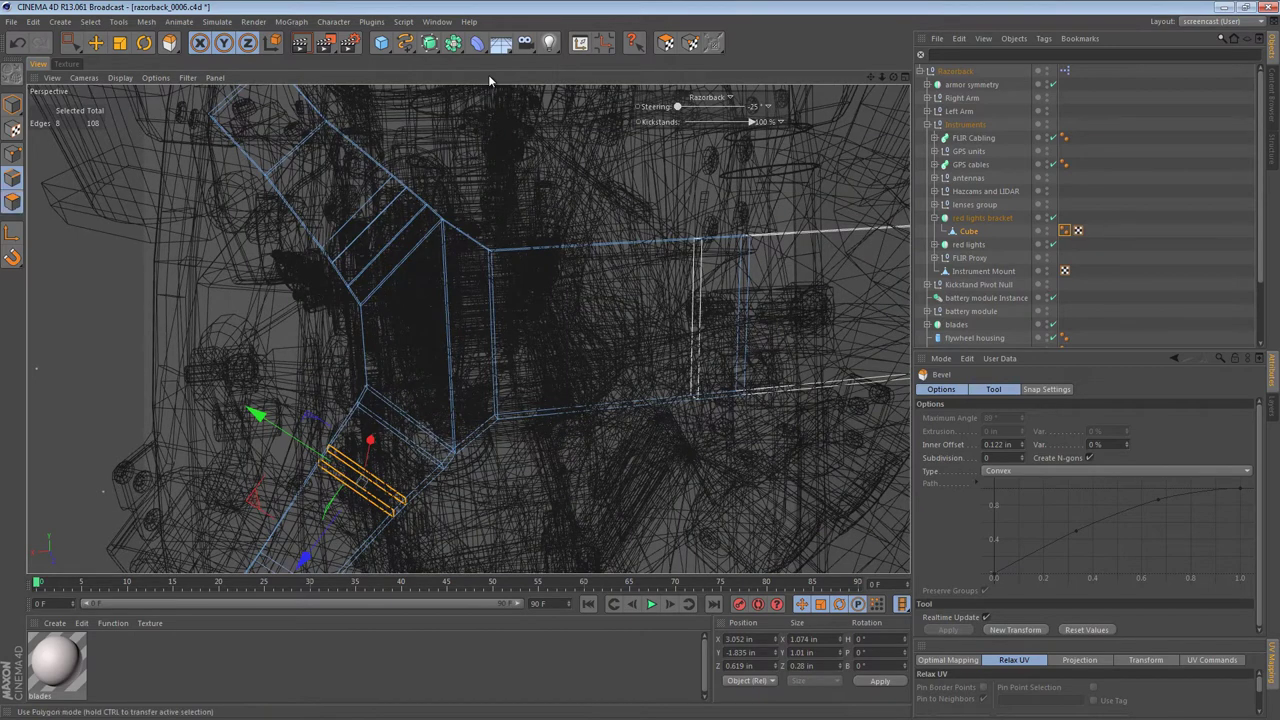
left_click(12, 201)
key("u")
key("l")
left_click(396, 254)
key("e")
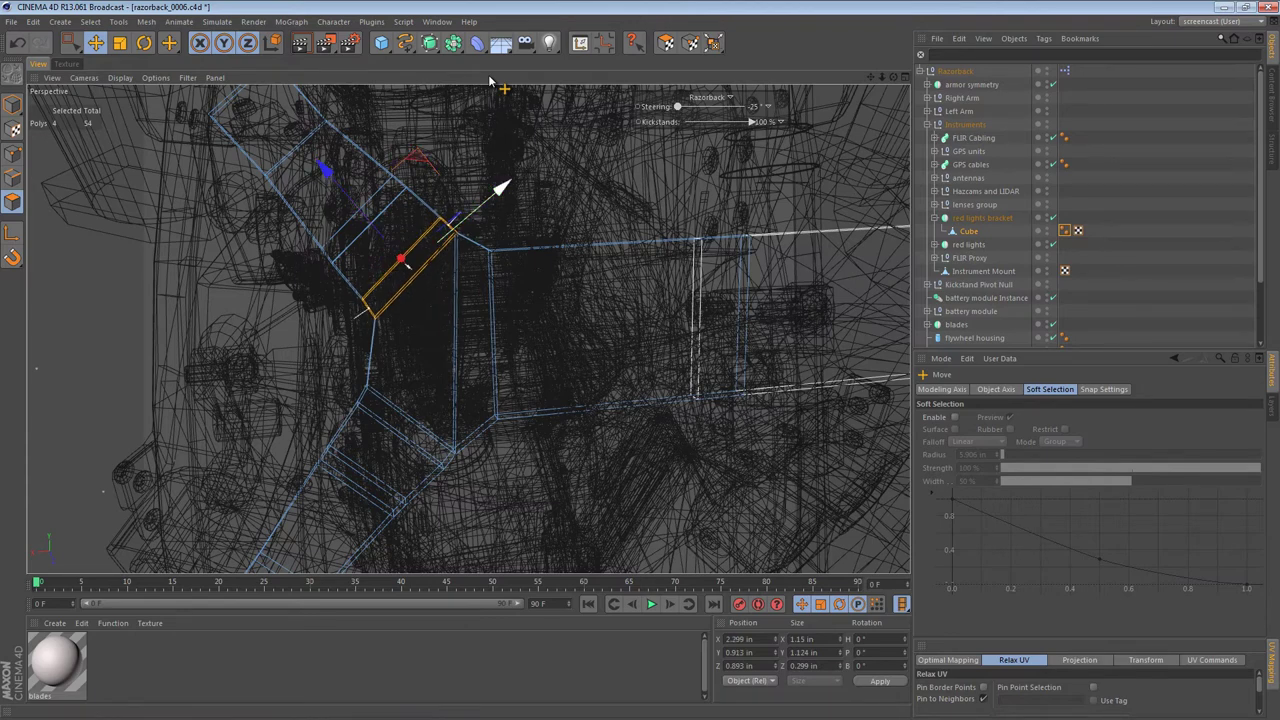
Step: Select the four corner edges at the tips of both bracket arms and bevel them with an inner offset of about 0.236 in
key("Return")
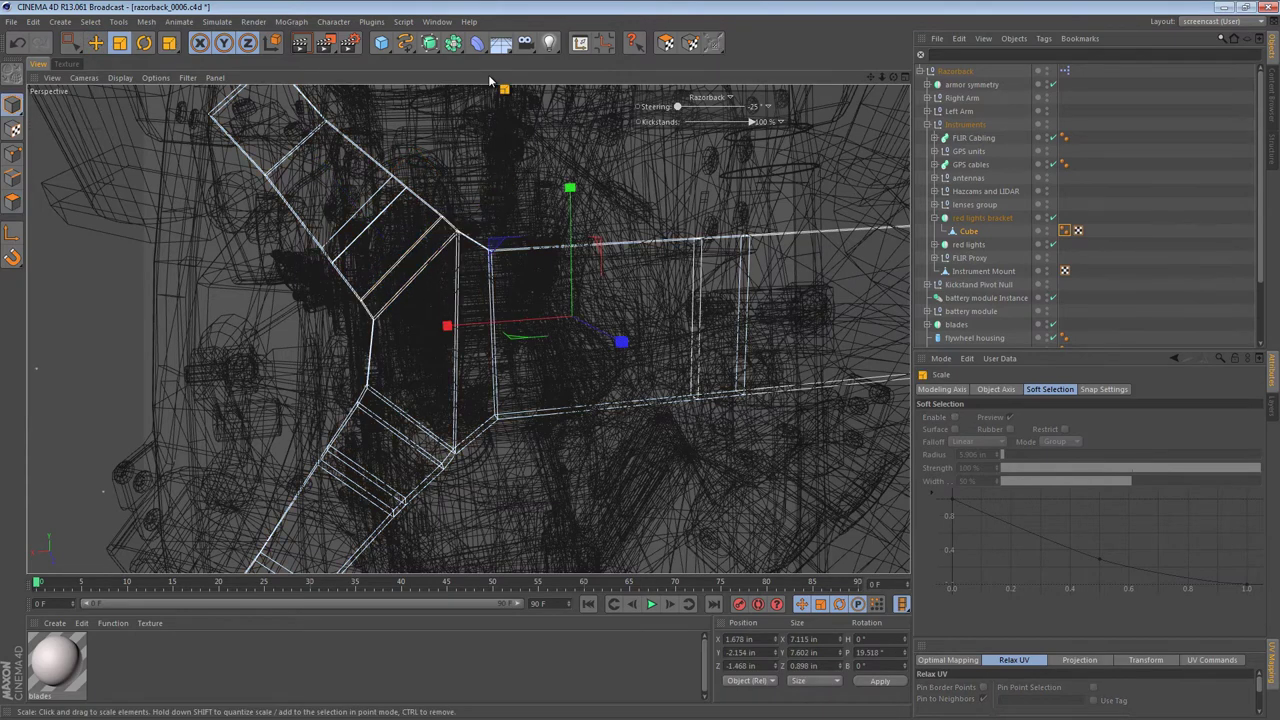
left_click_drag(489, 77, 490, 80, "alt")
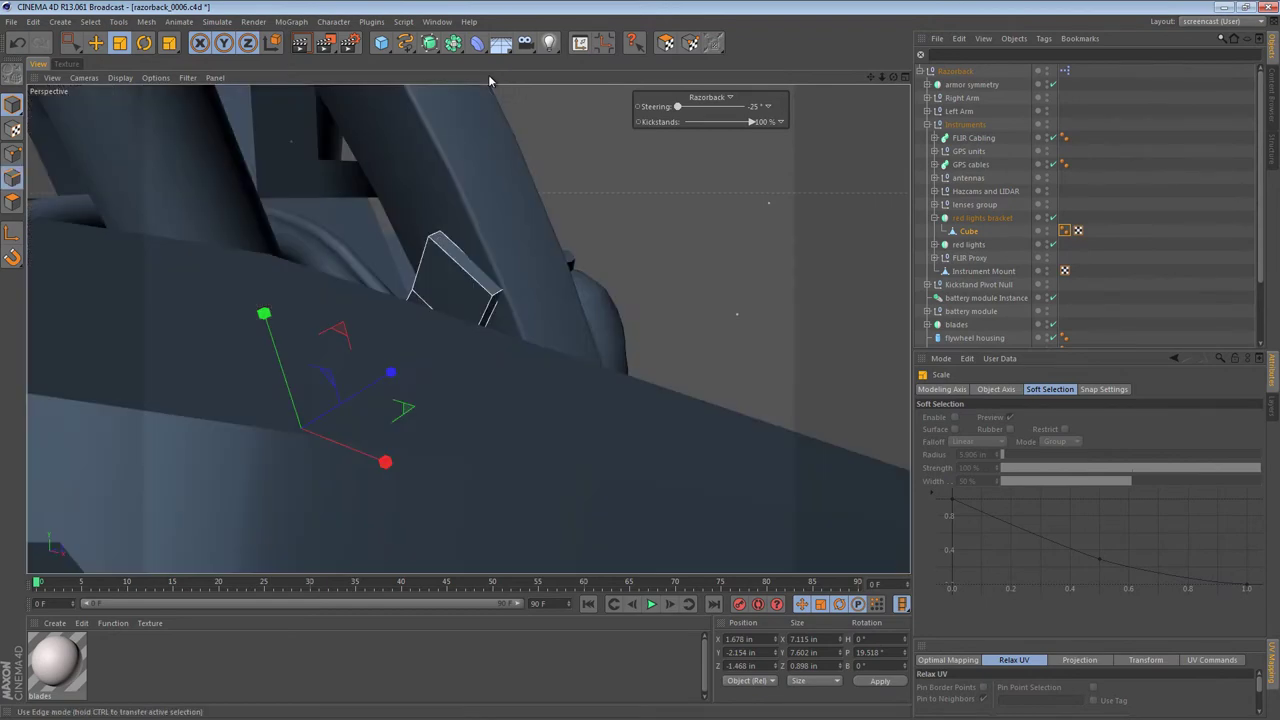
key("e")
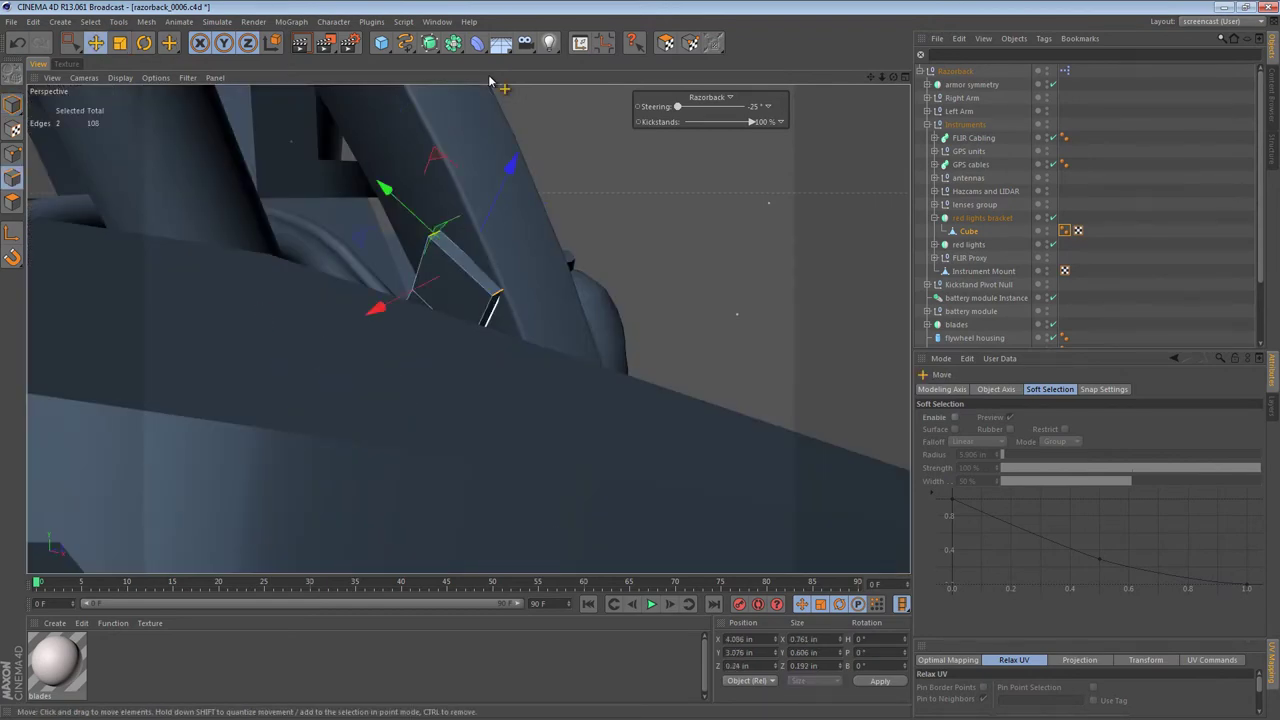
left_click_drag(490, 80, 490, 80, "alt")
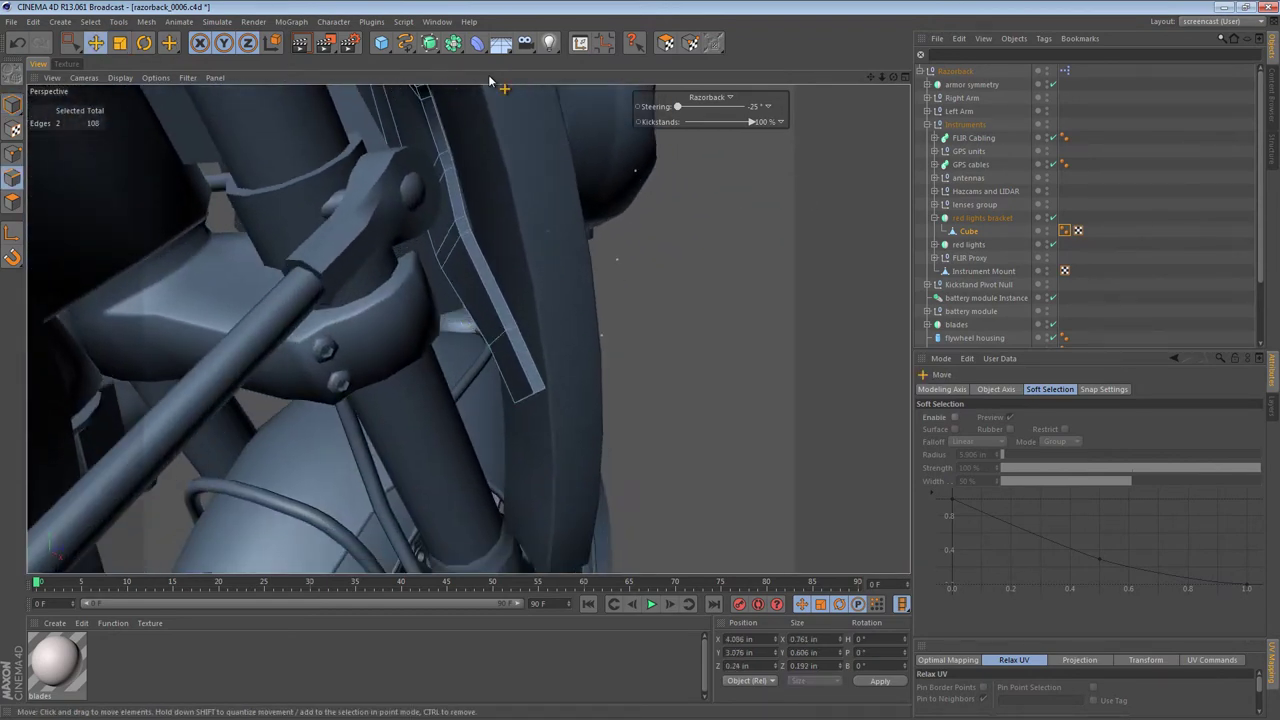
left_click(489, 80, "shift")
left_click_drag(489, 80, 489, 80, "alt")
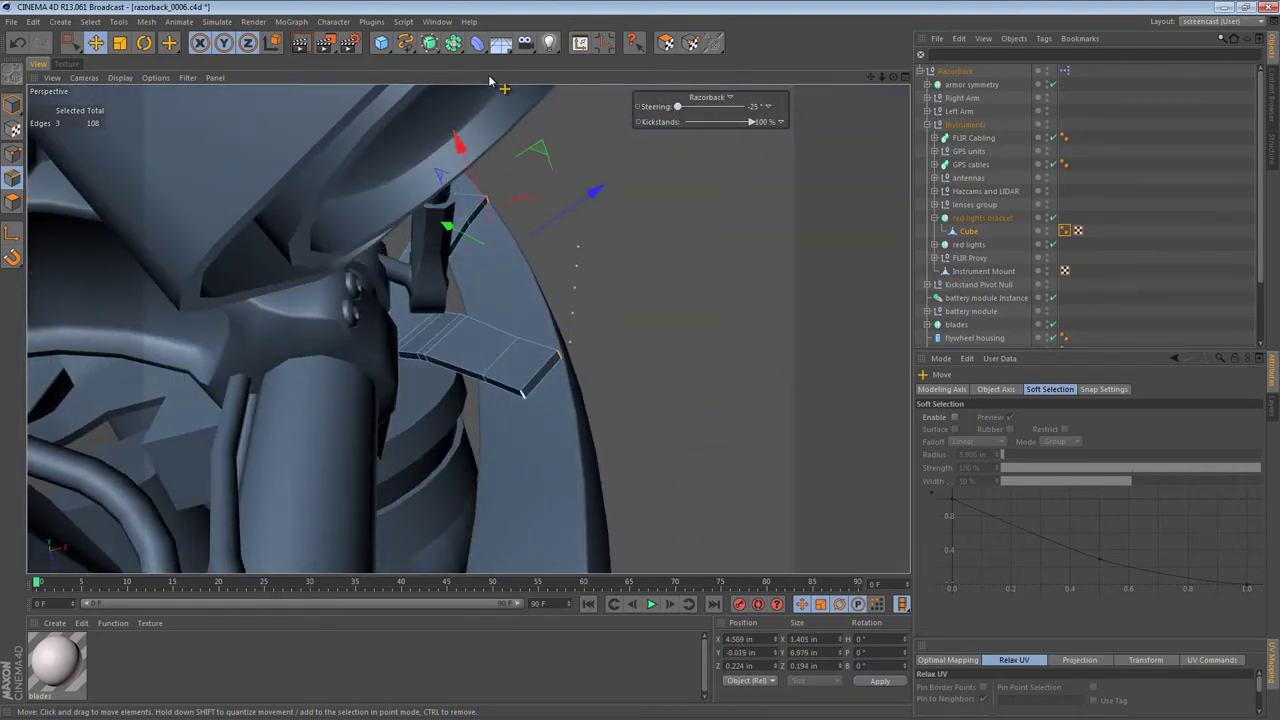
left_click(523, 394, "shift")
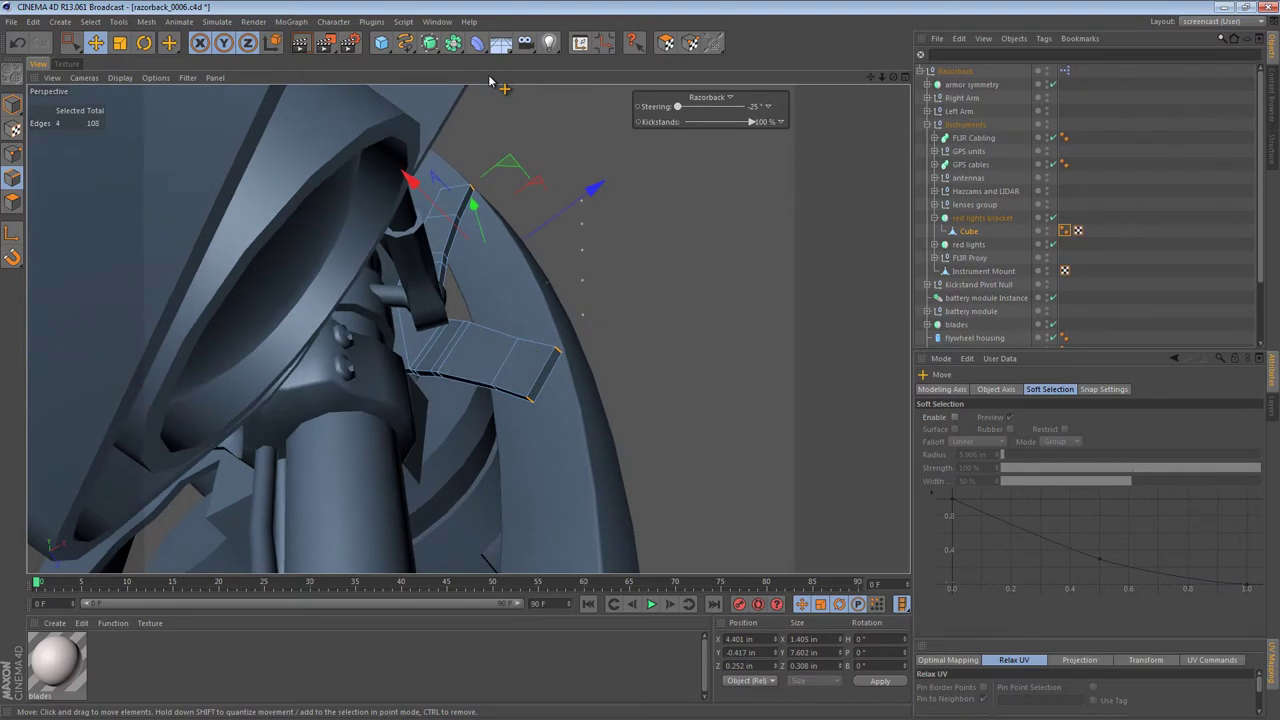
key("m")
key("s")
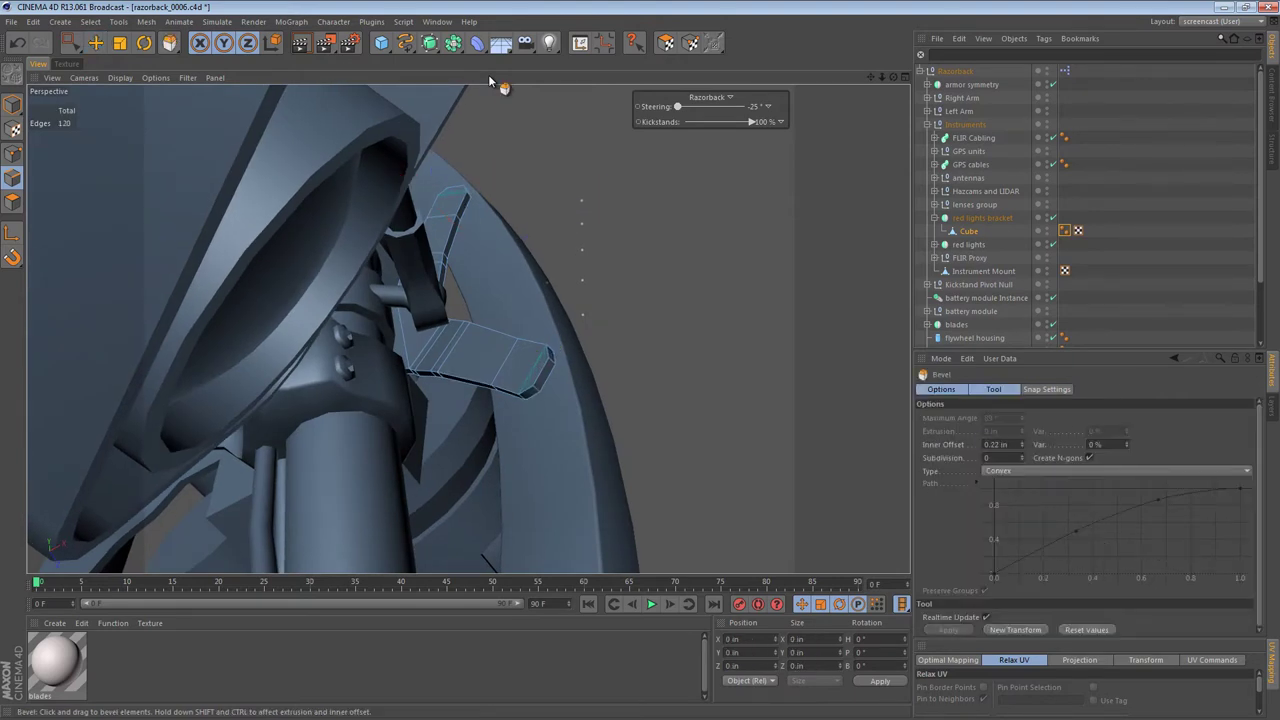
left_click_drag(489, 80, 489, 80)
left_click(13, 104)
key("ctrl+shift+a")
right_click_drag(489, 80, 489, 80, "alt")
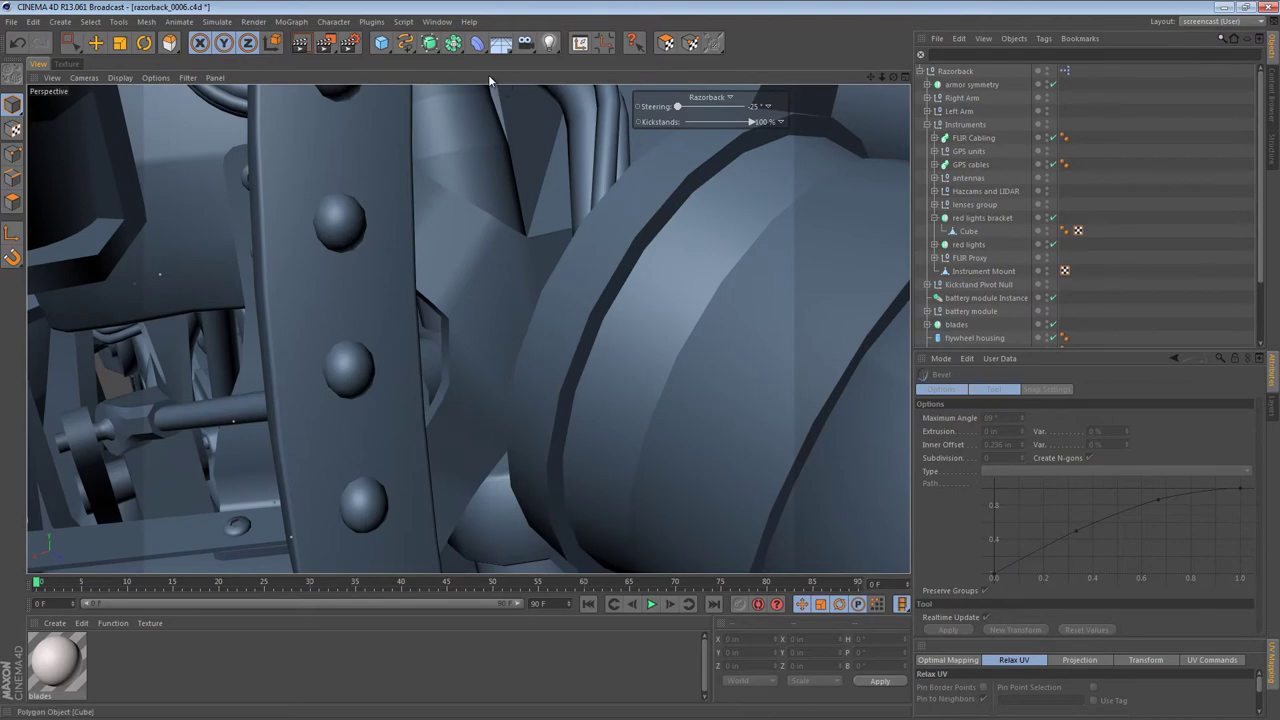
Step: Display the model as wireframe and try to move the six points at the hub's lower corner inward toward the arms
key("ctrl+z")
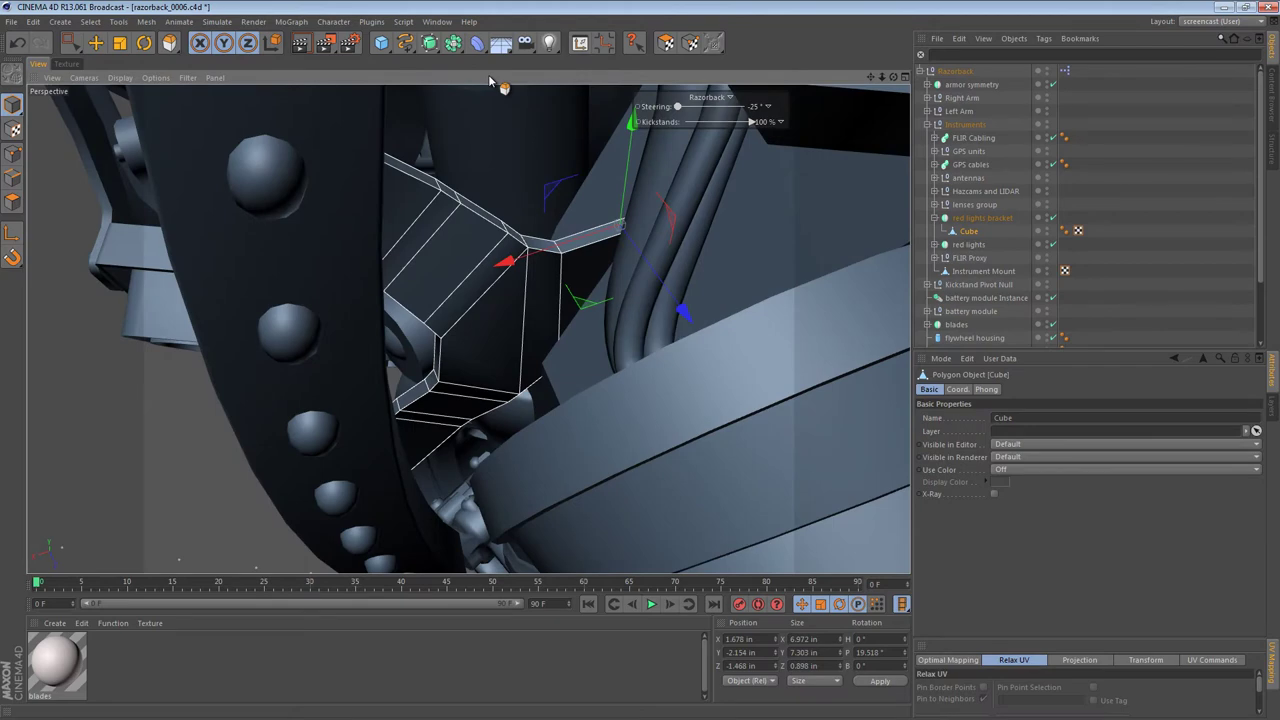
key("Return")
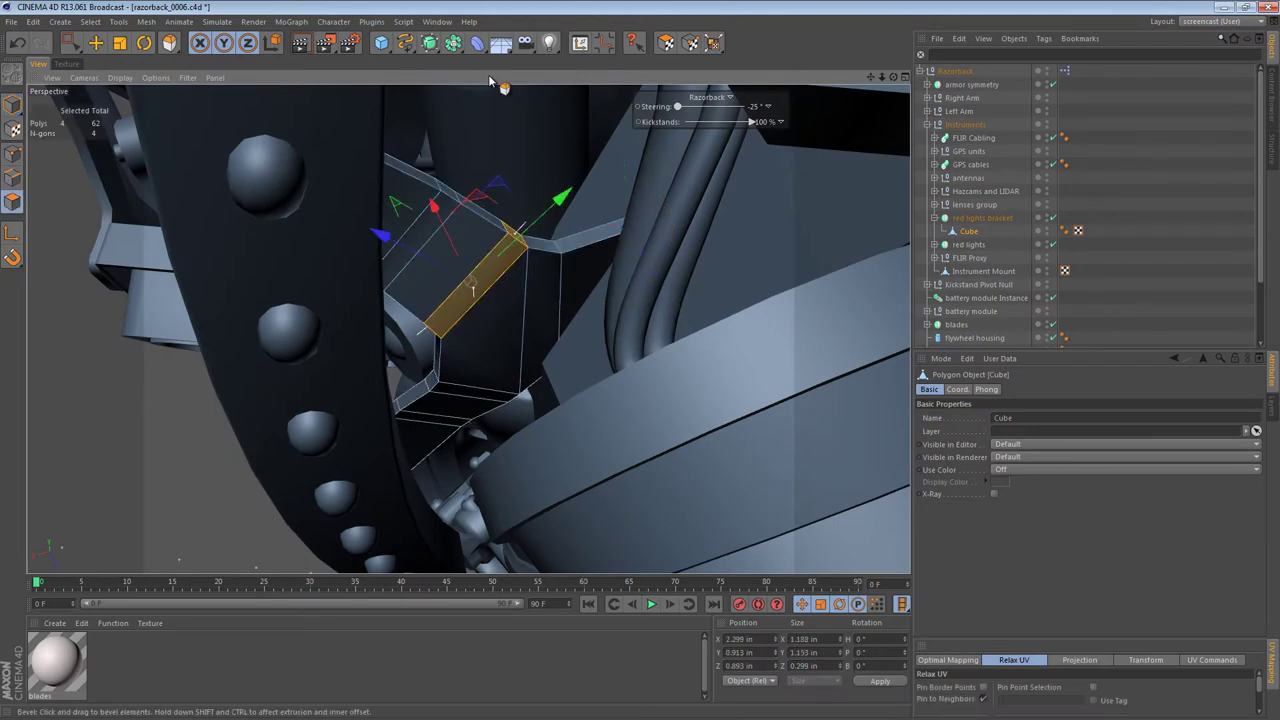
key("n")
key("g")
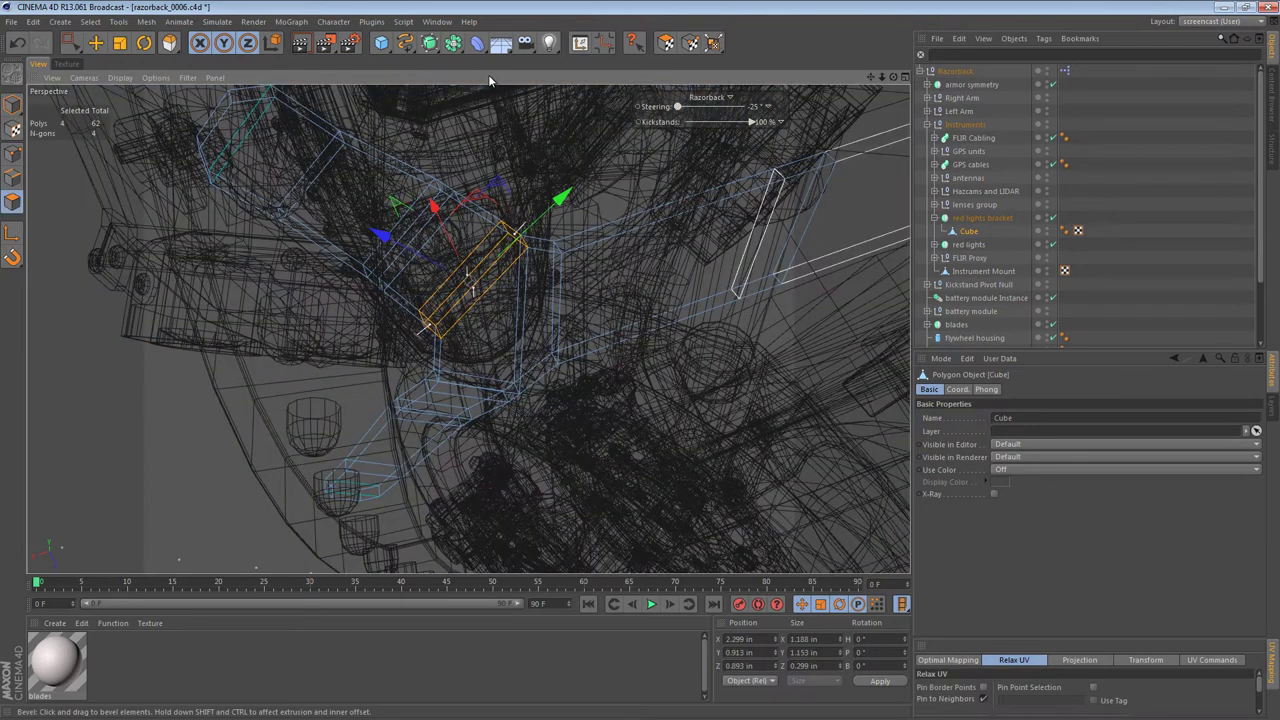
key("Return")
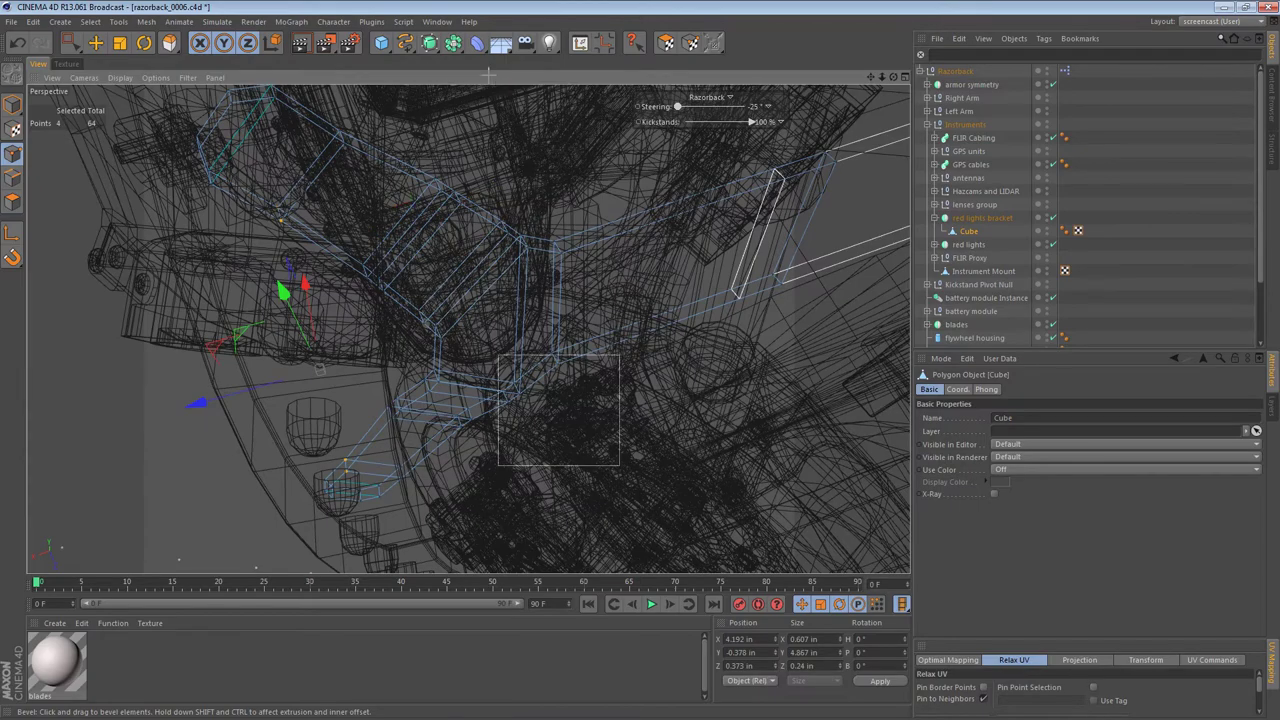
left_click_drag(620, 465, 620, 450)
left_click_drag(620, 450, 500, 370, "alt")
key("e")
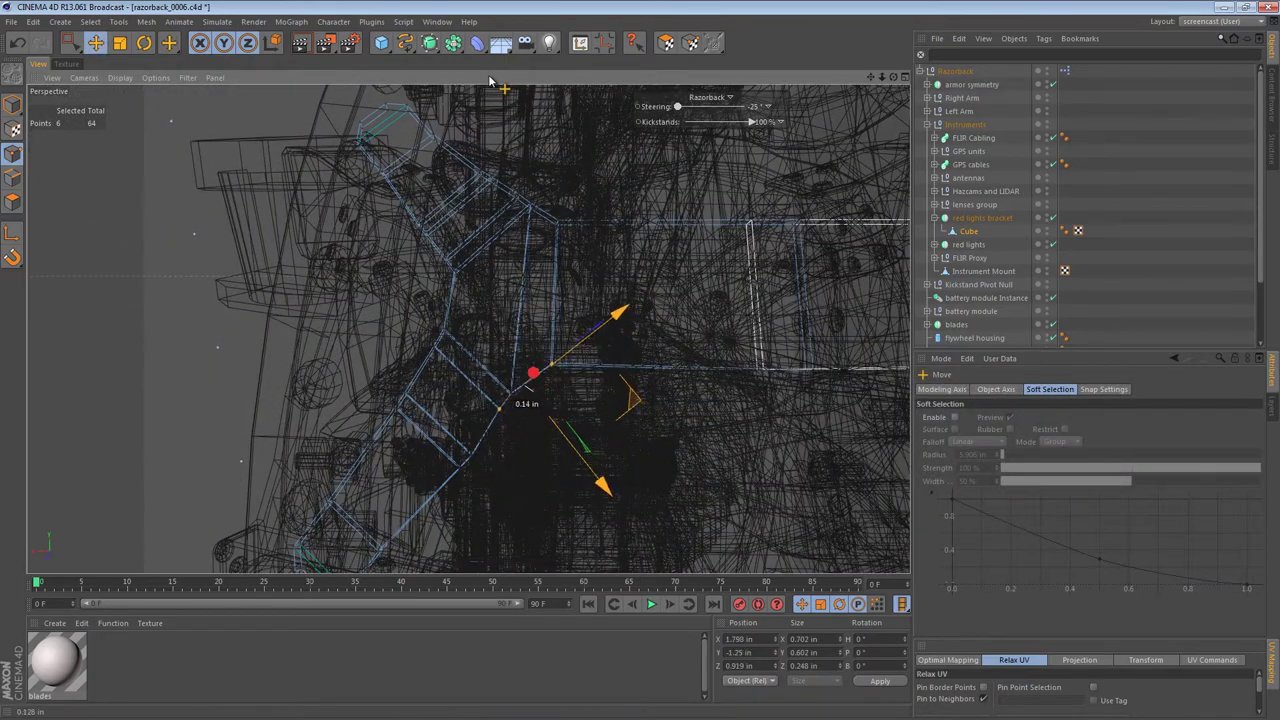
left_click_drag(622, 389, 615, 389)
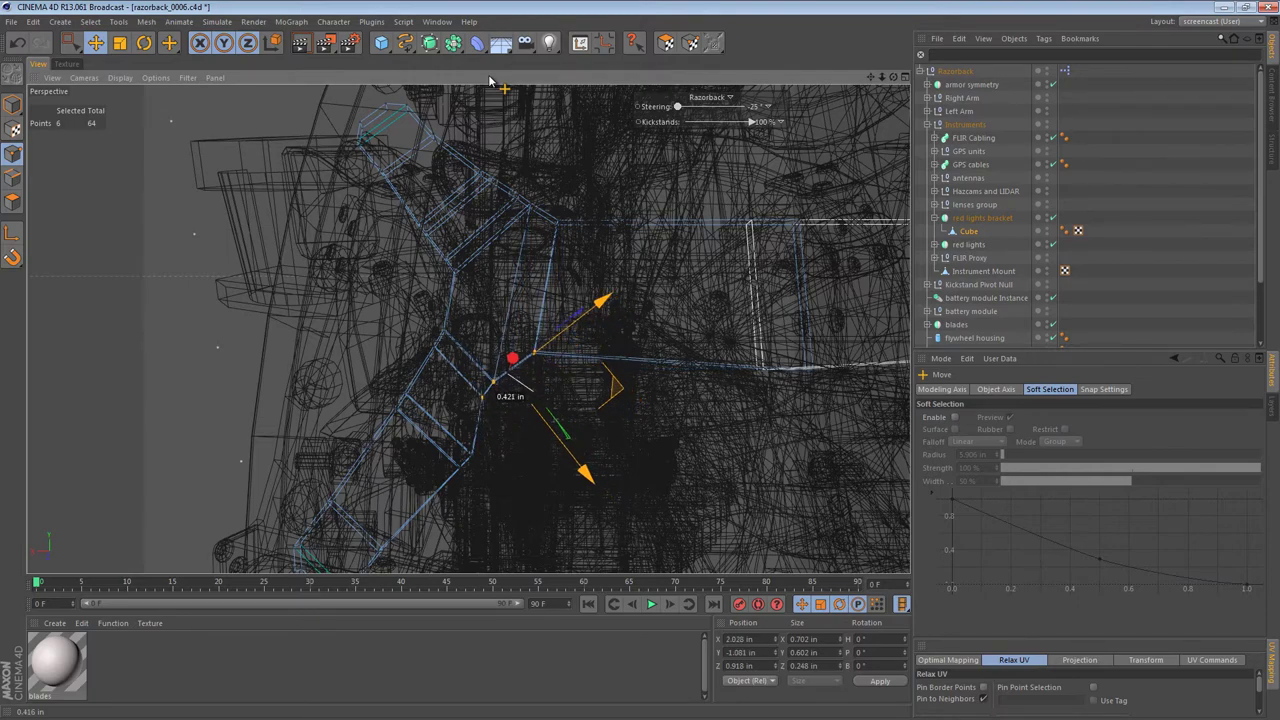
left_click_drag(512, 358, 543, 379)
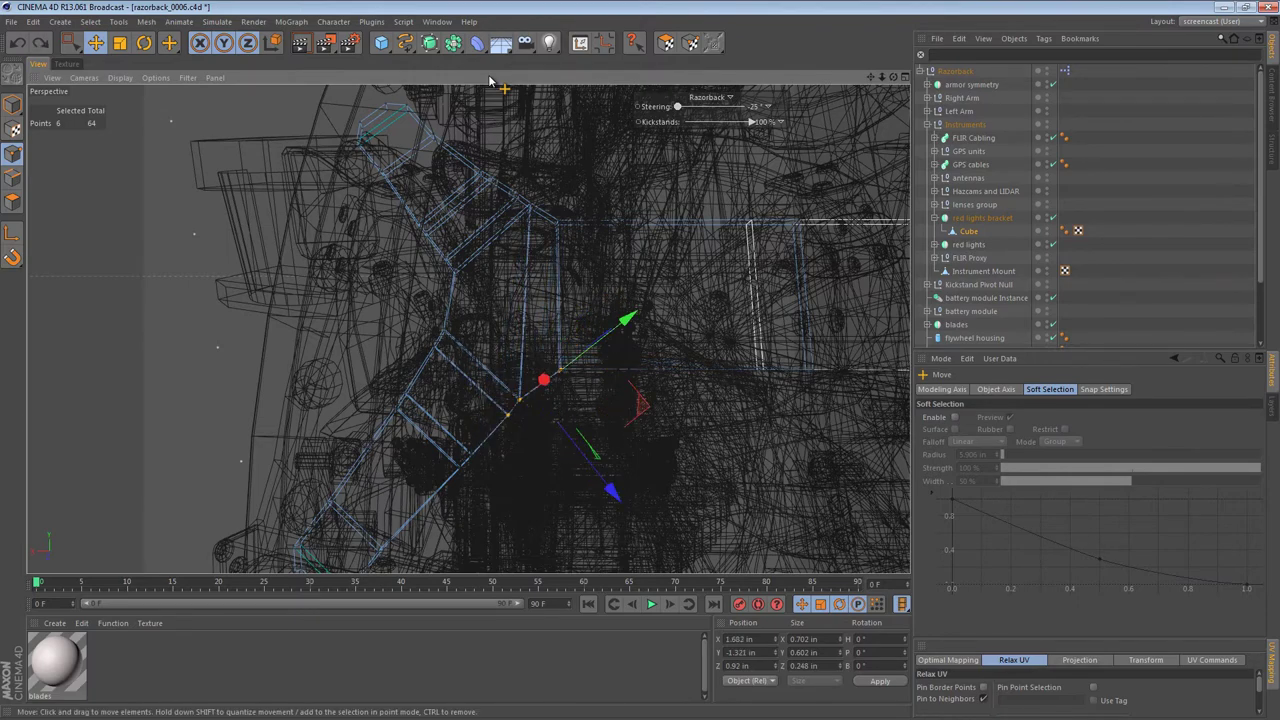
Step: Shorten the bracket's horizontal plate by moving the four points at its far end about 1 in toward the arms, and restore the shaded display
left_click_drag(490, 82, 490, 82, "alt")
left_click_drag(804, 438, 728, 195)
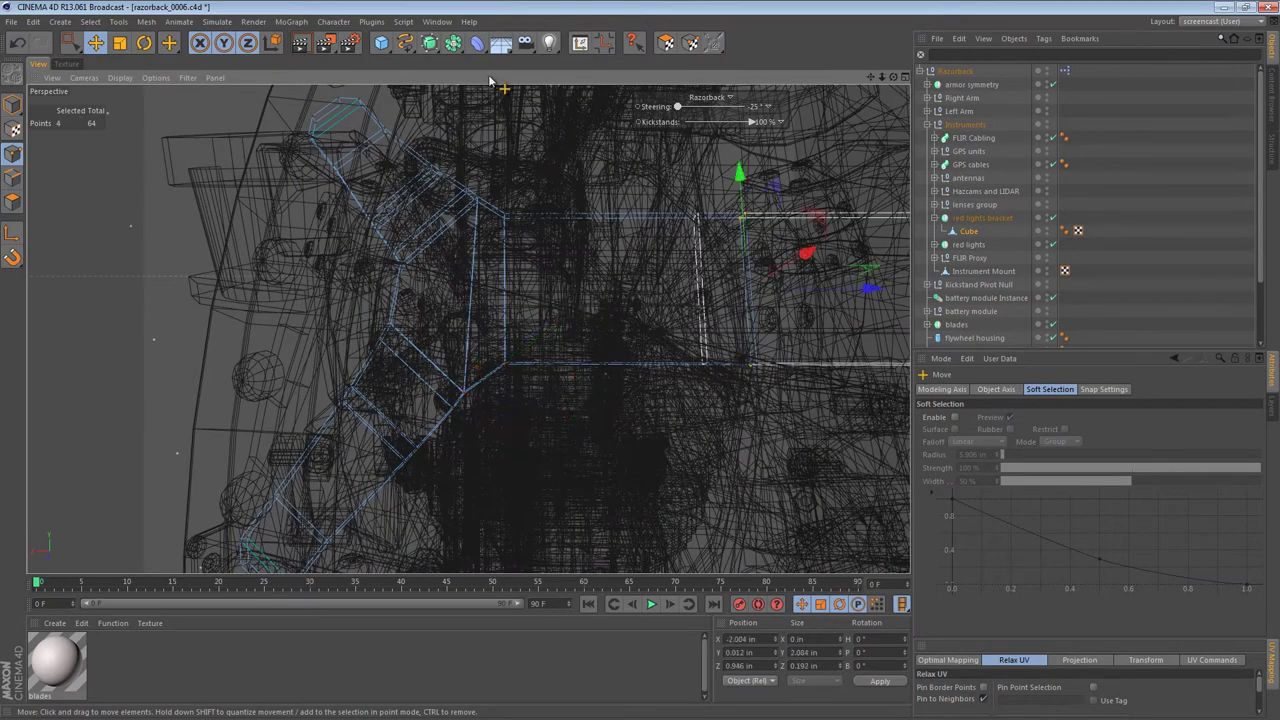
left_click_drag(870, 288, 709, 288)
left_click_drag(490, 82, 490, 82, "alt")
key("n")
key("a")
right_click_drag(490, 82, 490, 82, "alt")
left_click_drag(490, 82, 490, 80, "alt")
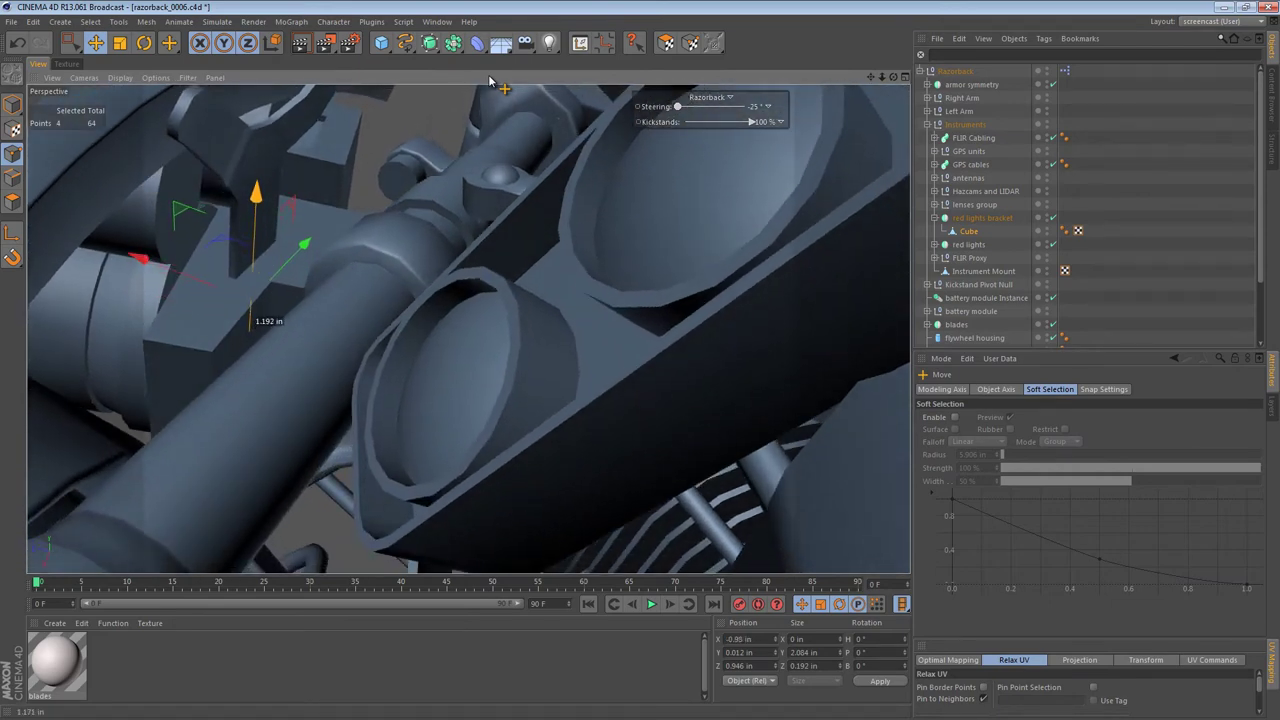
left_click_drag(490, 80, 490, 80, "alt")
left_click(12, 104)
key("ctrl+shift+a")
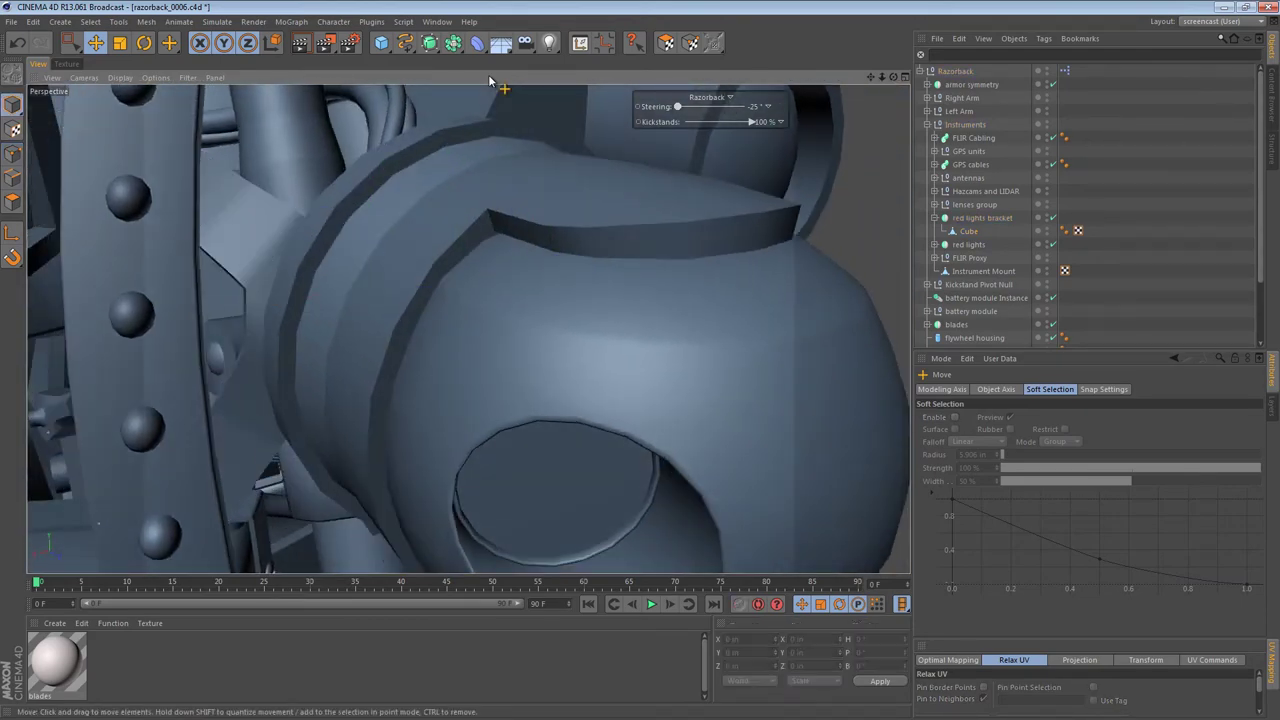
Step: Move the bracket's edge at the corner between the hub and the upper arm to about X 2.80 in, Y 0.297 in
left_click(982, 218)
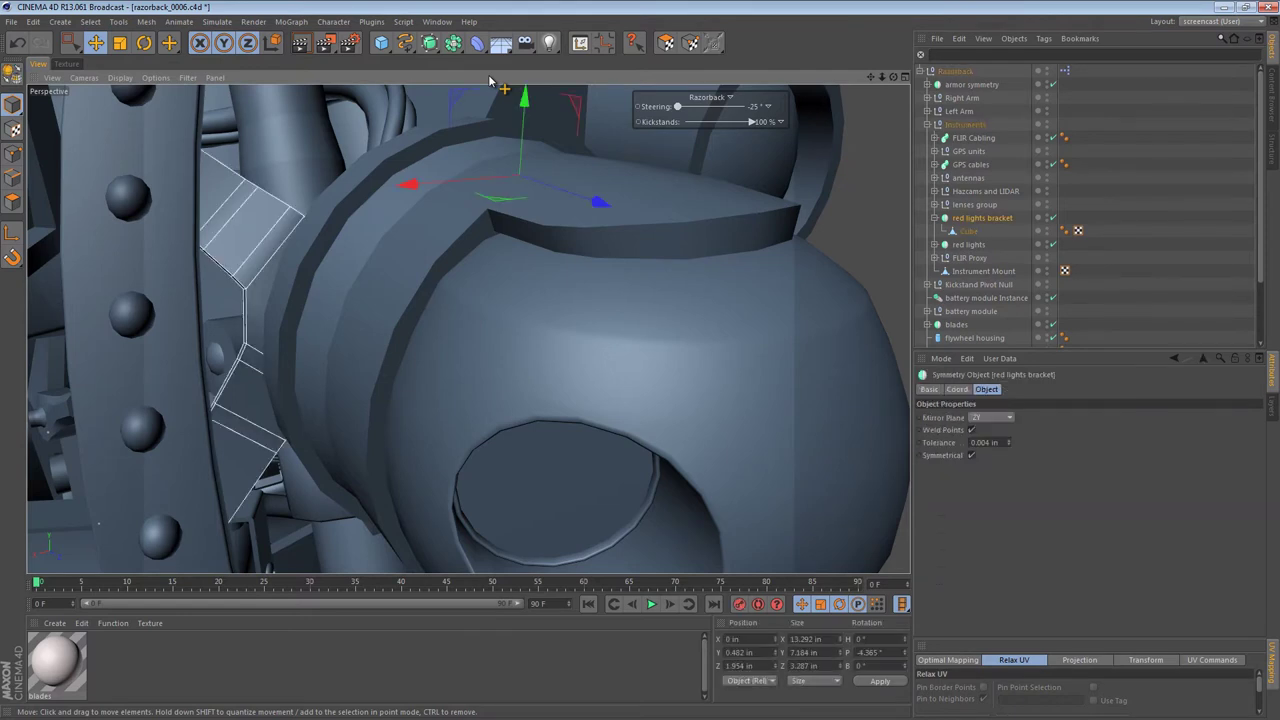
left_click(12, 178)
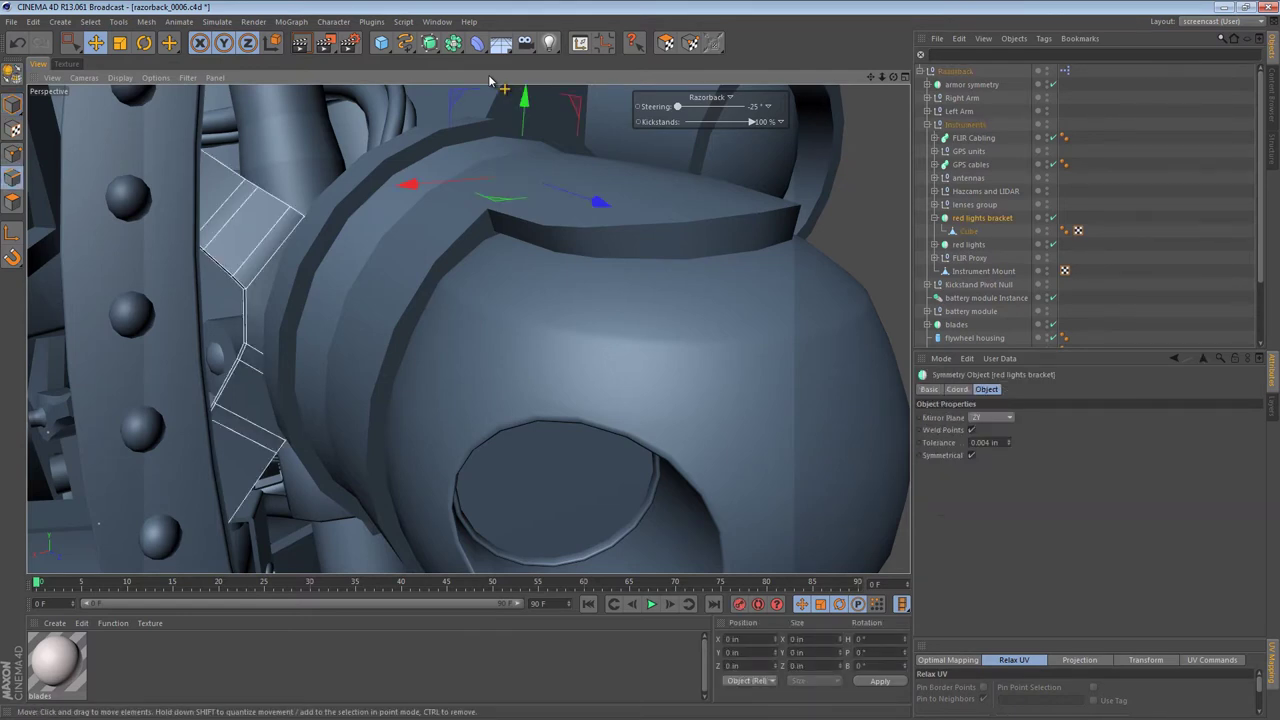
scroll(256, 283, "up", 5)
left_click(969, 231)
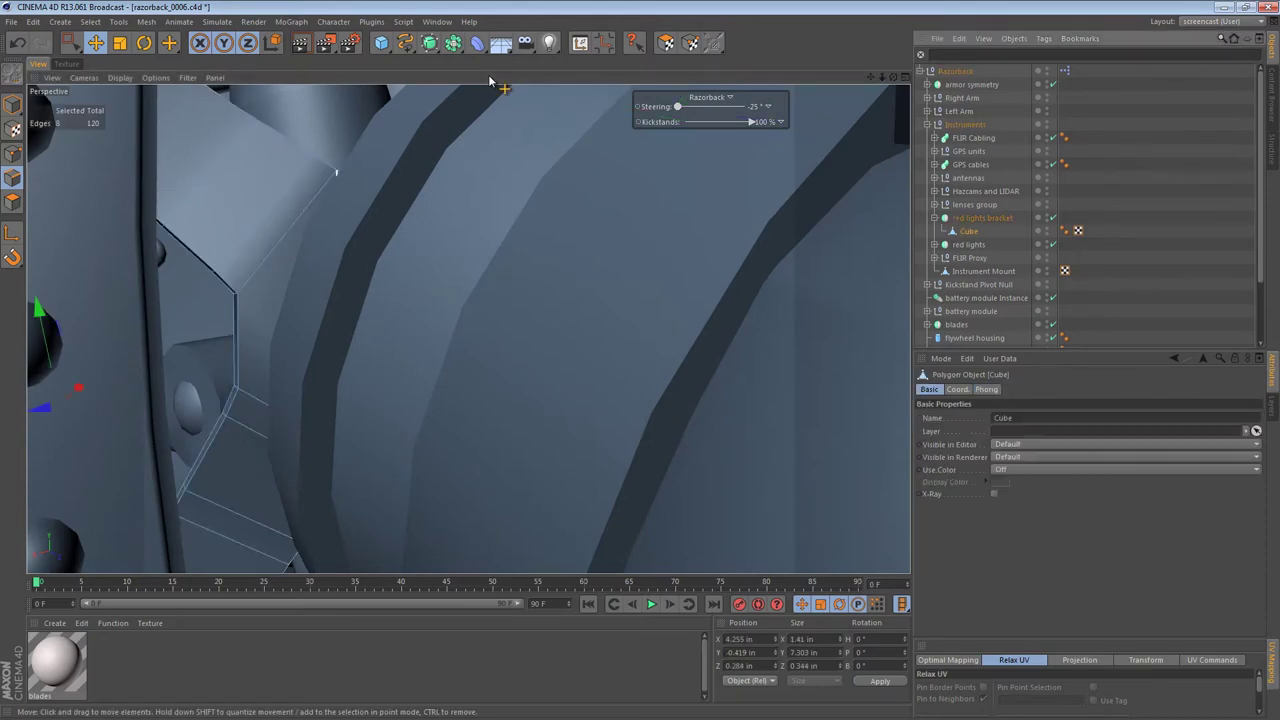
left_click_drag(265, 269, 400, 275, "alt")
left_click(220, 299)
left_click_drag(258, 274, 165, 262, "alt")
left_click_drag(233, 213, 275, 214, "alt")
middle_click_drag(233, 213, 375, 214, "alt")
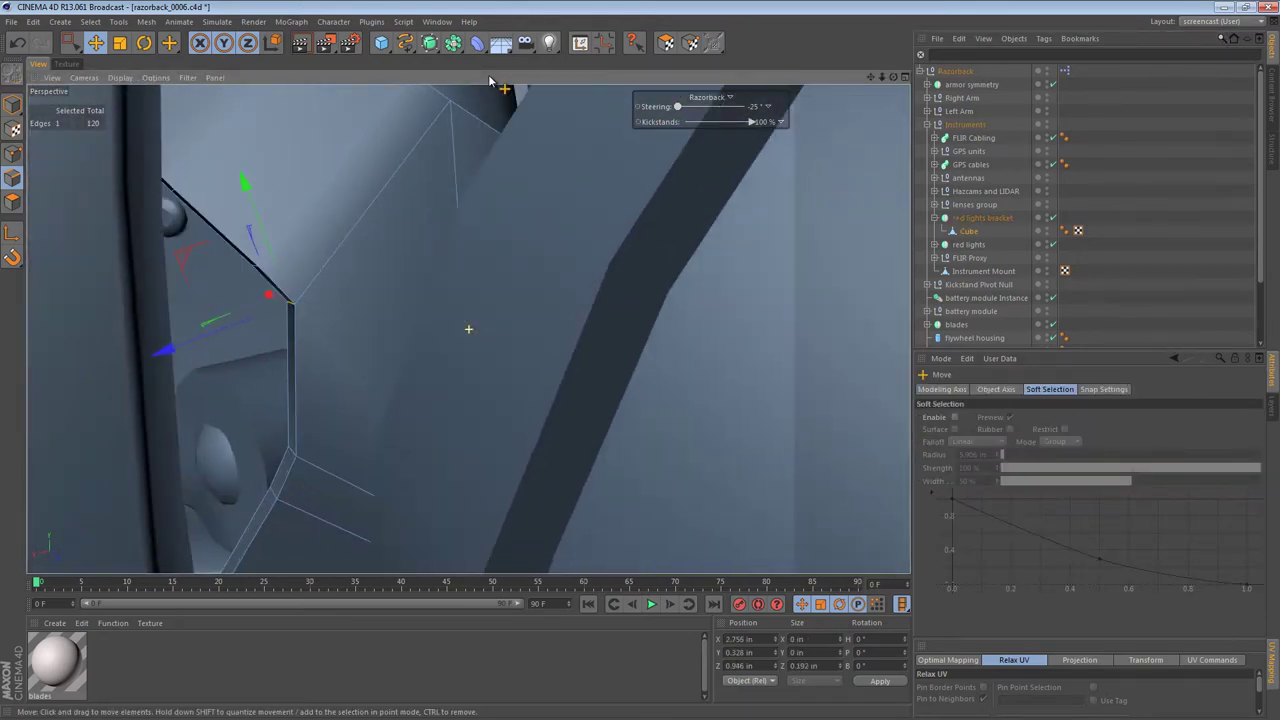
left_click_drag(183, 258, 179, 271)
right_click_drag(359, 265, 250, 265, "alt")
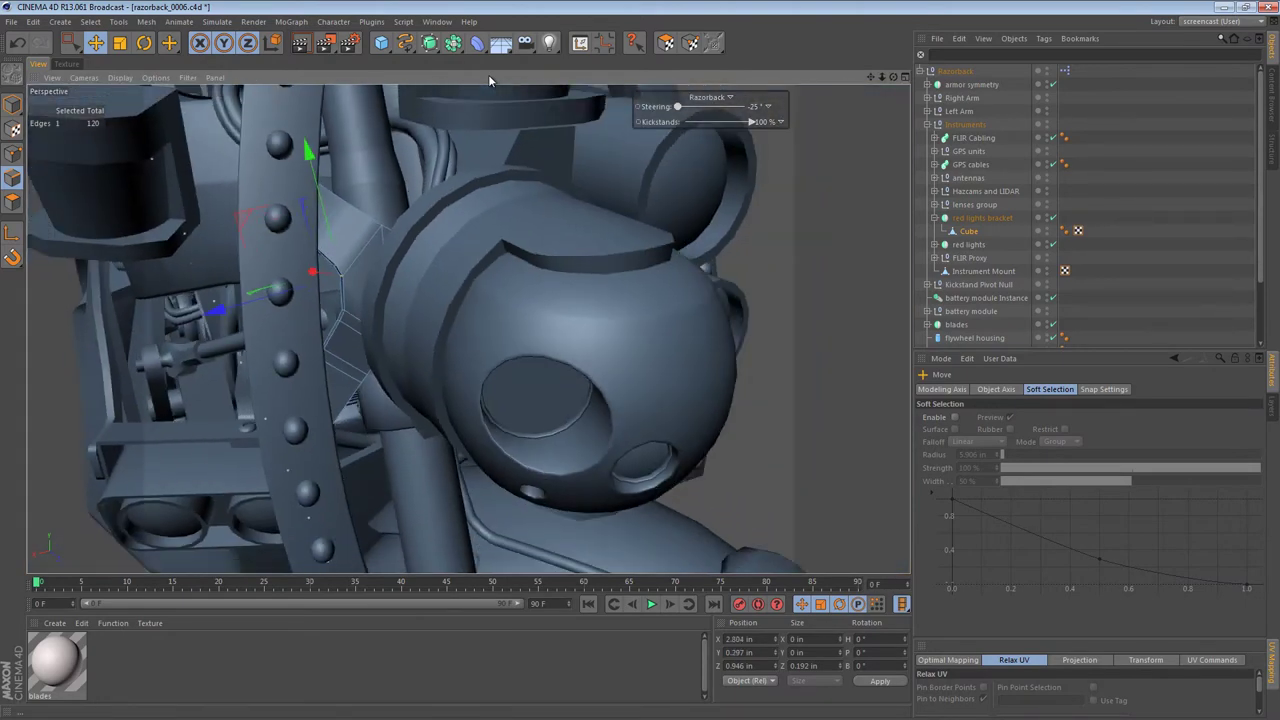
key("ctrl+shift+a")
Step: Set the Razorback's Steering control to 0°
right_click_drag(361, 278, 270, 278, "alt")
mouse_move(361, 278)
left_mouse_down("alt")
mouse_move(640, 278)
mouse_move(500, 268)
left_mouse_up("alt")
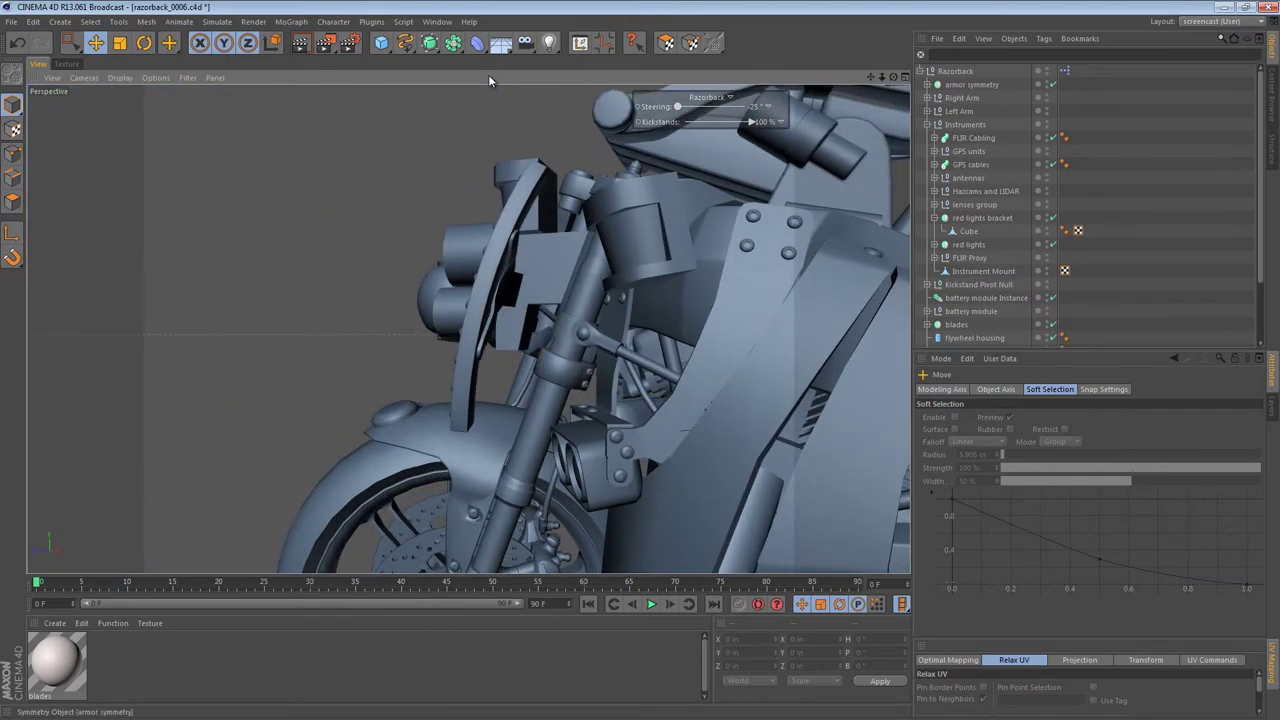
left_click_drag(678, 106, 745, 106)
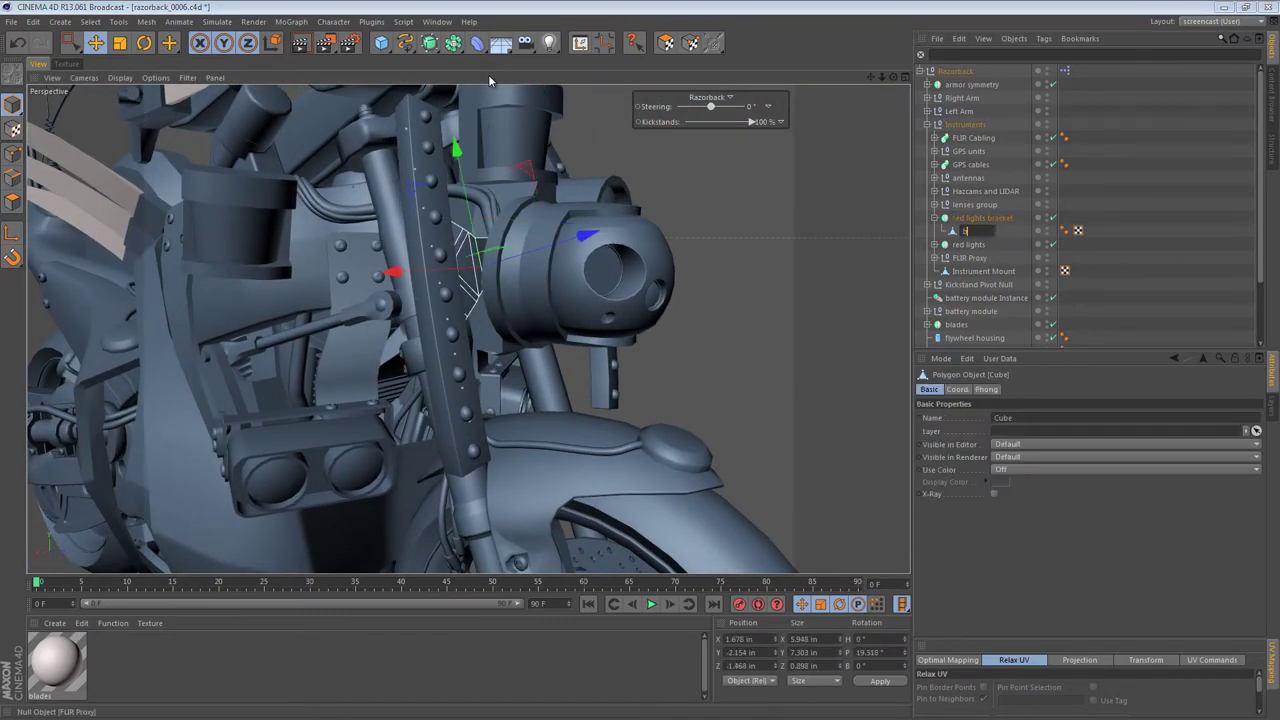
Step: Rename the Cube object under red lights bracket as "bracket" and clear the selection
type("t")
key("Return")
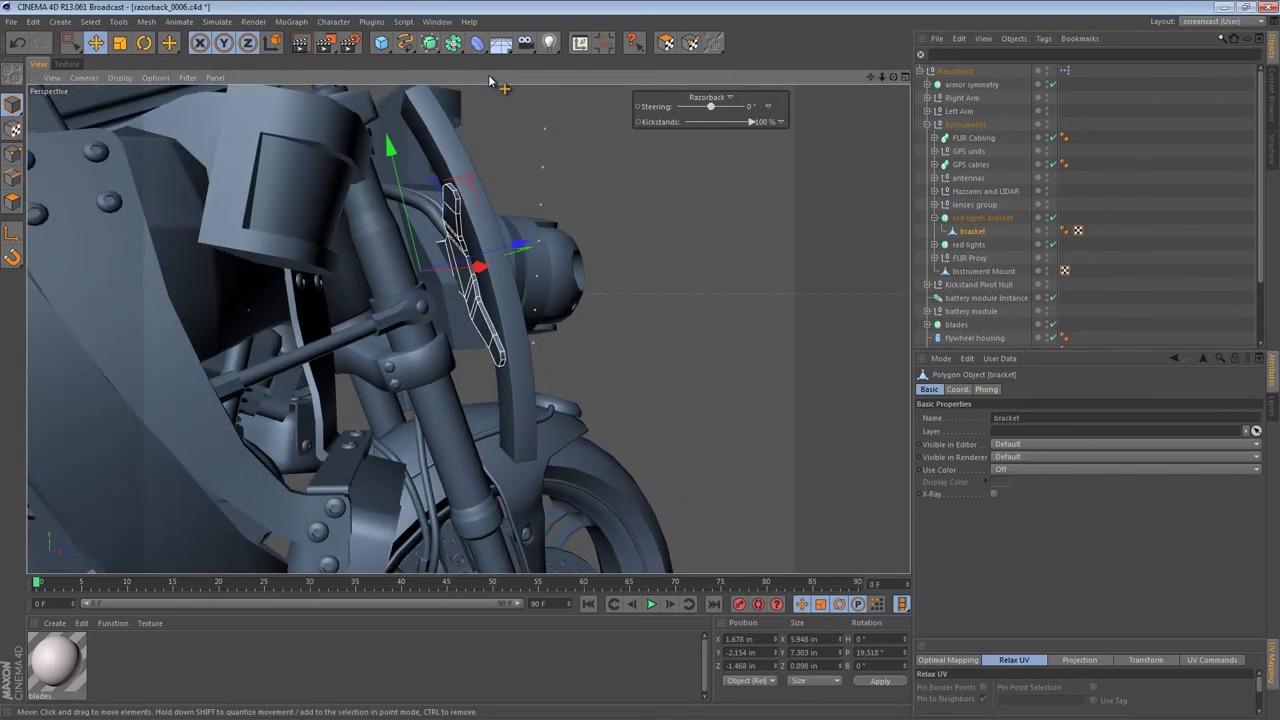
key("ctrl+shift+a")
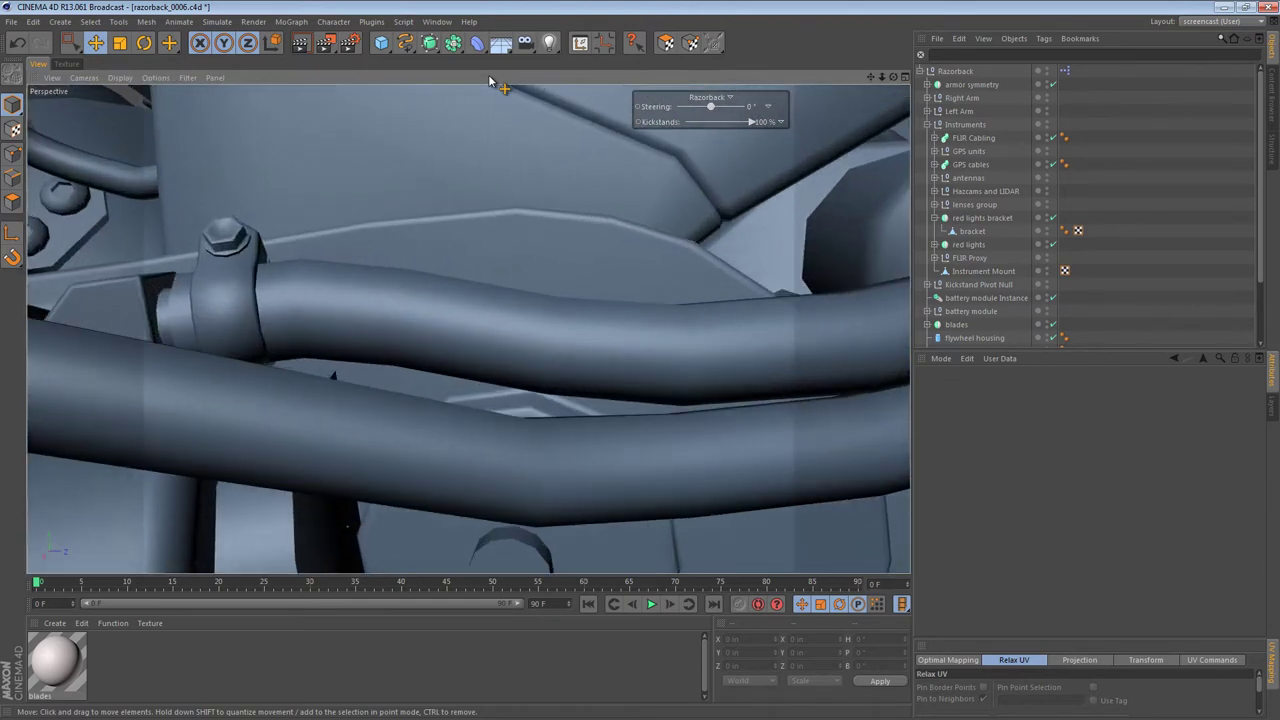
Step: Copy the bolt from the hose clamp and paste it as a child of the bracket object
key("e")
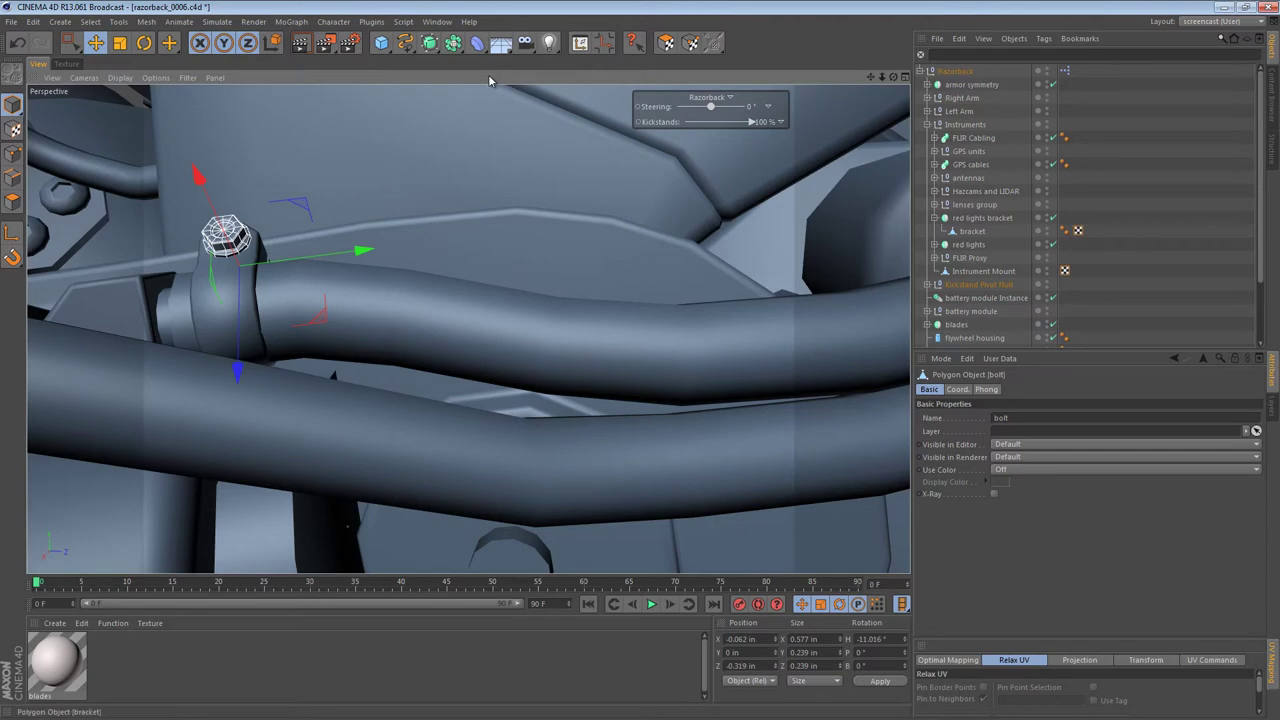
left_click(972, 231)
key("o")
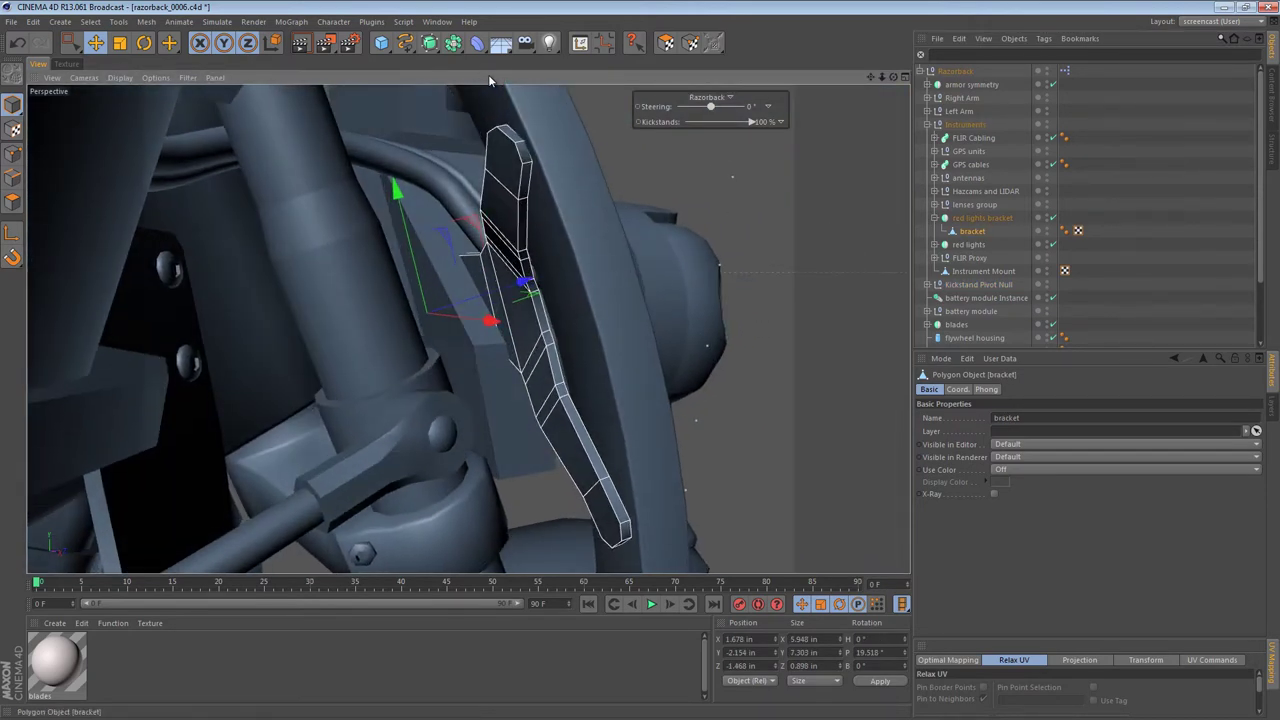
key("ctrl+v")
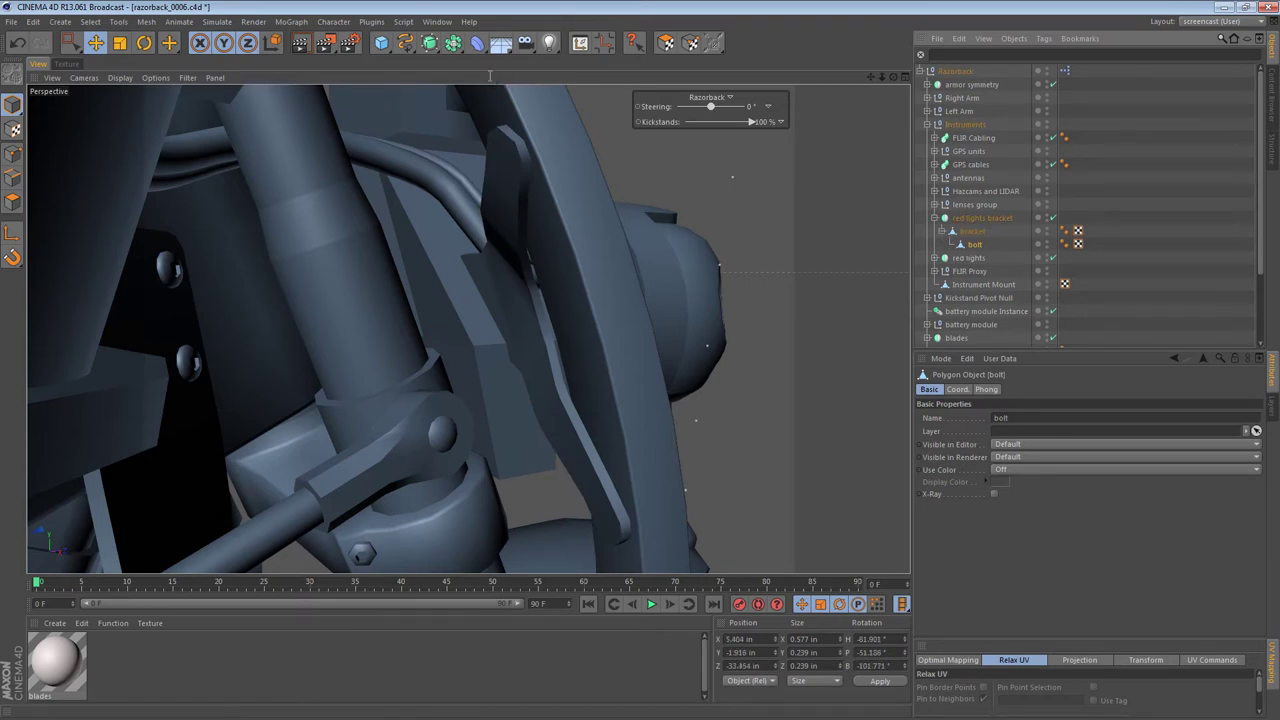
Step: Set the pasted bolt's position and rotation to 0 on all axes
key("Tab")
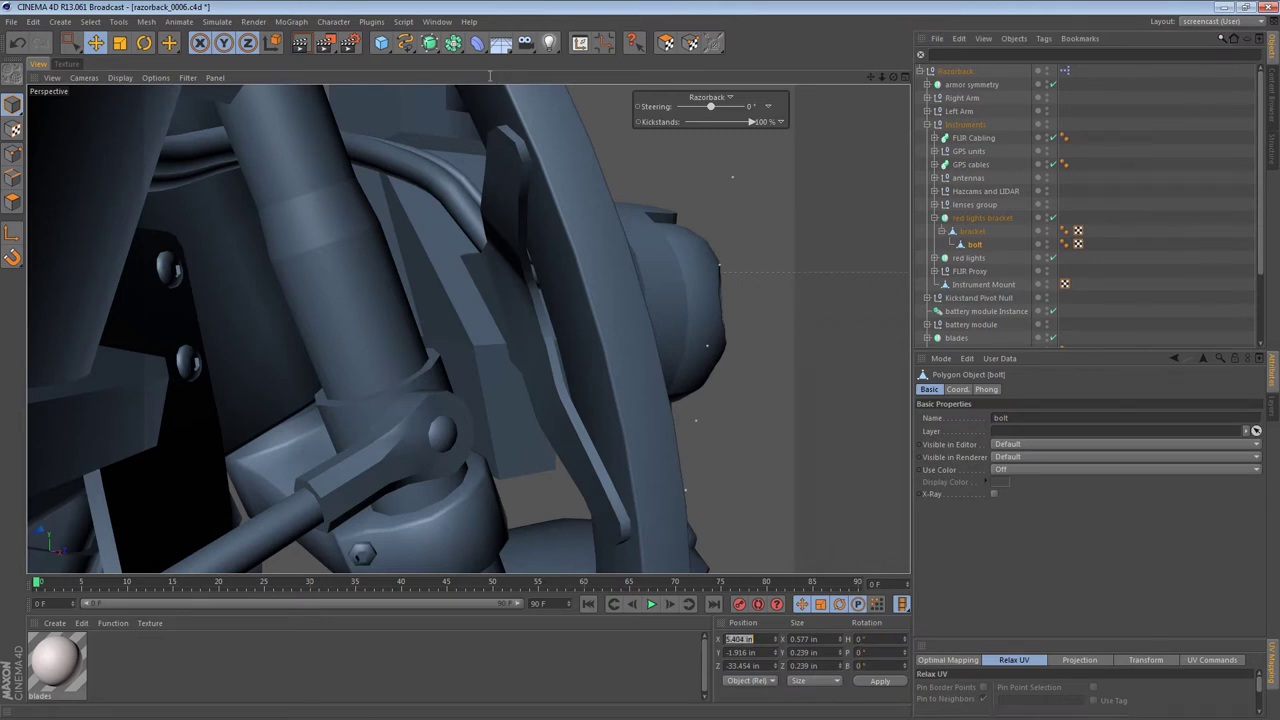
key("Tab")
type("0")
key("Return")
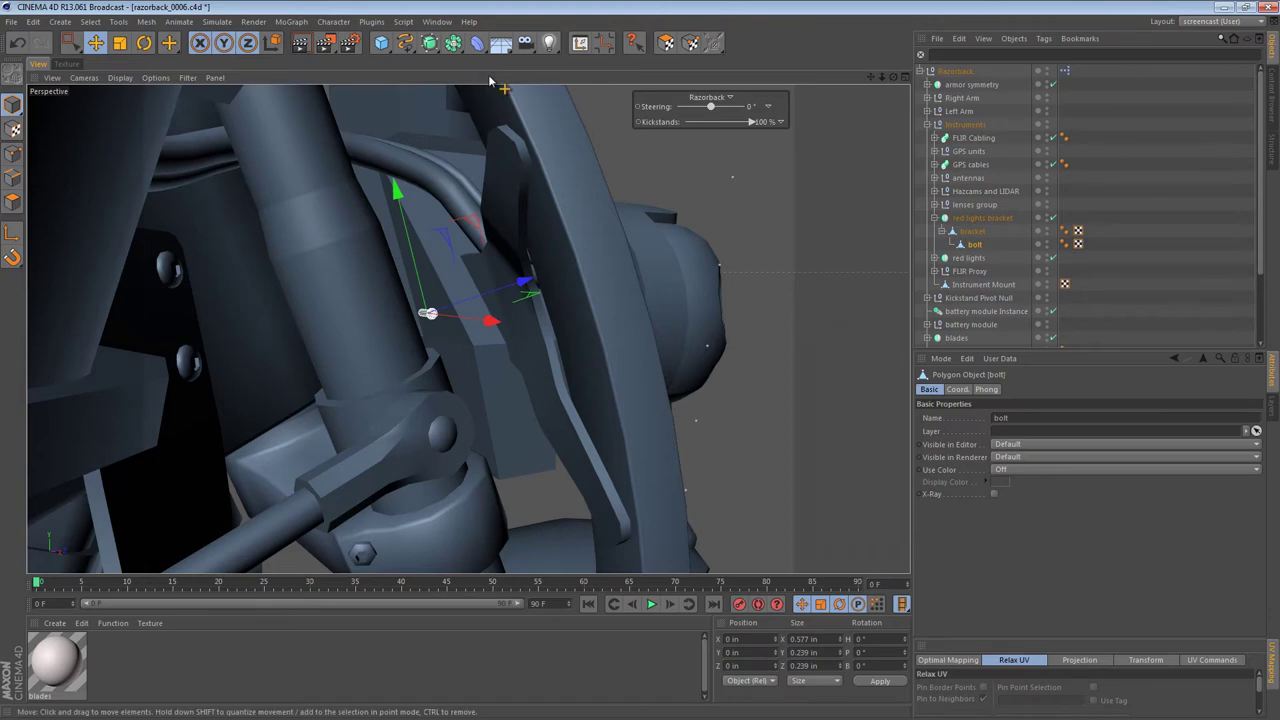
Step: Move the bolt to about X 4.04 in and rotate its heading to -90°
mouse_move(490, 321)
left_mouse_down()
mouse_move(632, 339)
mouse_move(650, 312)
mouse_move(705, 318)
mouse_move(604, 309)
mouse_move(636, 285)
left_mouse_up()
key("r")
left_click_drag(588, 323, 560, 329)
left_click_drag(489, 75, 490, 80)
Step: Move the bolt up to the tip of the upper bracket arm at about Y 2.782 in
key("e")
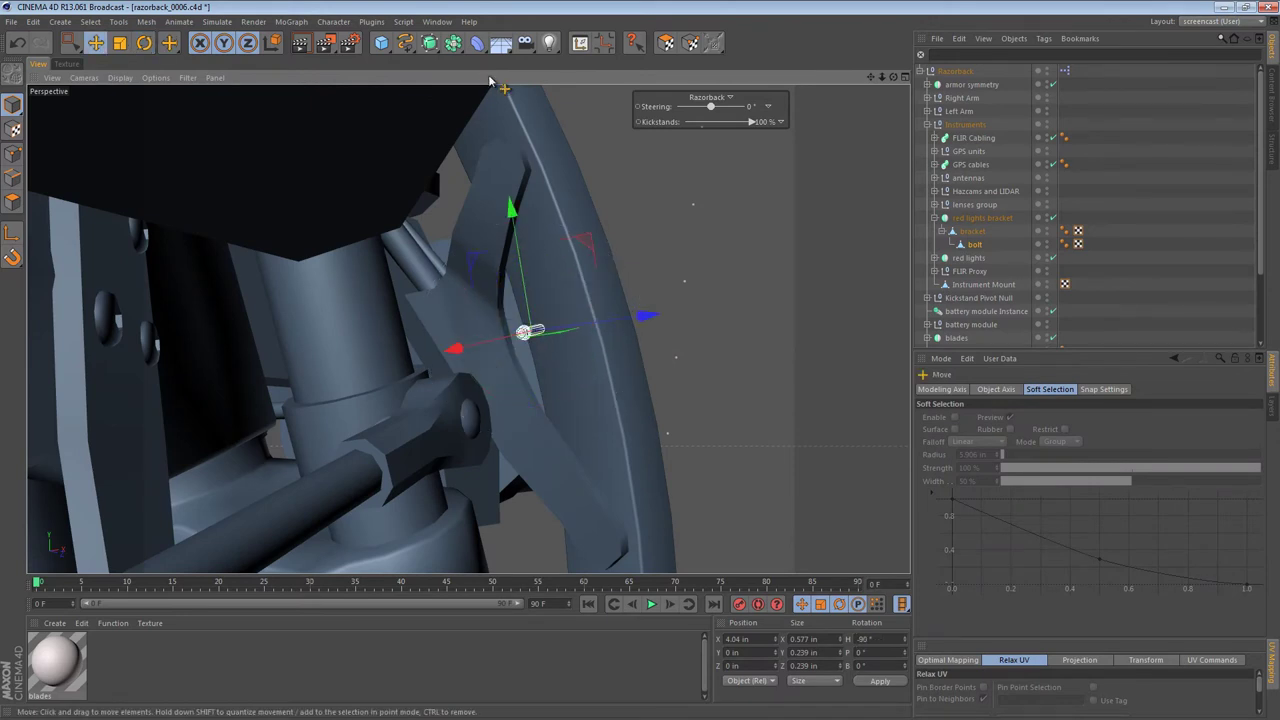
left_click_drag(509, 200, 489, 80)
right_click_drag(489, 80, 489, 81, "alt")
middle_click_drag(489, 81, 489, 81, "alt")
left_click_drag(489, 81, 489, 81, "alt")
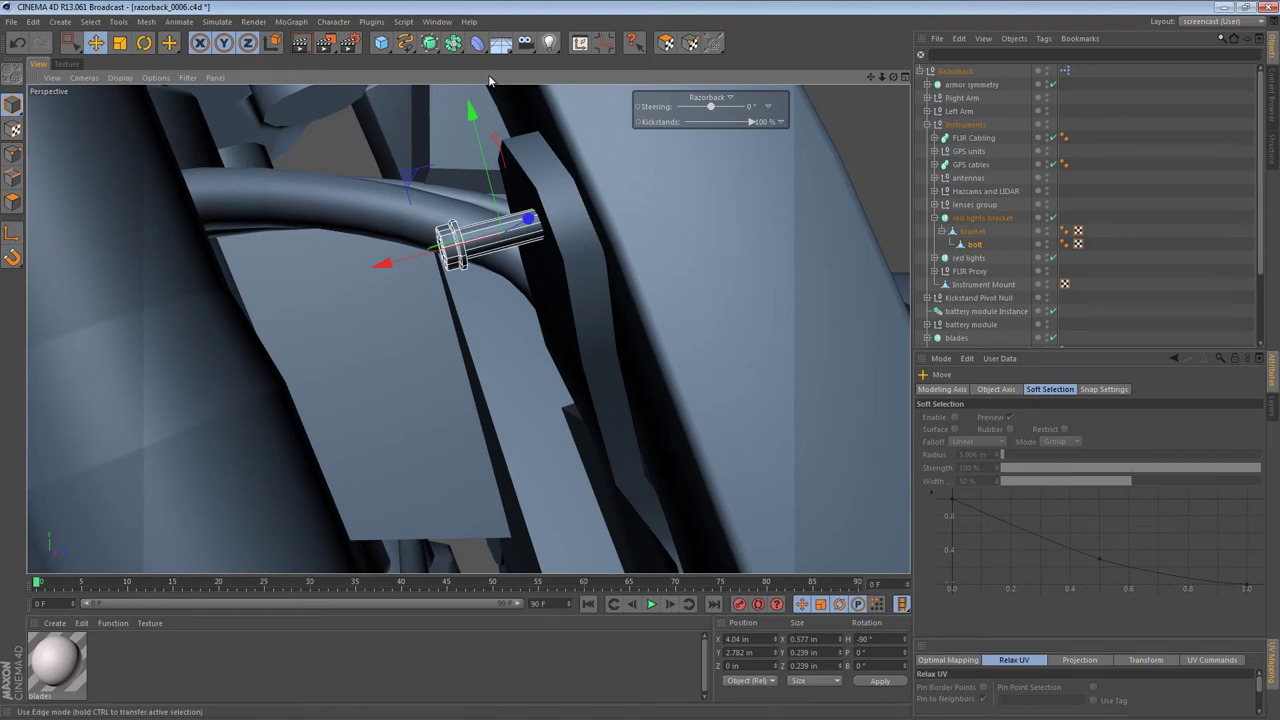
Step: Shorten the bolt's shaft by moving its end polygons toward the head to about X 0.071 in
left_click(12, 202)
key("n")
key("g")
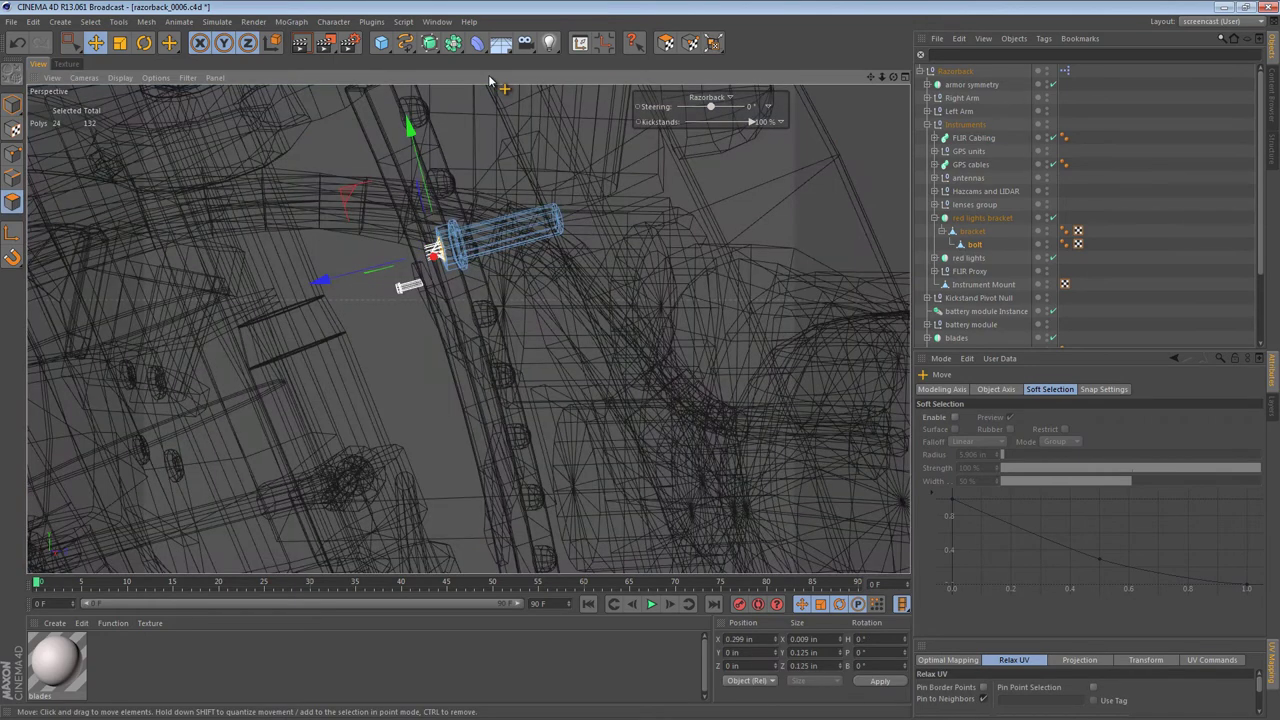
left_click_drag(489, 75, 489, 77)
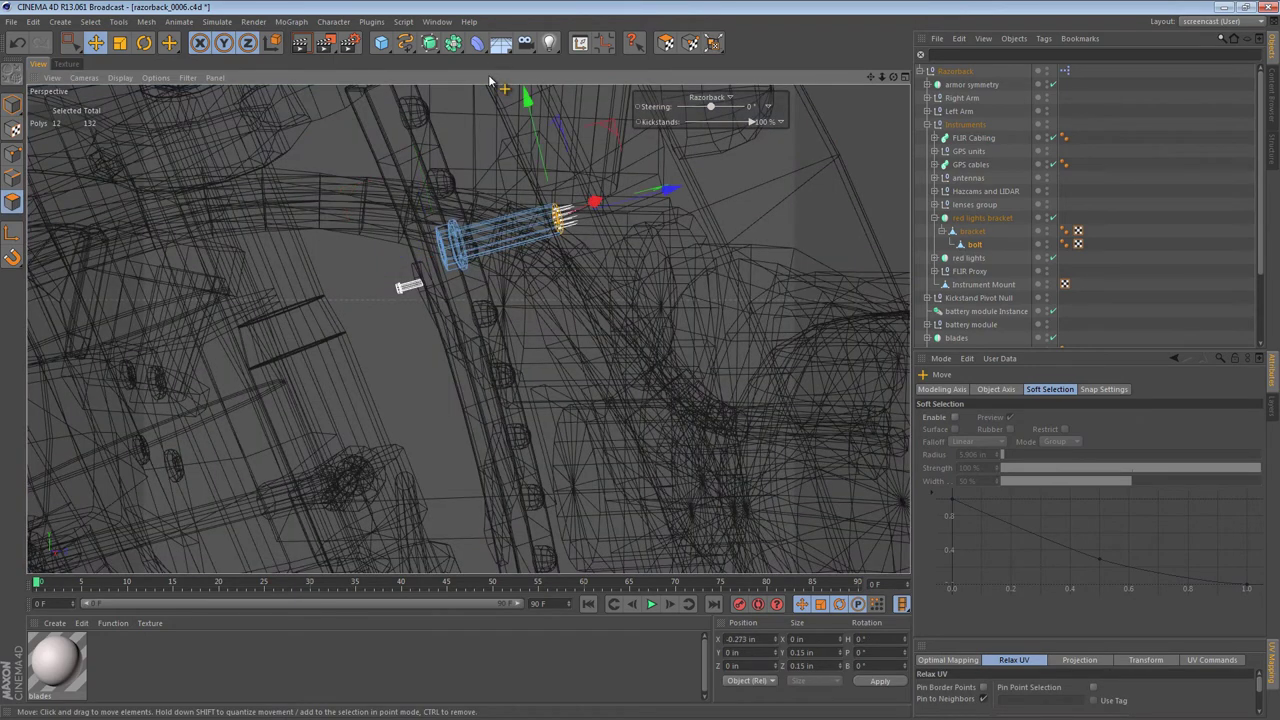
left_click_drag(671, 189, 603, 208)
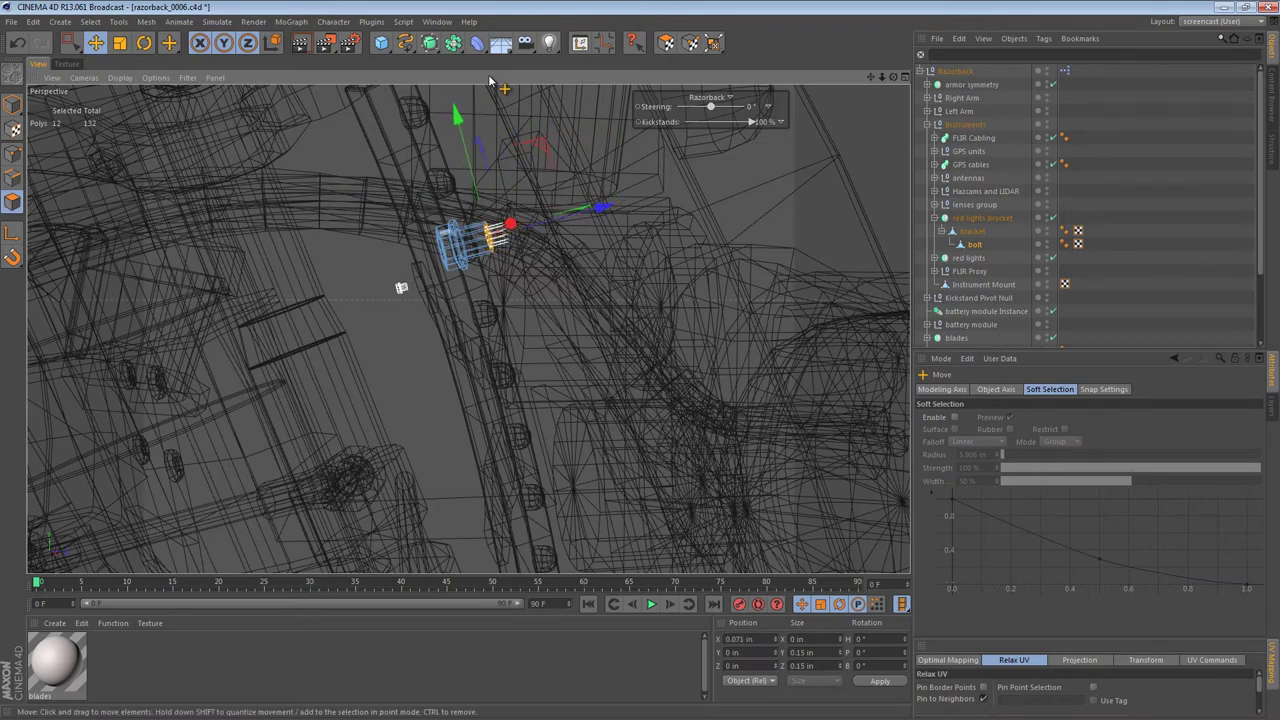
key("ctrl+shift+a")
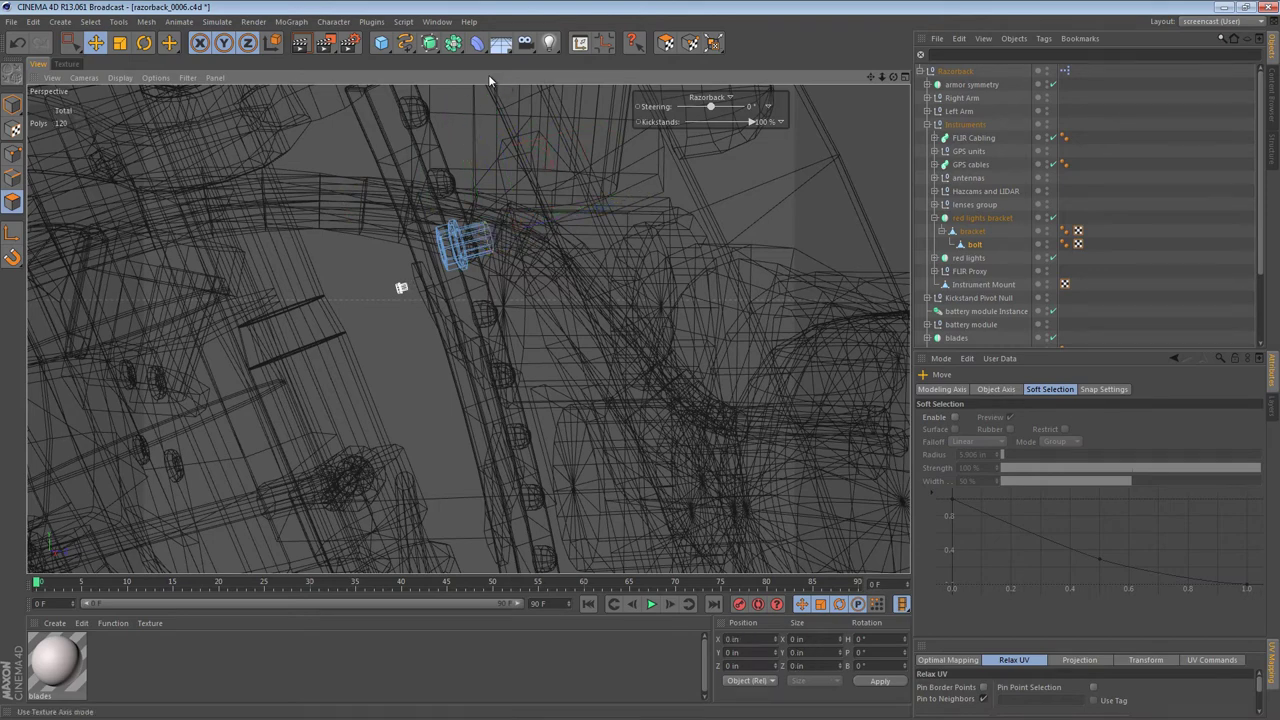
key("Return")
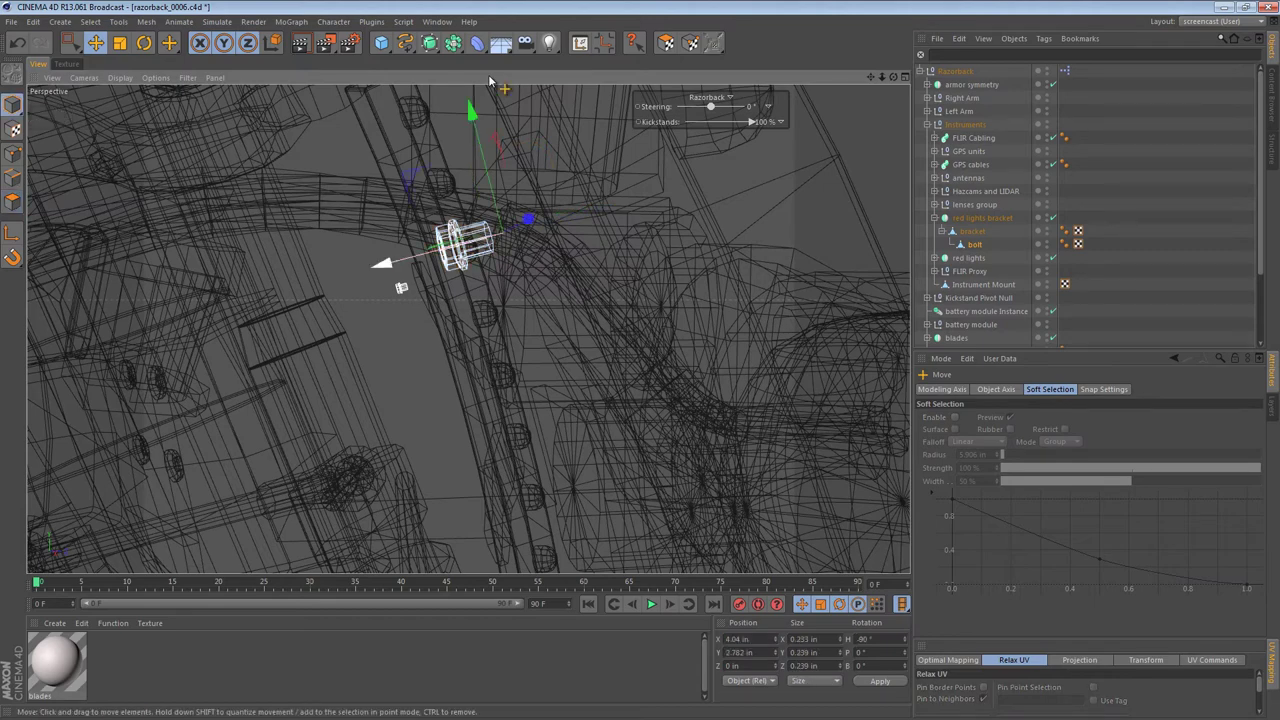
Step: Move the bolt's axis to about Z -0.206 in and rotate the axis to a bank of 90°
key("l")
left_click_drag(382, 264, 336, 275)
key("l")
key("r")
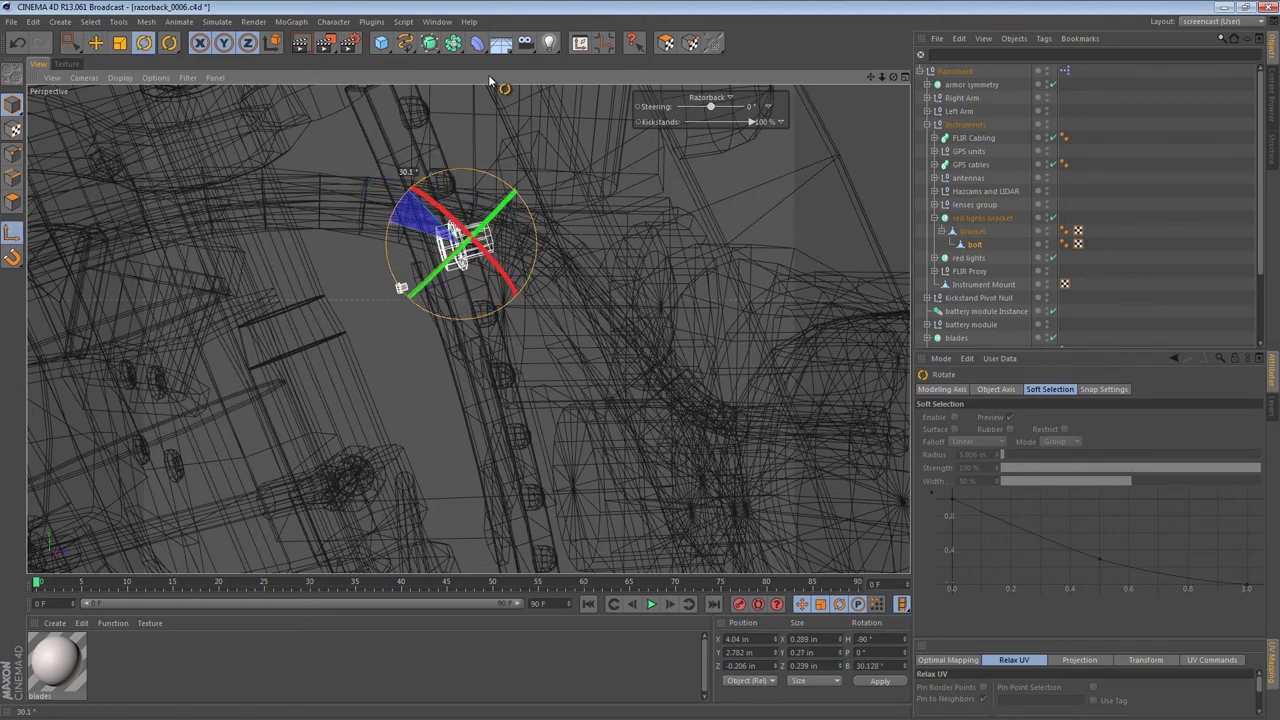
left_click_drag(490, 80, 490, 80)
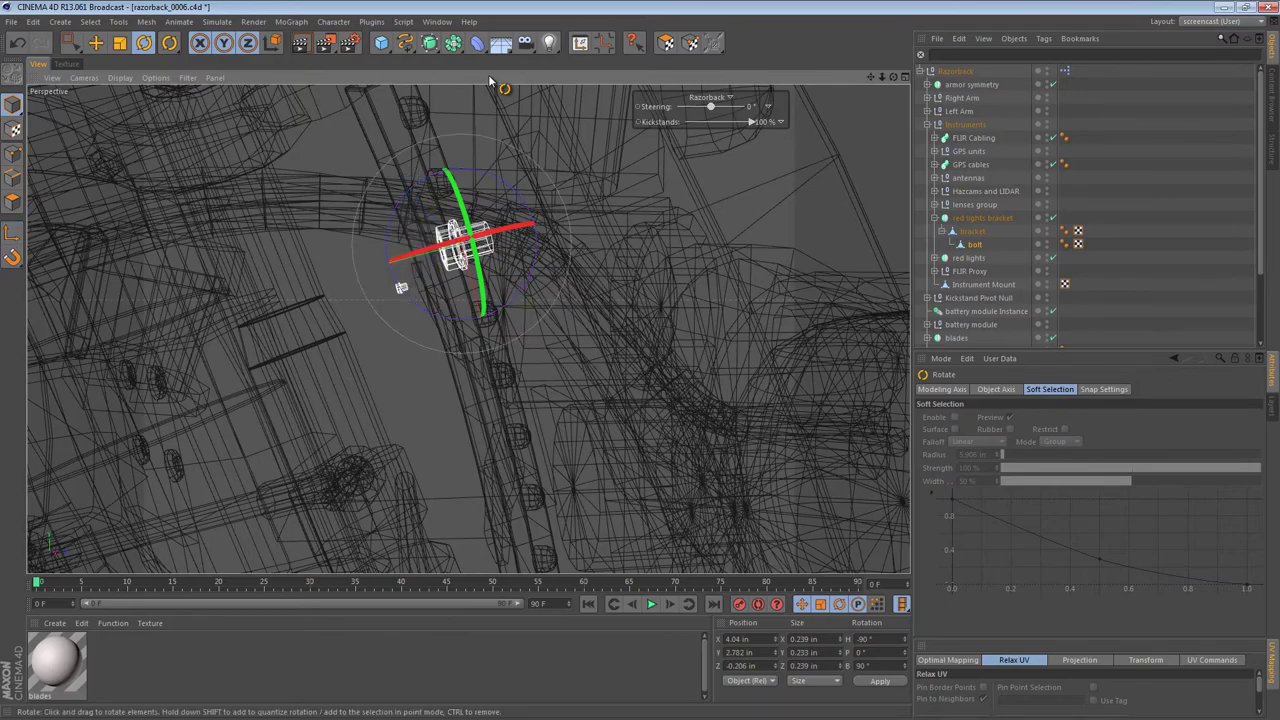
Step: Move the bolt to about Z 0.168 in at the upper arm tip and scale it up to about 0.422 in across
key("e")
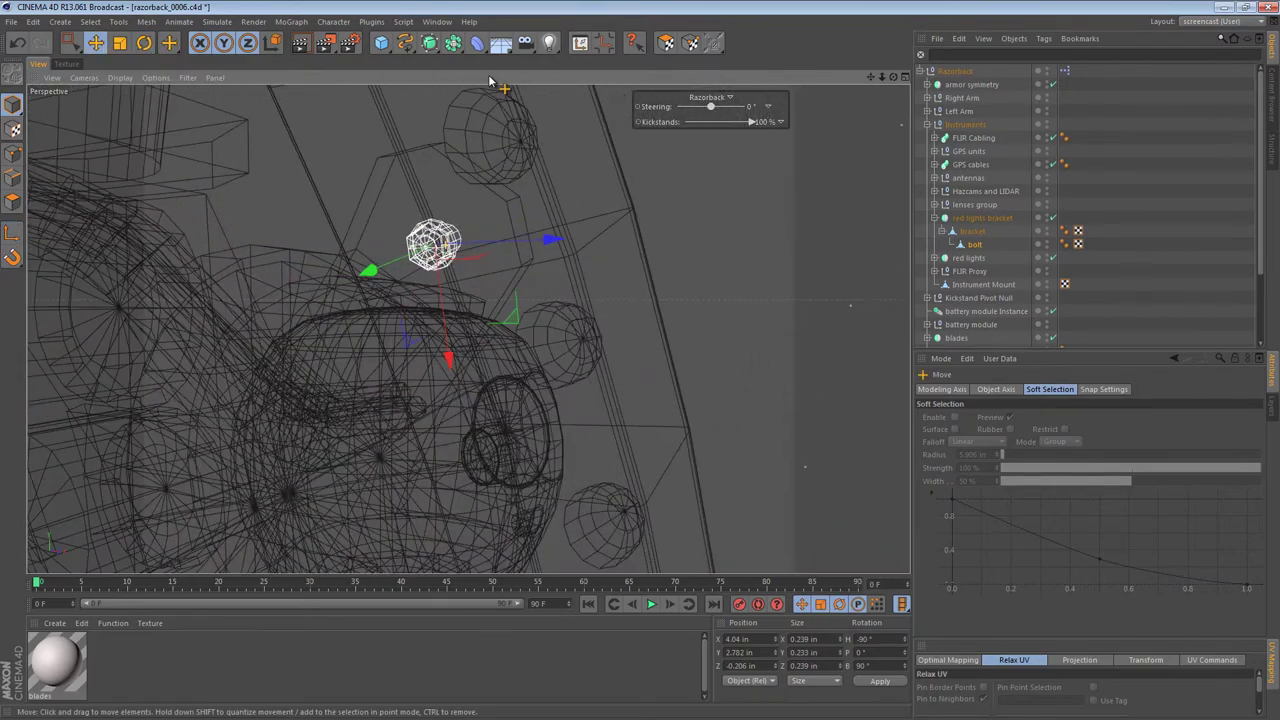
left_click_drag(490, 80, 490, 80, "alt")
left_click_drag(294, 267, 377, 247)
left_click_drag(490, 80, 490, 80, "alt")
right_click_drag(490, 80, 490, 80, "alt")
left_click_drag(490, 80, 490, 80, "alt")
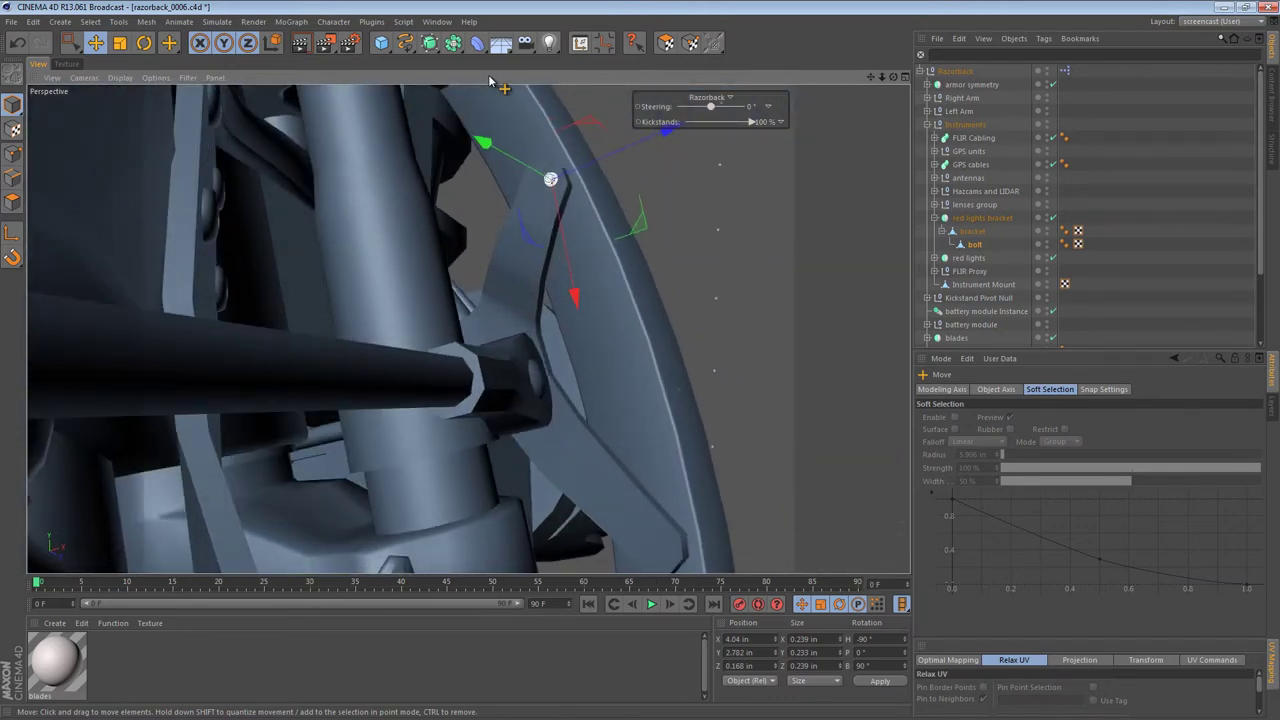
key("t")
left_click_drag(490, 81, 490, 81)
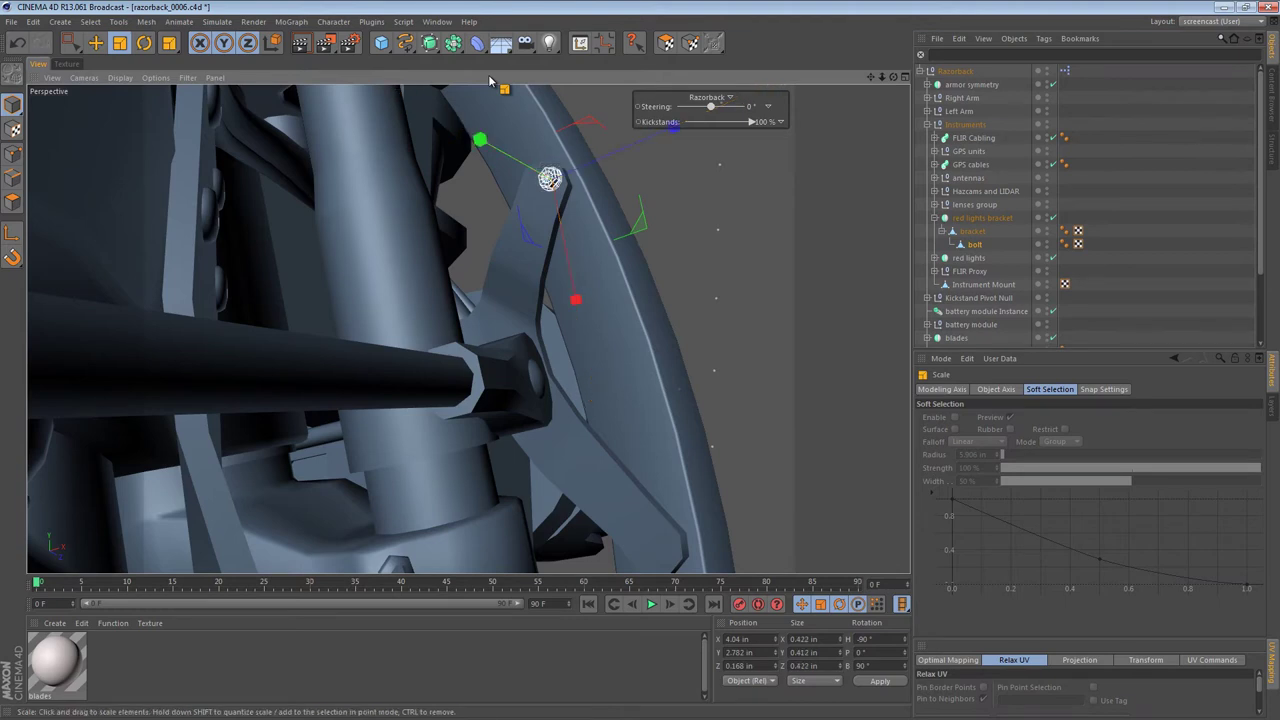
Step: Create an instance of the bolt under the bracket and move it to the lower arm tip at about X 4.5 in, Y -3.558 in
left_click(455, 43)
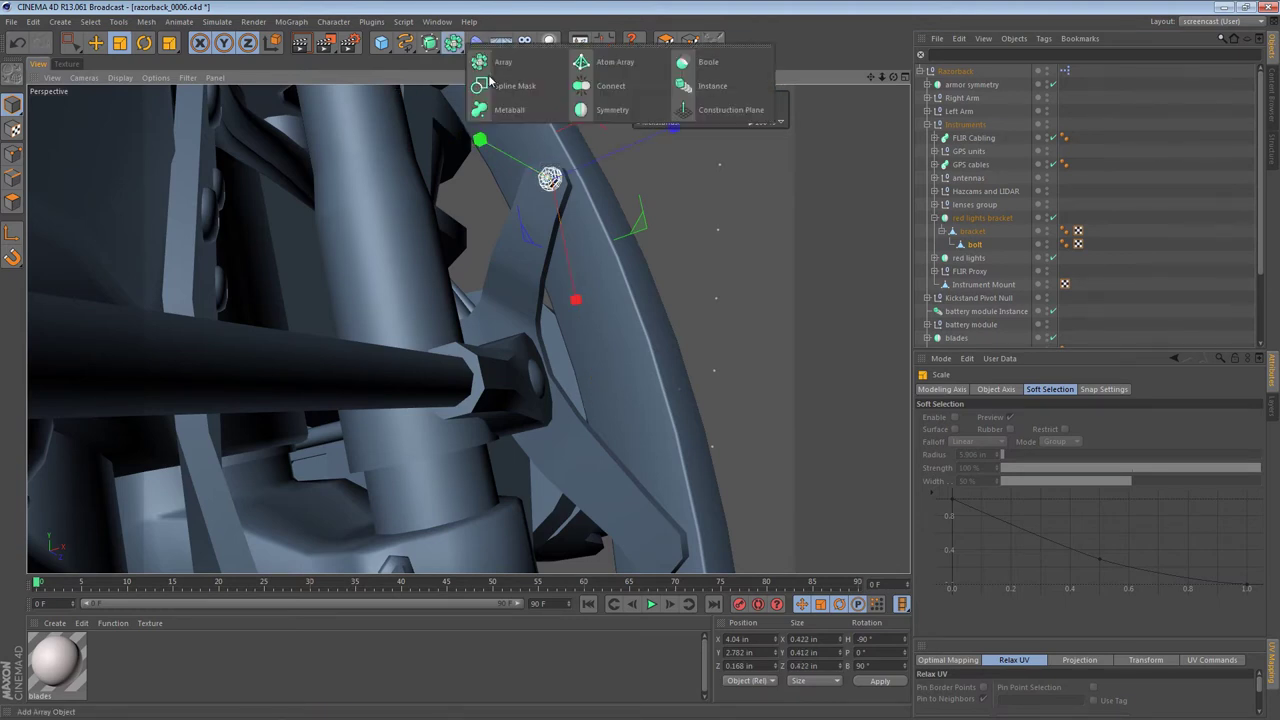
left_click(712, 85)
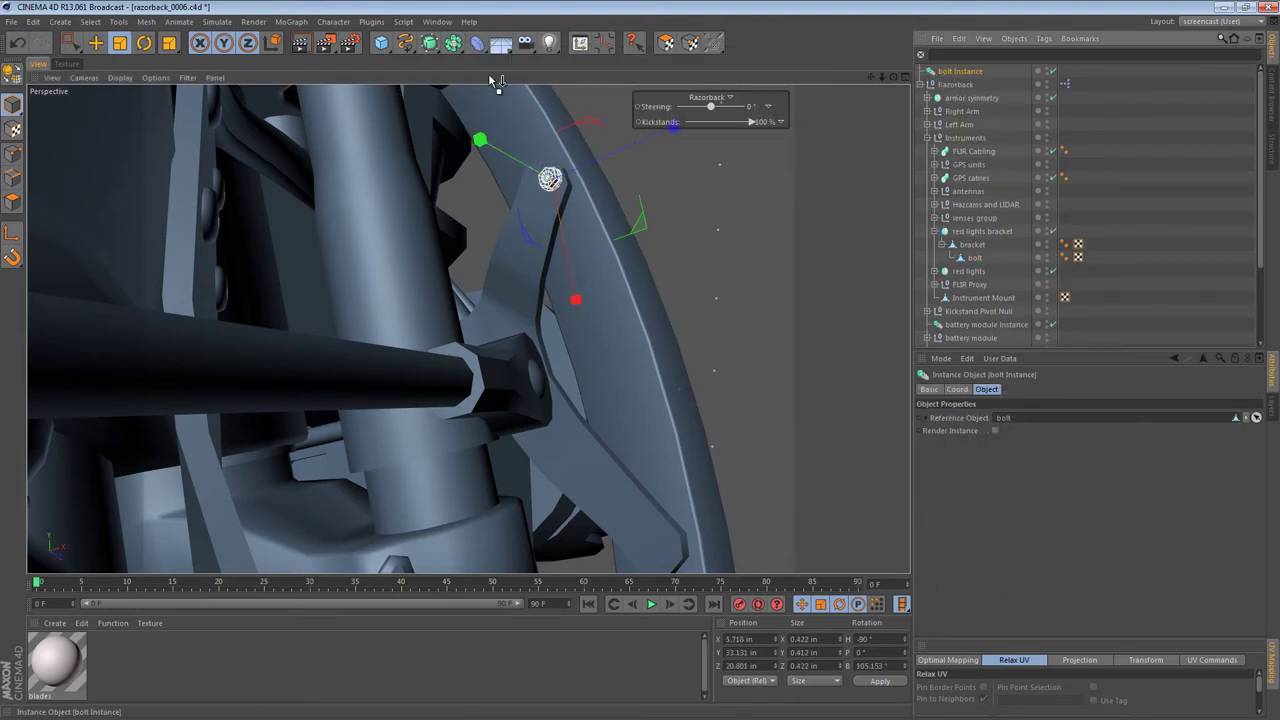
left_click_drag(960, 71, 975, 263)
key("e")
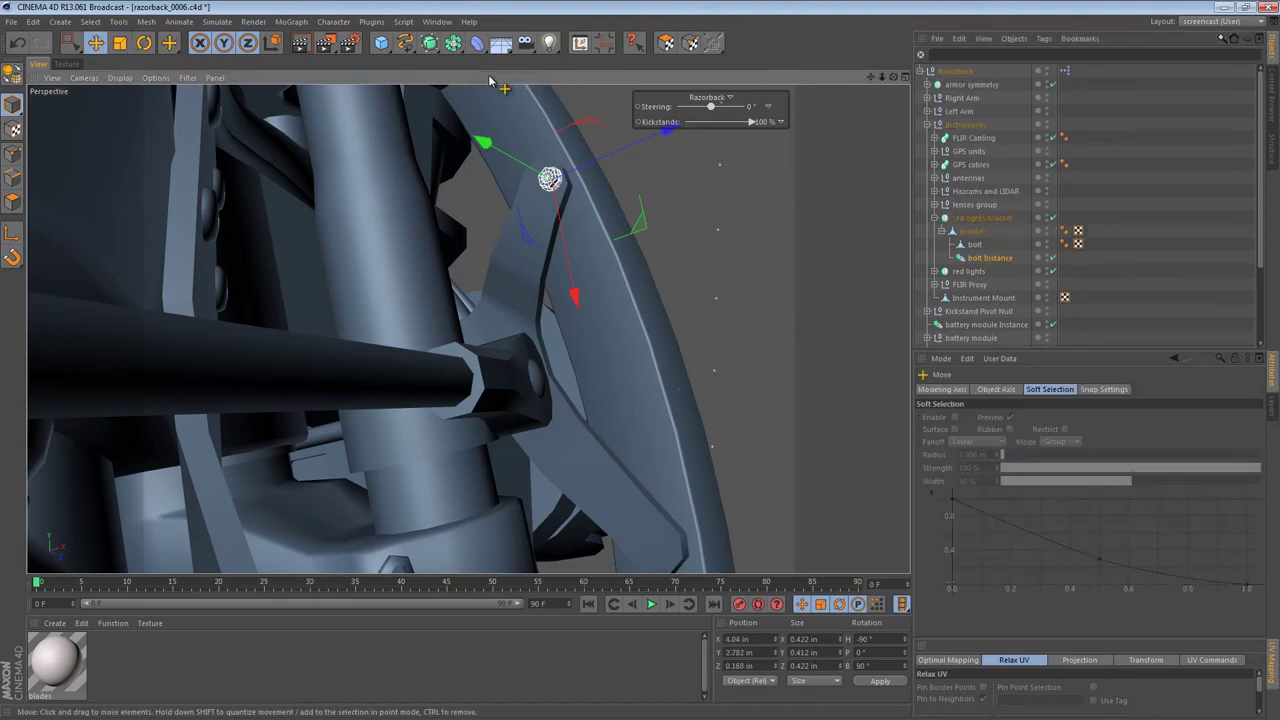
mouse_move(635, 222)
left_mouse_down()
mouse_move(688, 488)
mouse_move(738, 591)
left_mouse_up()
middle_click_drag(725, 560, 684, 299, "alt")
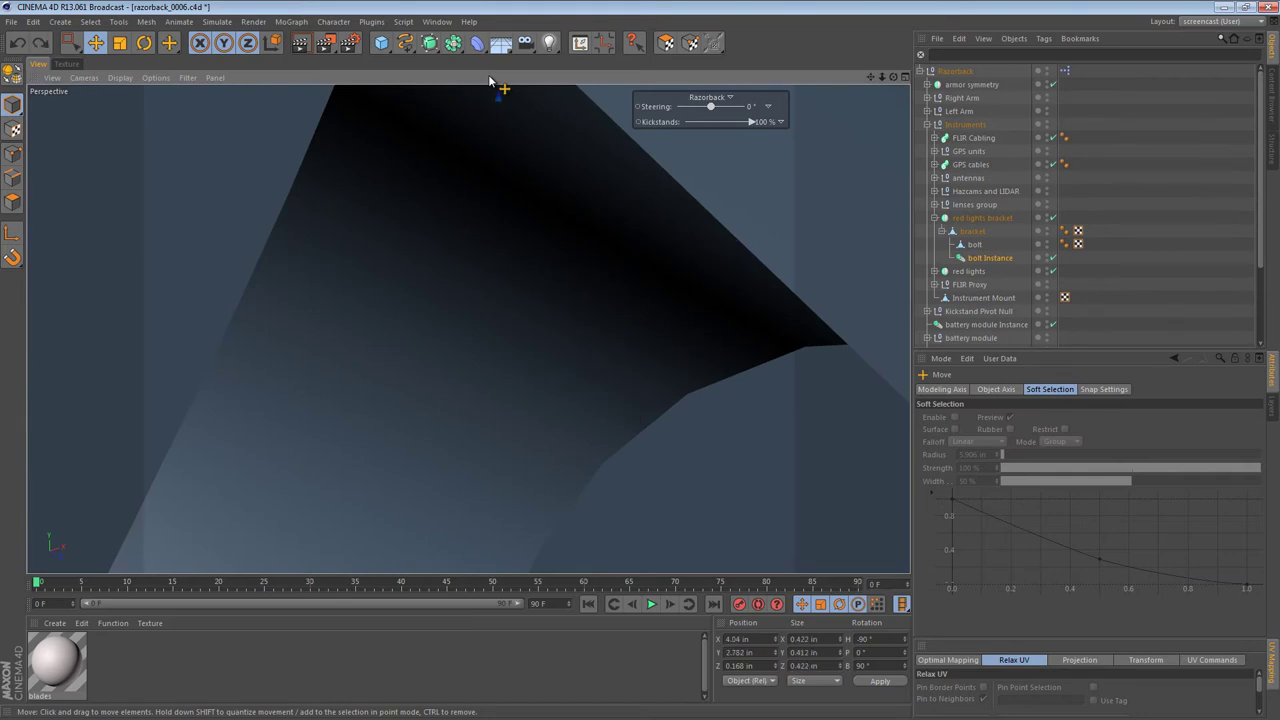
key("ctrl+shift+z")
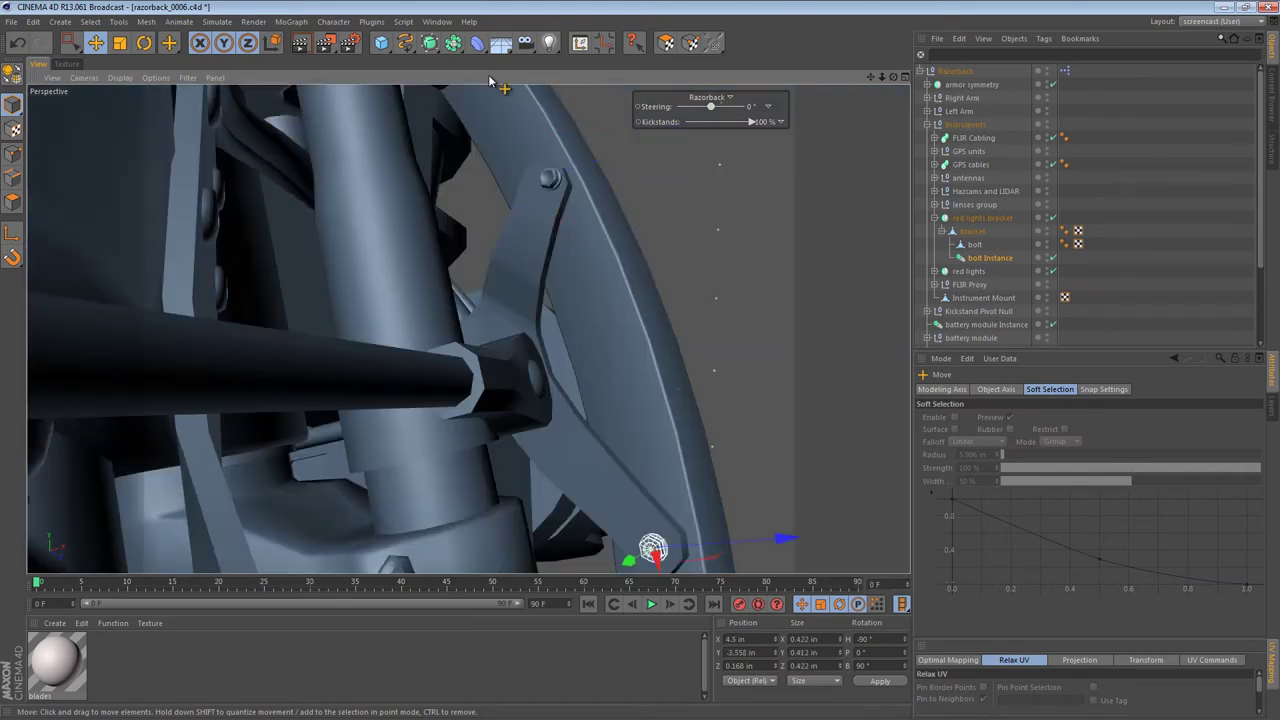
Step: Tilt the bolt instance to a heading of about -100° and seat its flange on the lower arm at about Z 0.286 in
right_click_drag(666, 549, 768, 545, "alt")
left_click_drag(640, 530, 622, 512, "alt")
middle_click_drag(622, 509, 605, 315, "alt")
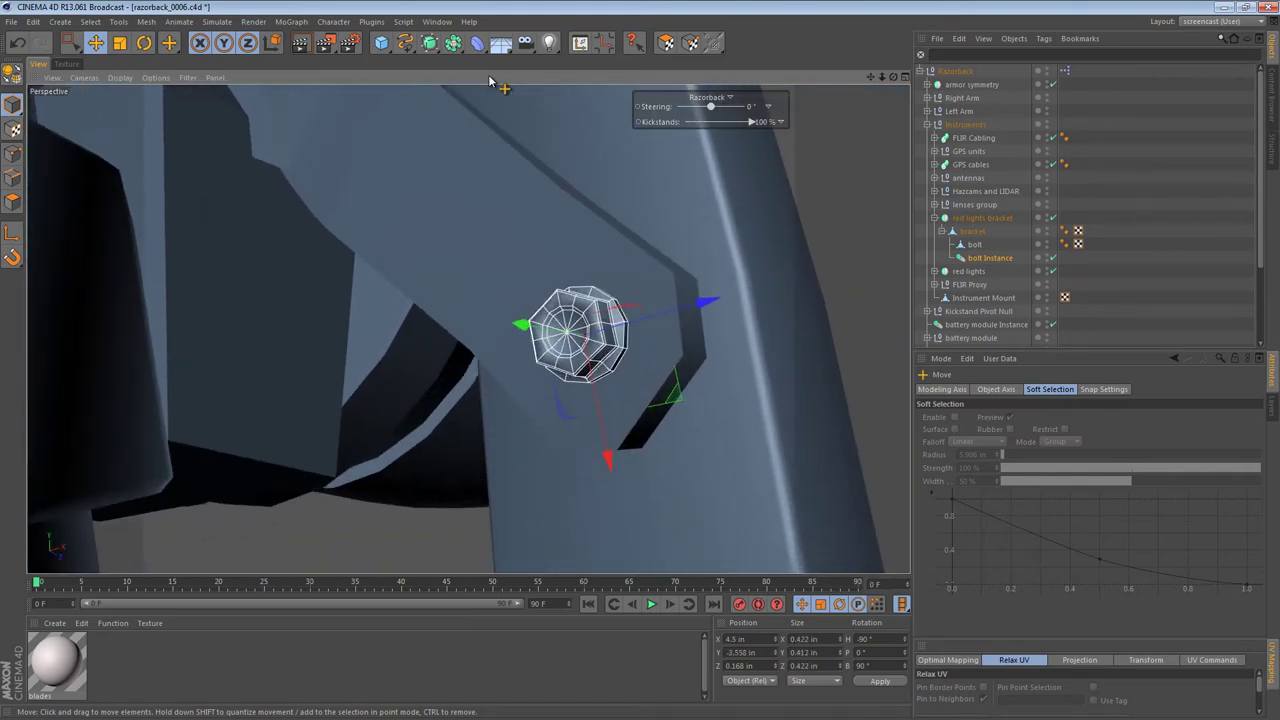
right_click_drag(605, 315, 705, 312, "alt")
mouse_move(604, 370)
left_mouse_down("alt")
mouse_move(880, 378)
mouse_move(557, 340)
left_mouse_up("alt")
right_click_drag(557, 340, 458, 340, "alt")
mouse_move(458, 340)
left_mouse_down("alt")
mouse_move(426, 346)
mouse_move(442, 344)
left_mouse_up("alt")
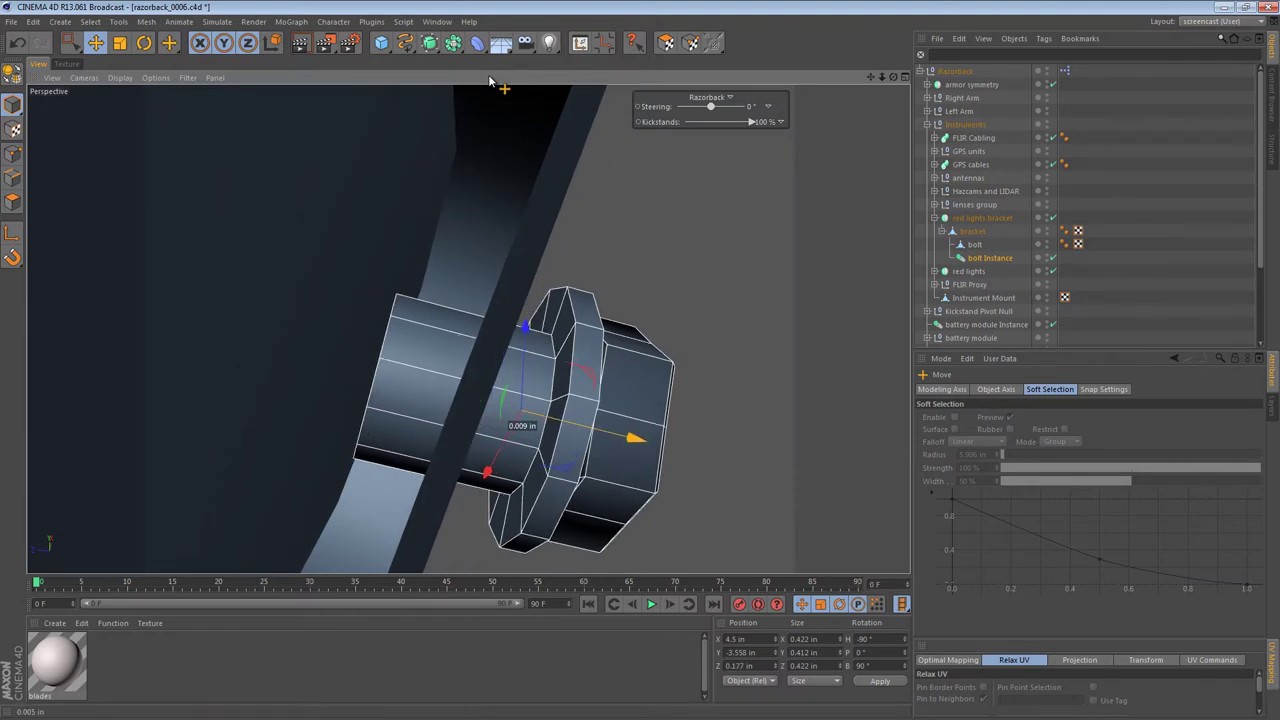
key("r")
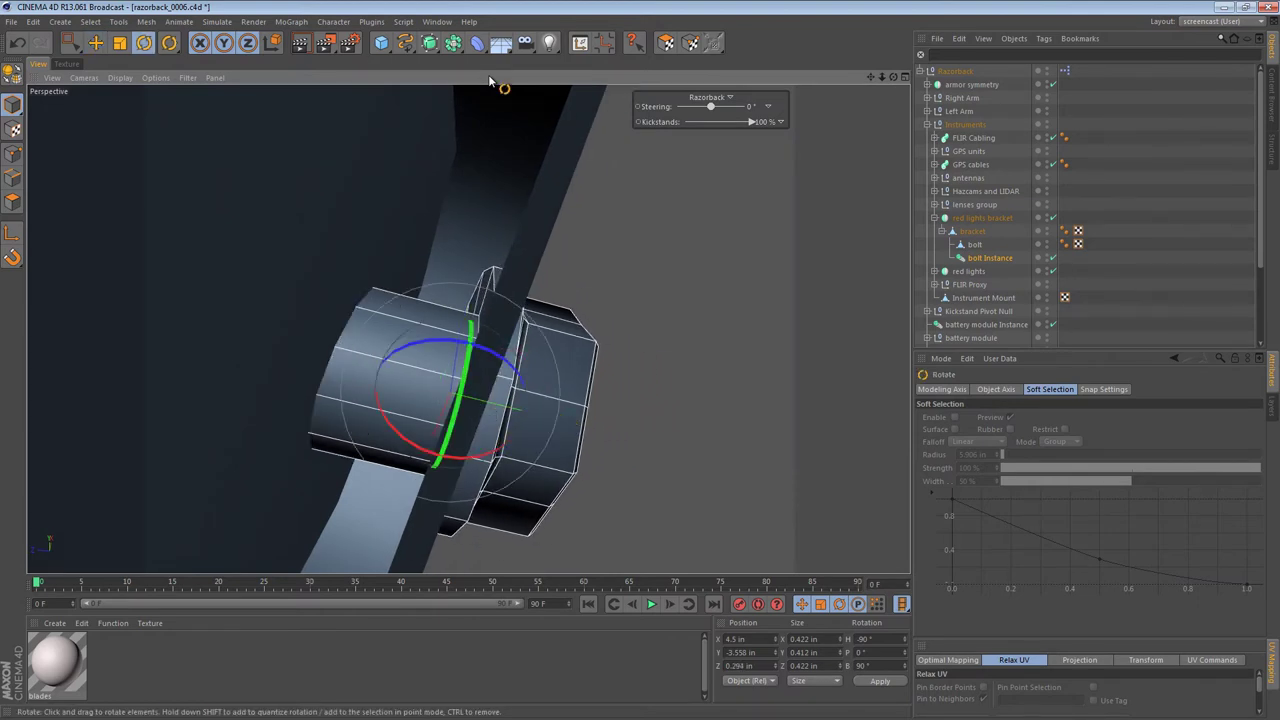
left_click_drag(486, 400, 458, 400)
left_click_drag(540, 354, 588, 357, "alt")
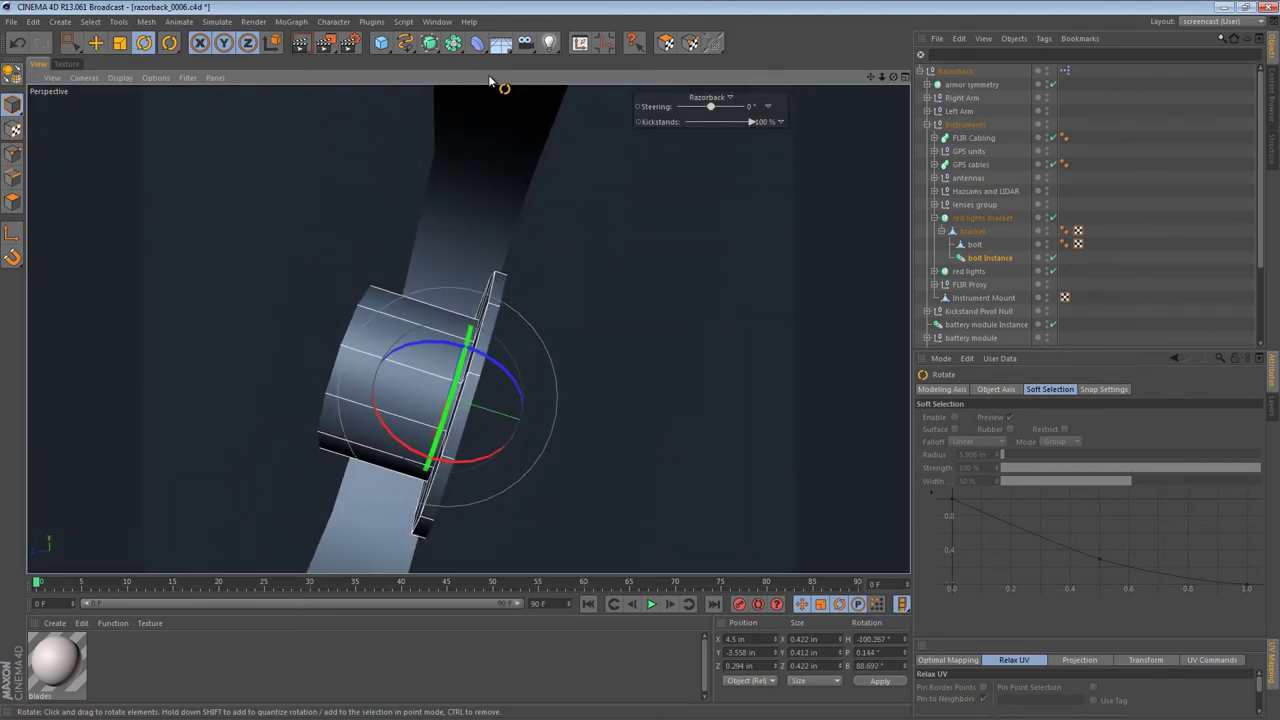
key("e")
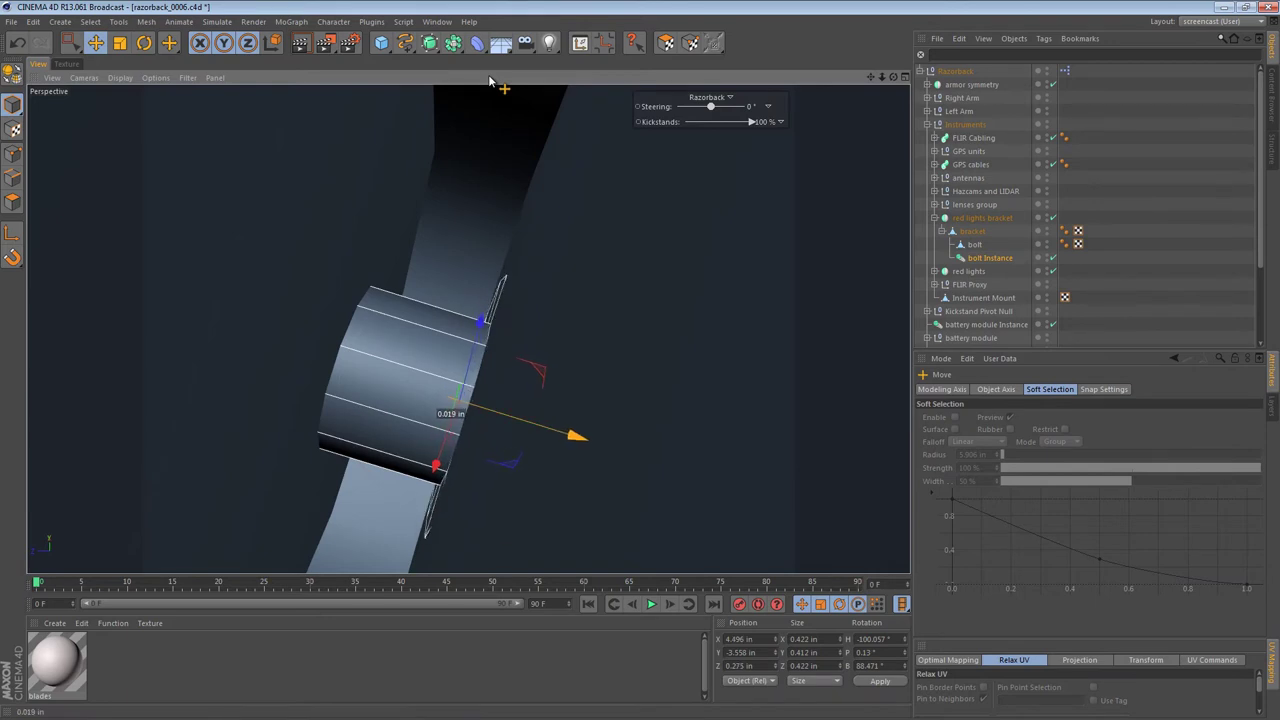
Step: Tilt the original bolt to a heading of about -94° and seat its flange on the upper arm at about Z 0.194 in
left_click(975, 244)
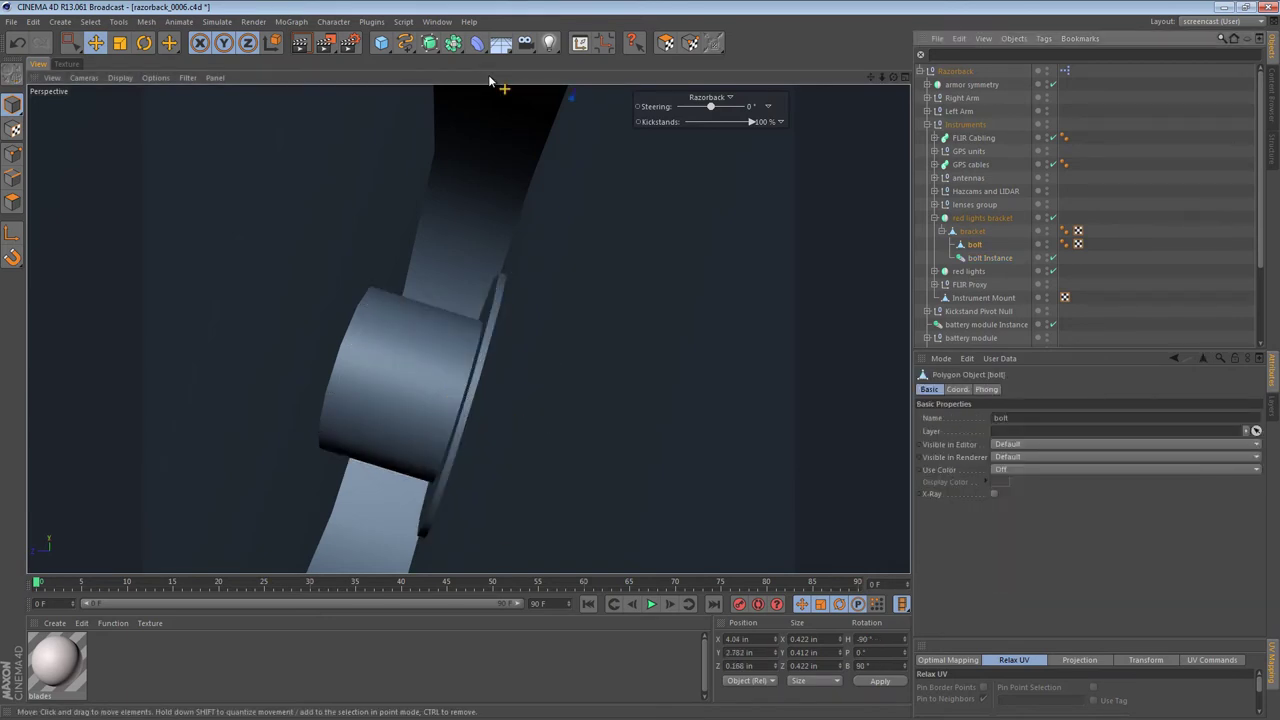
key("s")
mouse_move(485, 301)
left_mouse_down("alt")
mouse_move(460, 306)
mouse_move(522, 292)
mouse_move(504, 296)
mouse_move(640, 350)
mouse_move(668, 346)
mouse_move(650, 400)
mouse_move(655, 350)
mouse_move(690, 365)
left_mouse_up("alt")
middle_click_drag(469, 329, 330, 100, "alt")
scroll(609, 263, "up", 3)
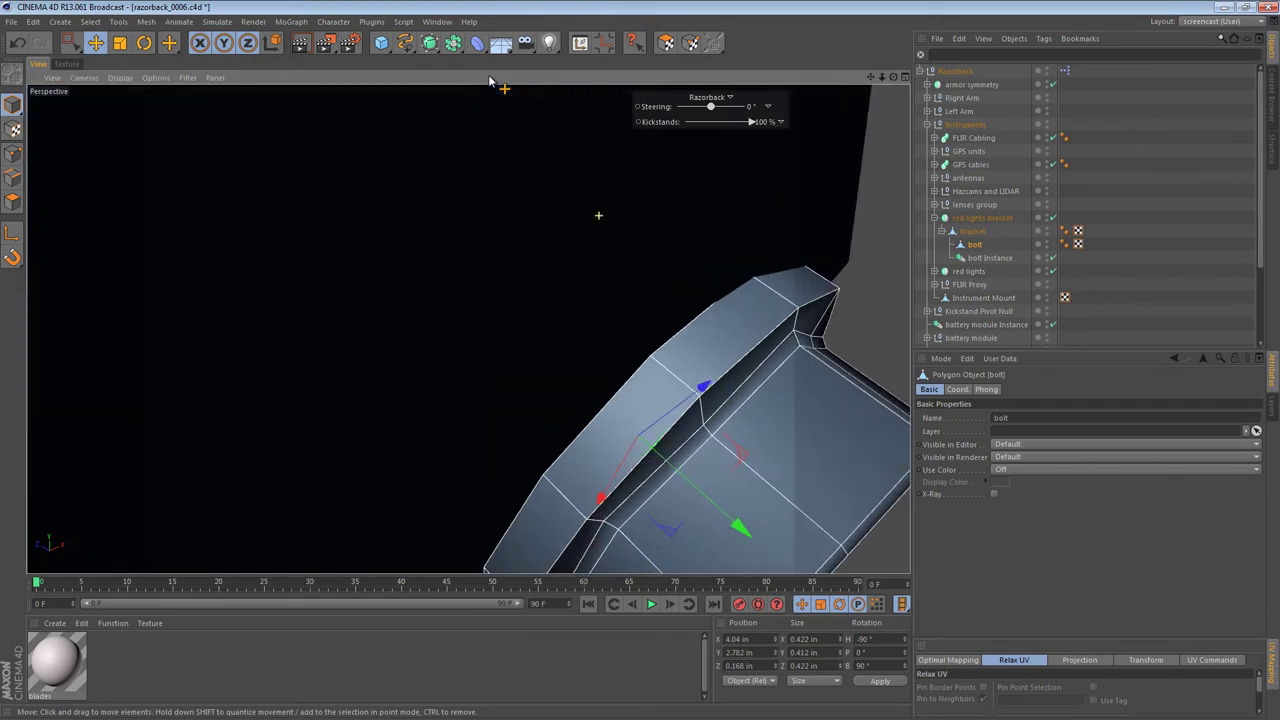
mouse_move(609, 263)
left_mouse_down("alt")
mouse_move(740, 275)
mouse_move(715, 275)
left_mouse_up("alt")
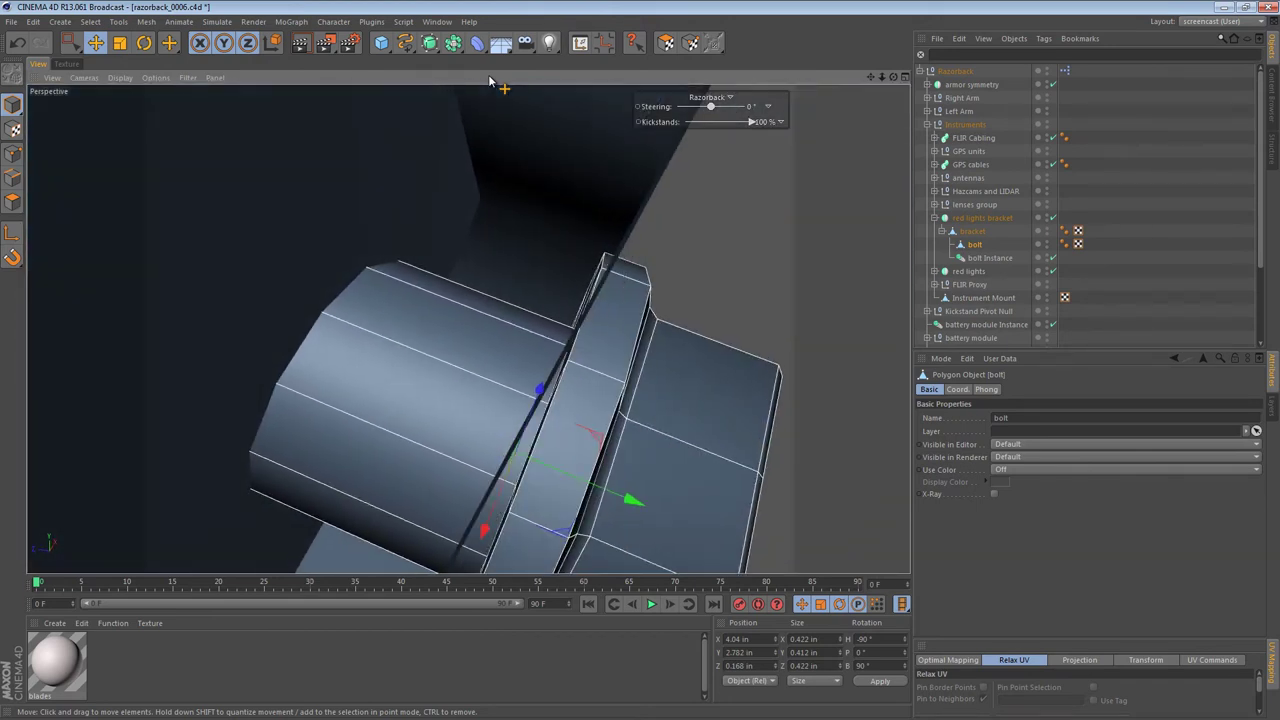
key("r")
left_click_drag(624, 455, 624, 460)
key("e")
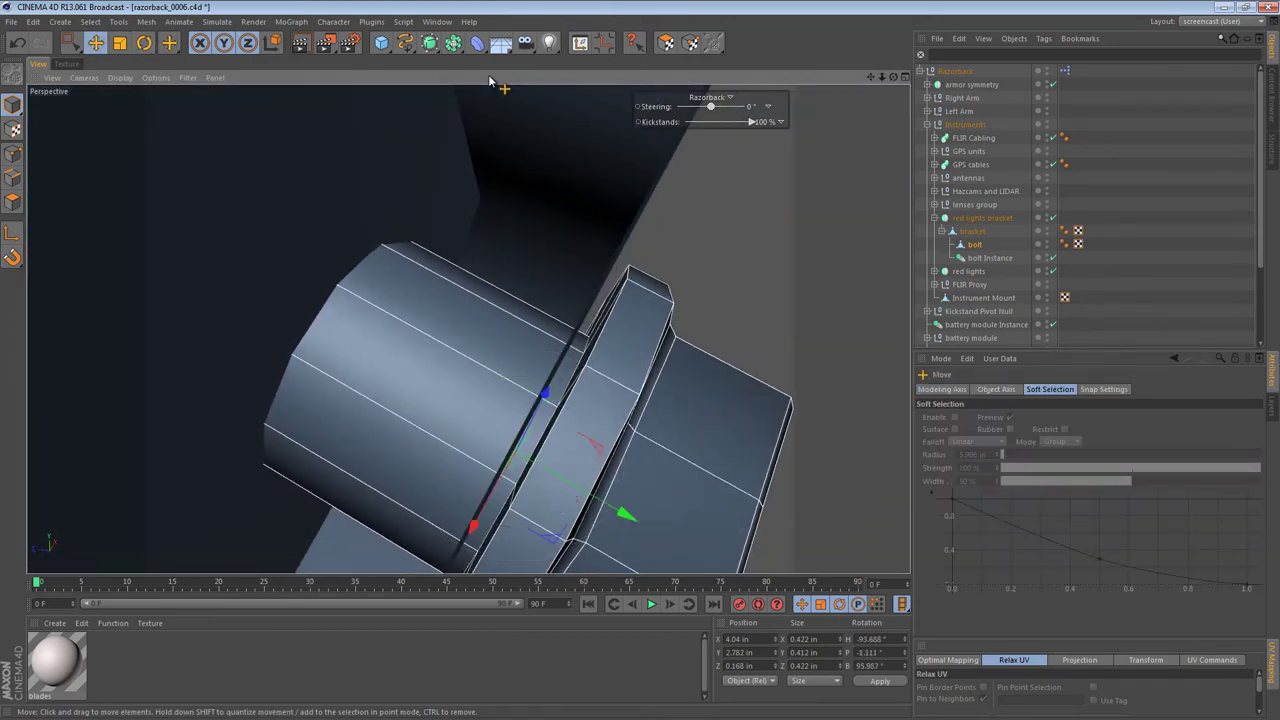
left_click_drag(626, 517, 600, 505)
key("r")
left_click_drag(600, 455, 599, 462)
middle_click_drag(599, 462, 625, 388, "alt")
left_click_drag(469, 329, 520, 335, "alt")
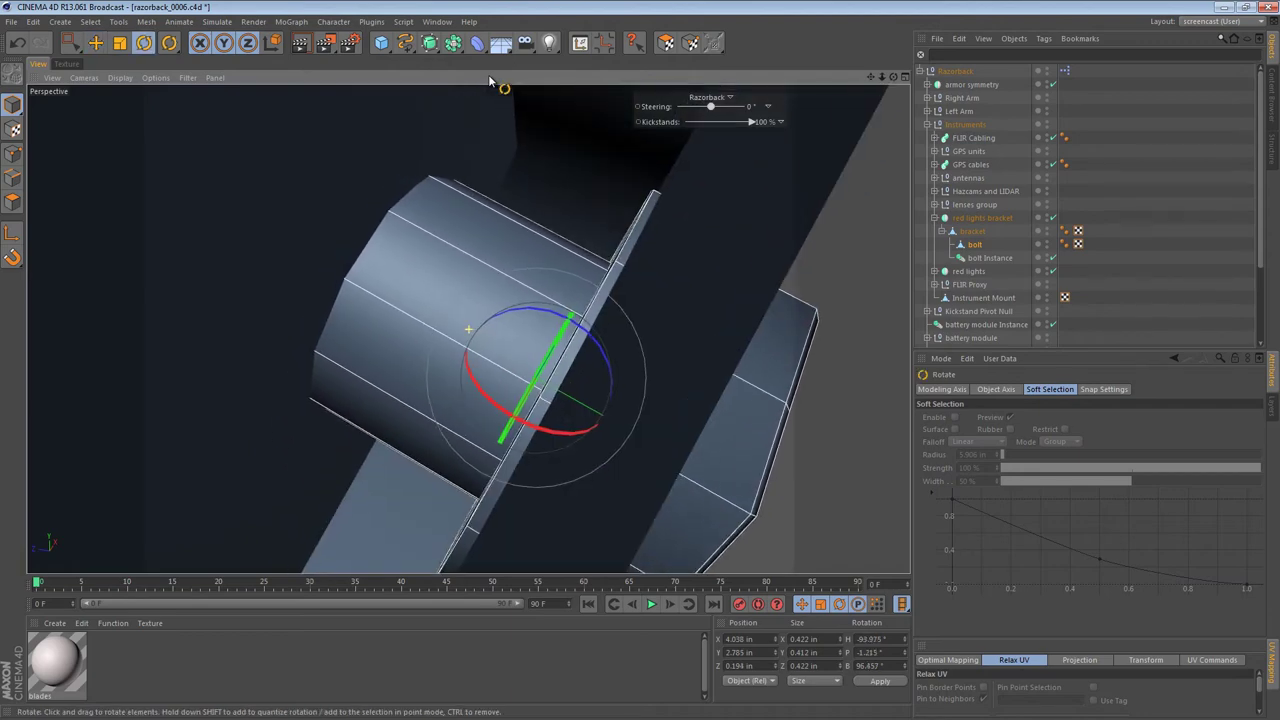
Step: Switch to shading with lines and centre the bolt on the upper arm's rounded tip at about X 3.847 in, Y 2.717 in
mouse_move(515, 404)
left_mouse_down("alt")
mouse_move(660, 430)
mouse_move(610, 385)
mouse_move(530, 470)
mouse_move(480, 430)
mouse_move(515, 350)
left_mouse_up("alt")
right_click_drag(515, 404, 400, 404, "alt")
mouse_move(534, 418)
left_mouse_down("alt")
mouse_move(610, 390)
mouse_move(540, 420)
left_mouse_up("alt")
right_click_drag(534, 418, 620, 418, "alt")
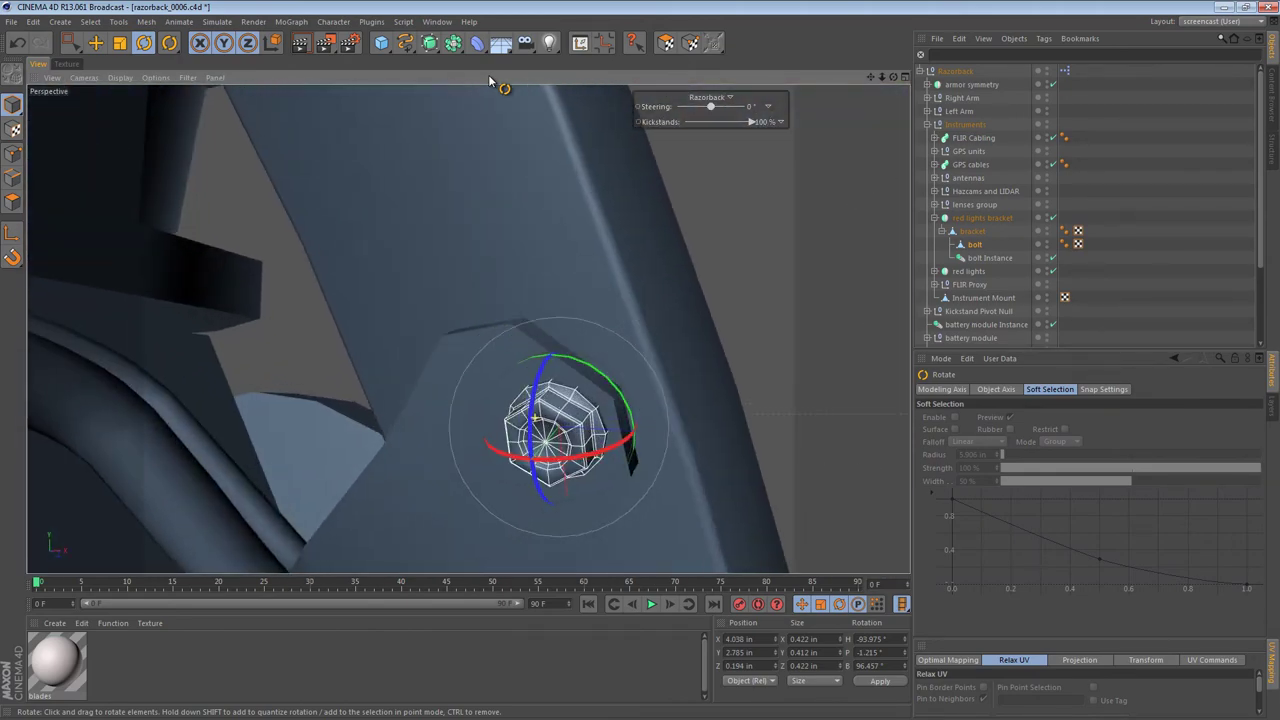
left_click_drag(534, 418, 650, 370, "alt")
key("e")
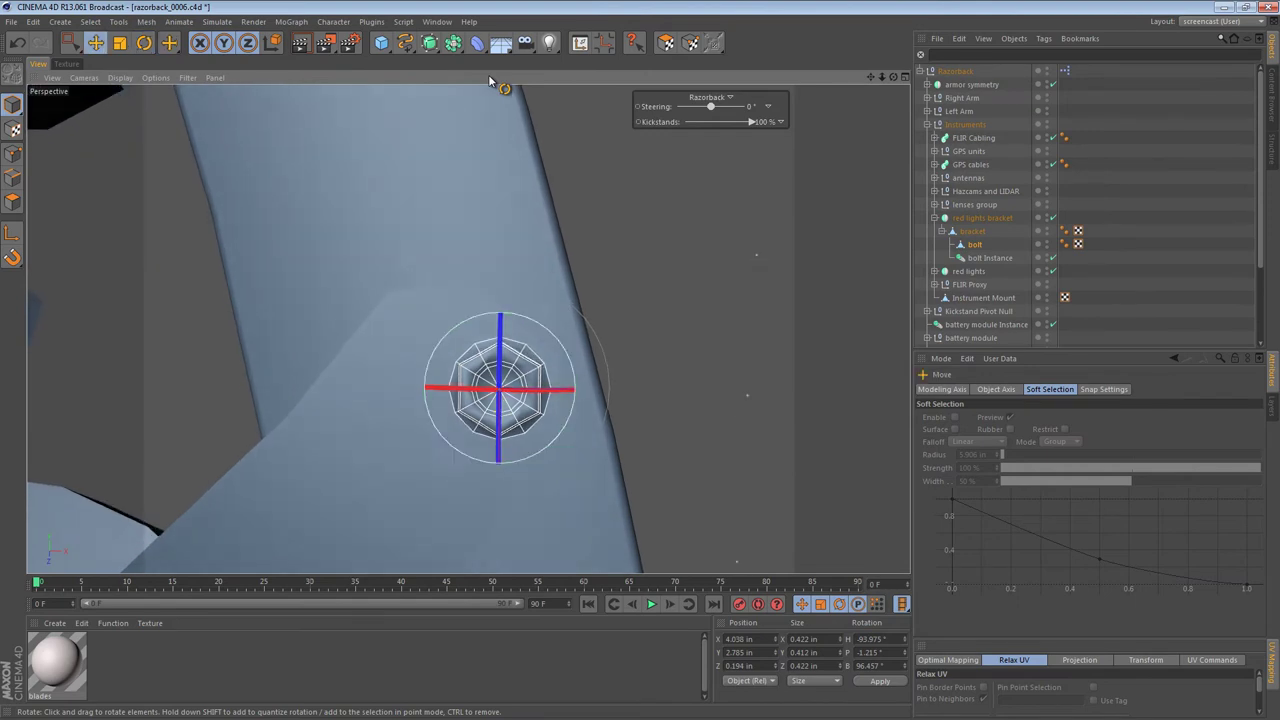
key("n")
key("b")
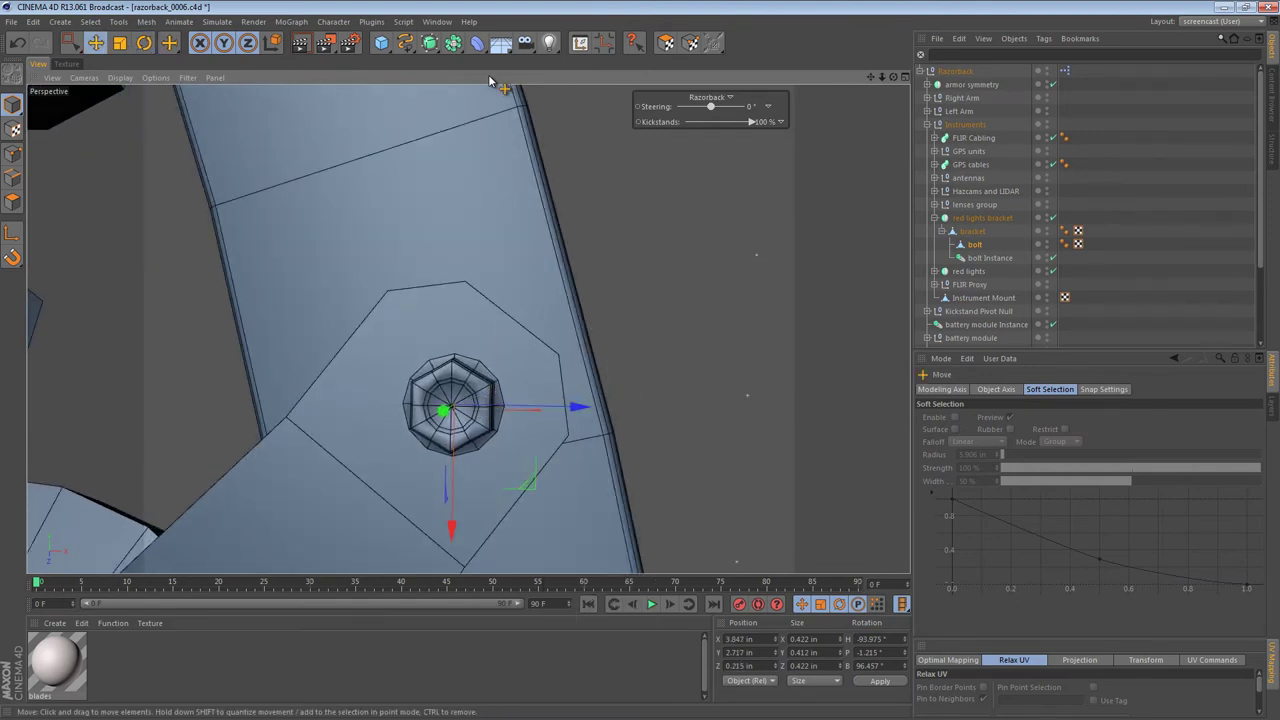
Step: Centre the bolt instance on the lower arm's rounded tip at about X 4.463 in, Y -3.561 in, and clear the selection
left_click(490, 81)
key("o")
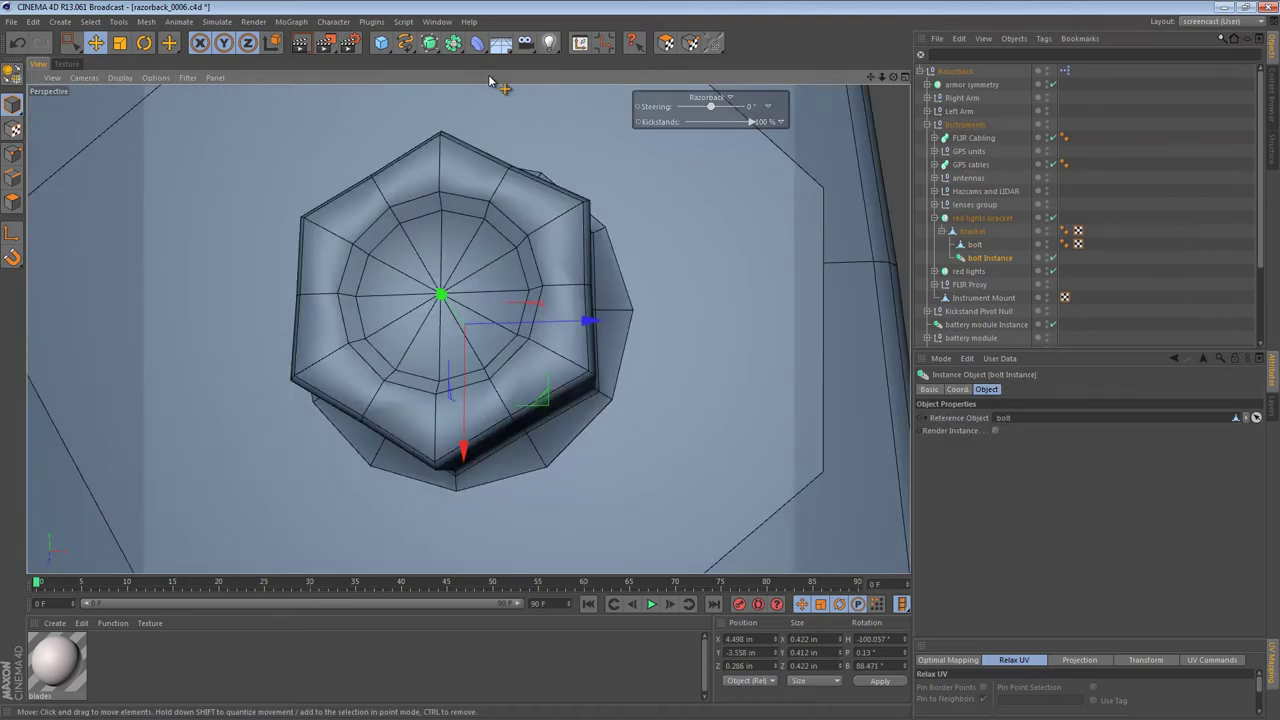
right_click_drag(611, 331, 550, 318, "alt")
left_click_drag(550, 318, 553, 340, "alt")
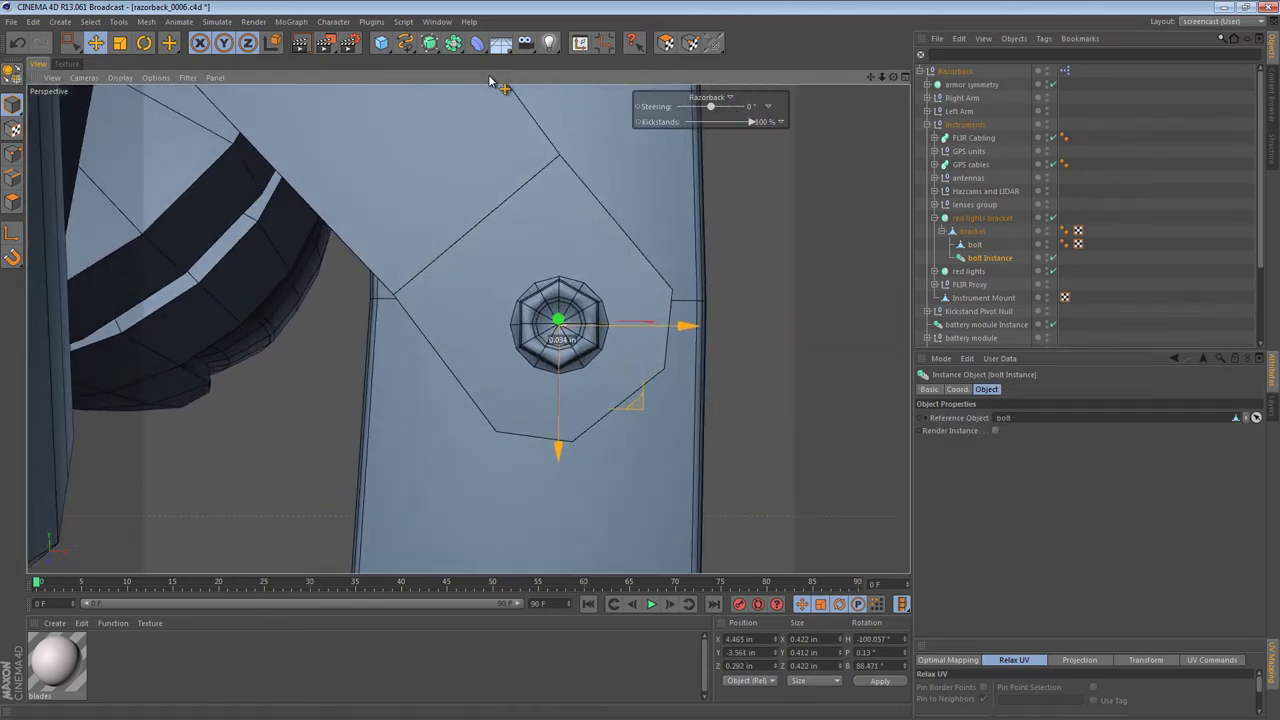
key("ctrl+shift+a")
Step: Examine the bolted bracket arms and their fit between the light strip and the instrument mount from several angles
left_click_drag(606, 309, 460, 360, "alt")
key("ctrl+shift+z")
key("ctrl+shift+z")
key("ctrl+shift+z")
key("ctrl+shift+z")
key("ctrl+shift+z")
key("ctrl+shift+z")
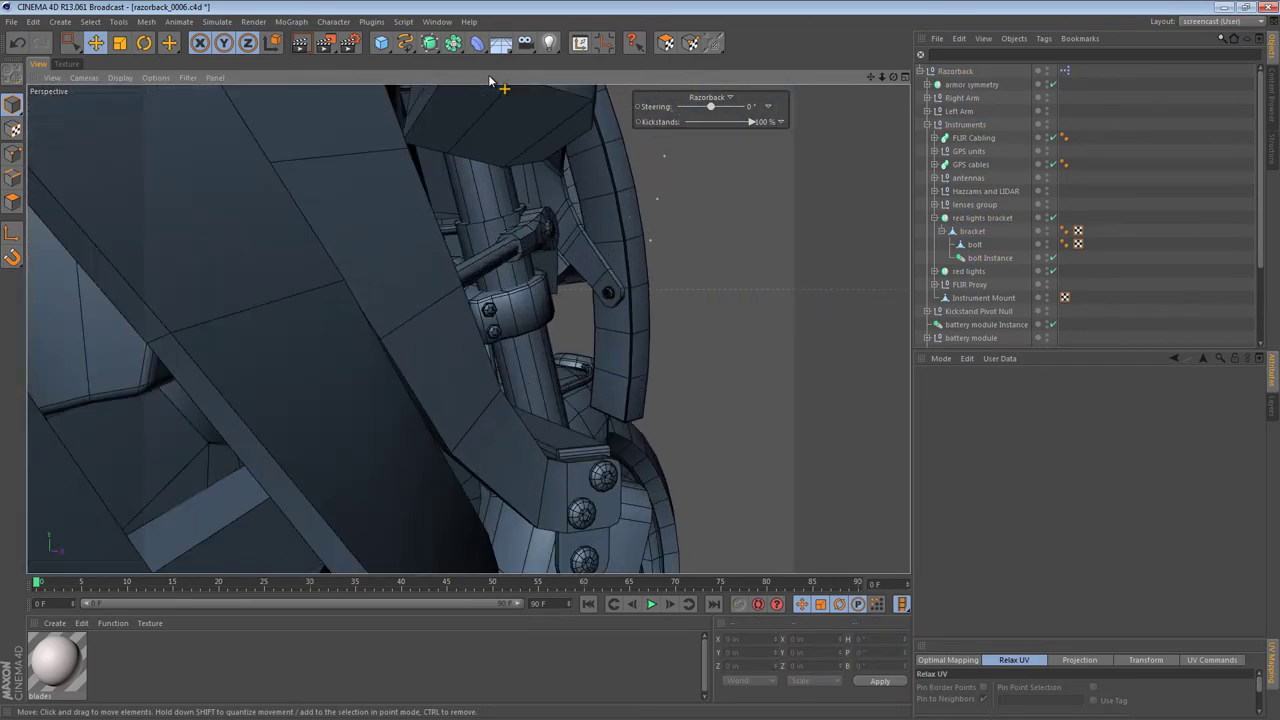
key("ctrl+shift+z")
key("ctrl+shift+z")
key("ctrl+shift+z")
key("ctrl+shift+z")
key("ctrl+shift+z")
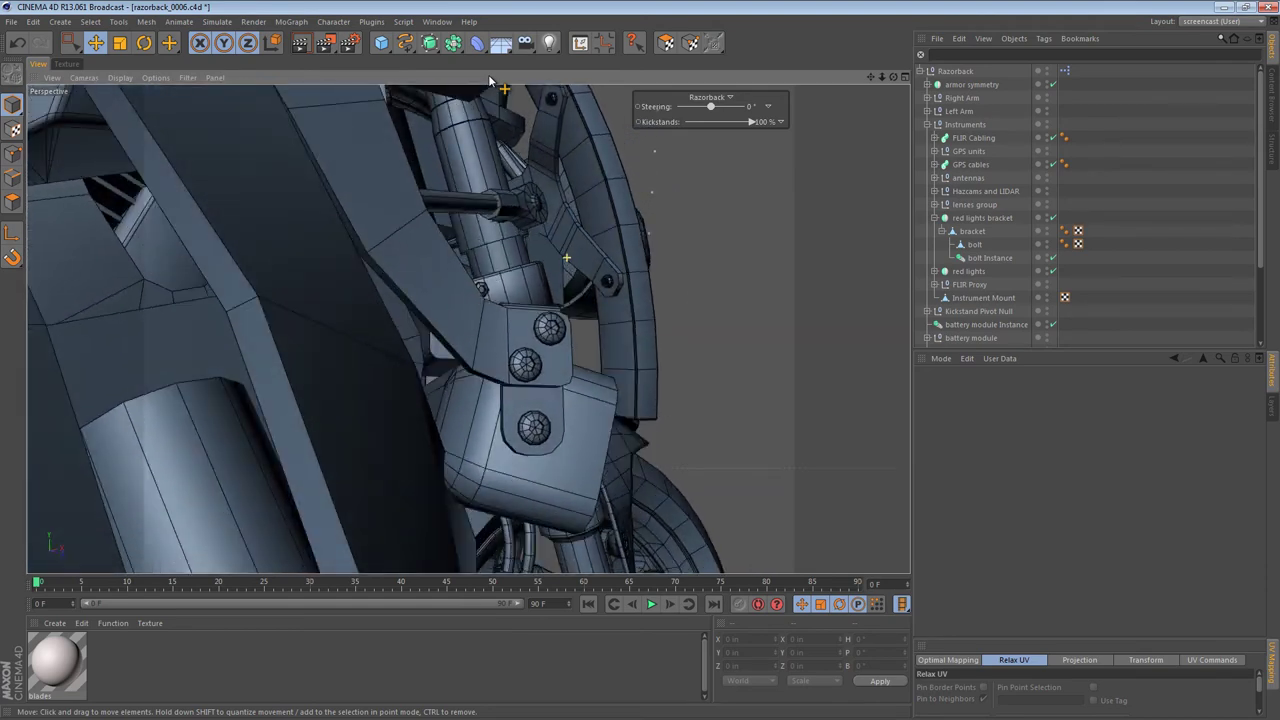
key("ctrl+shift+z")
key("ctrl+shift+z")
key("ctrl+shift+z")
key("ctrl+shift+z")
key("ctrl+shift+z")
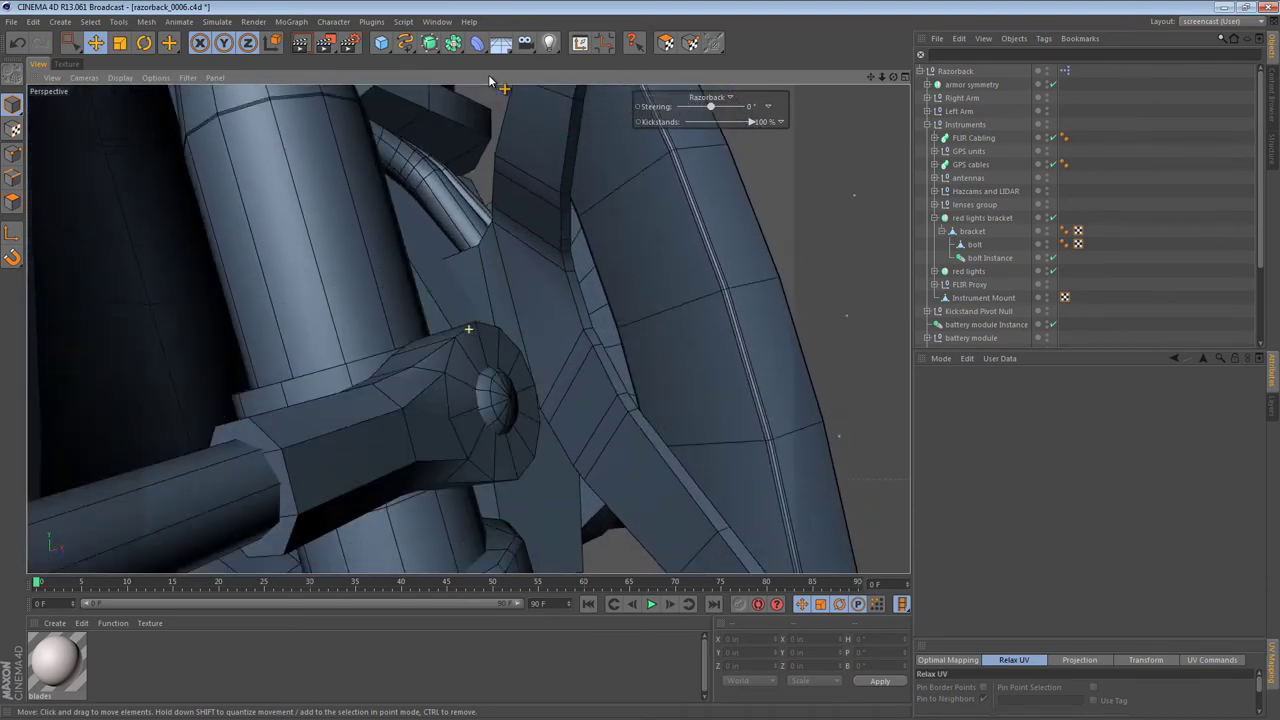
key("ctrl+shift+z")
key("ctrl+shift+z")
key("ctrl+shift+z")
key("ctrl+shift+z")
key("ctrl+shift+z")
key("ctrl+shift+z")
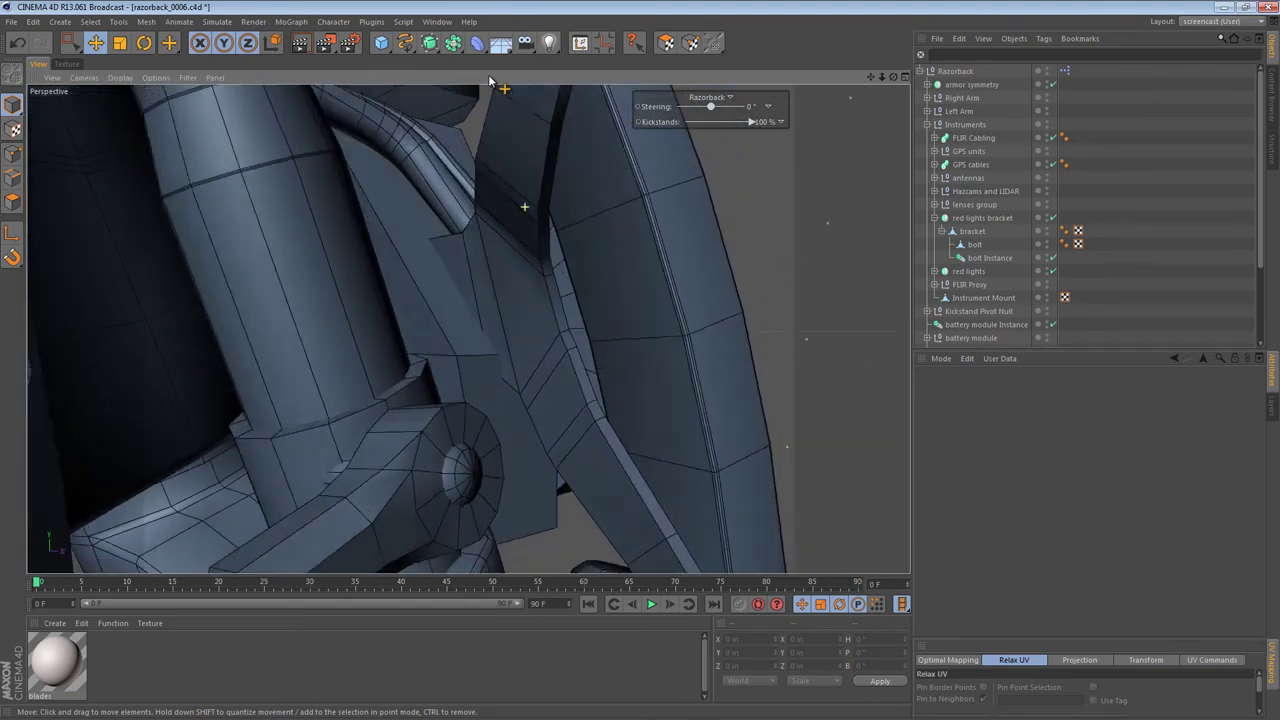
Step: Select the bracket and, in the top view, delete the internal polygon across the upper arm's base at about X 2.311 in, Y 0.902 in
key("ctrl+z")
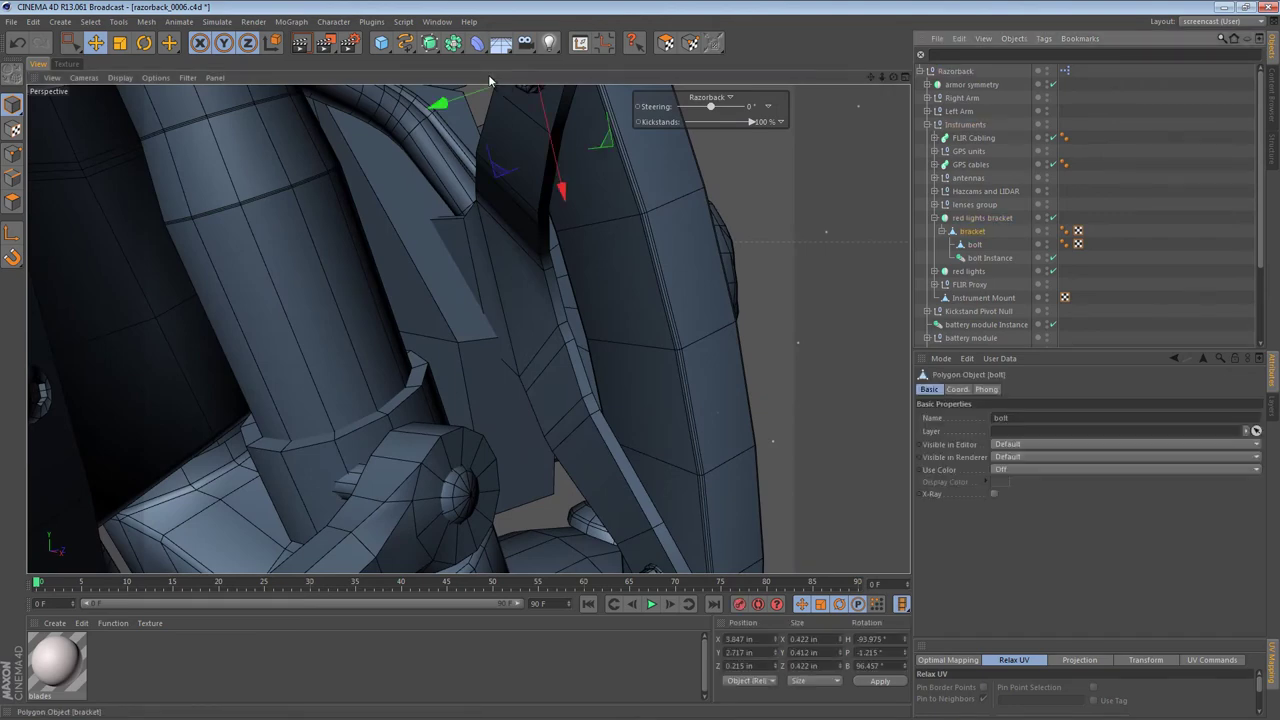
key("ctrl+z")
key("F2")
key("ctrl+z")
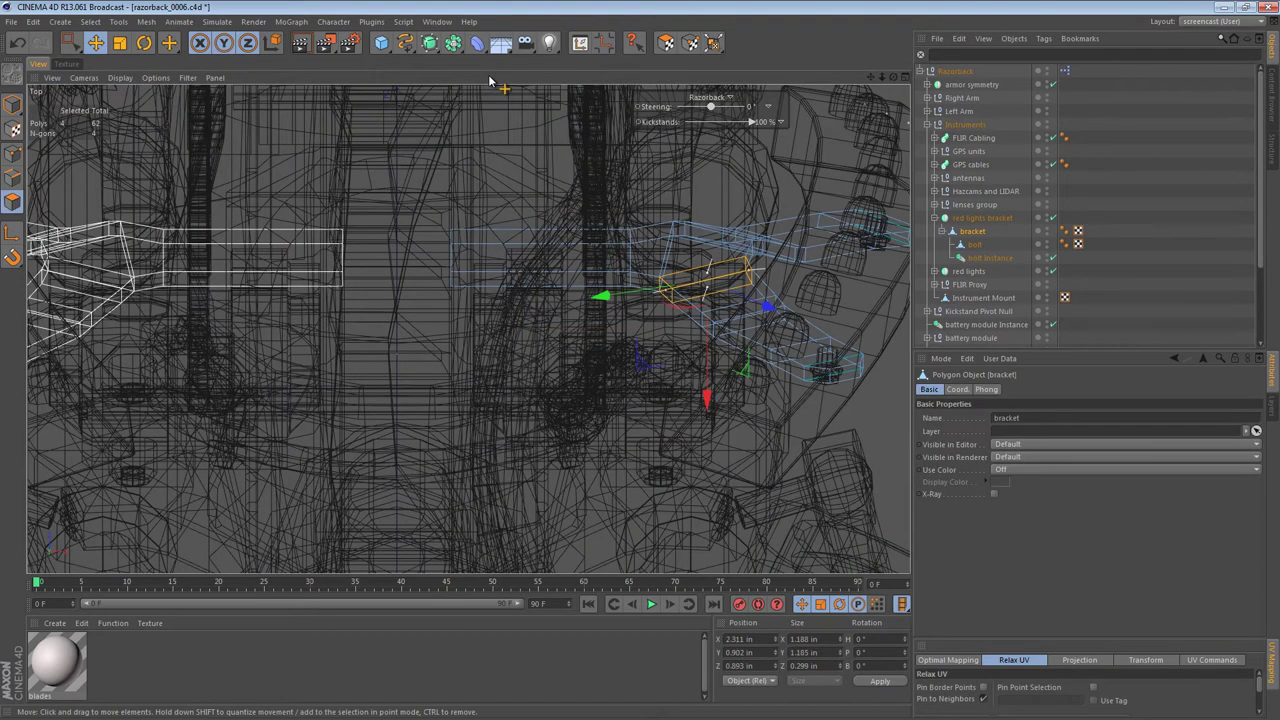
key("ctrl+z")
key("ctrl+z")
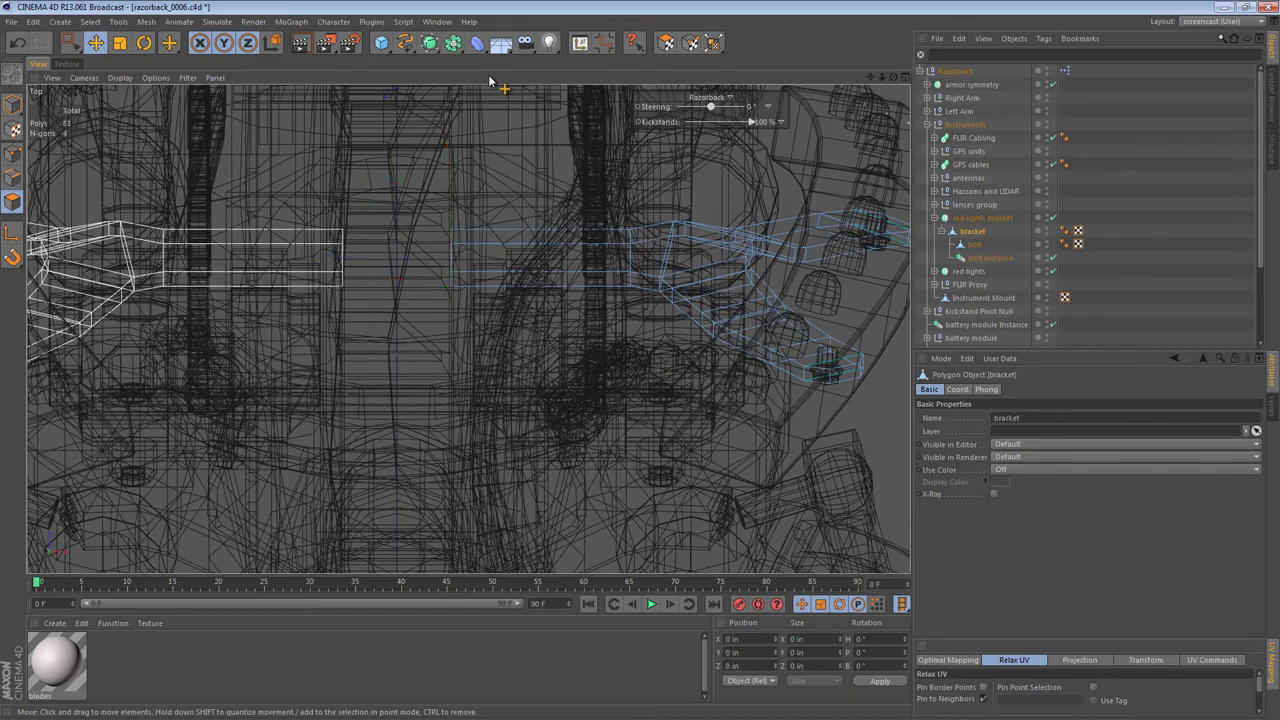
Step: Loop-select the bracket's outline edges on both faces and deselect the two edges at its open inner end
key("u")
key("l")
key("Return")
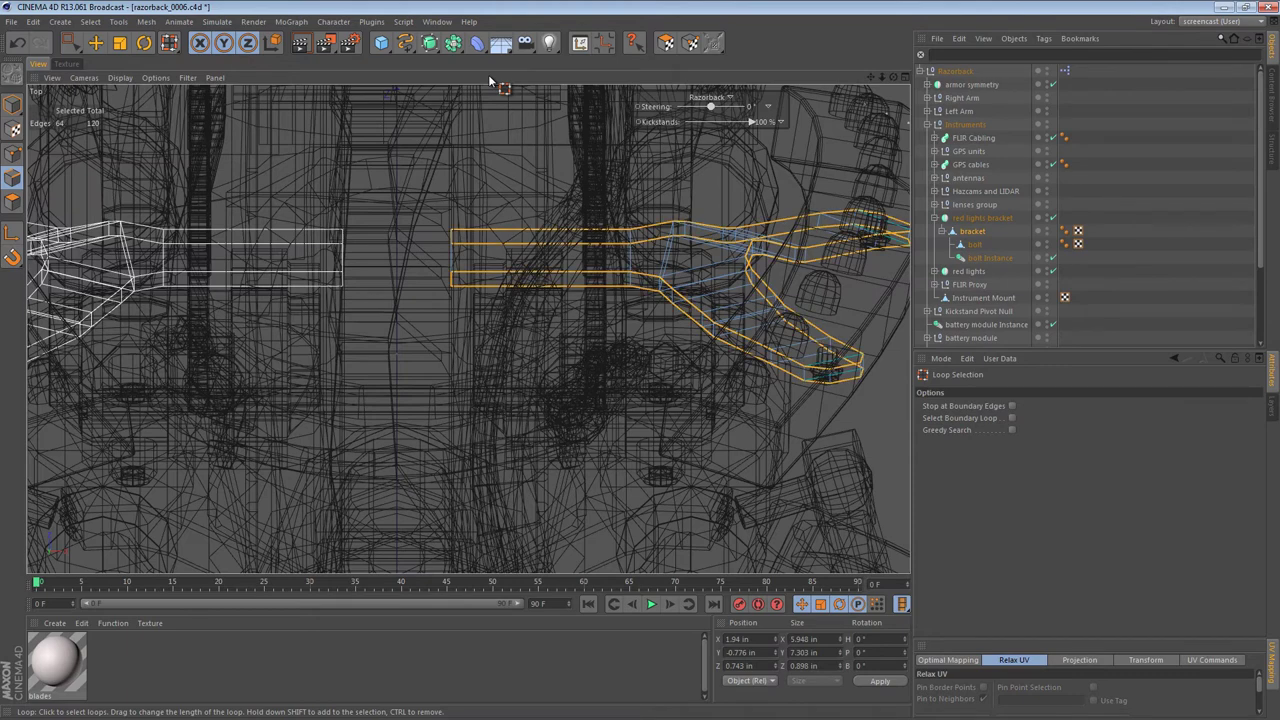
right_click_drag(416, 186, 470, 332, "ctrl")
Step: Bevel the selected outline edges with a 0.016 in inner offset, convex type and a subdivision of 1
key("F1")
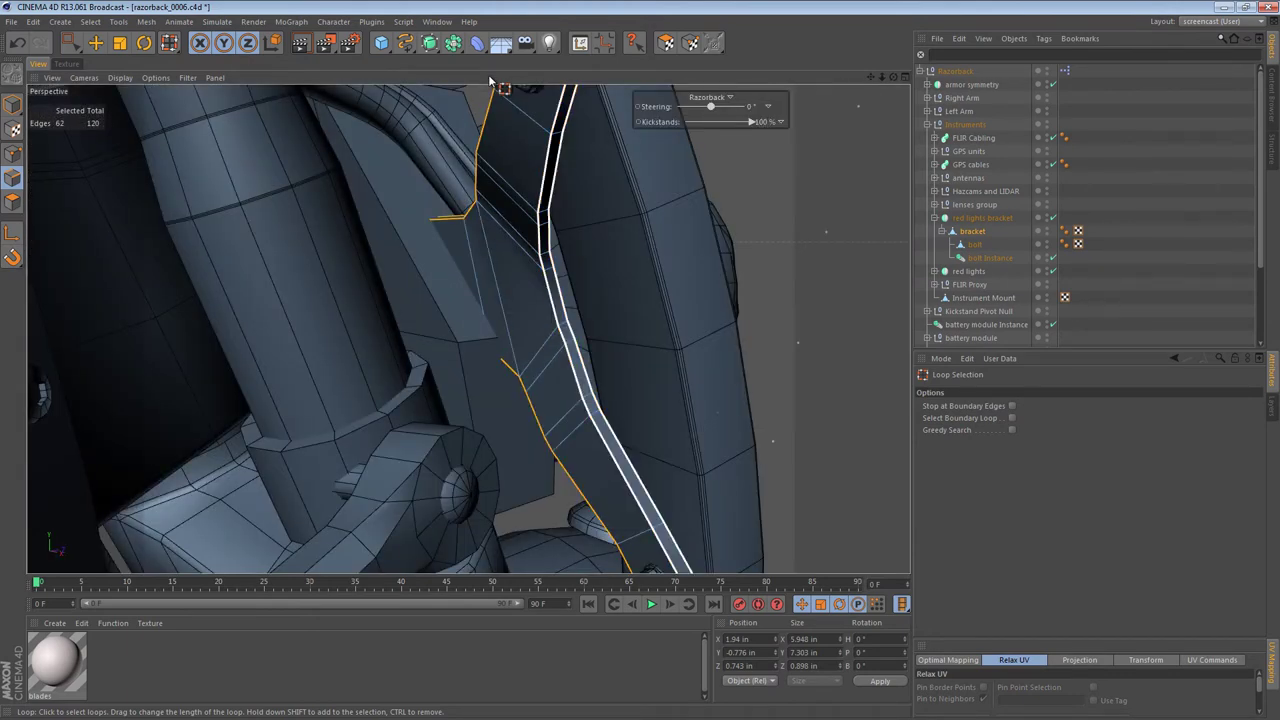
scroll(527, 250, "down", 4)
left_click_drag(489, 77, 489, 77, "alt")
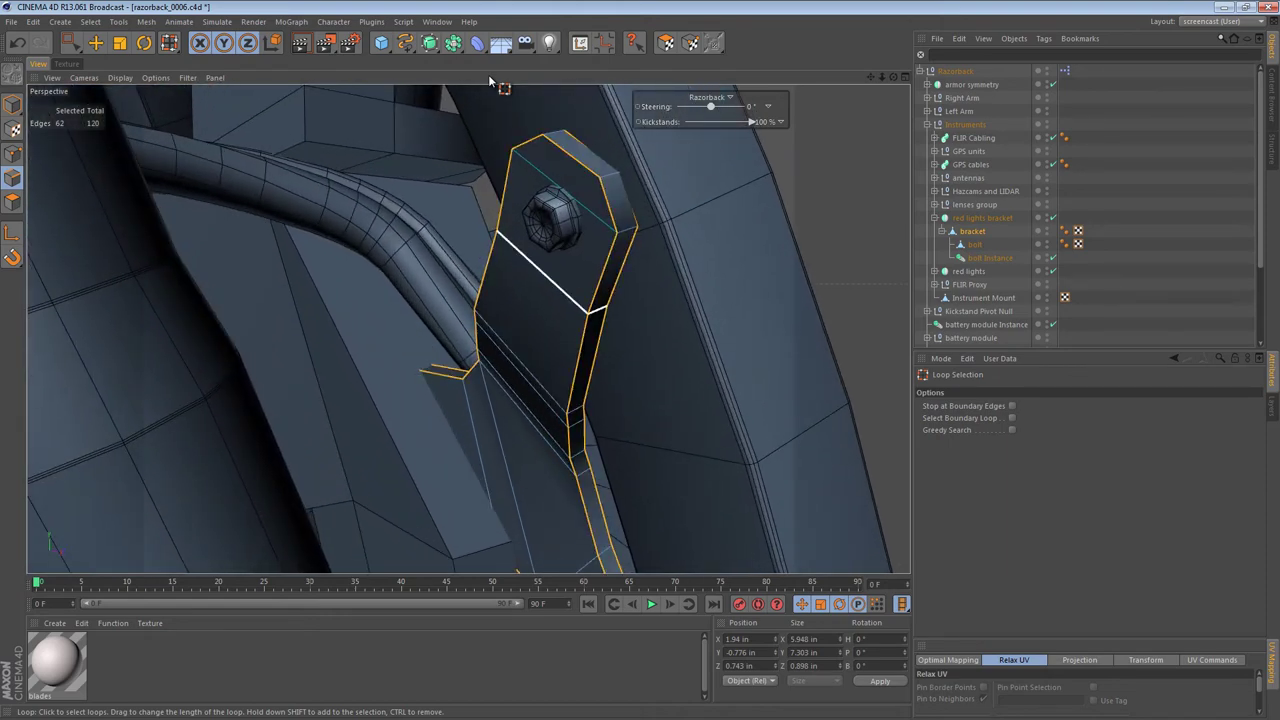
key("m")
key("s")
left_click(992, 458)
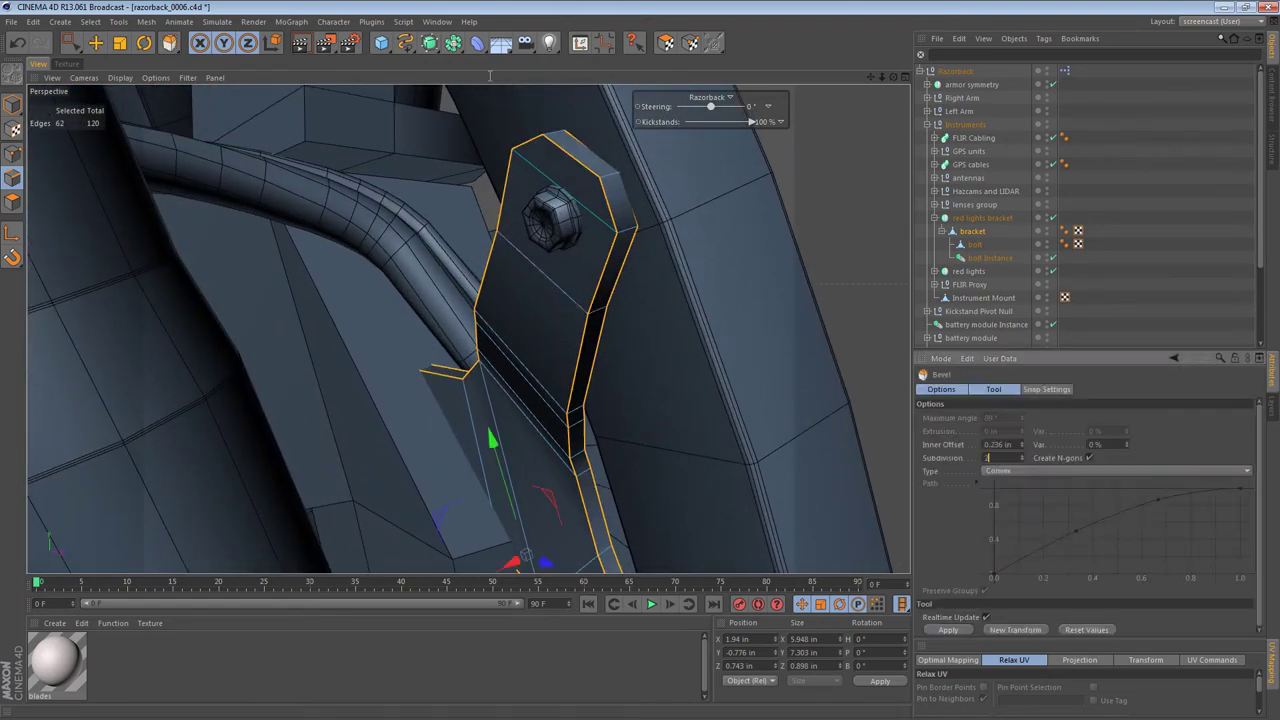
right_click_drag(626, 237, 720, 237, "alt")
mouse_move(660, 300)
left_mouse_down("alt")
mouse_move(600, 320)
mouse_move(648, 290)
left_mouse_up("alt")
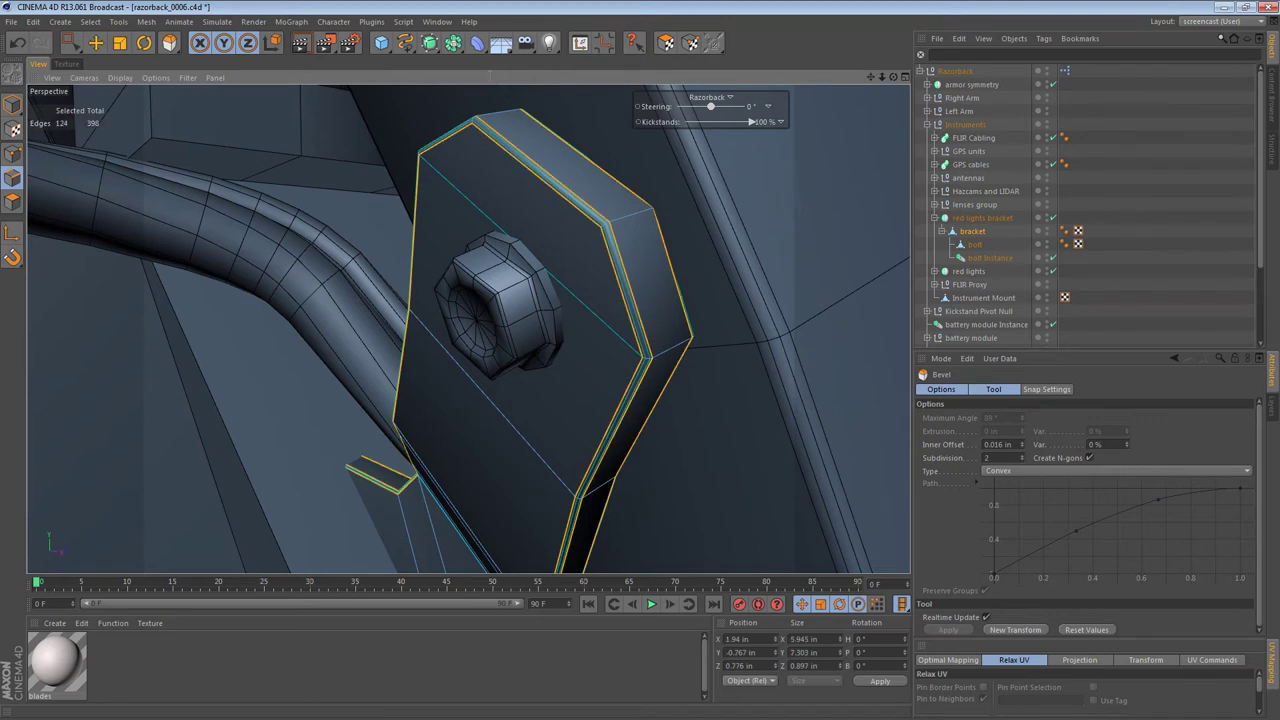
left_click(995, 458)
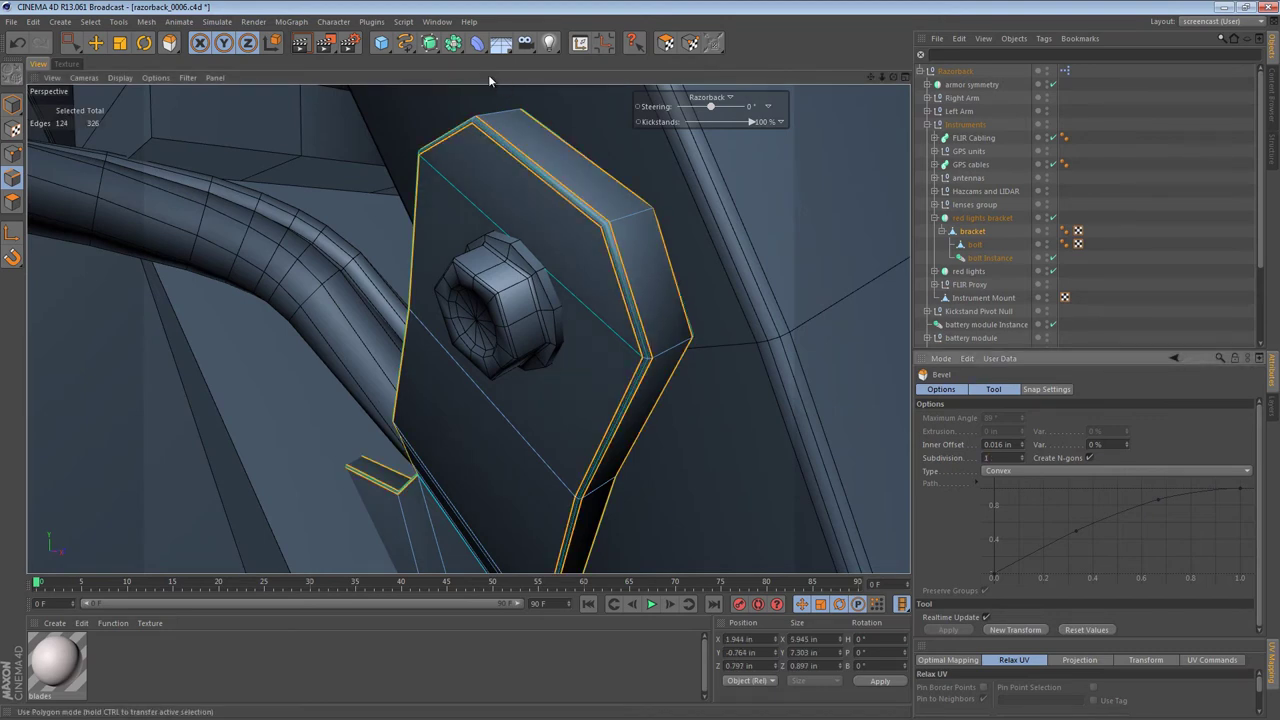
Step: Select all of the bracket's polygons and remove their N-gons
key("Return")
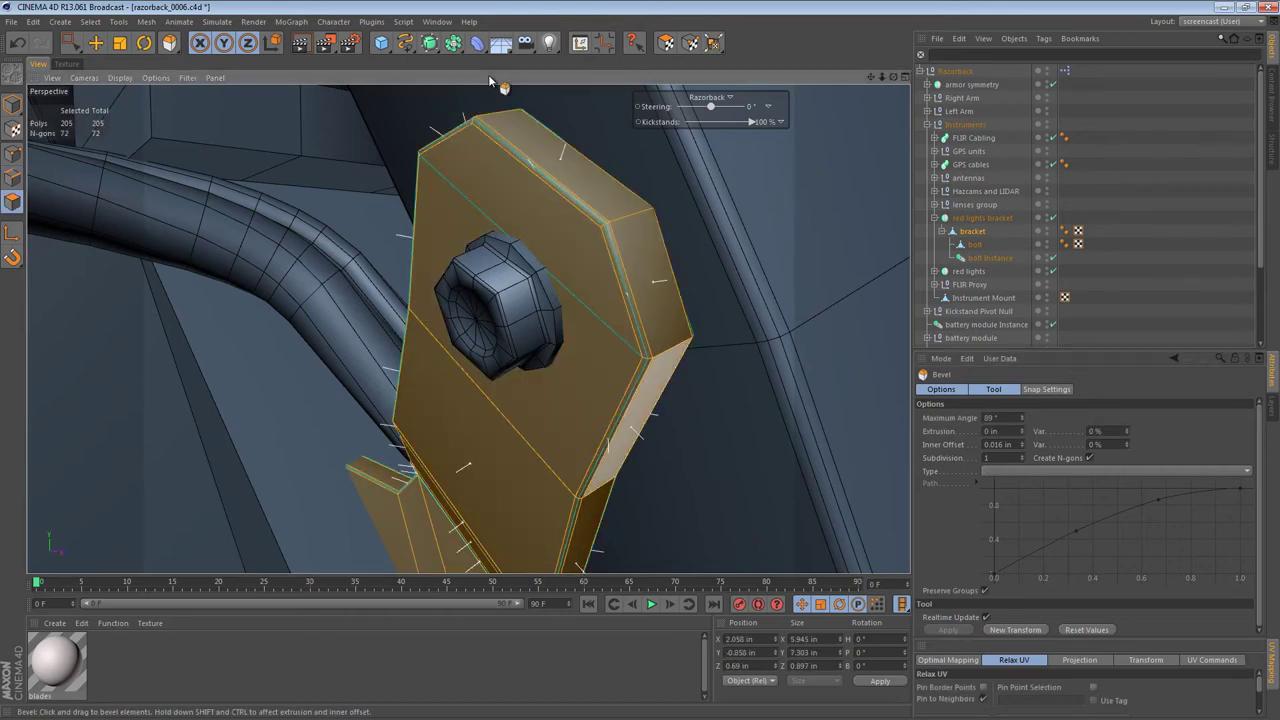
key("u")
key("e")
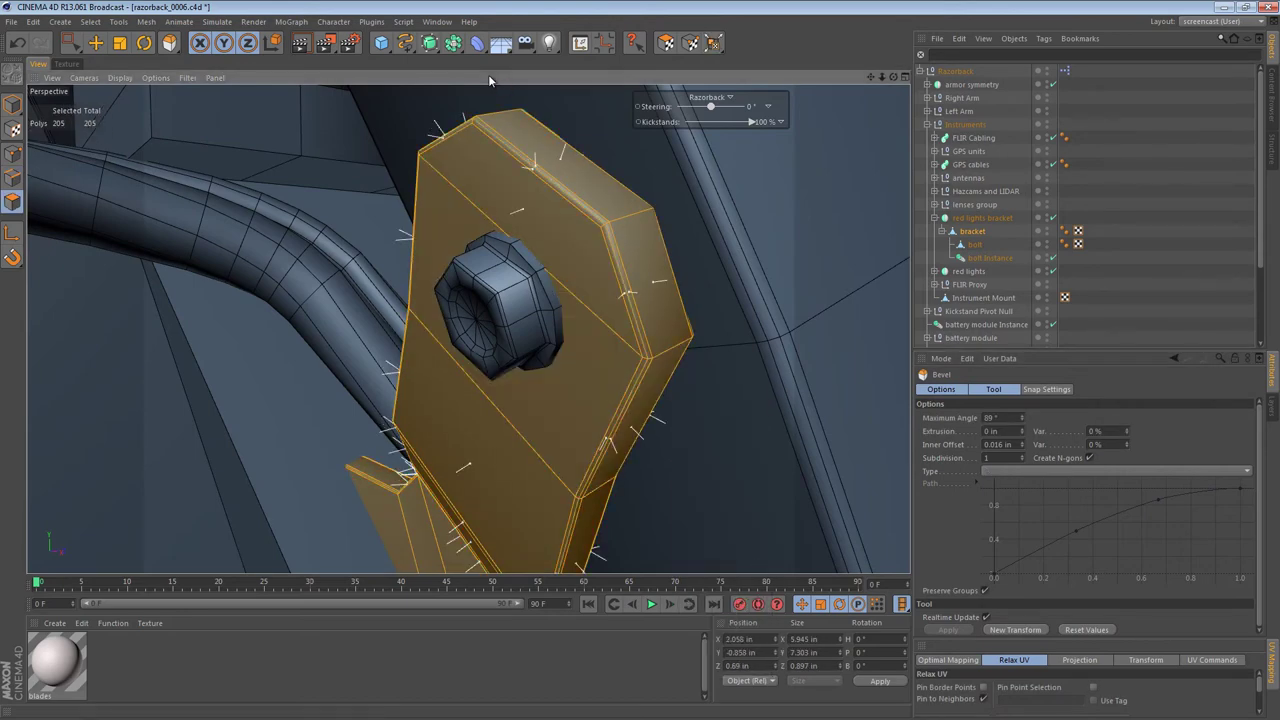
Step: Weld the two mid-bevel points at the upper arm's base corner to their centre at about X 1.7, Y 1.302, Z 0.855 in
middle_click_drag(470, 510, 471, 334, "alt")
mouse_move(534, 374)
left_mouse_down("alt")
mouse_move(600, 374)
mouse_move(640, 330)
left_mouse_up("alt")
middle_click_drag(490, 420, 490, 182, "alt")
right_click_drag(546, 314, 640, 314, "alt")
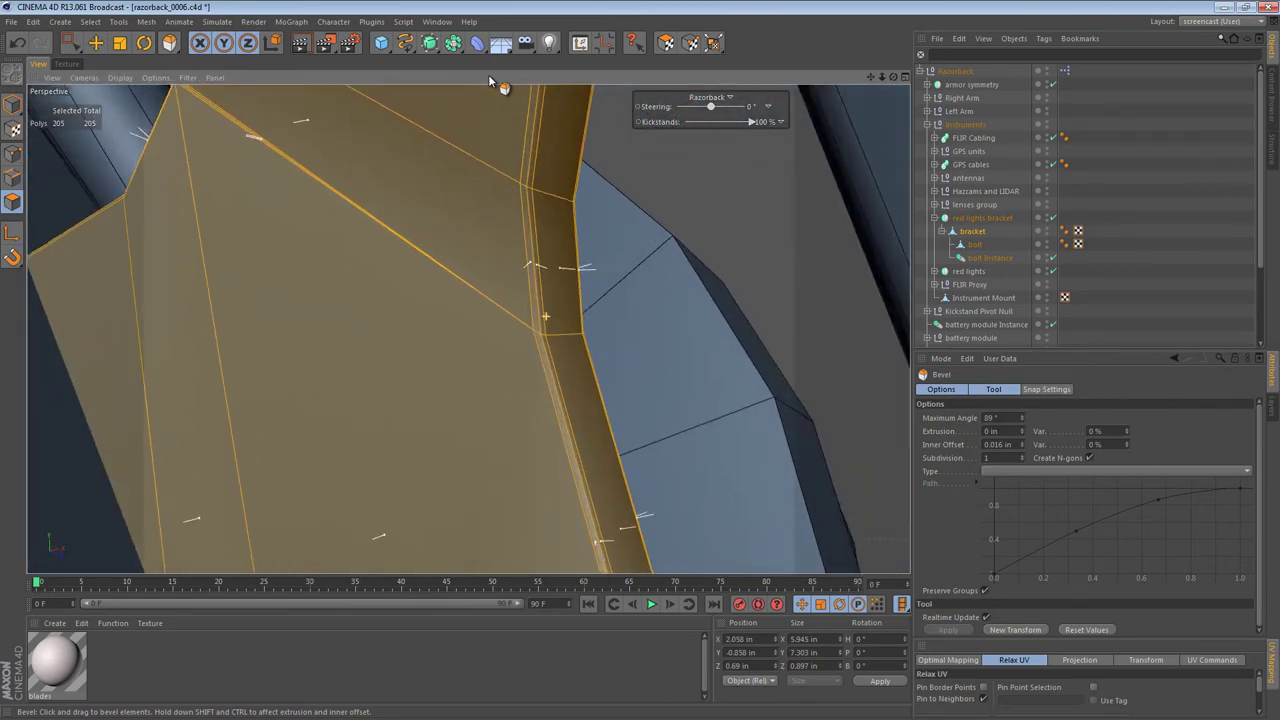
left_click_drag(546, 314, 500, 320, "alt")
middle_click_drag(336, 154, 468, 328, "alt")
left_click_drag(468, 328, 392, 348, "alt")
right_click_drag(334, 266, 450, 266, "alt")
left_click_drag(374, 300, 490, 340, "alt")
right_click_drag(374, 300, 430, 300, "alt")
left_click_drag(374, 300, 356, 306, "alt")
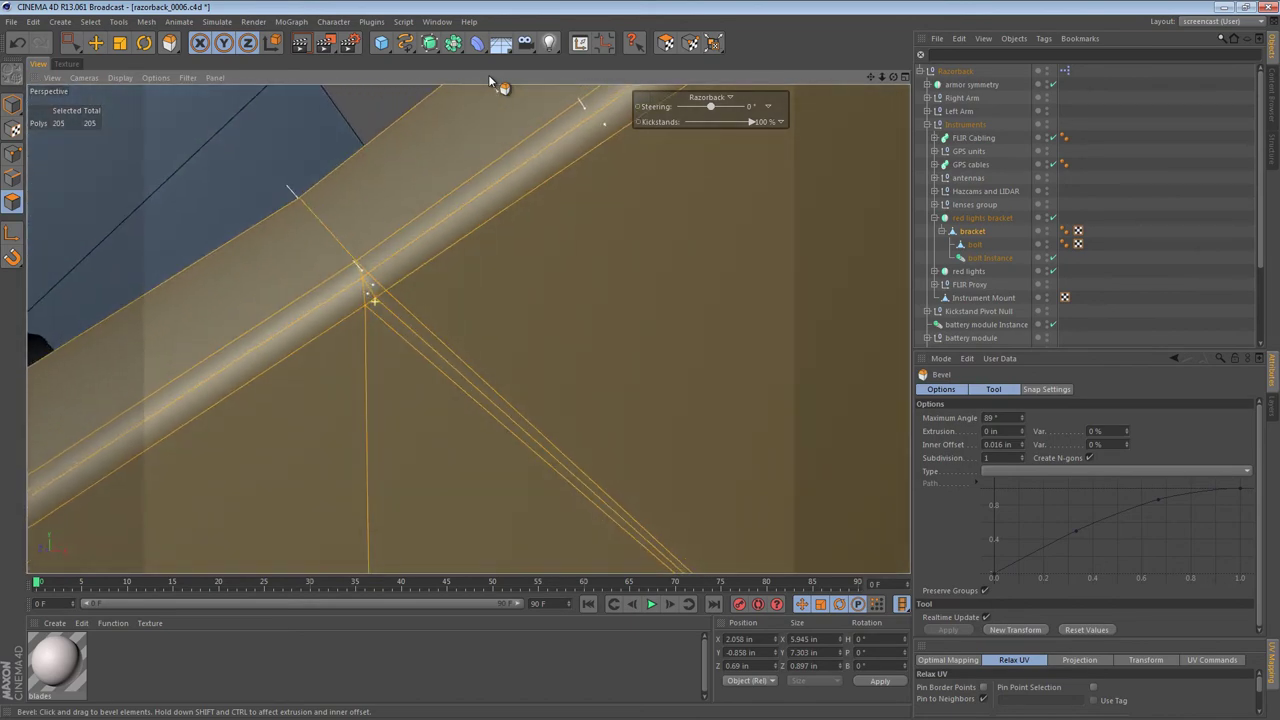
left_click(12, 154)
right_click_drag(331, 323, 385, 323, "alt")
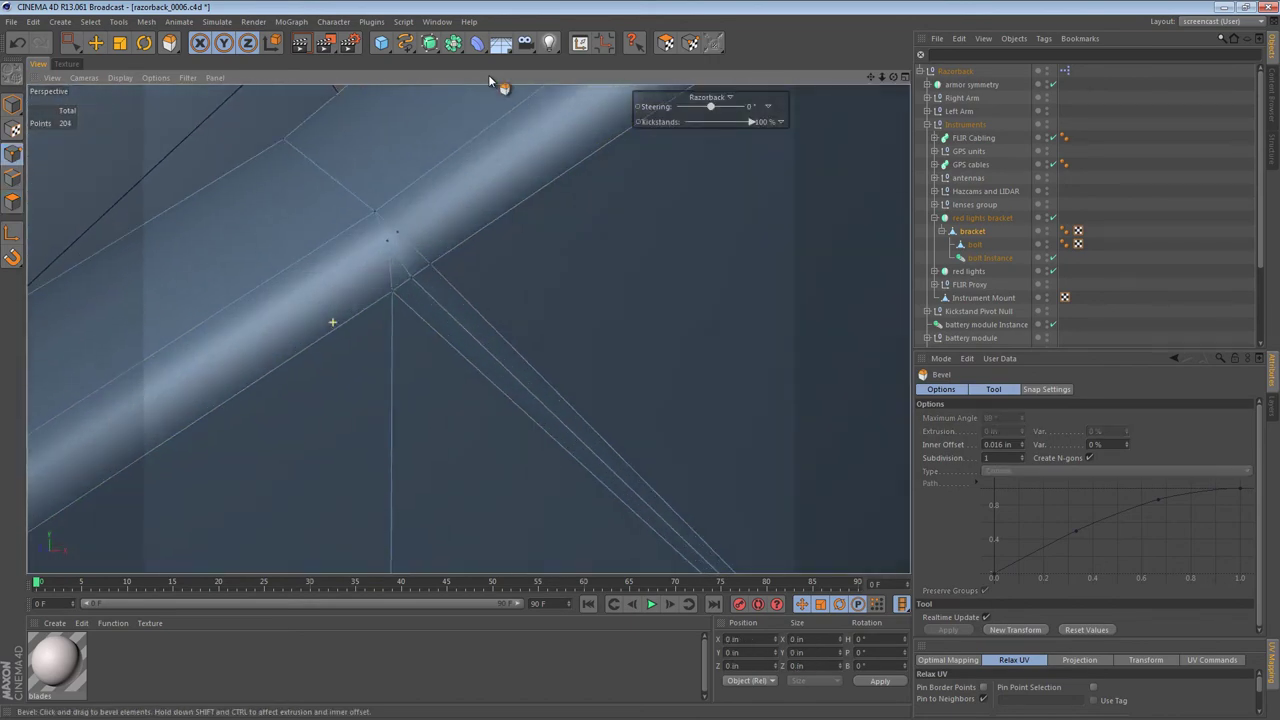
key("9")
left_click_drag(387, 240, 397, 233)
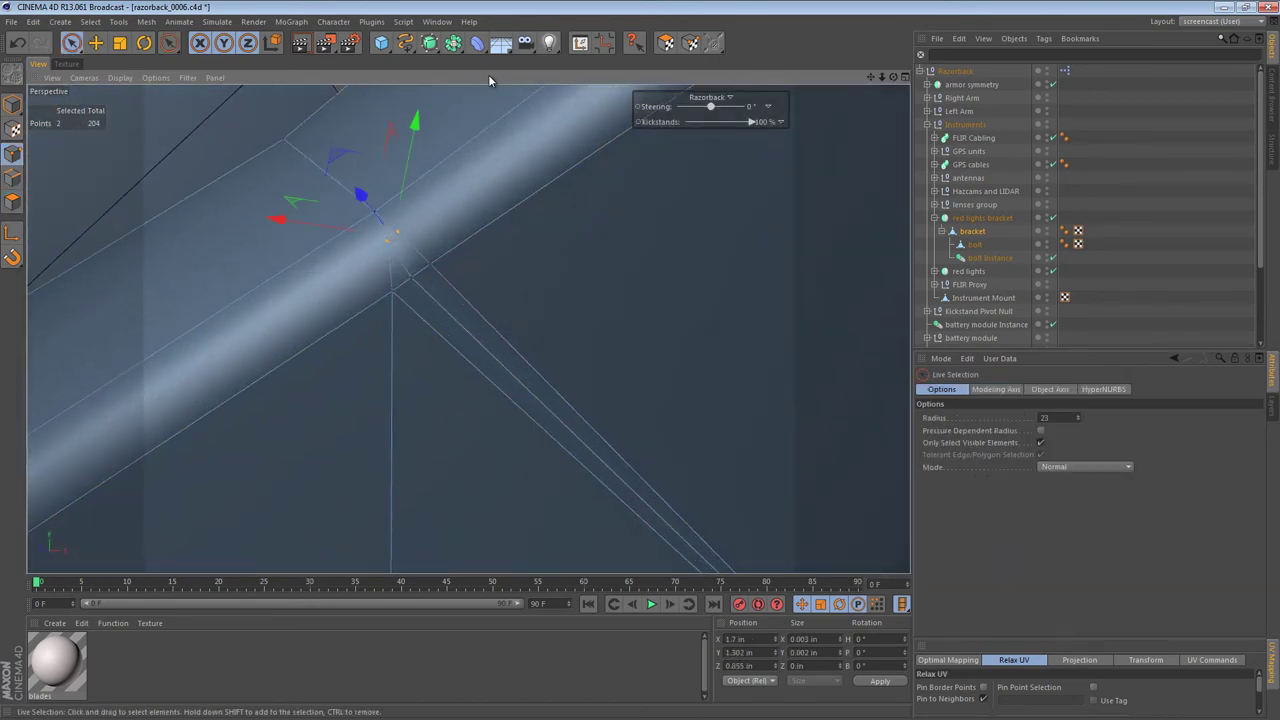
key("m")
key("q")
left_click(392, 236)
Step: Weld the three face-side bevel points at the same corner into the middle one at about X 1.705, Y 1.292, Z 0.851 in
key("9")
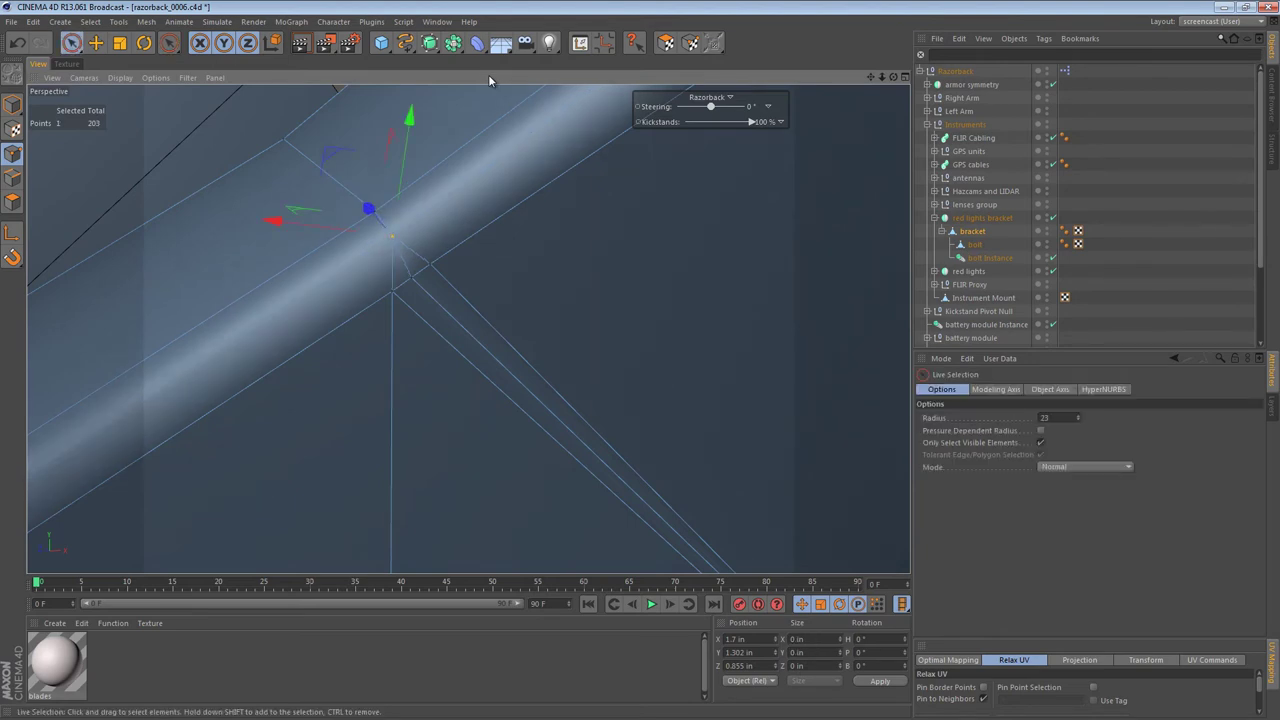
left_click_drag(430, 263, 393, 290)
key("m")
key("q")
left_click(411, 277)
Step: Weld the two mid-bevel points at the upper arm's base corner on the bracket's opposite face
right_click_drag(629, 335, 560, 335, "alt")
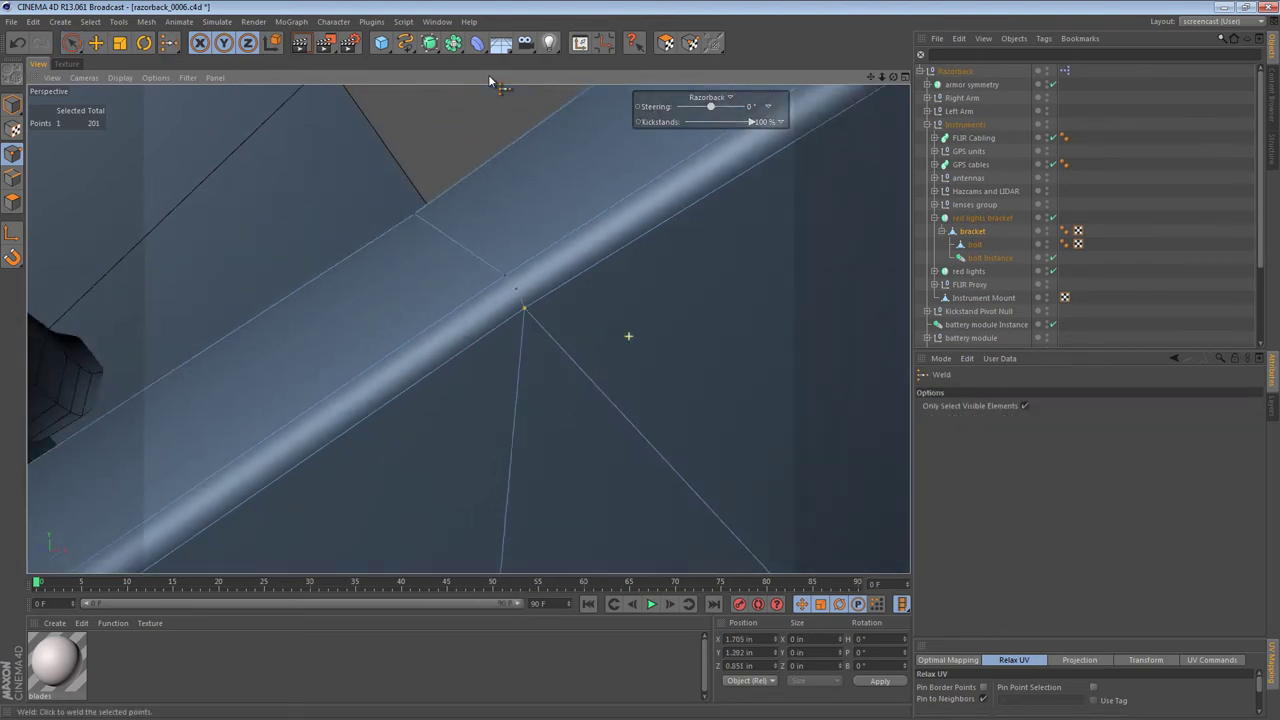
left_click_drag(560, 335, 475, 245, "alt")
right_click_drag(606, 383, 500, 383, "alt")
left_click_drag(473, 230, 144, 240, "alt")
right_click_drag(469, 246, 630, 246, "alt")
left_click_drag(514, 203, 575, 205, "alt")
left_click_drag(517, 165, 535, 200, "alt")
right_click_drag(517, 165, 590, 165, "alt")
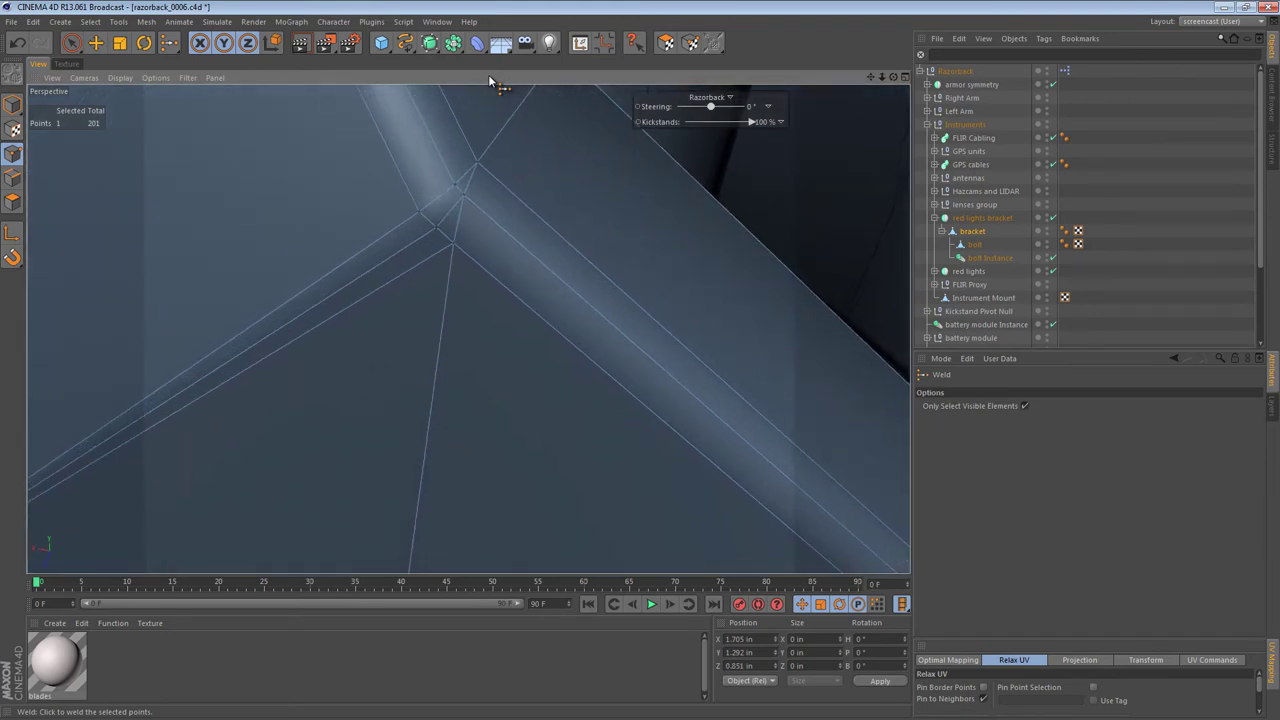
key("space")
left_click(458, 189)
key("space")
left_click(459, 189)
Step: Weld the three face-side points at the opposite face's upper corner into the middle one at about X 1.705, Y 1.292, Z 1.042 in
key("space")
left_click_drag(409, 216, 453, 243)
key("space")
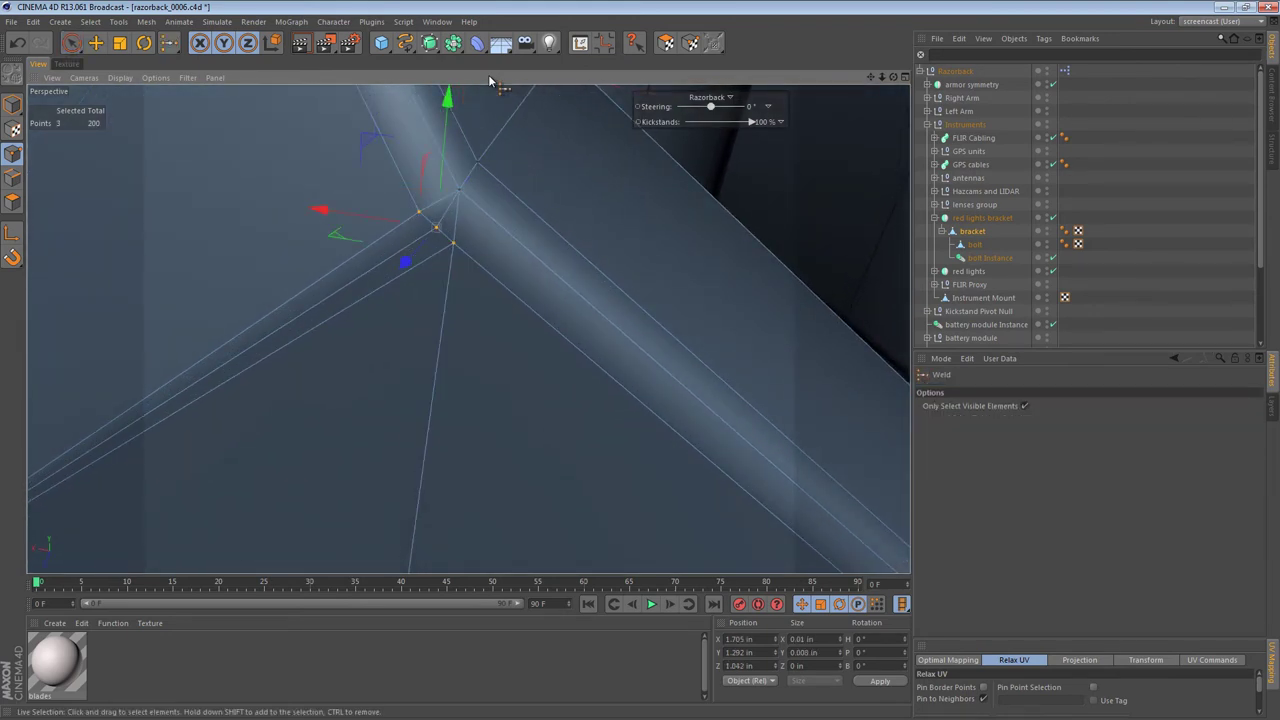
left_click(436, 227)
Step: Isolate the bracket by forcing its editor visibility on and hiding the rest of the Razorback hierarchy in the editor
middle_click_drag(436, 227, 571, 271, "alt")
right_click_drag(571, 271, 430, 271, "alt")
left_click_drag(469, 329, 478, 400, "alt")
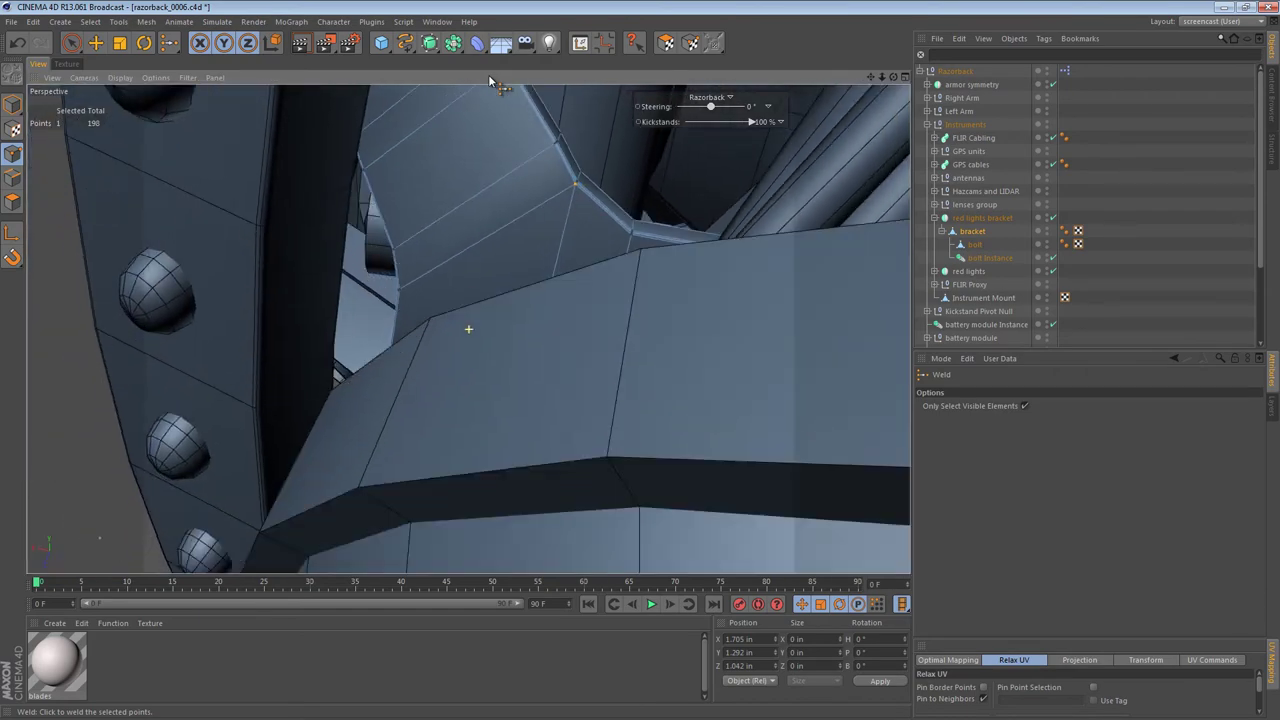
left_click_drag(451, 240, 580, 240, "alt")
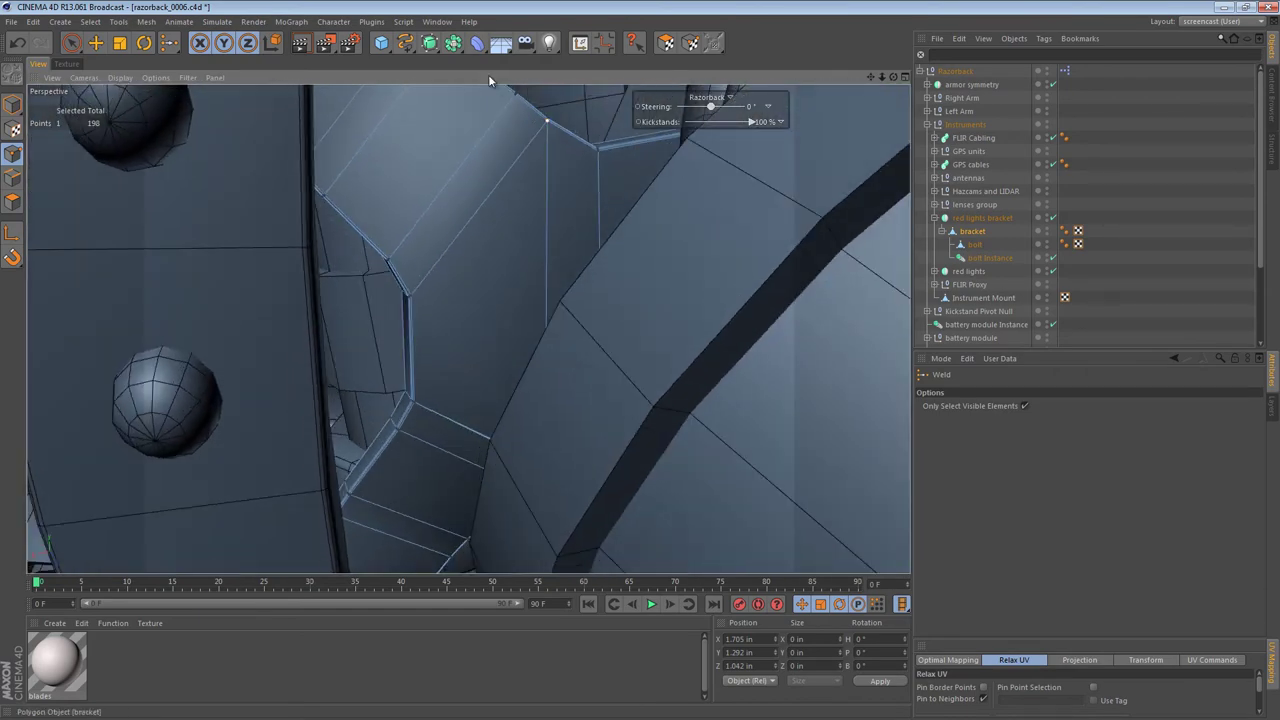
left_click(1150, 240)
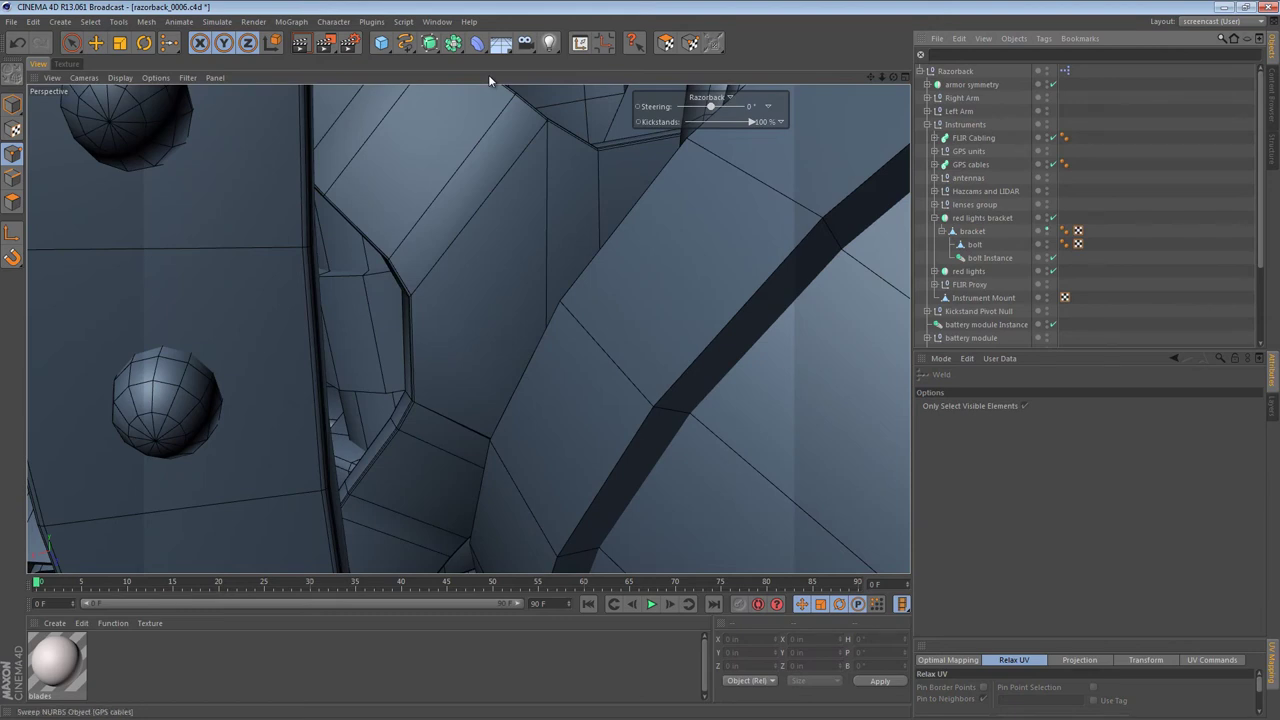
double_click(1047, 69)
right_click_drag(640, 250, 520, 250, "alt")
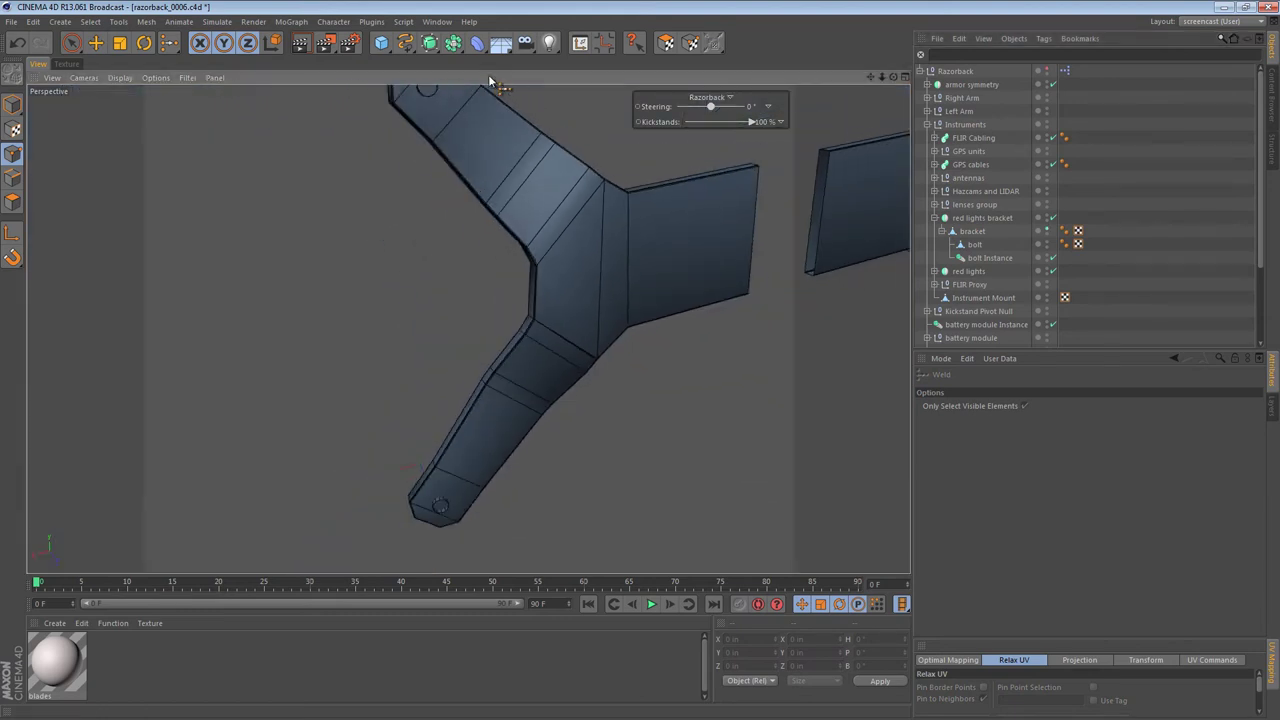
Step: Reselect the bracket and weld the mid-bevel points at the lower arm's base corner at about X 1.877, Y -1.425, Z 0.855 in
left_click_drag(539, 227, 940, 240, "alt")
right_click_drag(482, 387, 680, 387, "alt")
middle_click_drag(391, 388, 469, 329, "alt")
left_click_drag(469, 329, 530, 280, "alt")
left_click(972, 231)
right_click_drag(521, 295, 600, 295, "alt")
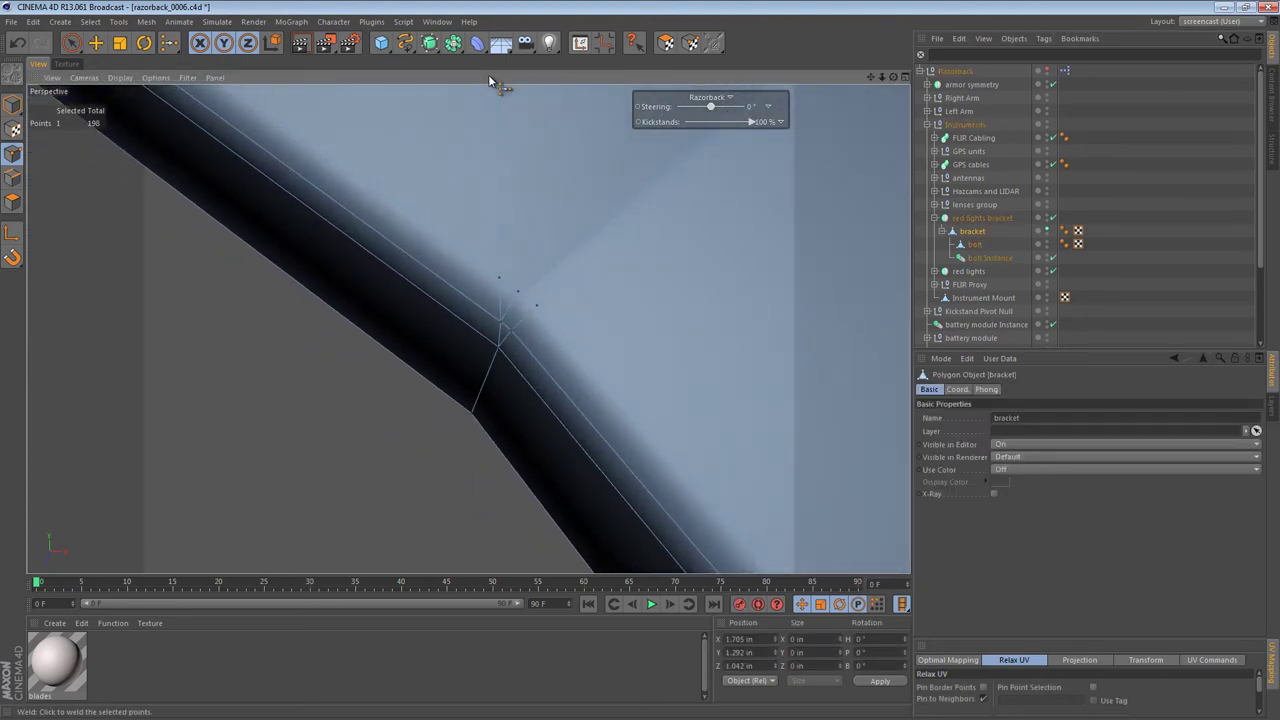
key("space")
key("space")
left_click(506, 326)
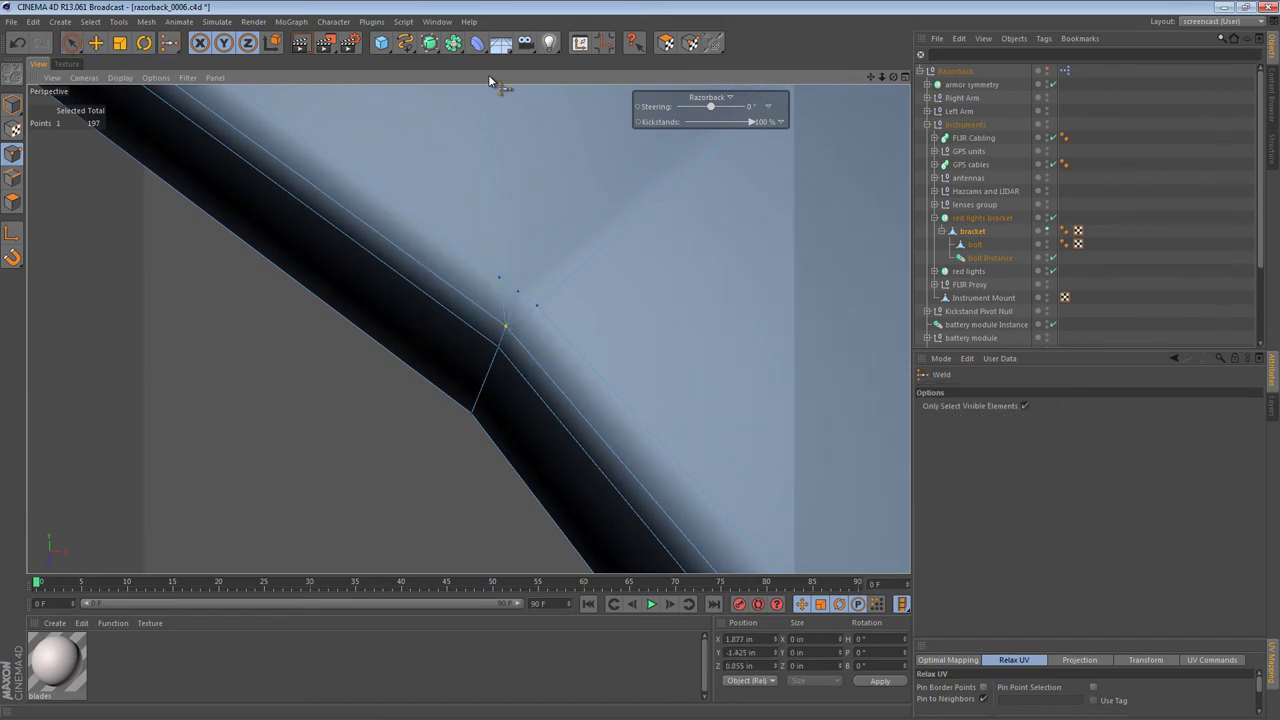
Step: Weld the three face-side bevel points at the lower arm's base corner into the middle one near Z 0.851 in
key("space")
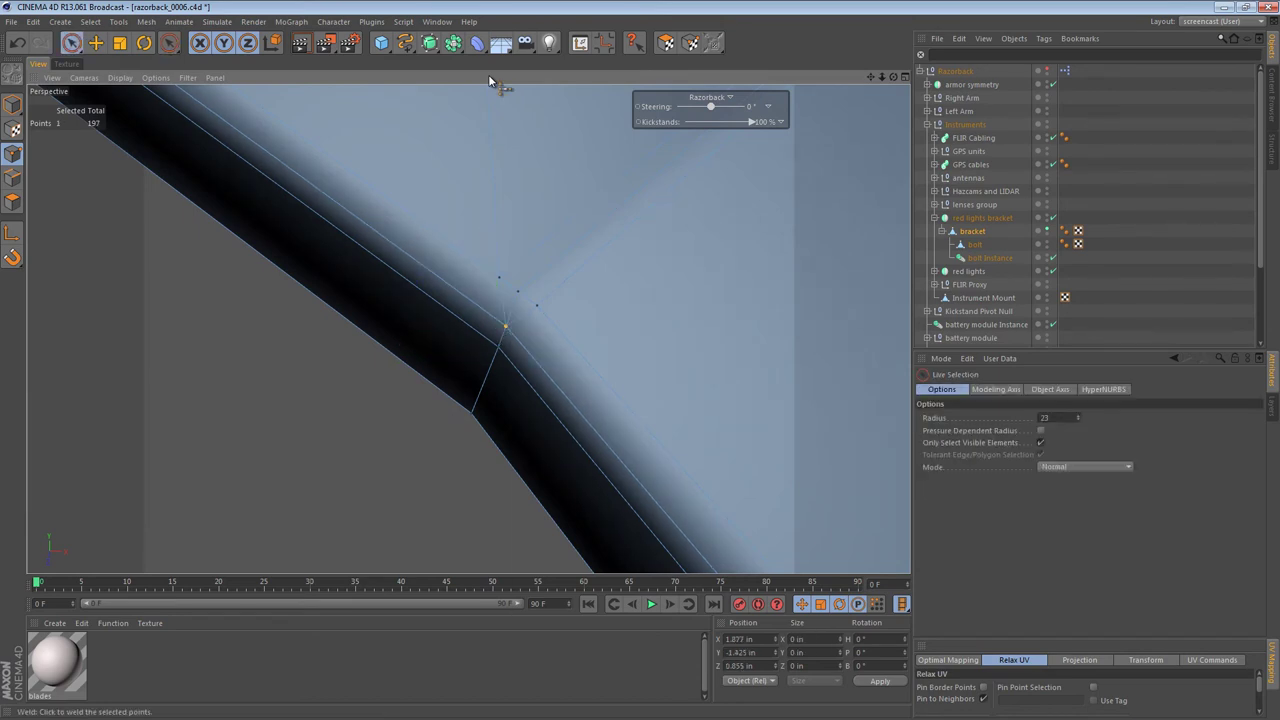
left_click_drag(565, 319, 505, 273)
key("space")
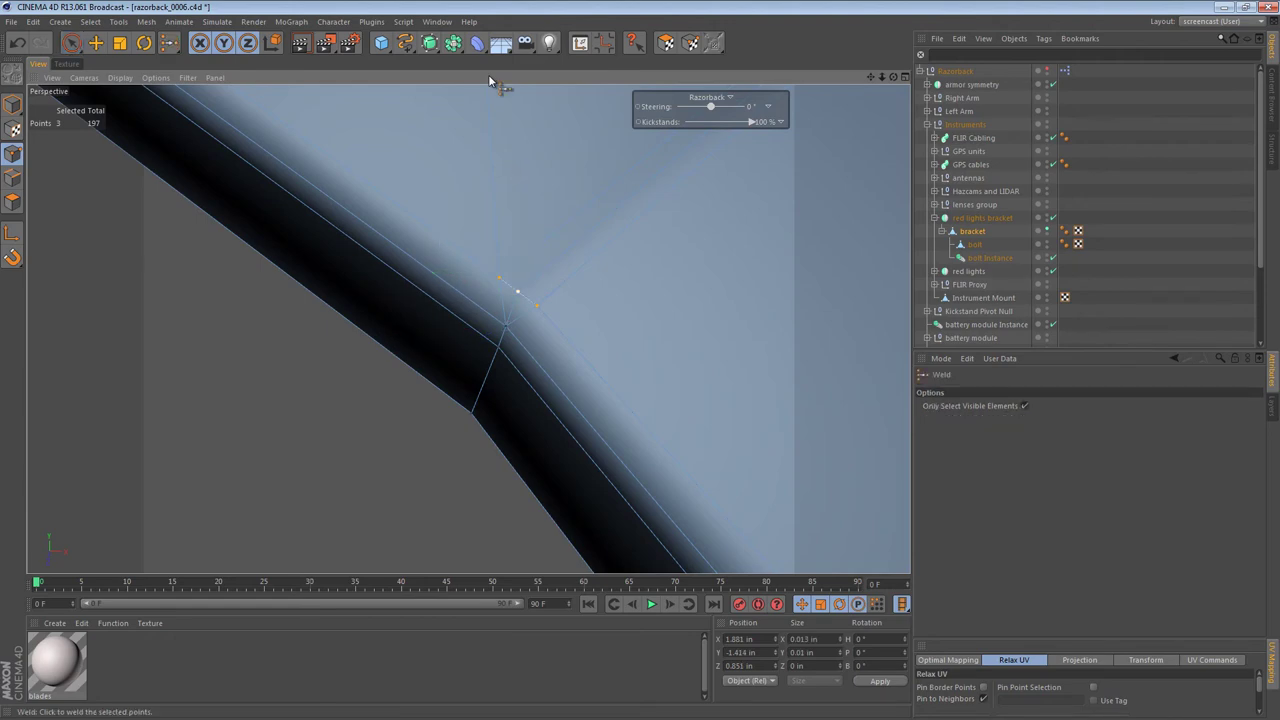
left_click(489, 80)
Step: Weld the two mid-bevel points at the lower base corner on the opposite face at about X 1.877, Y -1.425, Z 1.038 in
left_click_drag(469, 366, 712, 355, "alt")
key("space")
left_click(323, 246)
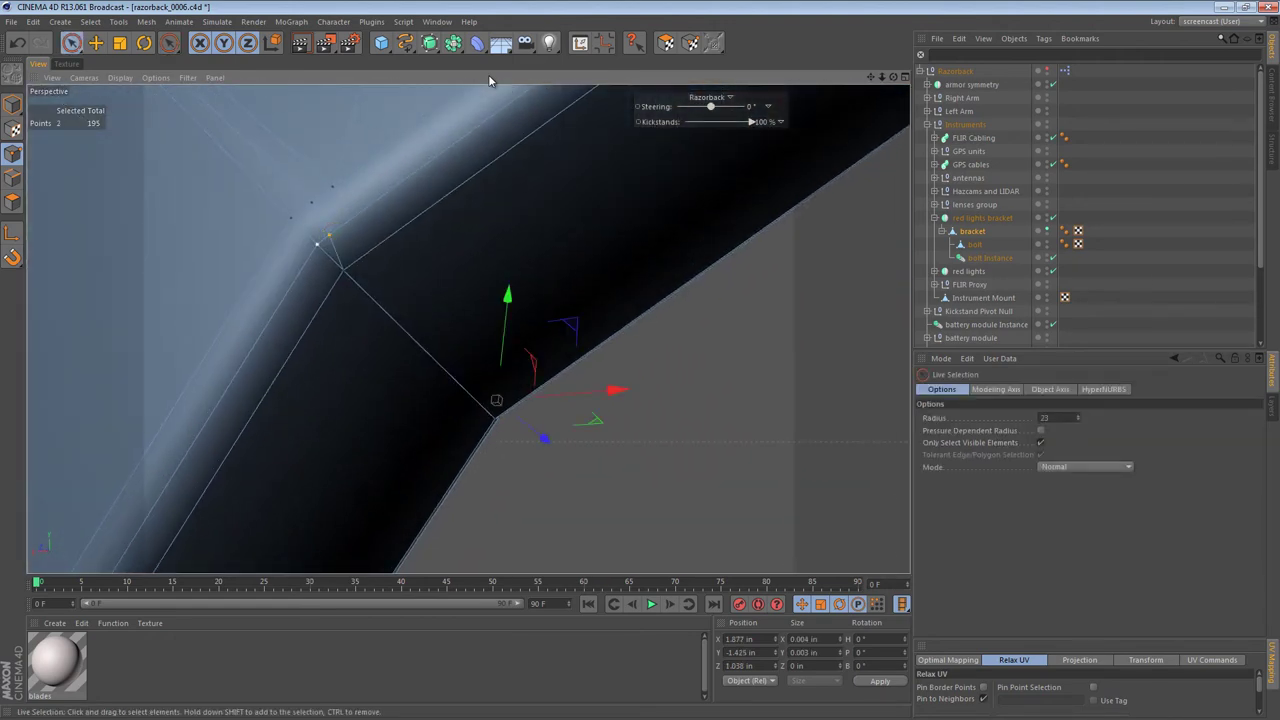
key("space")
left_click(489, 78)
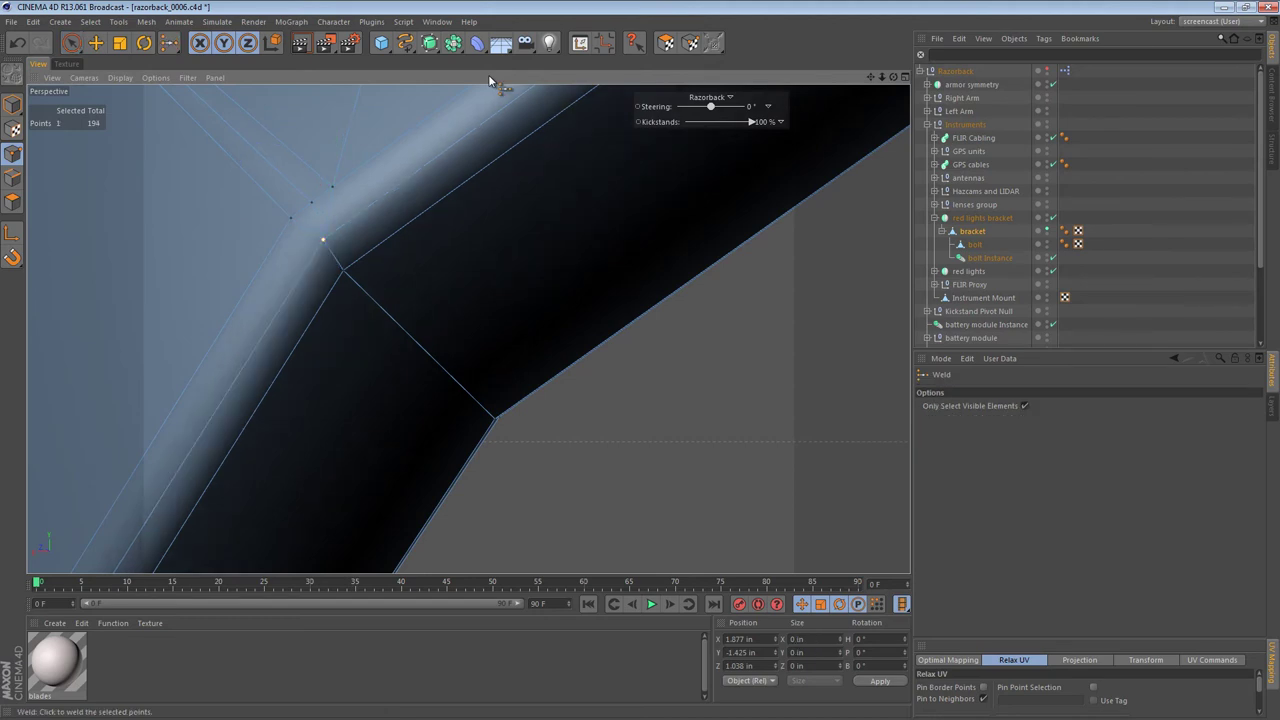
Step: Weld the three face-side points at the opposite face's lower corner into the middle one at about X 1.881, Y -1.414, Z 1.042 in
key("space")
left_click_drag(330, 188, 295, 214)
key("space")
left_click(311, 203)
Step: Examine the whole bracket from the side and select all its polygons to inspect their normals
right_click_drag(489, 258, 300, 258, "alt")
left_click_drag(468, 329, 495, 329, "alt")
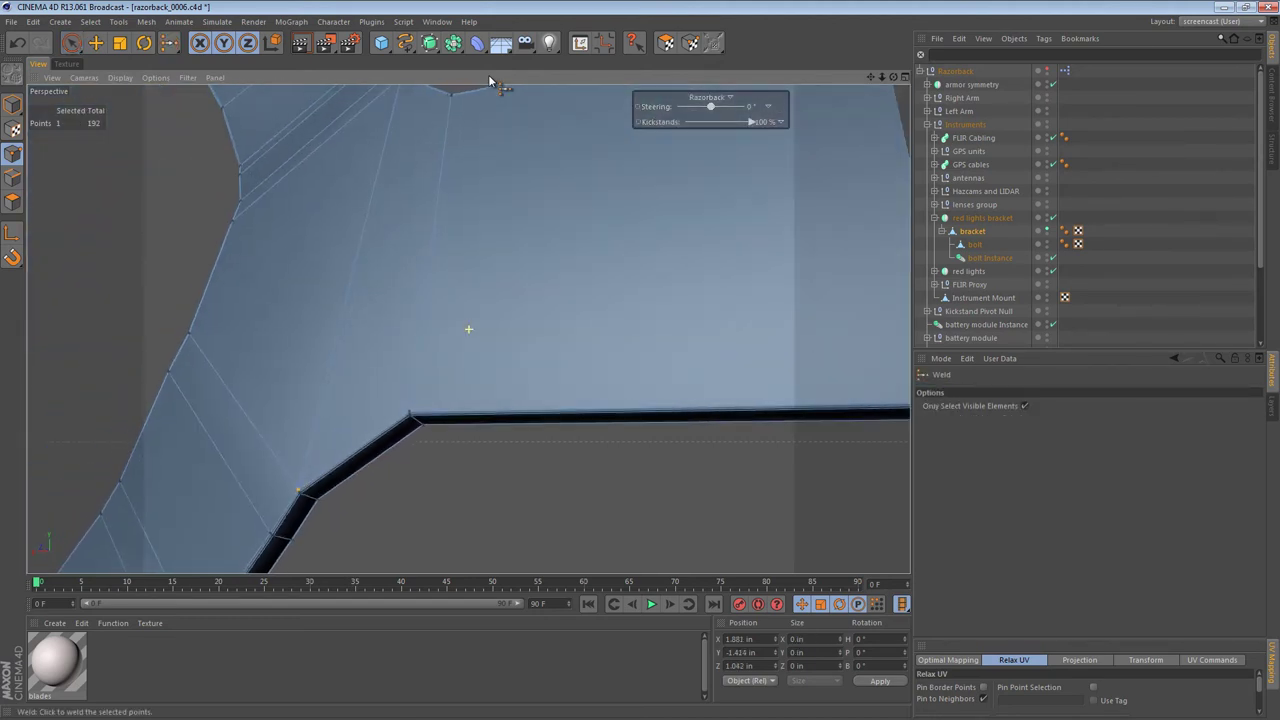
right_click_drag(468, 329, 330, 329, "alt")
left_click_drag(663, 243, 500, 250, "alt")
middle_click_drag(590, 285, 468, 329, "alt")
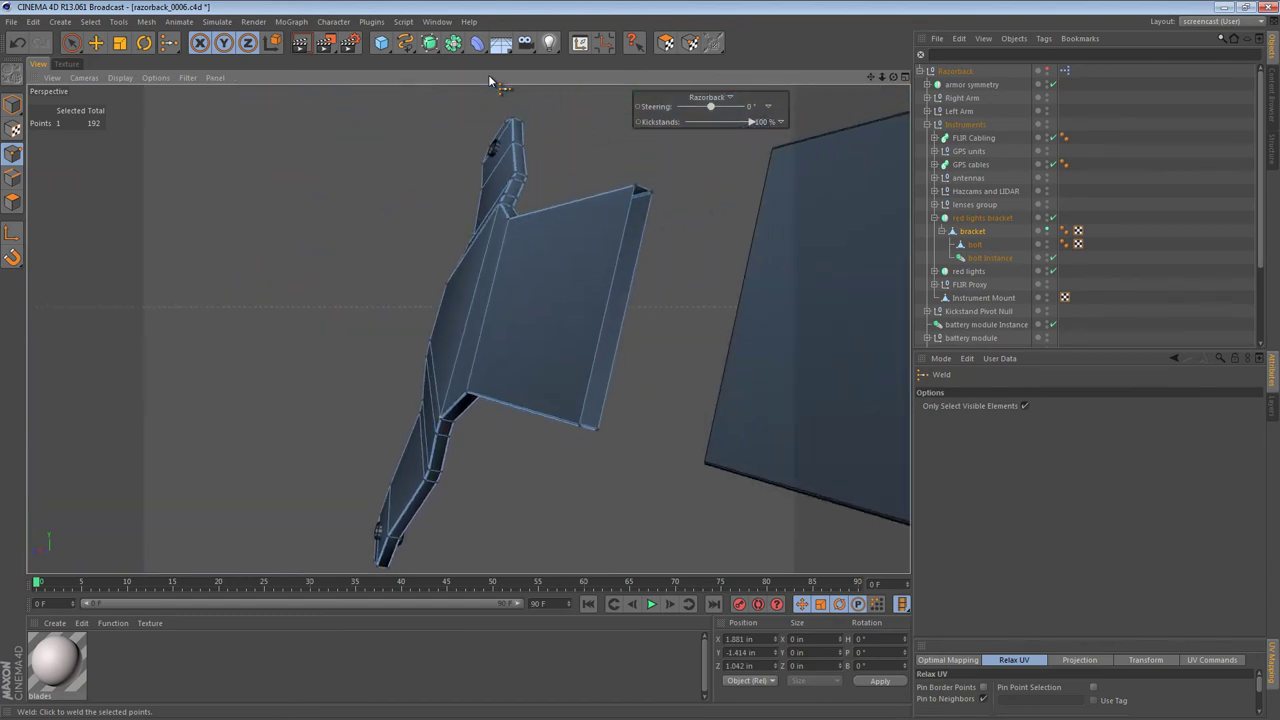
key("ctrl+a")
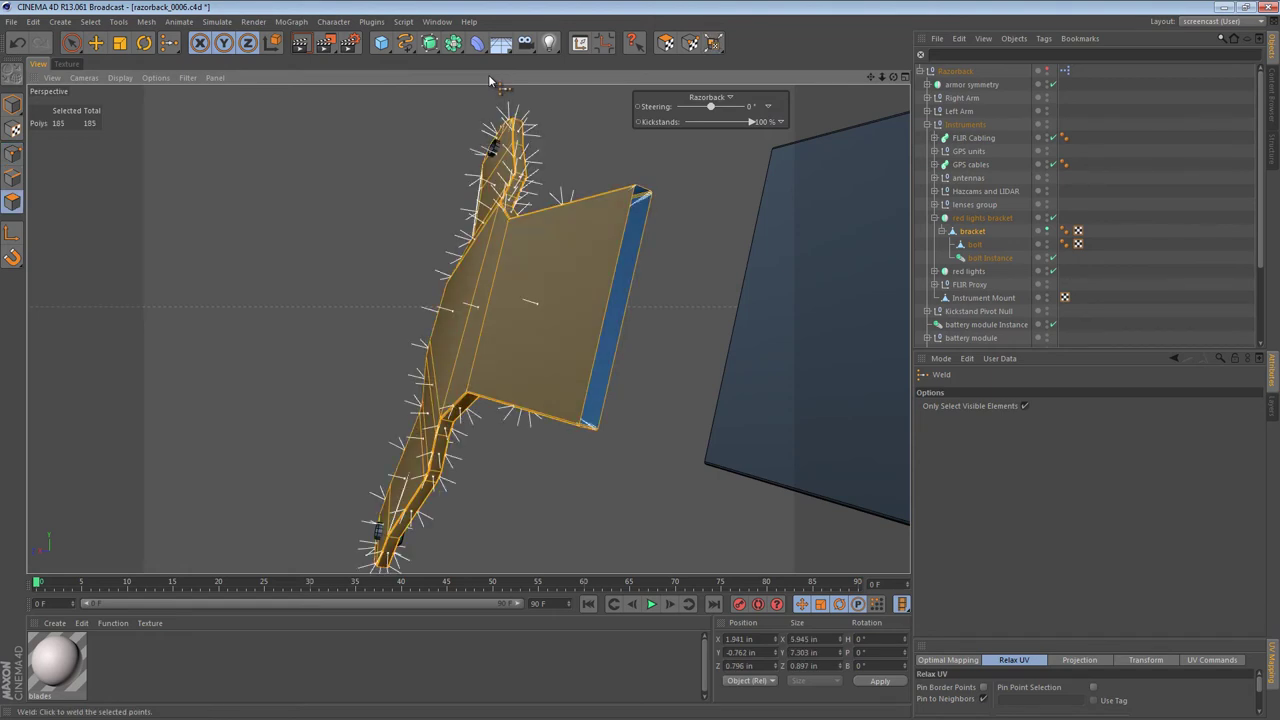
key("m")
key("q")
key("e")
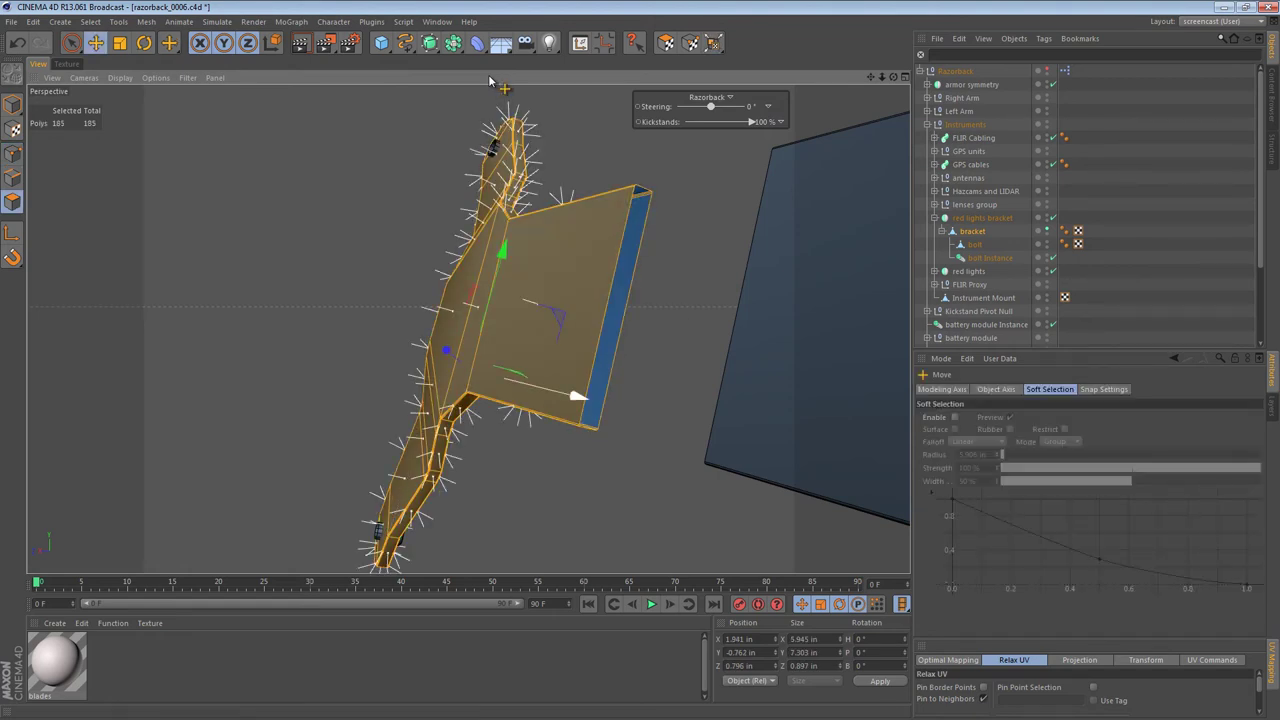
Step: Close the open polygon hole at the mounting plate's inner end and select the new end cap
key("m")
key("d")
left_click(604, 365)
key("e")
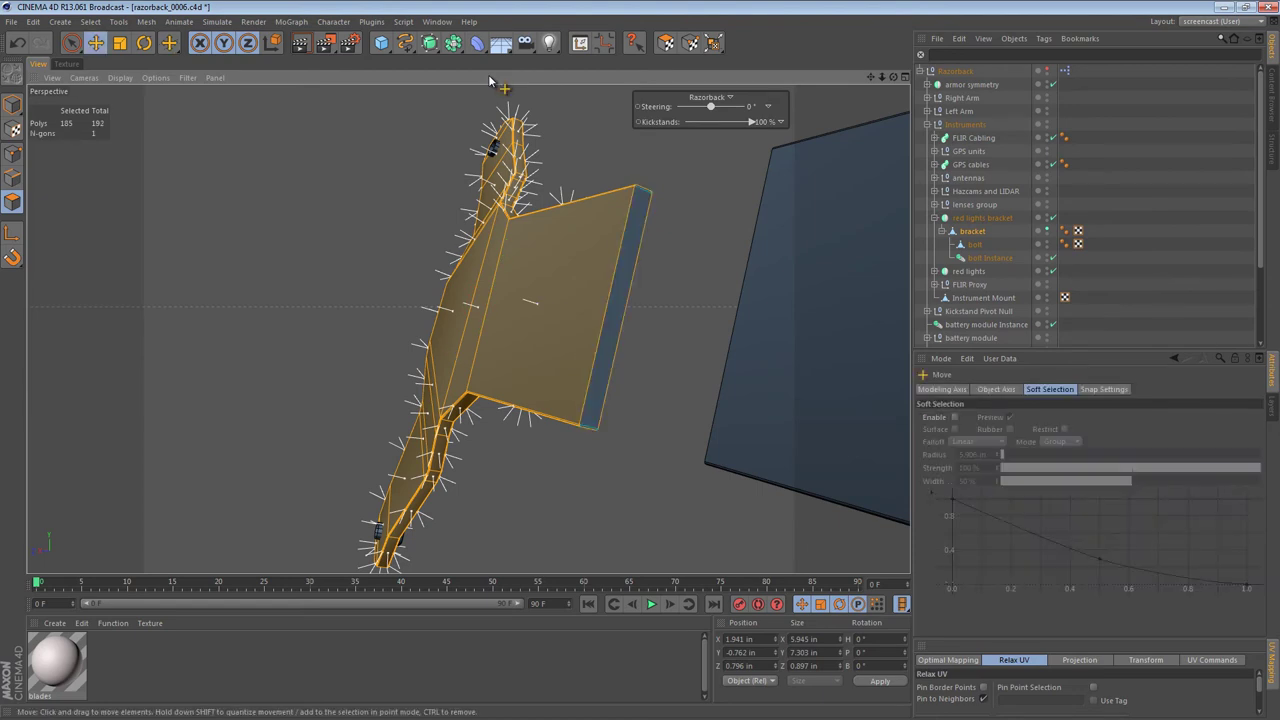
left_click(604, 365)
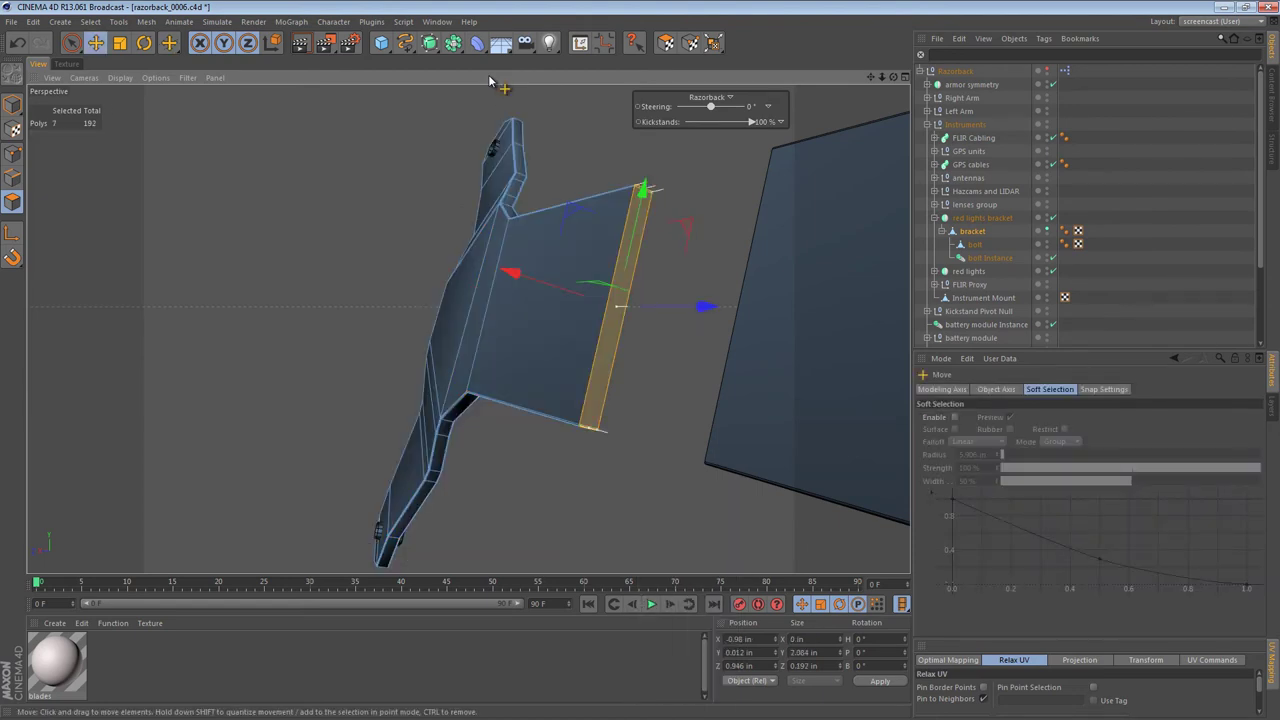
Step: Deselect the bracket's polygons and examine the bracket's front, back and edges for shading problems from several sides
right_click_drag(490, 82, 490, 82, "alt")
key("ctrl+shift+a")
left_click_drag(626, 272, 730, 325, "alt")
right_click_drag(720, 351, 600, 351, "alt")
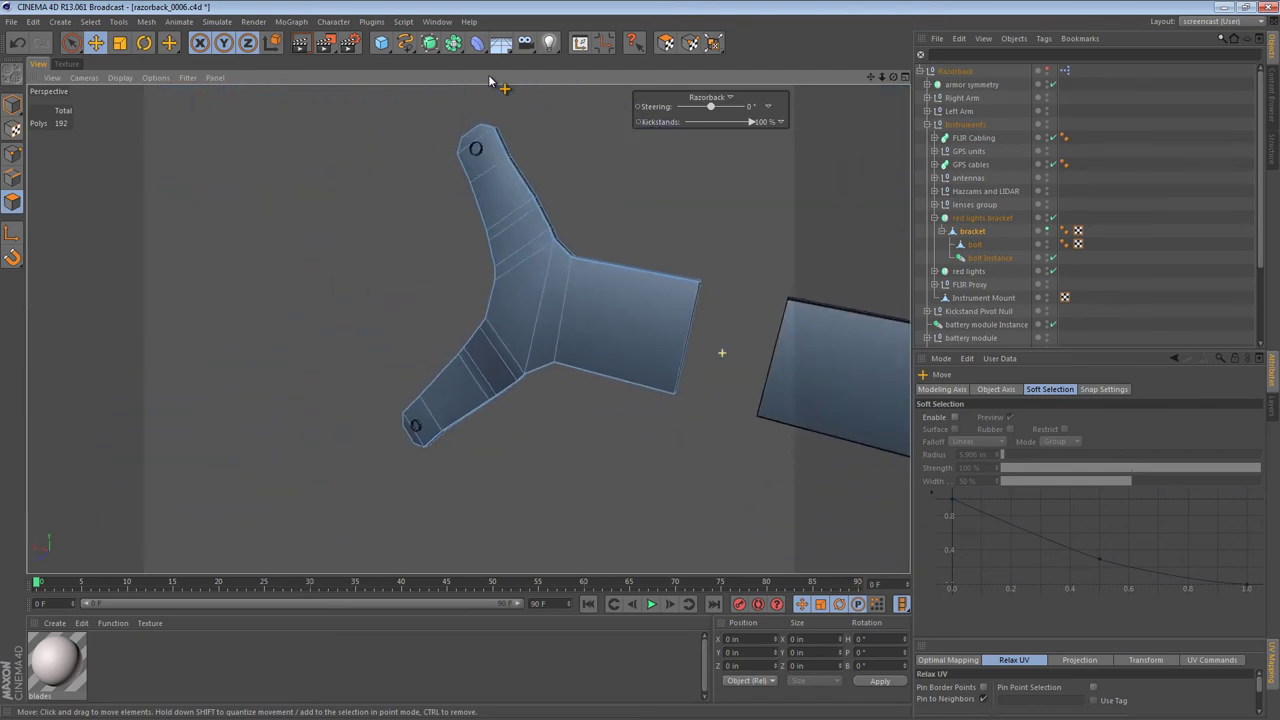
left_click_drag(505, 323, 620, 345, "alt")
left_click_drag(490, 80, 490, 80, "alt")
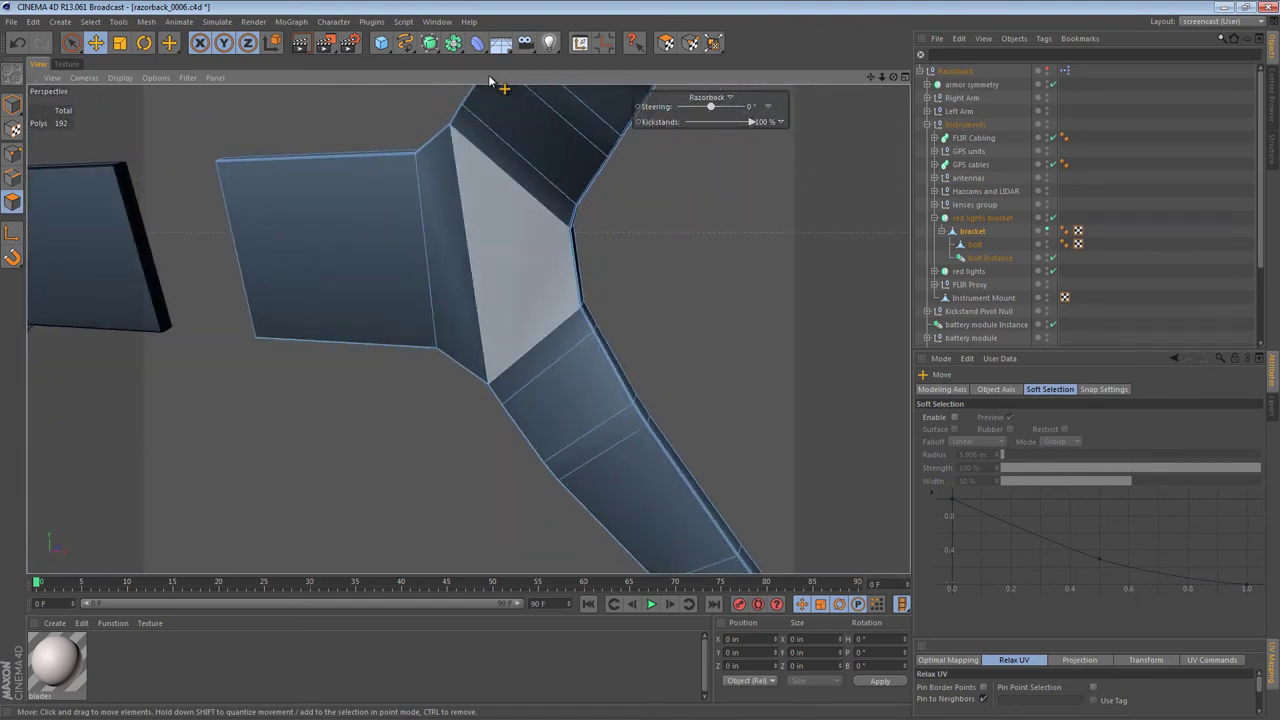
right_click_drag(517, 280, 517, 280, "alt")
left_click_drag(483, 249, 437, 277, "alt")
right_click_drag(437, 277, 500, 280, "alt")
left_click_drag(500, 280, 500, 275, "alt")
right_click_drag(500, 275, 460, 275, "alt")
Step: Select all the large face polygons on both sides of the bracket with Live Selection, including both arms and the mounting plate
key("space")
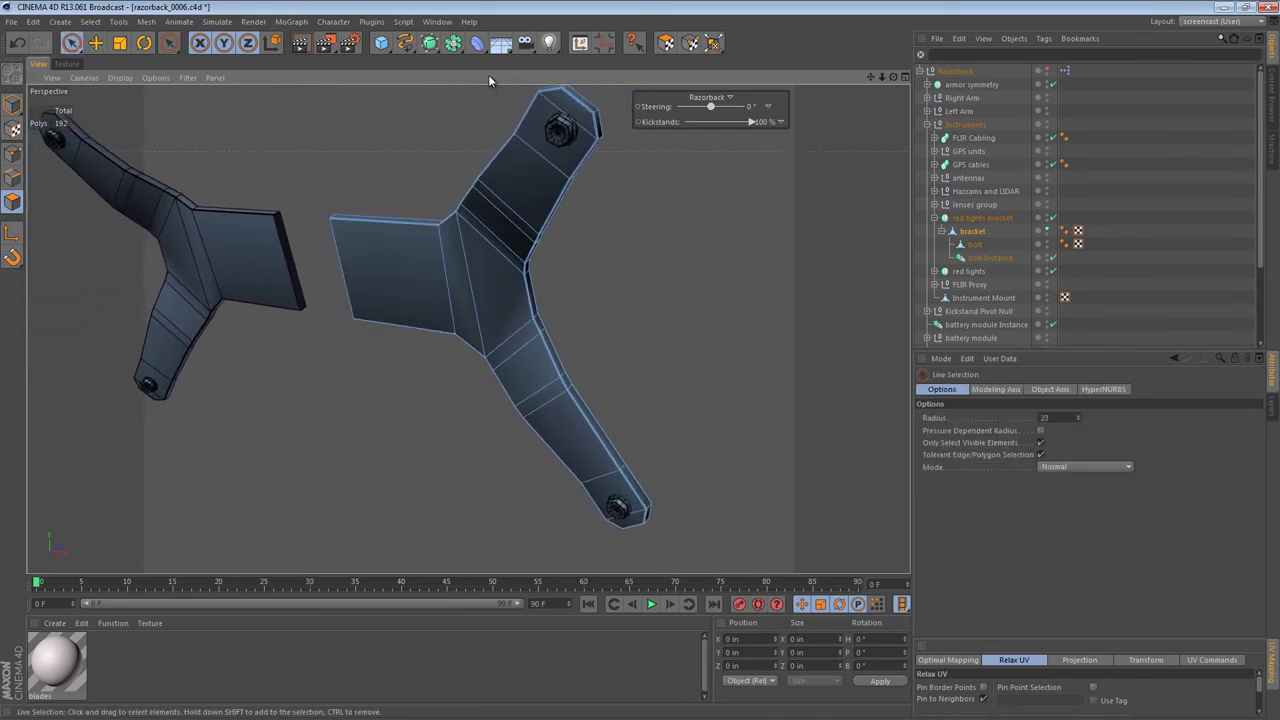
left_click_drag(390, 272, 491, 230)
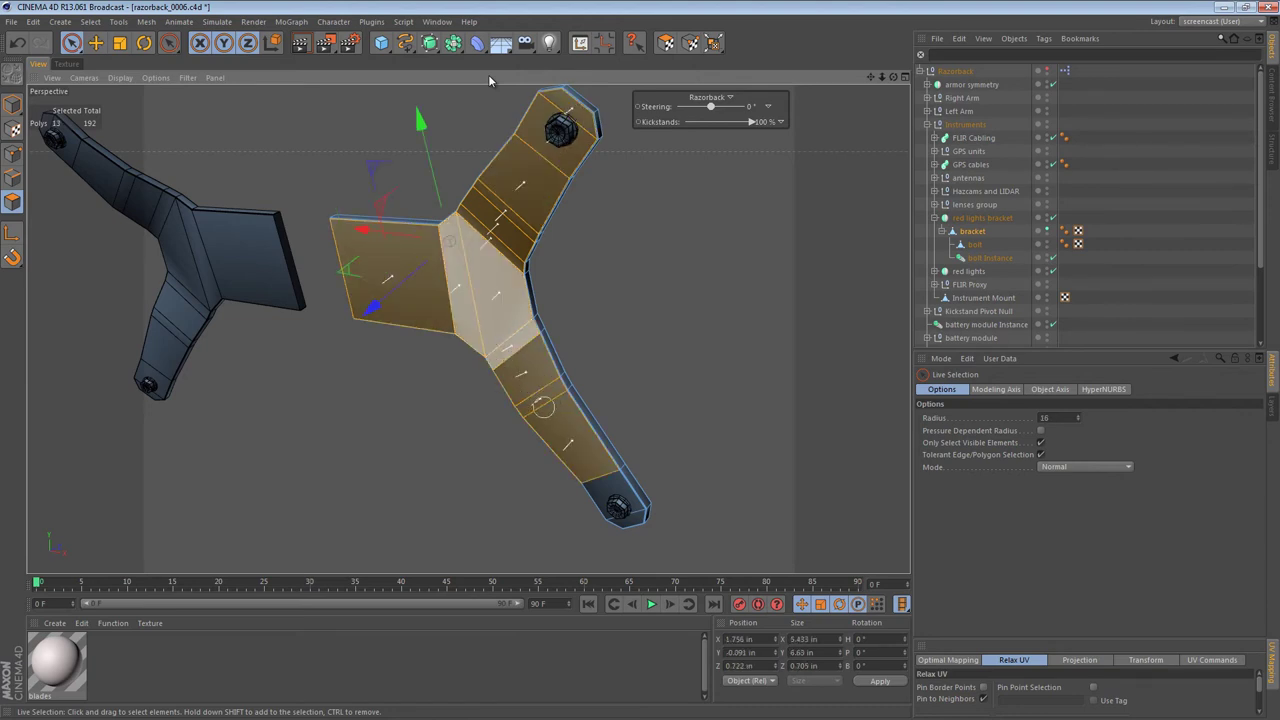
left_click_drag(490, 80, 490, 80, "alt")
left_click_drag(390, 173, 340, 130, "shift")
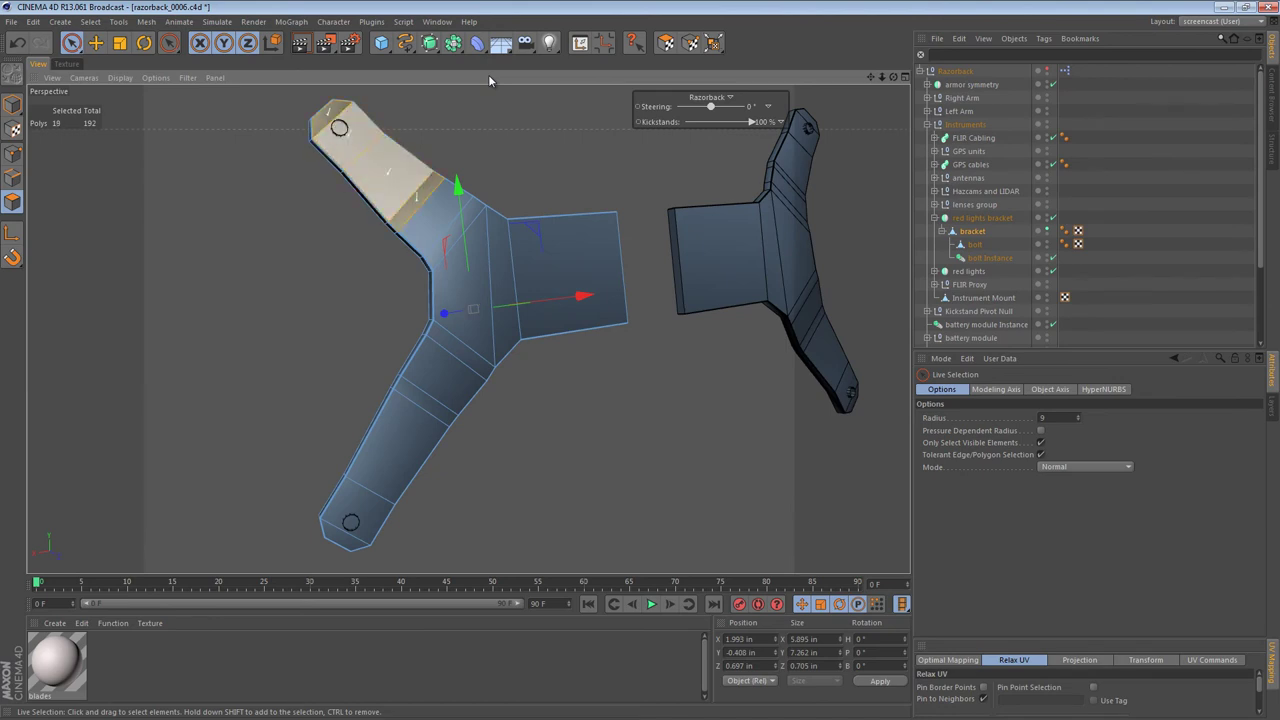
mouse_move(410, 190)
left_mouse_down()
mouse_move(520, 277)
mouse_move(362, 501)
left_mouse_up()
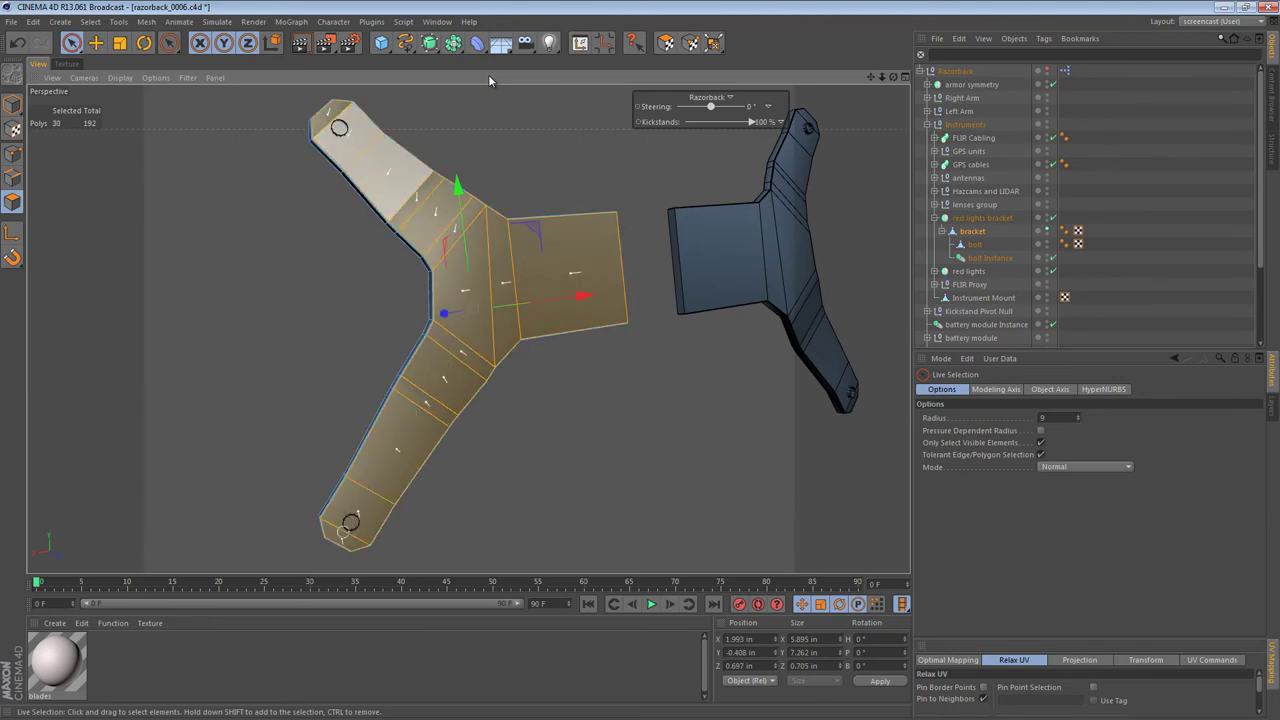
Step: Inset the selected faces on both sides of the bracket with Extrude Inner at an offset of 0.02 in
right_click_drag(491, 294, 590, 294, "alt")
mouse_move(418, 233)
left_mouse_down("alt")
mouse_move(700, 245)
mouse_move(690, 252)
left_mouse_up("alt")
middle_click_drag(490, 157, 460, 329, "alt")
left_click_drag(469, 329, 430, 400, "alt")
right_click_drag(525, 259, 620, 259, "alt")
middle_click_drag(284, 441, 469, 326, "alt")
key("i")
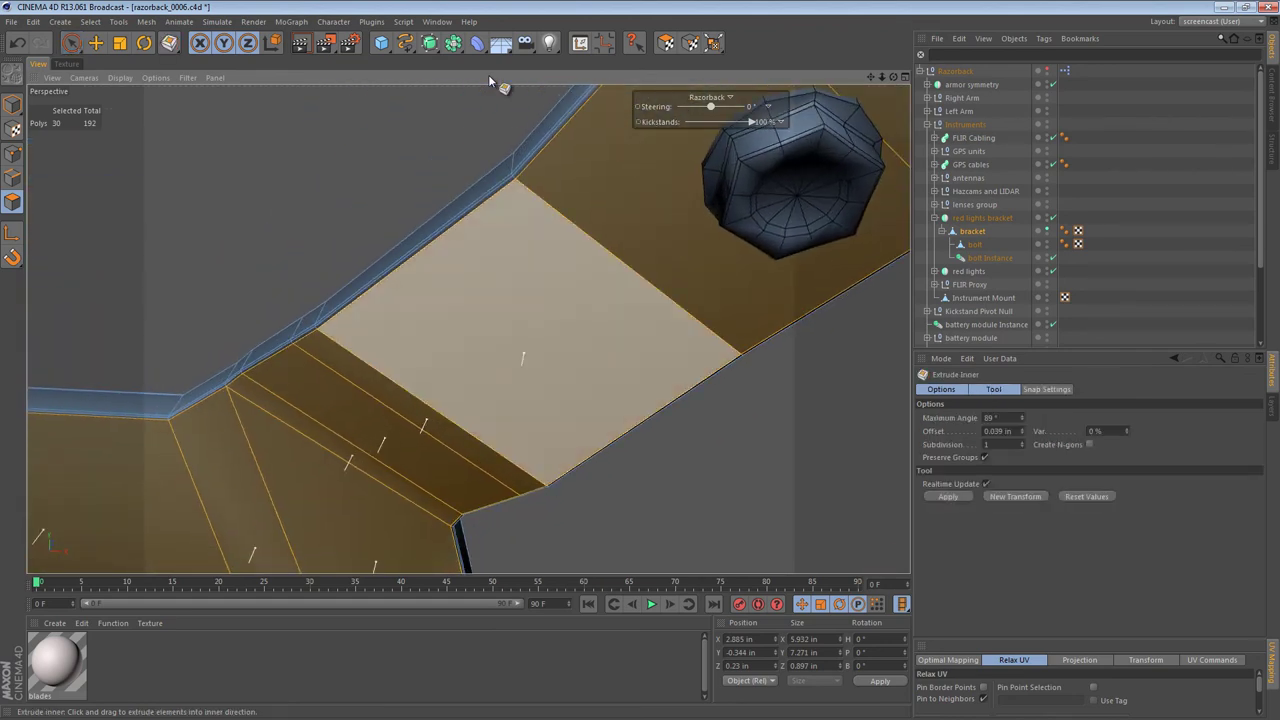
left_click_drag(528, 333, 504, 333)
left_click_drag(490, 80, 490, 80)
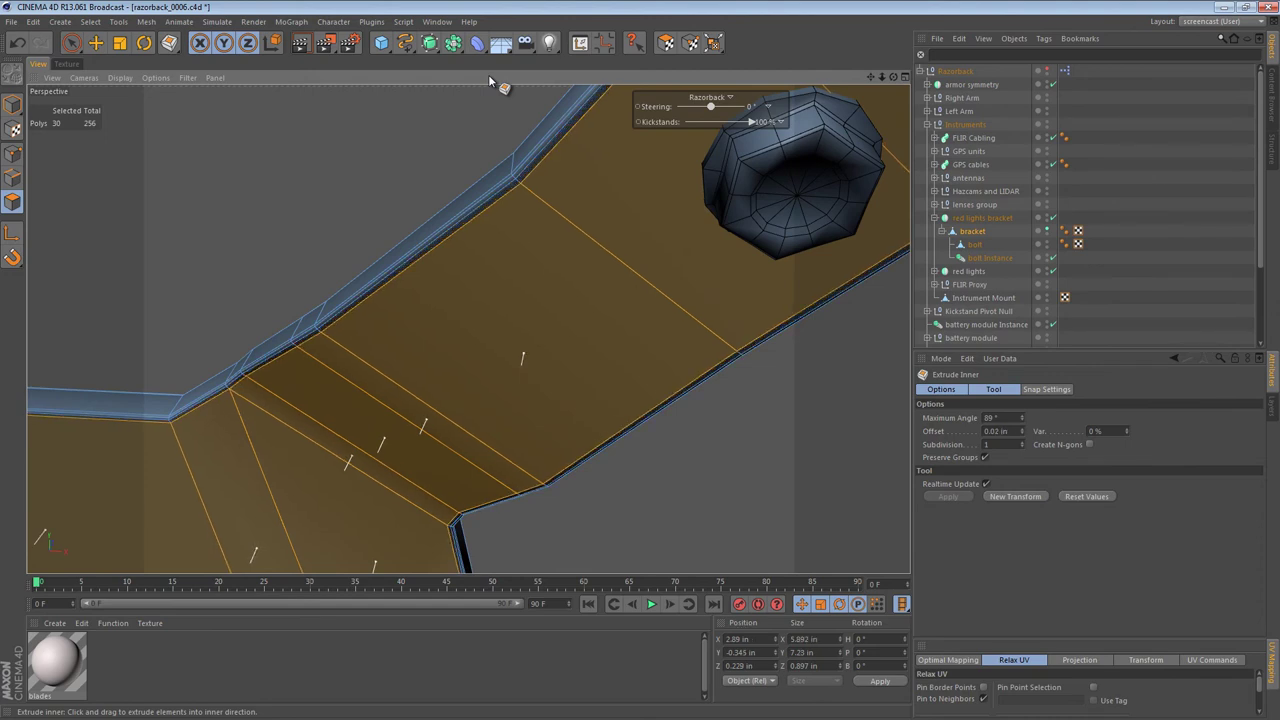
Step: Undo the last action, then leave polygon editing for model mode with nothing selected
right_click_drag(549, 360, 440, 360, "alt")
left_click_drag(549, 360, 480, 320, "alt")
middle_click_drag(314, 286, 468, 329, "alt")
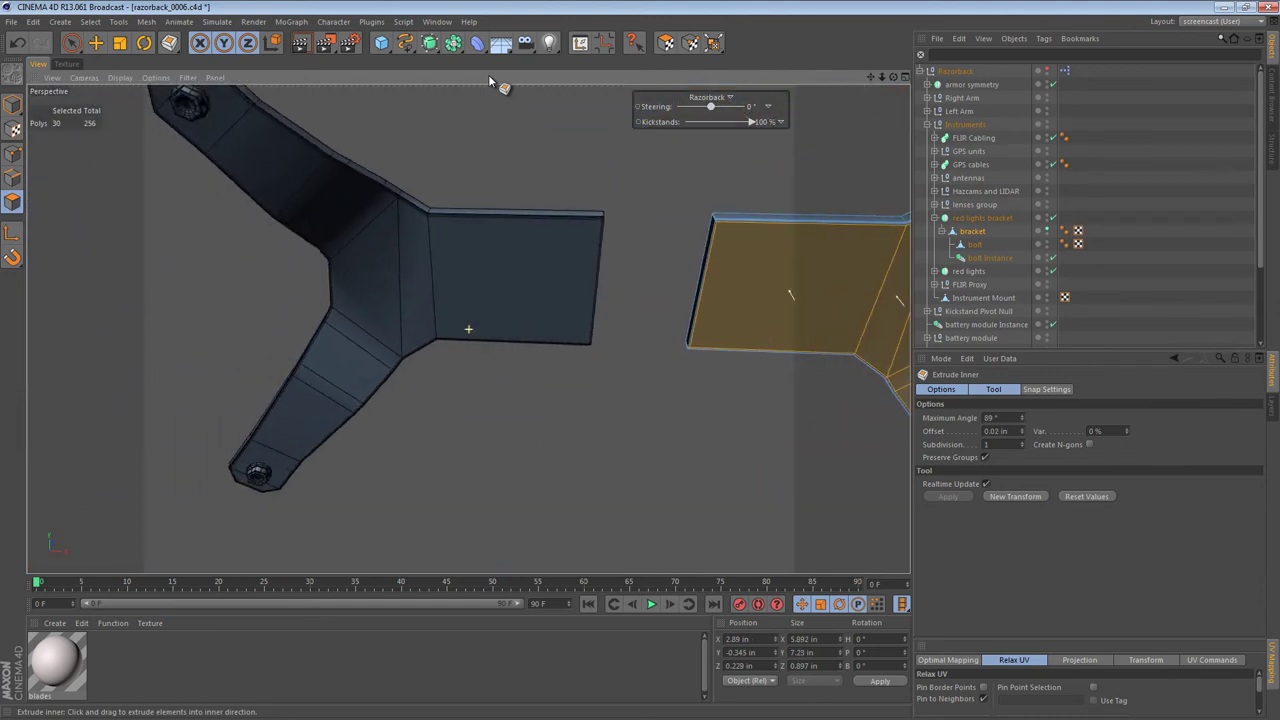
left_click_drag(490, 80, 490, 81, "alt")
key("ctrl+z")
left_click(12, 104)
key("ctrl+shift+a")
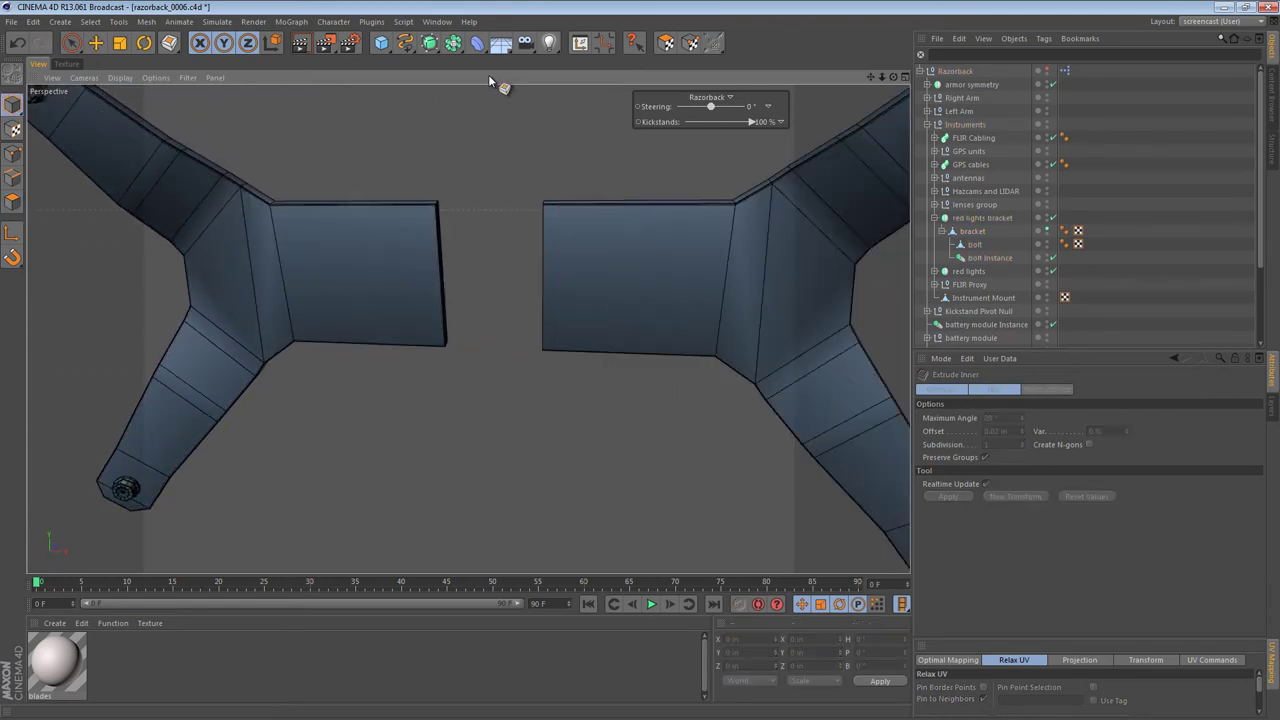
Step: Make all the other parts of the Razorback visible again around the finished bracket
right_click_drag(490, 81, 490, 81, "alt")
middle_click_drag(490, 81, 490, 81, "alt")
left_click_drag(490, 80, 490, 80, "alt")
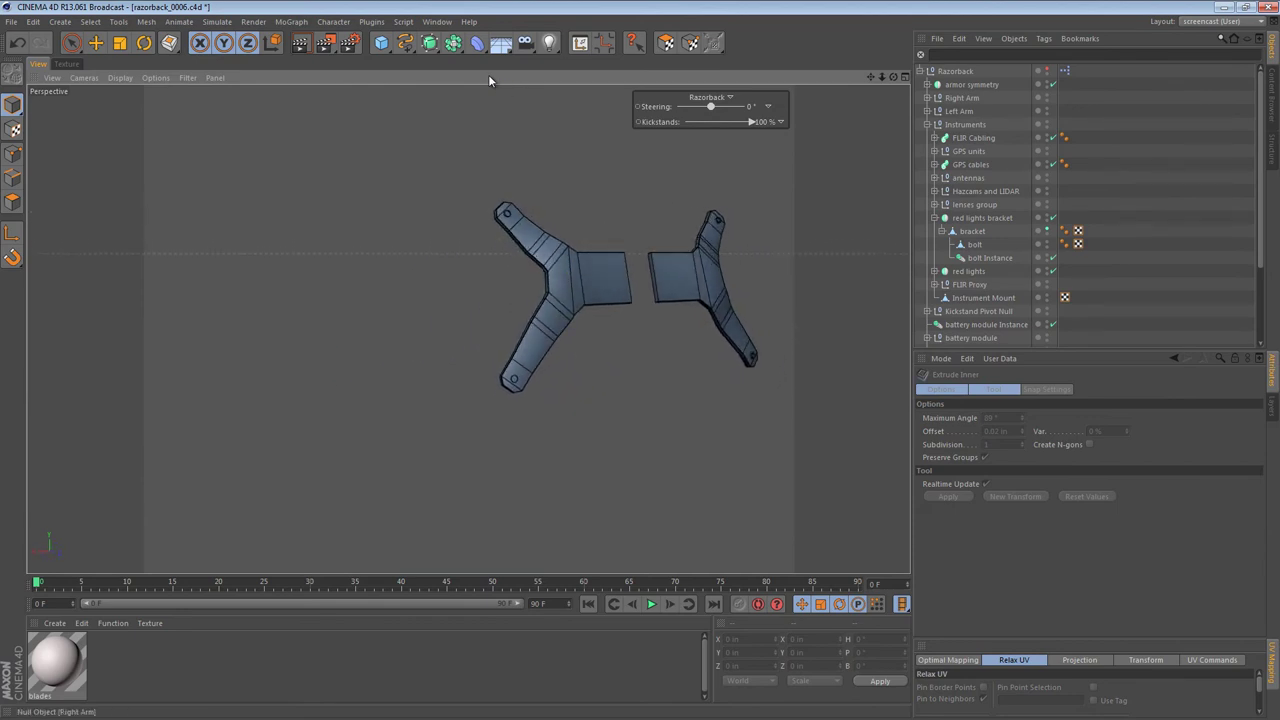
left_click(1047, 69)
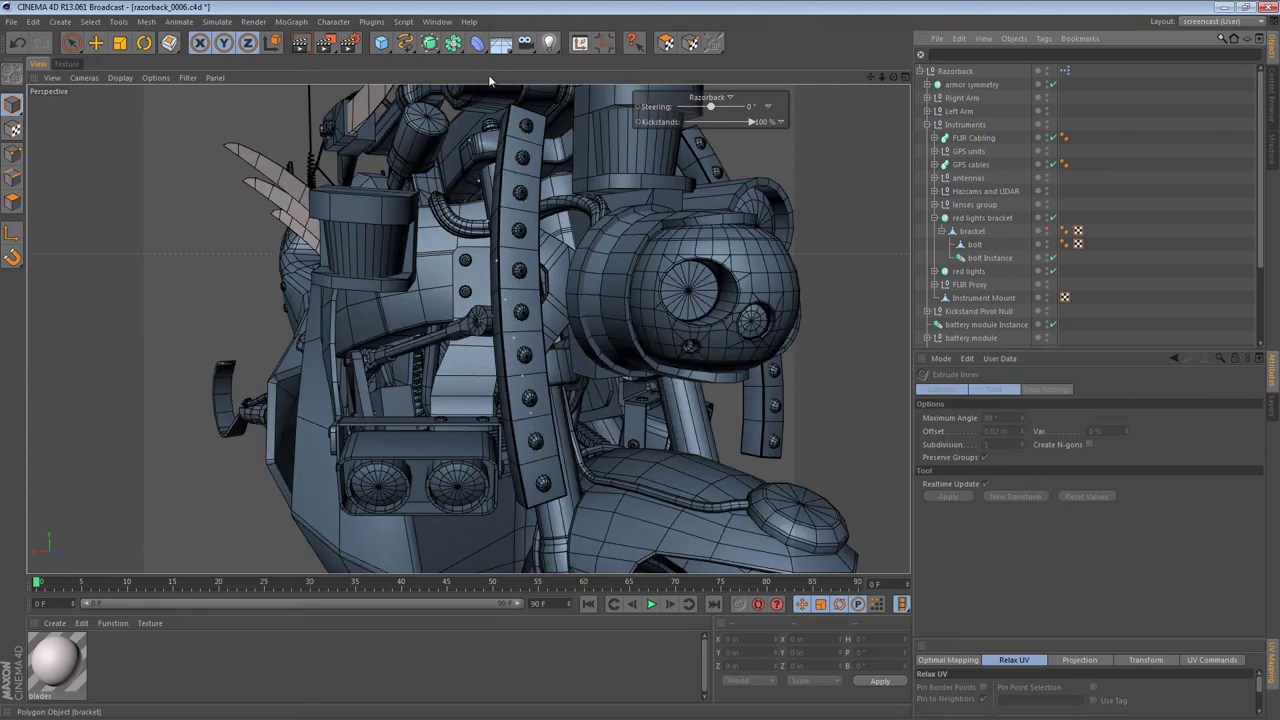
Step: Examine the red lights and their bracket in place on the instruments, and look over the whole motorcycle
left_click_drag(490, 81, 490, 81, "alt")
middle_click_drag(490, 81, 490, 81, "alt")
right_click_drag(490, 81, 490, 81, "alt")
left_click_drag(490, 81, 490, 81, "alt")
middle_click_drag(490, 81, 490, 81, "alt")
right_click_drag(490, 81, 490, 81, "alt")
left_click_drag(490, 80, 490, 81, "alt")
right_click_drag(490, 81, 490, 81, "alt")
left_click_drag(490, 81, 490, 81, "alt")
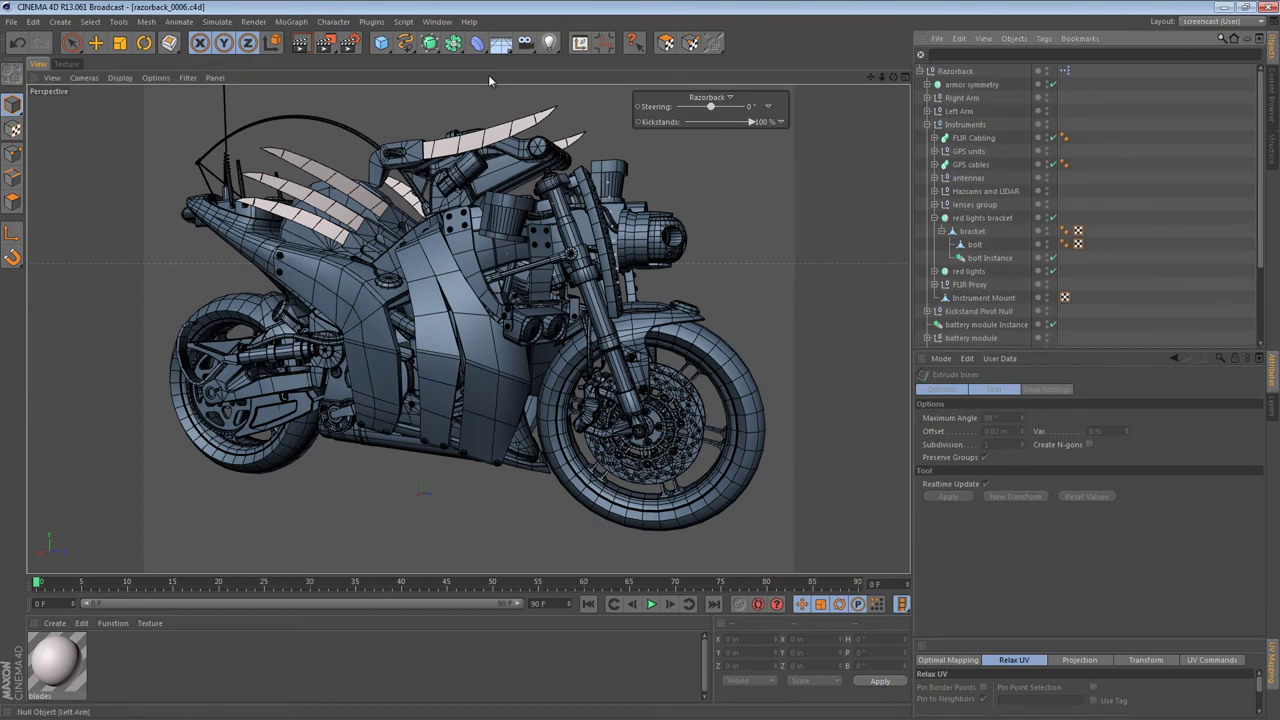
Step: Show the Razorback in Gouraud shading without wireframe lines, with its hierarchy collapsed, and save the scene
left_click(920, 71)
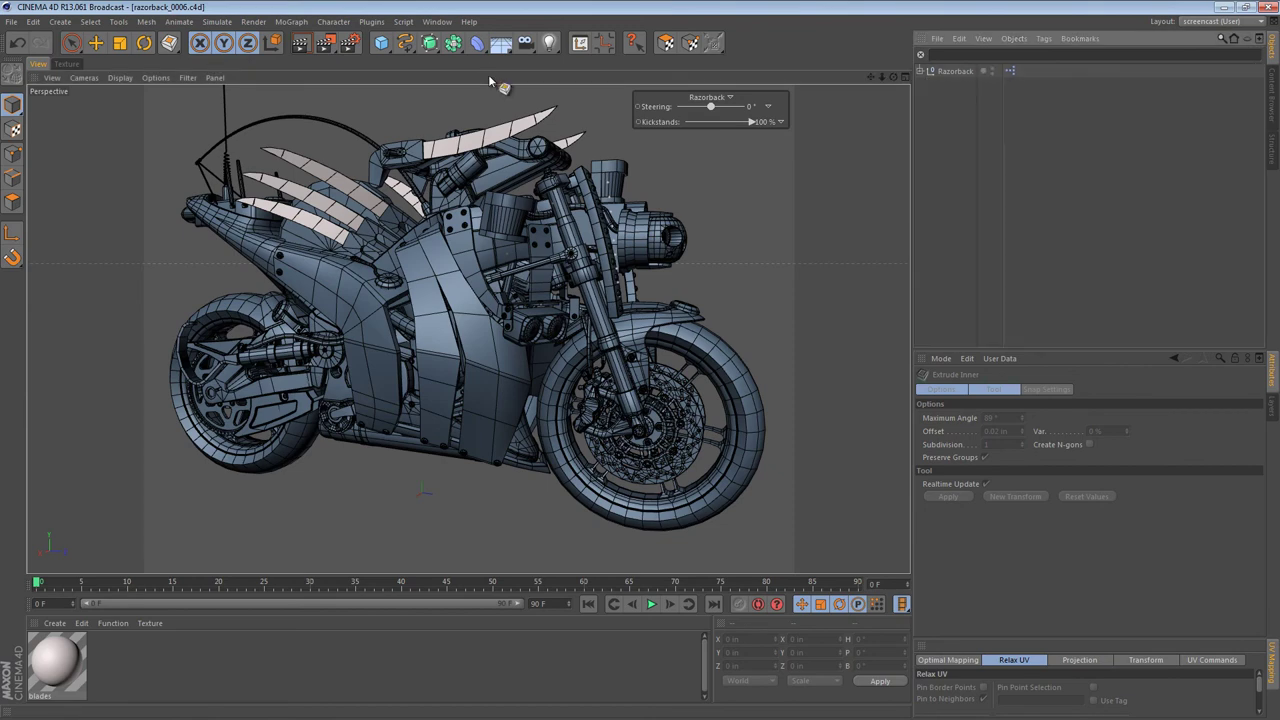
key("n")
key("a")
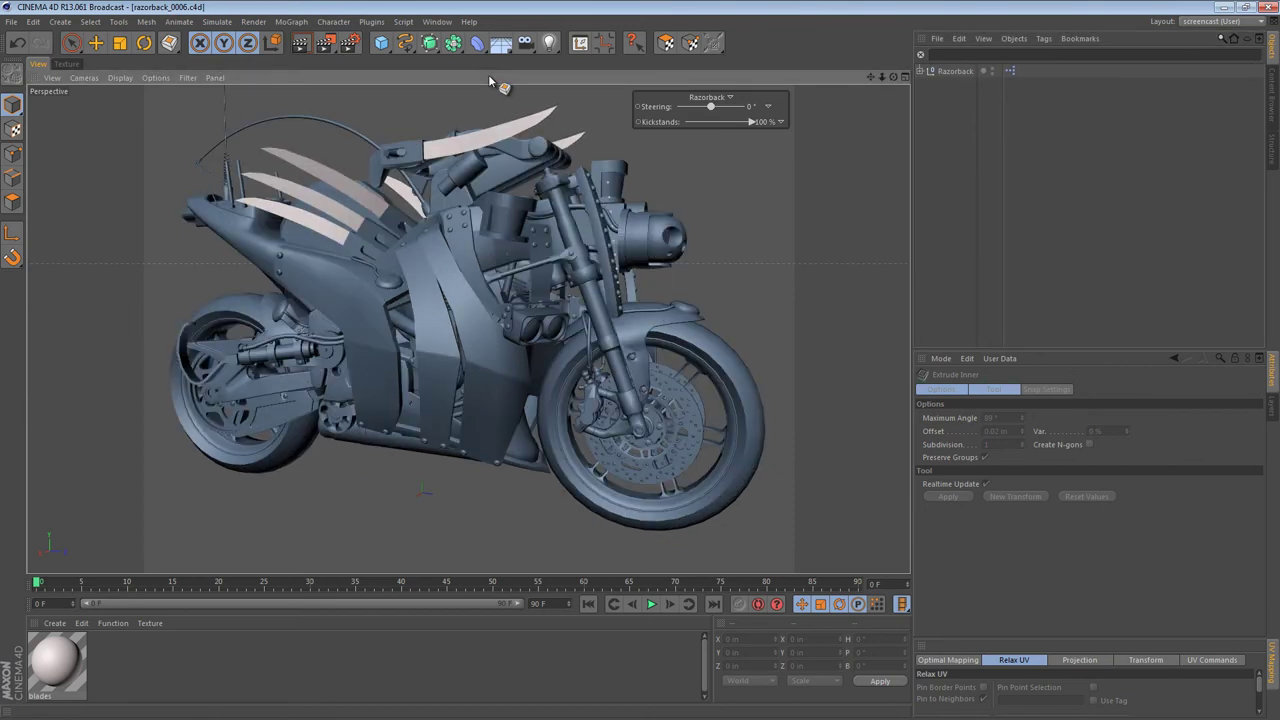
left_click_drag(489, 82, 526, 93, "alt")
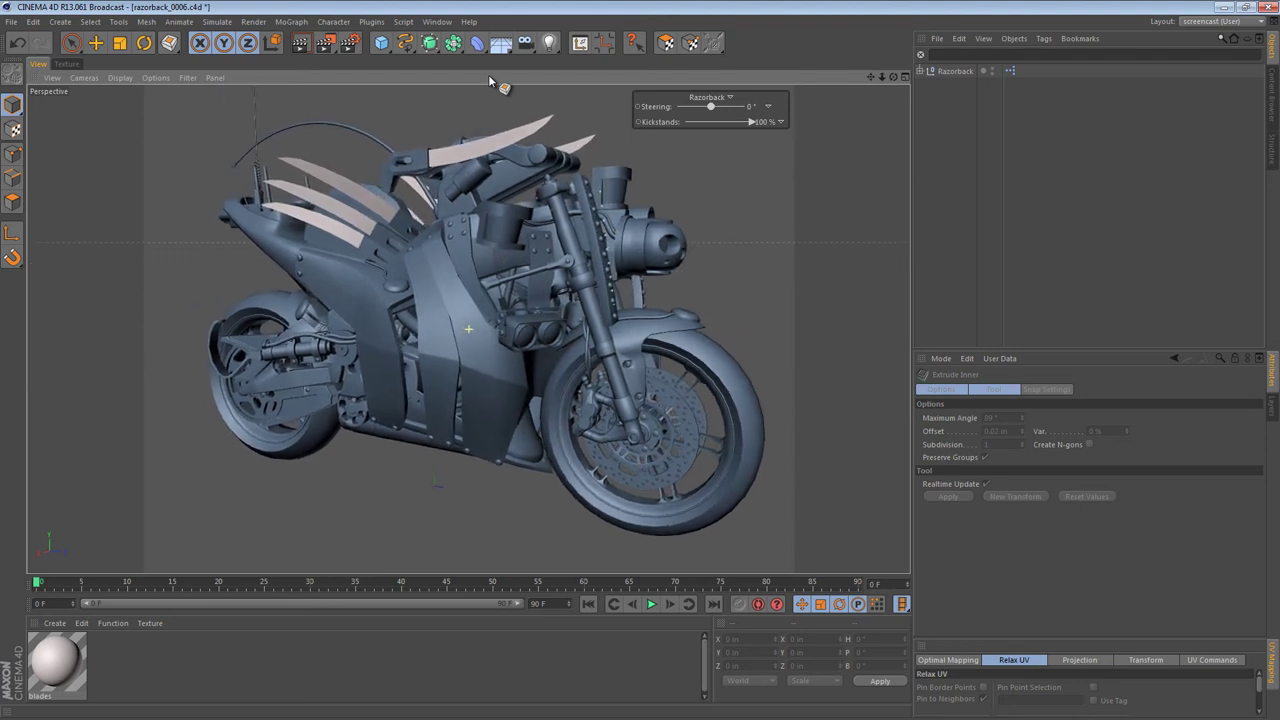
key("ctrl+s")
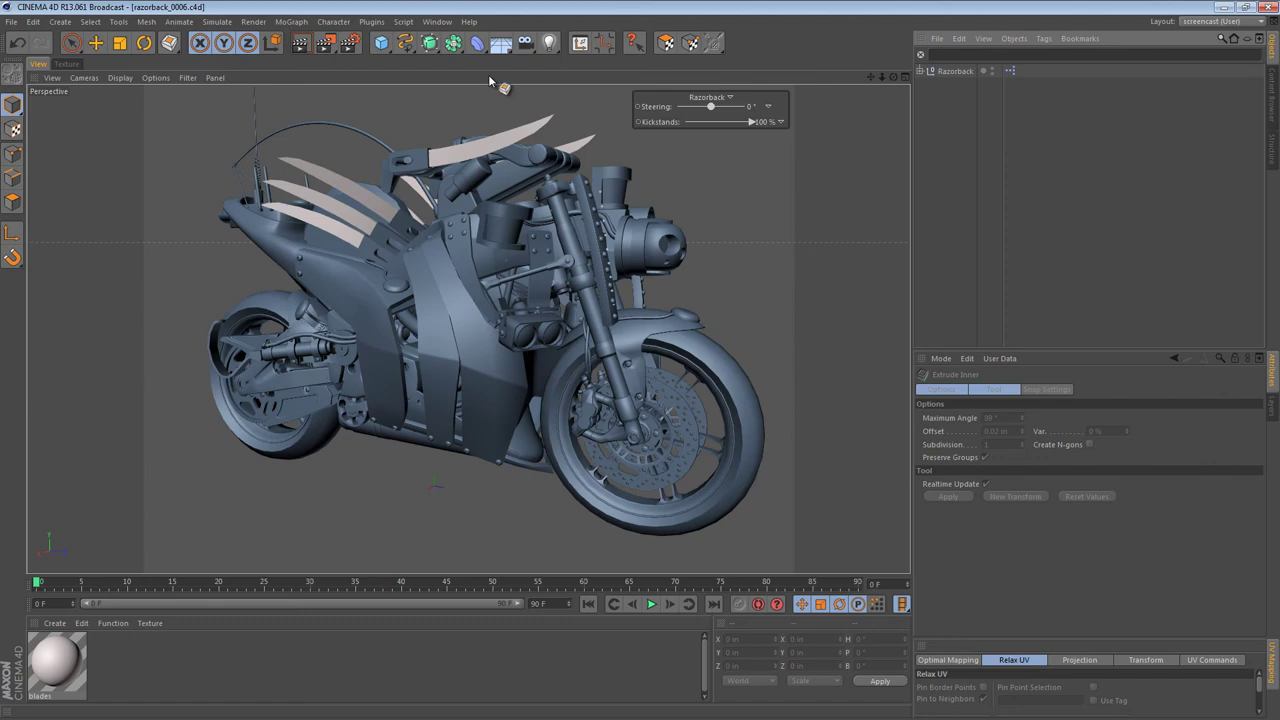
Step: Inspect the battery cube and the flywheel housing cylinder behind the handlebars, and clear the selection
left_click_drag(490, 80, 490, 80, "alt")
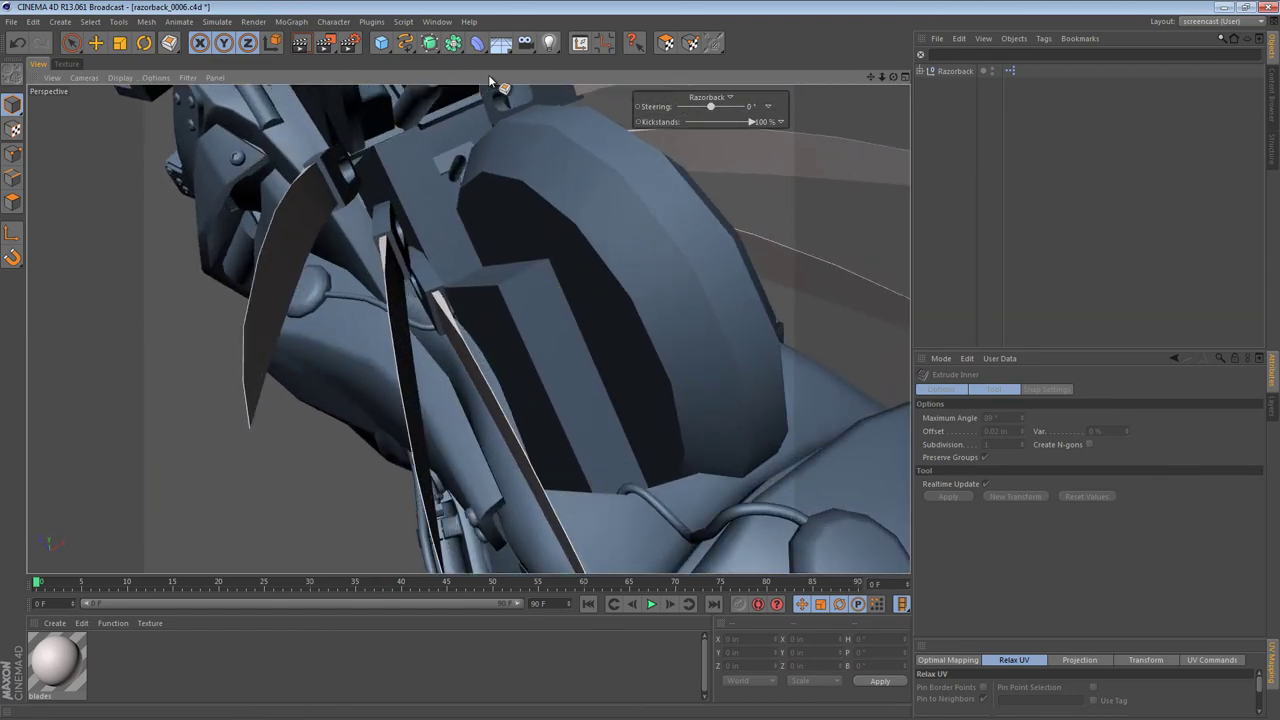
key("e")
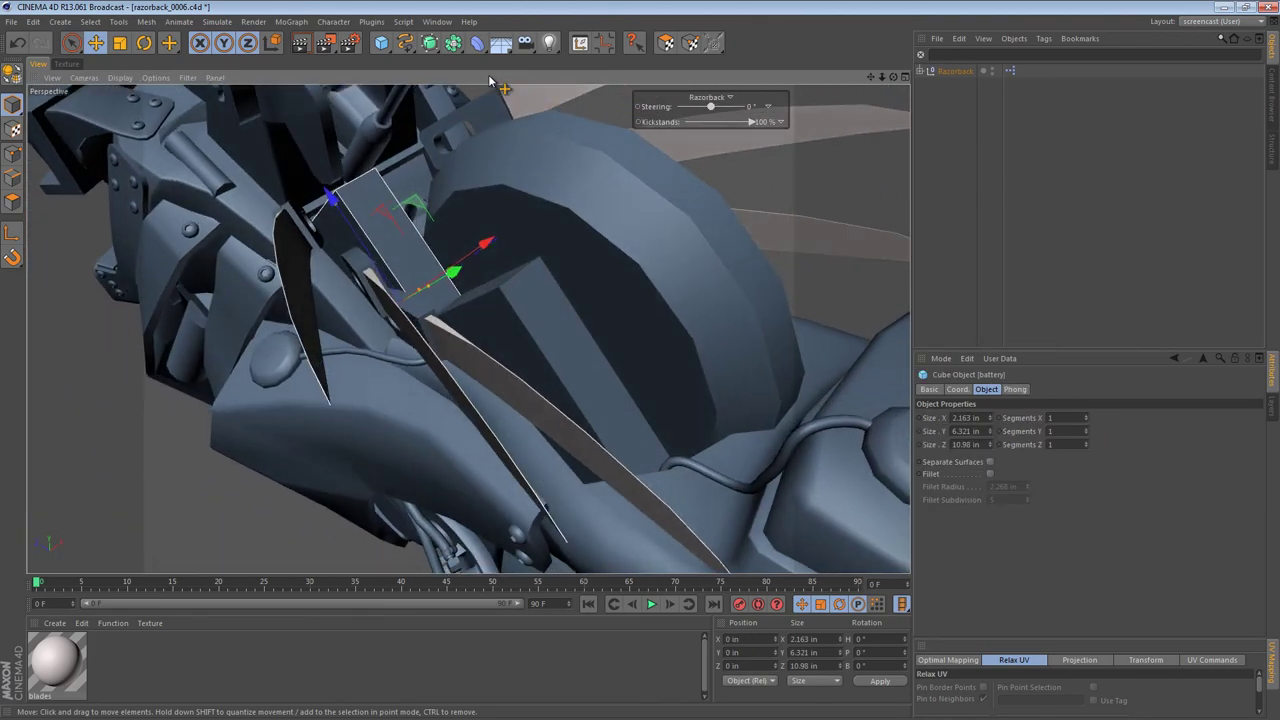
left_click(734, 363)
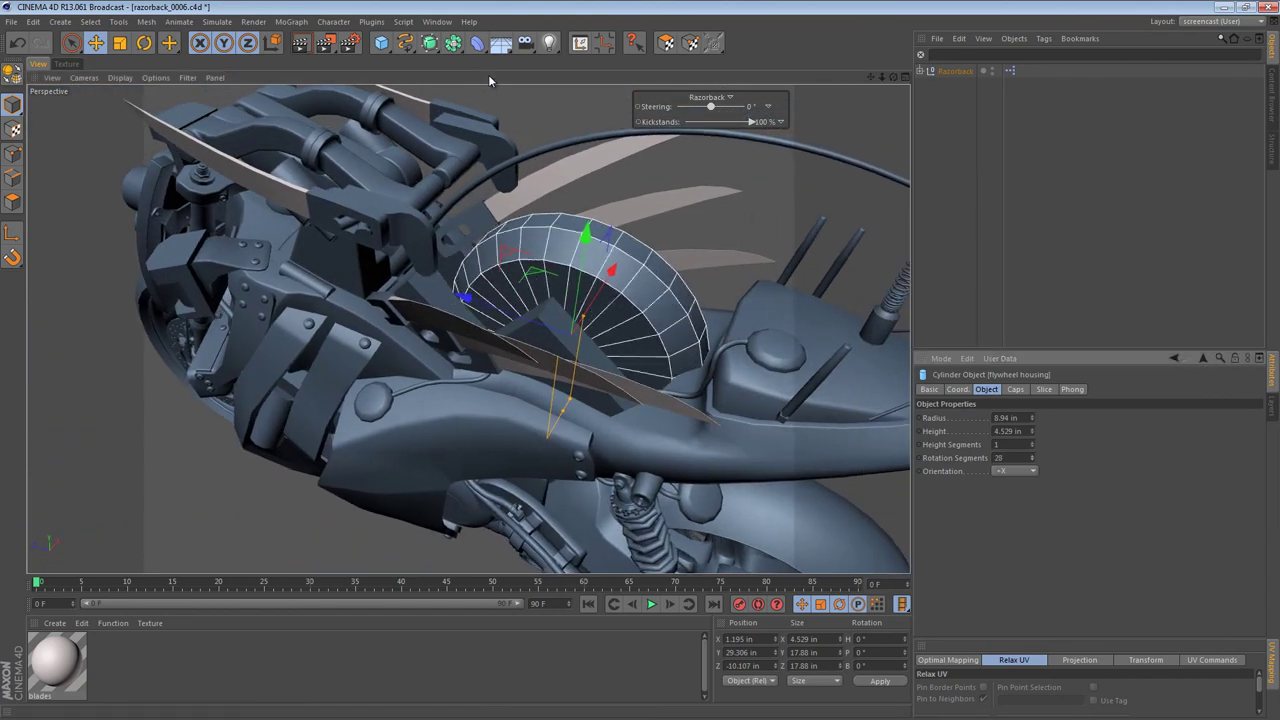
left_click(1085, 200)
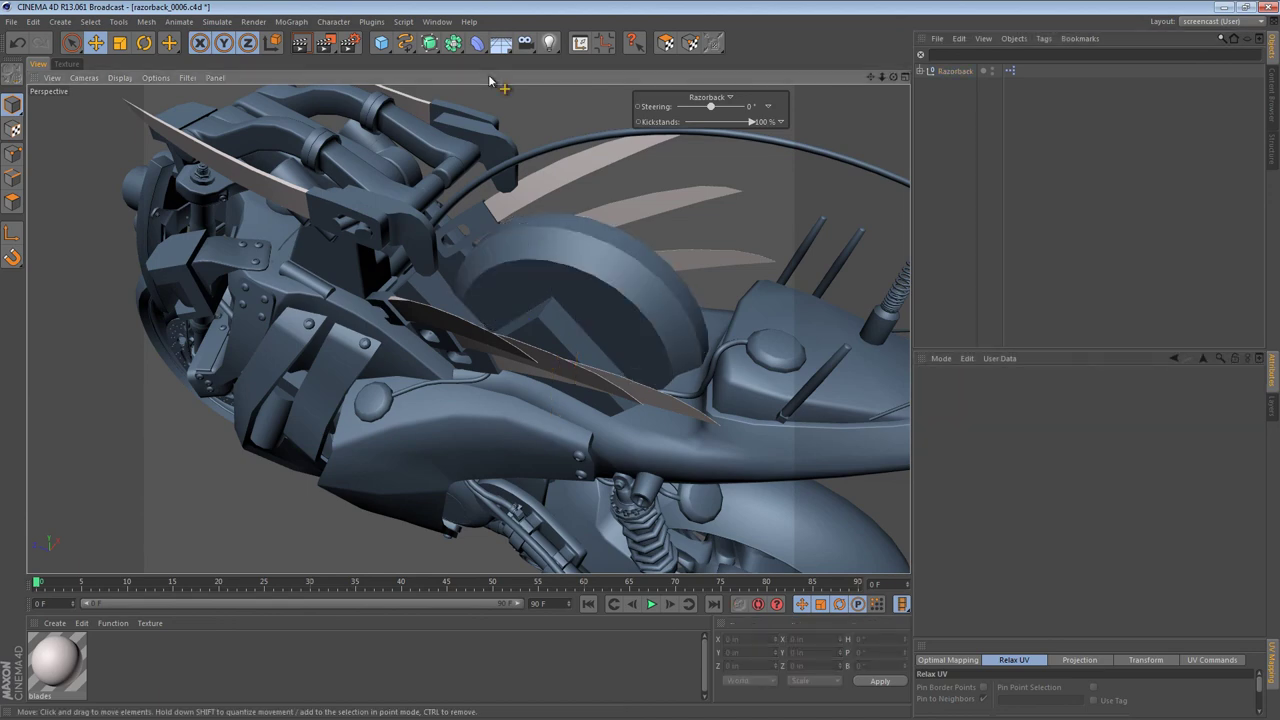
Step: Set the Razorback's Kickstands control to 100 % while viewing the whole bike from the side
left_click_drag(567, 350, 500, 270, "alt")
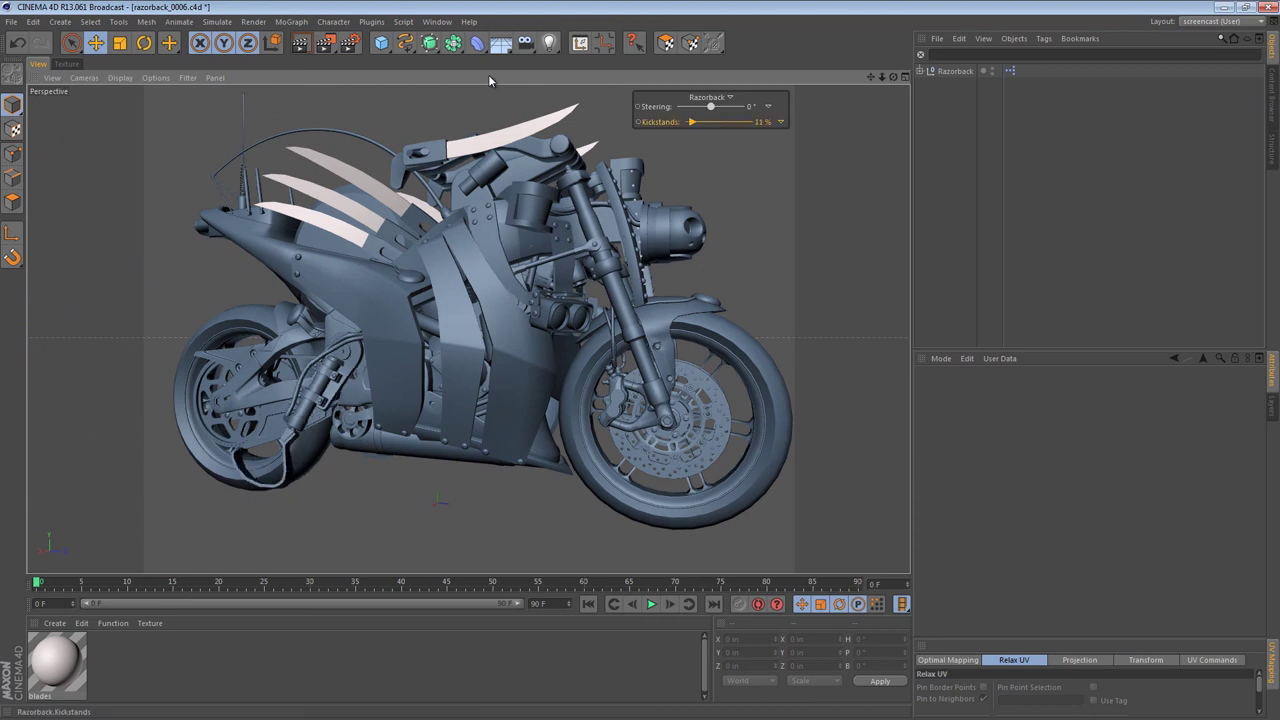
left_click_drag(695, 122, 752, 122)
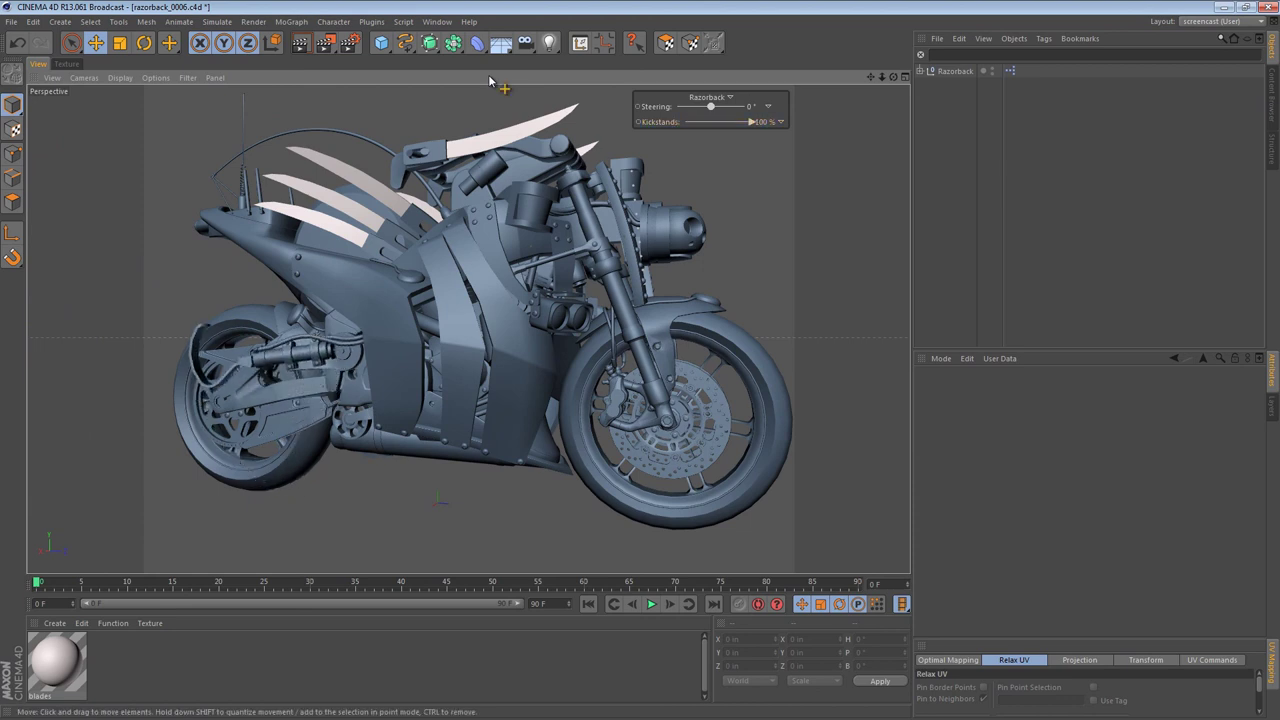